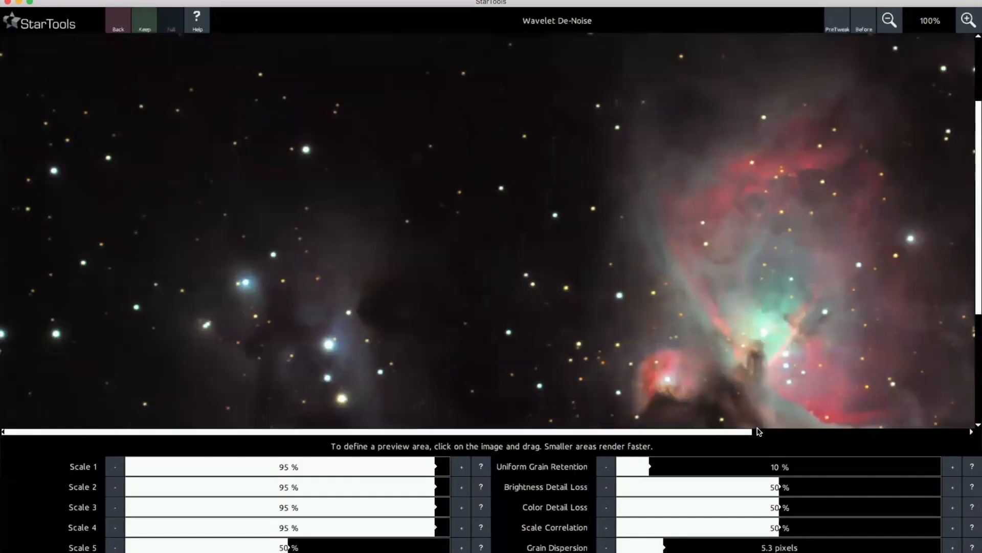
pyautogui.click(969, 20)
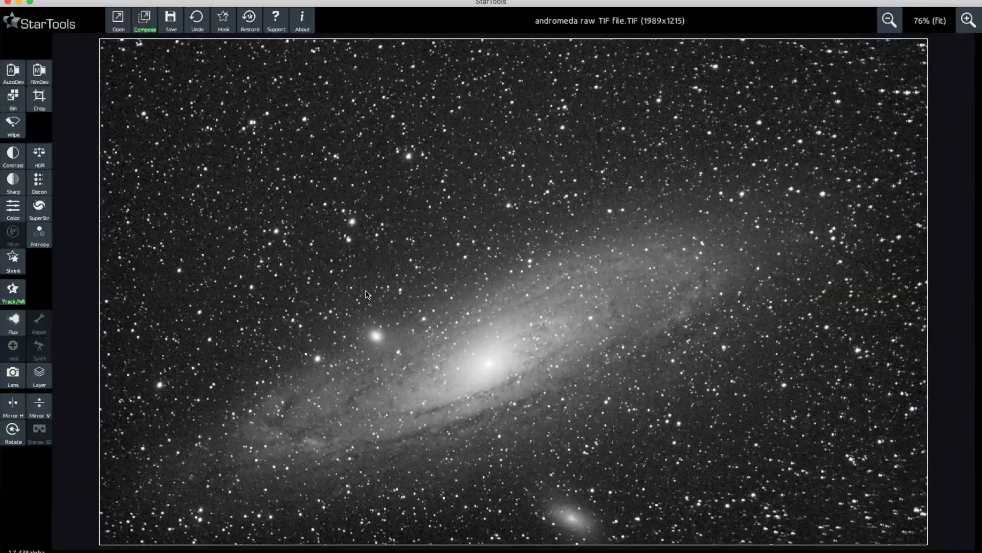
pyautogui.click(223, 26)
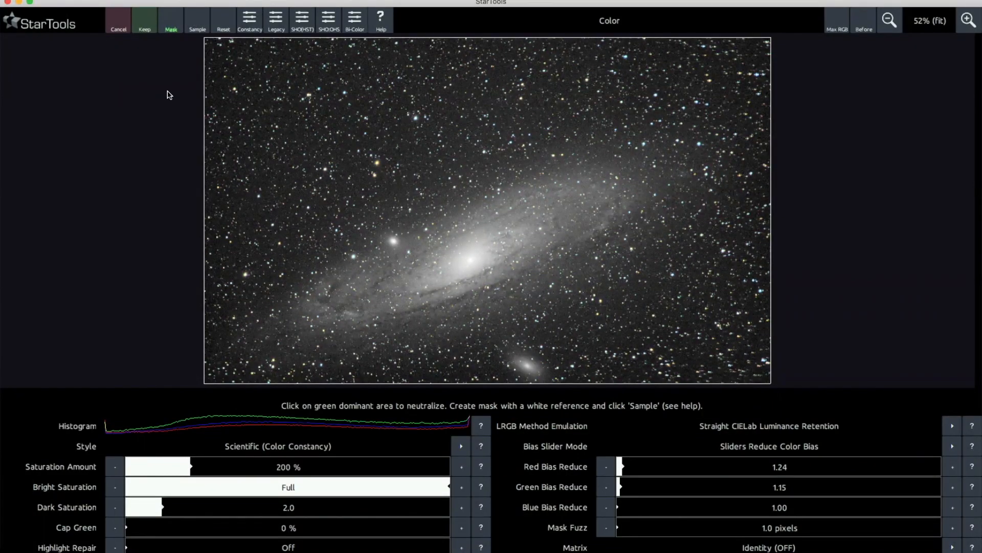
pyautogui.click(171, 25)
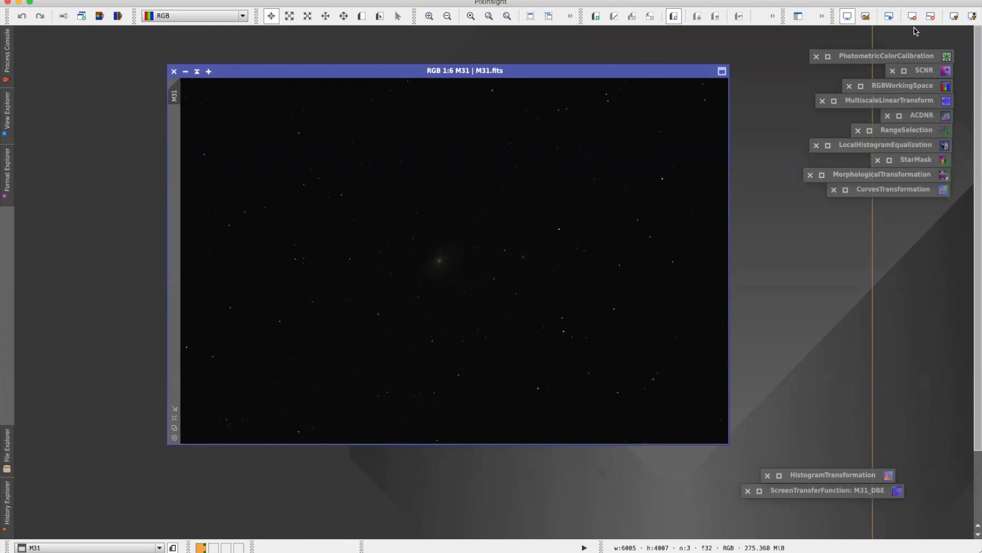
# Step: In PixInsight, apply a linked STF AutoStretch to the M31 image and shift its window slightly
pyautogui.click(954, 17)
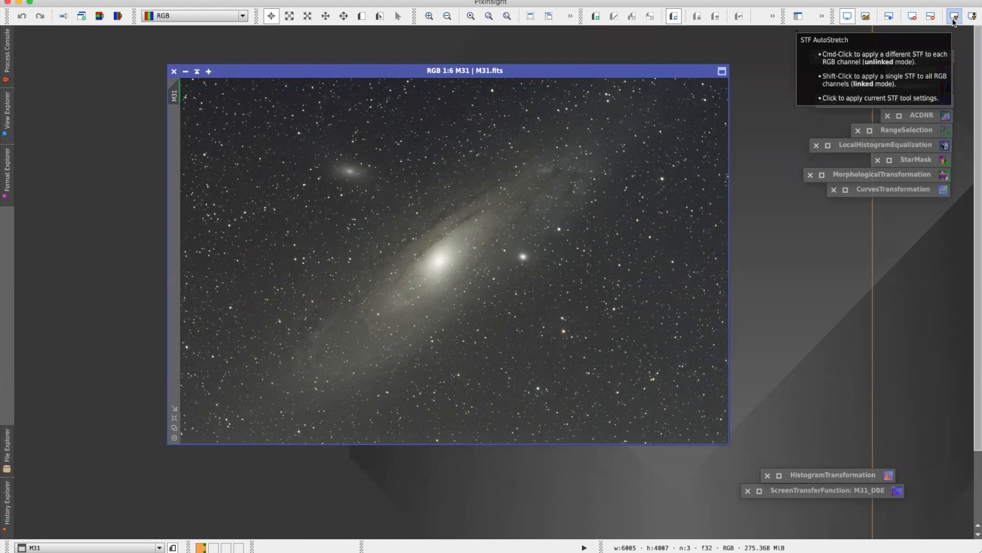
pyautogui.keyDown('shift'); pyautogui.click(954, 17); pyautogui.keyUp('shift')
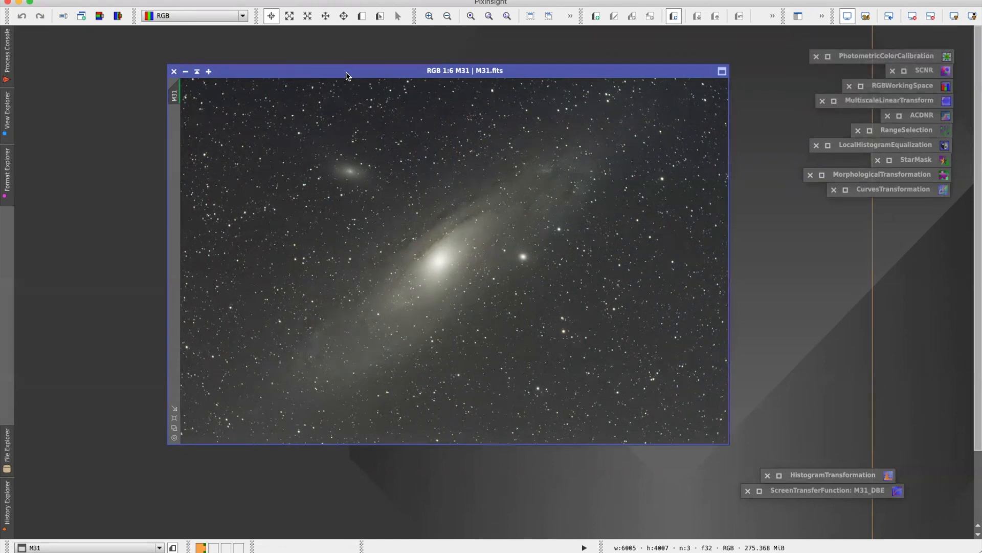
pyautogui.moveTo(346, 76); pyautogui.dragTo(352, 74)
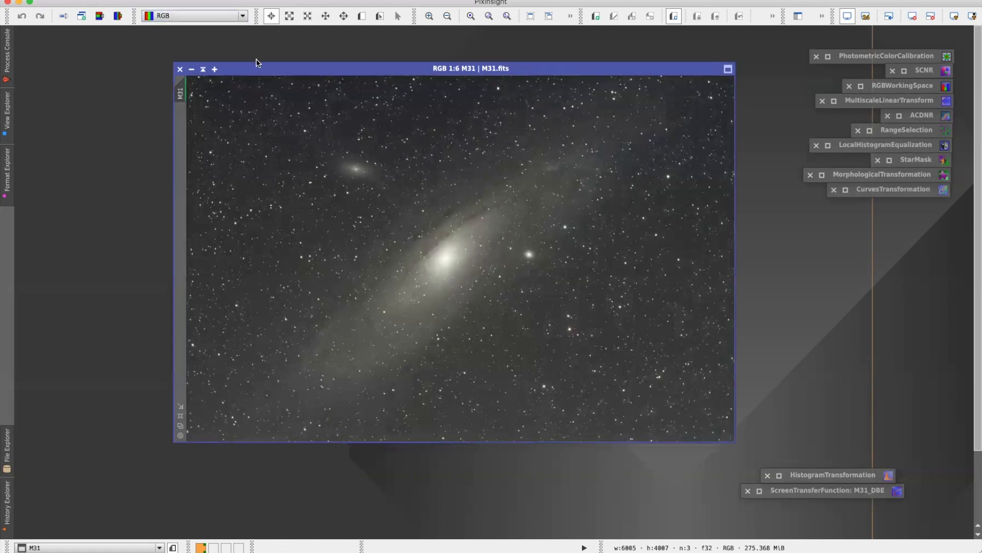
# Step: Rotate the M31 image by 180°
pyautogui.click(160, 0)
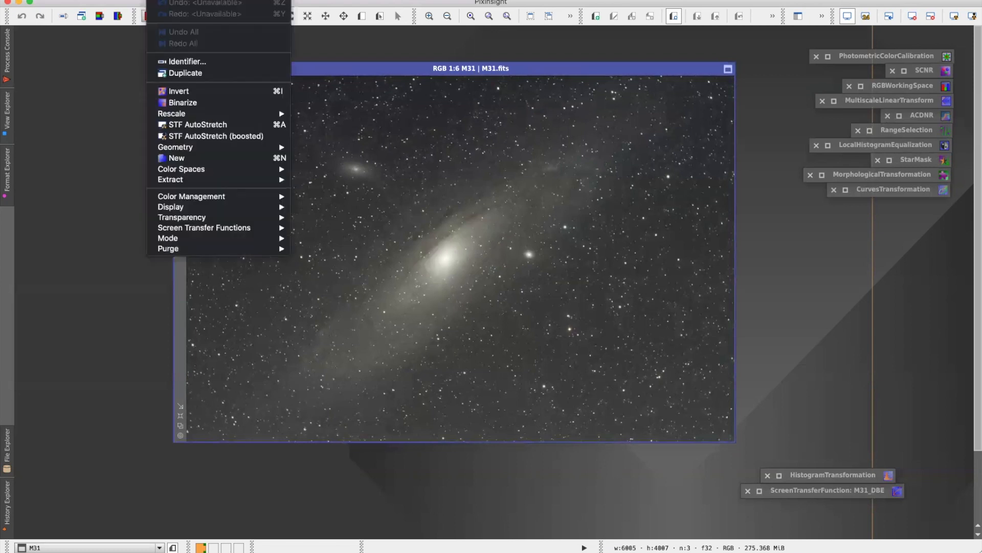
pyautogui.moveTo(219, 147)
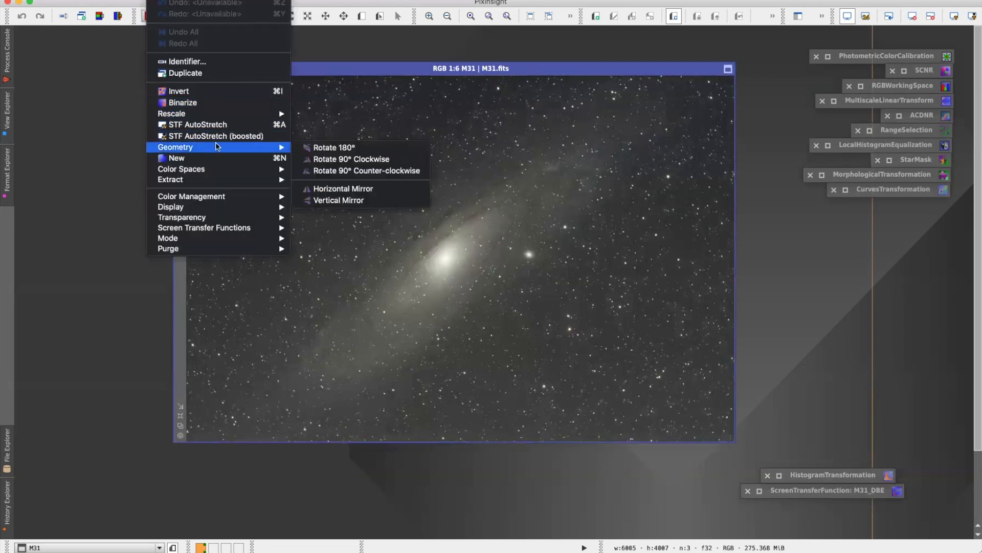
pyautogui.click(388, 147)
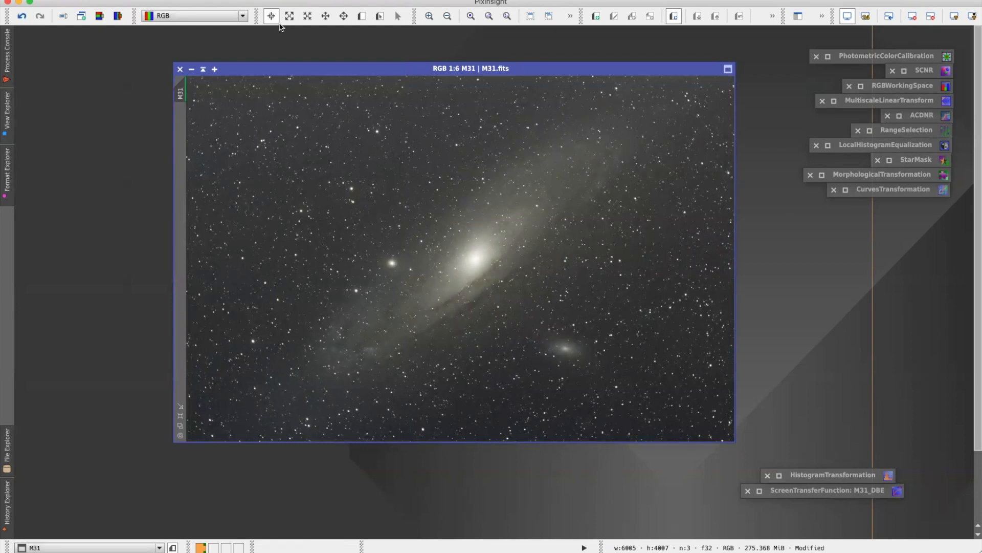
# Step: Crop the edges off the M31 image with DynamicCrop, keeping an area of about 5832 × 3882 pixels
pyautogui.click(194, 0)
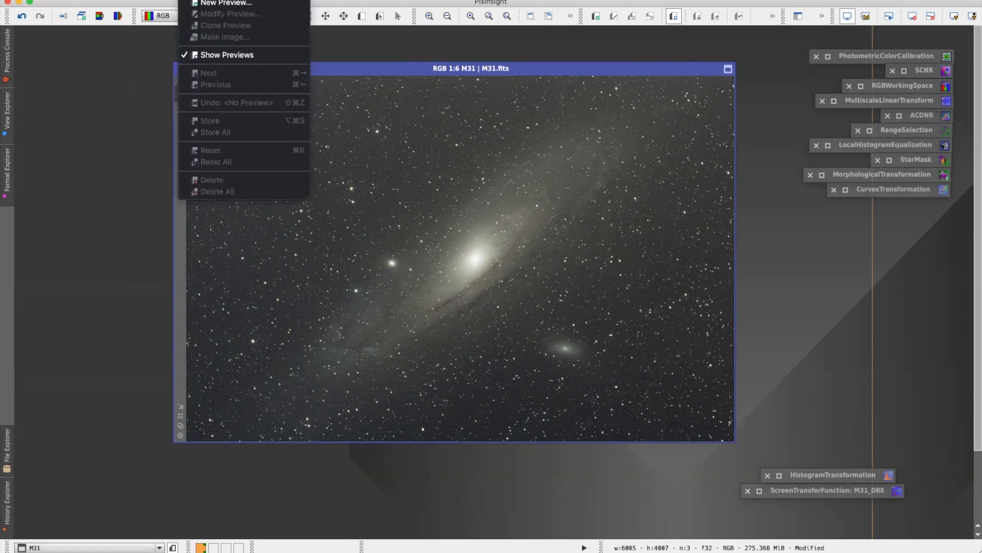
pyautogui.moveTo(266, 0)
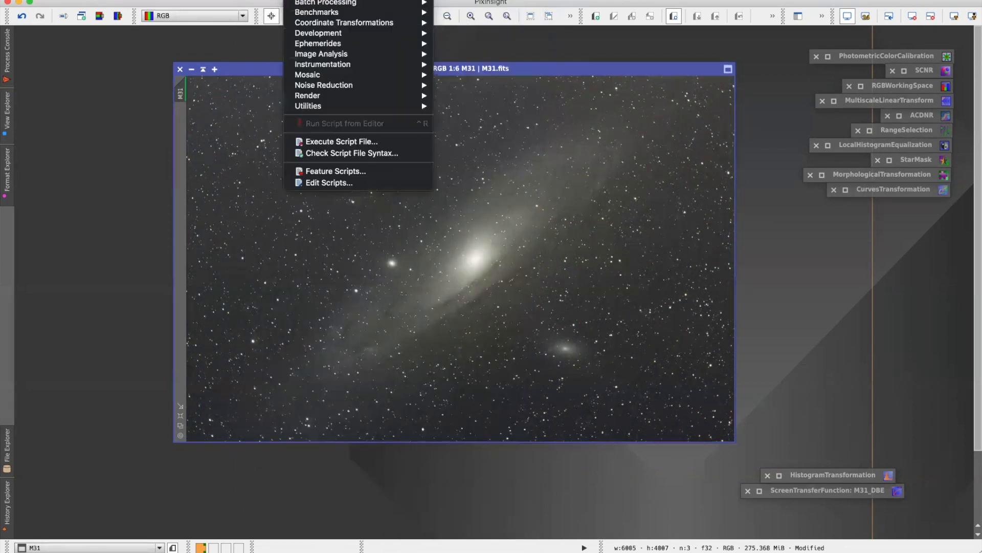
pyautogui.scroll(-5, 454, 163)
pyautogui.scroll(-3, 453, 163)
pyautogui.click(445, 163)
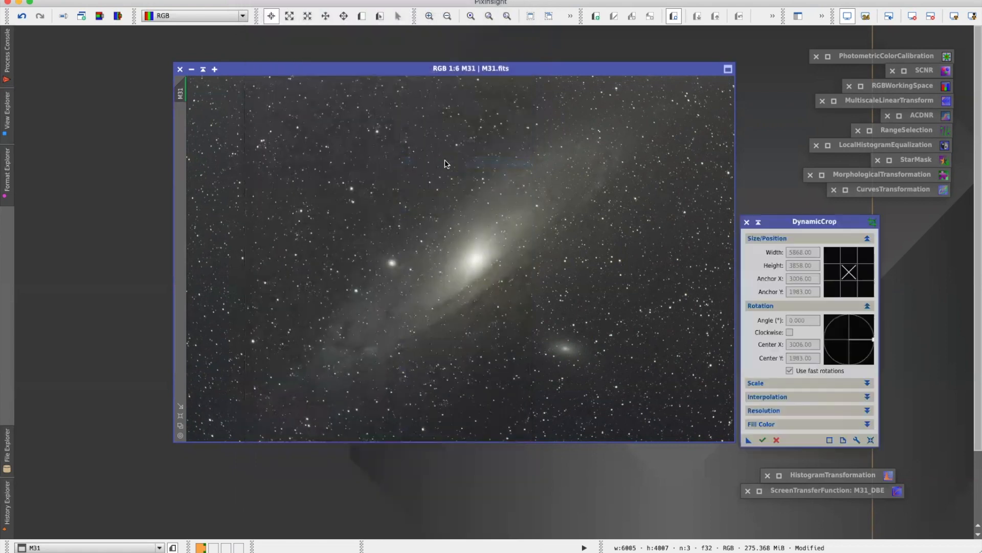
pyautogui.moveTo(535, 70); pyautogui.dragTo(508, 74)
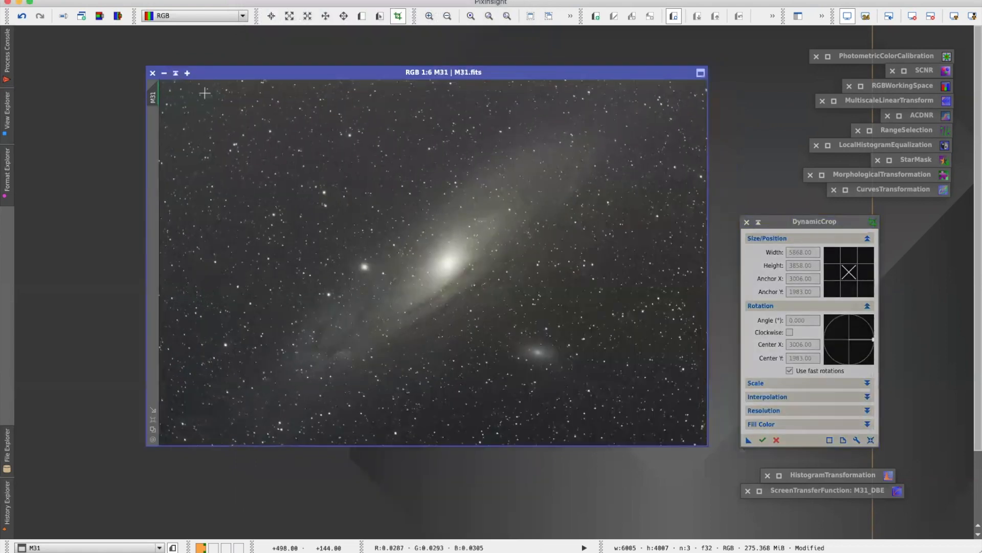
pyautogui.moveTo(168, 83); pyautogui.dragTo(701, 438)
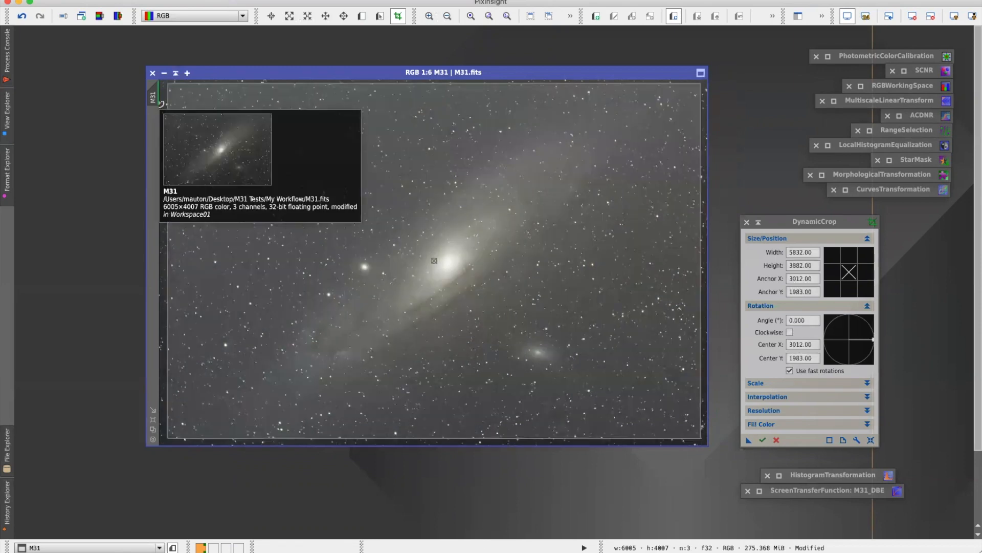
pyautogui.click(763, 441)
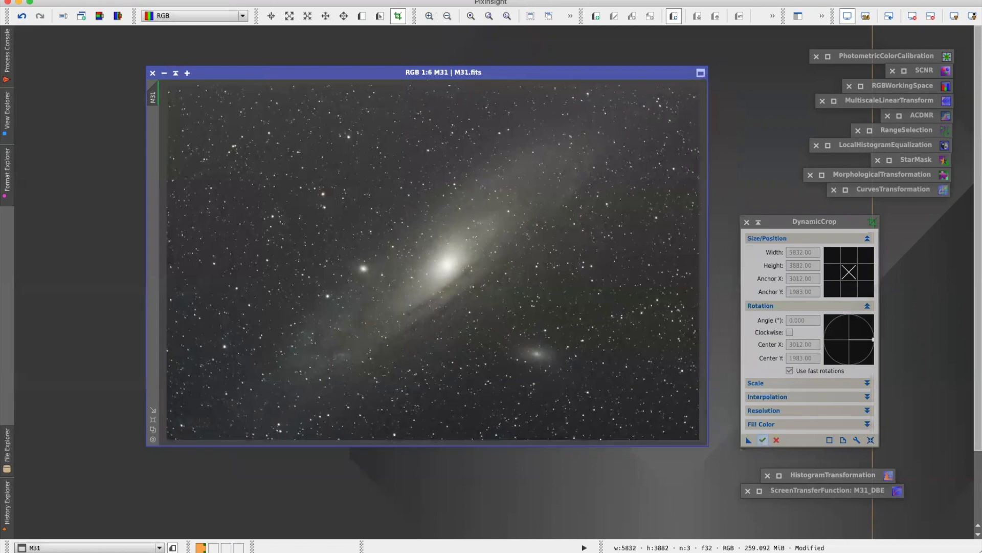
# Step: Fit the window to the cropped M31 image, reposition it on the workspace, and close DynamicCrop
pyautogui.click(152, 421)
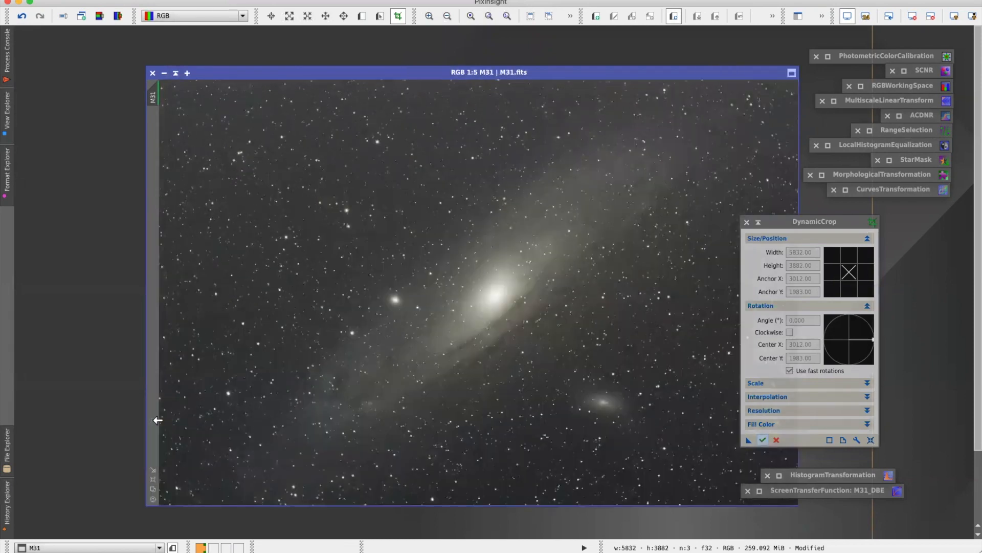
pyautogui.moveTo(524, 74); pyautogui.dragTo(437, 49)
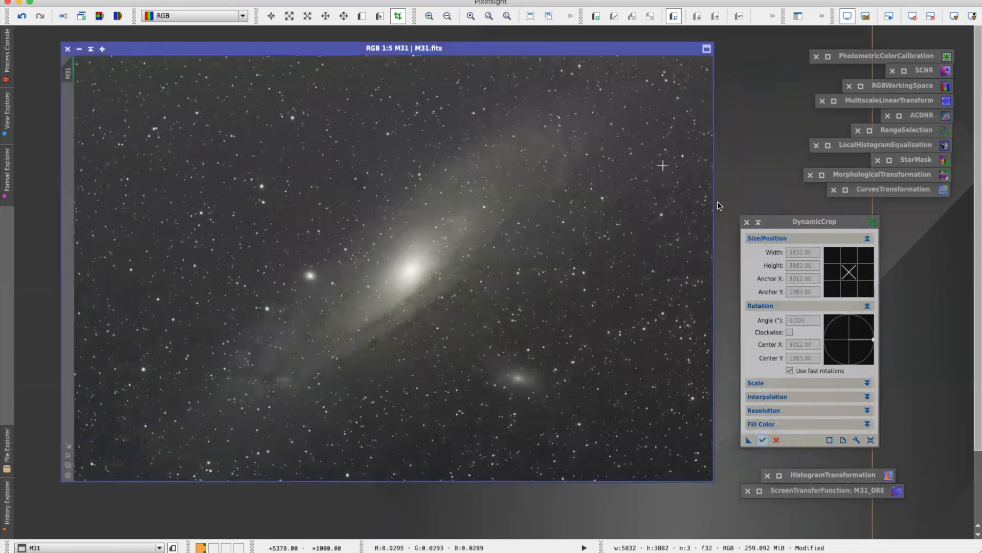
pyautogui.click(746, 223)
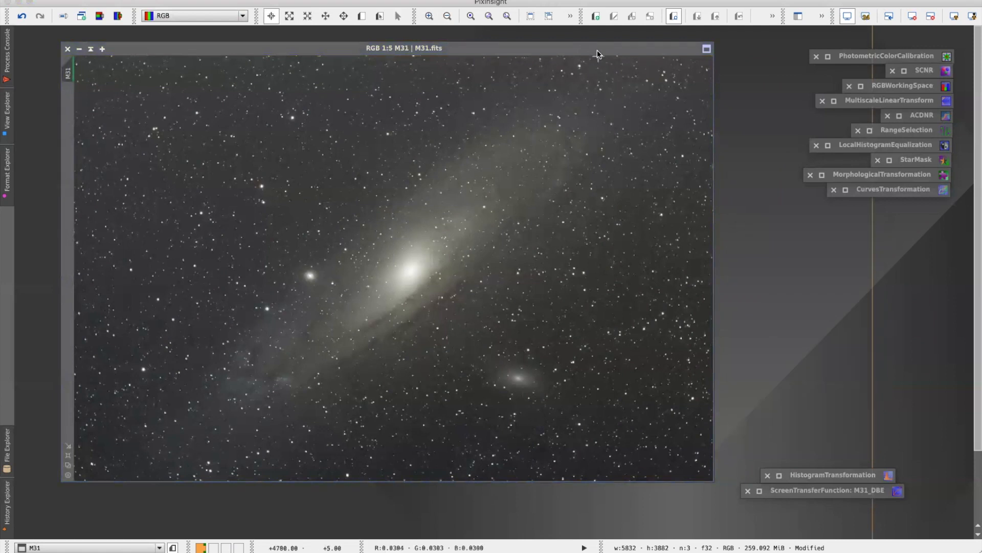
pyautogui.click(468, 51)
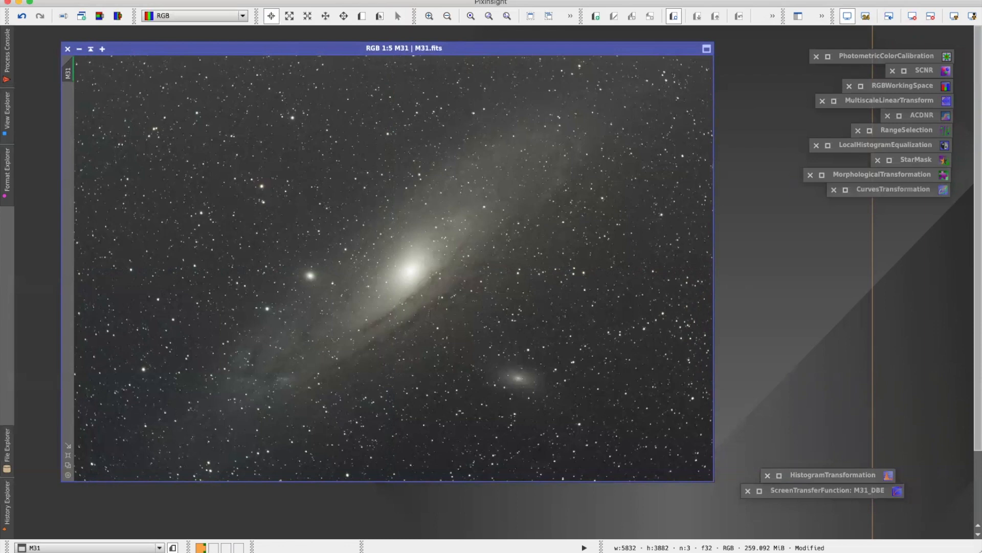
# Step: Open DynamicBackgroundExtraction and make the M31 image its target
pyautogui.click(260, 0)
pyautogui.moveTo(262, 3)
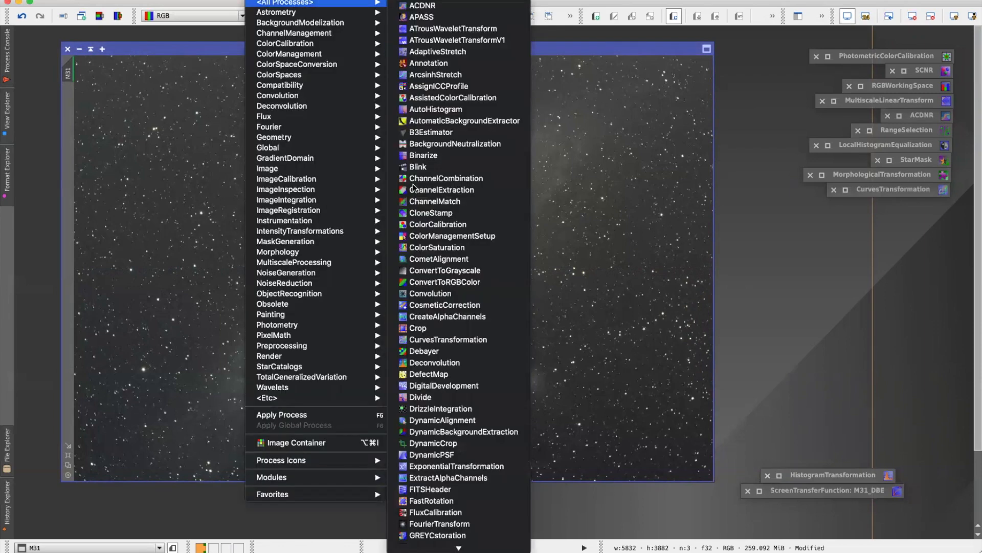
pyautogui.scroll(-3, 427, 300)
pyautogui.scroll(-2, 428, 300)
pyautogui.click(432, 357)
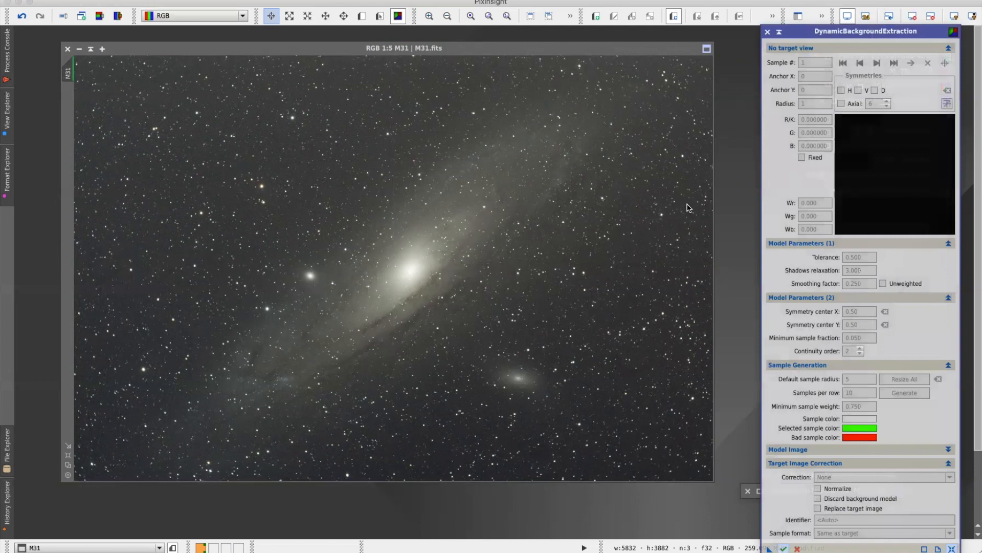
pyautogui.click(410, 269)
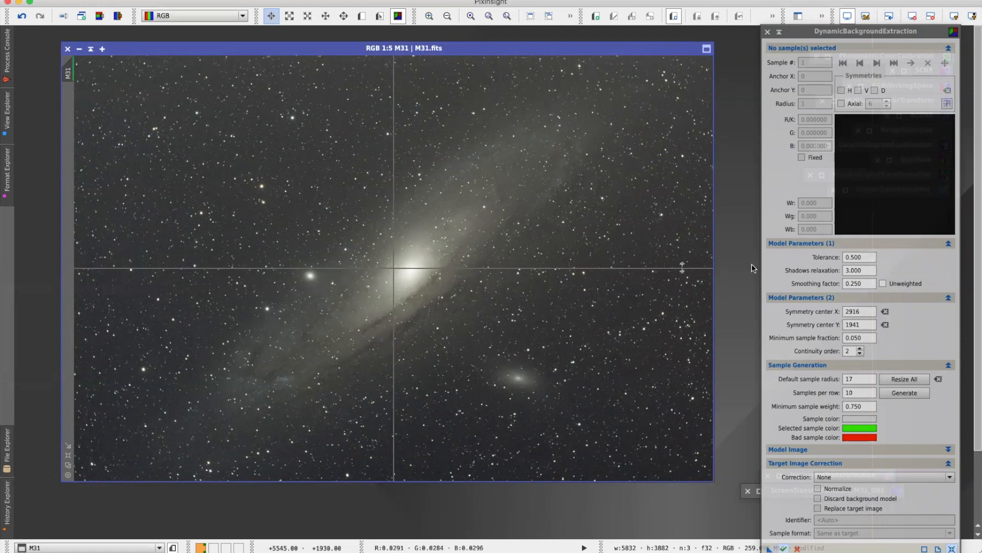
# Step: Set the model tolerance to 1.500 and generate background samples with a radius of 17 and 10 samples per row
pyautogui.click(828, 257)
pyautogui.moveTo(828, 256); pyautogui.dragTo(815, 259)
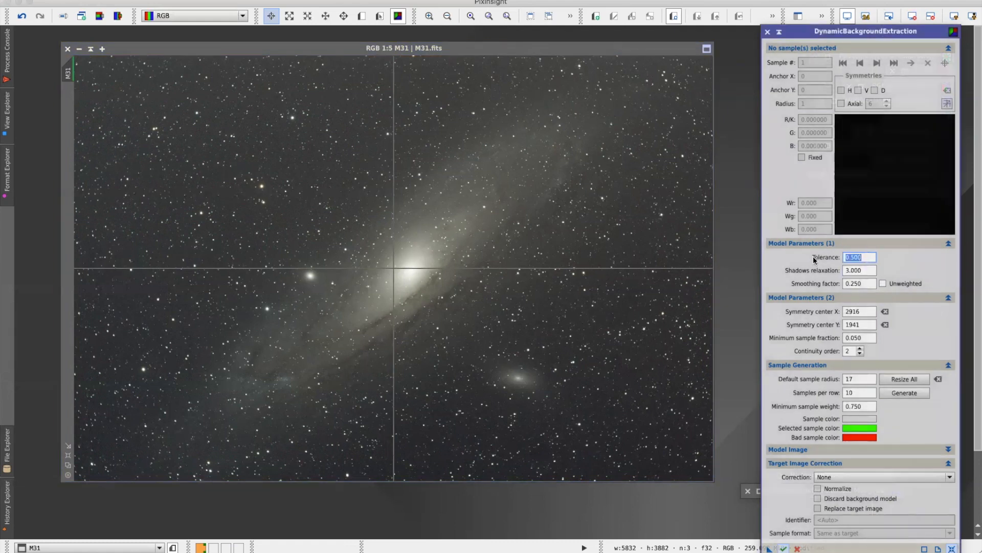
pyautogui.write('1.5')
pyautogui.press('Tab')
pyautogui.click(860, 380)
pyautogui.click(861, 392)
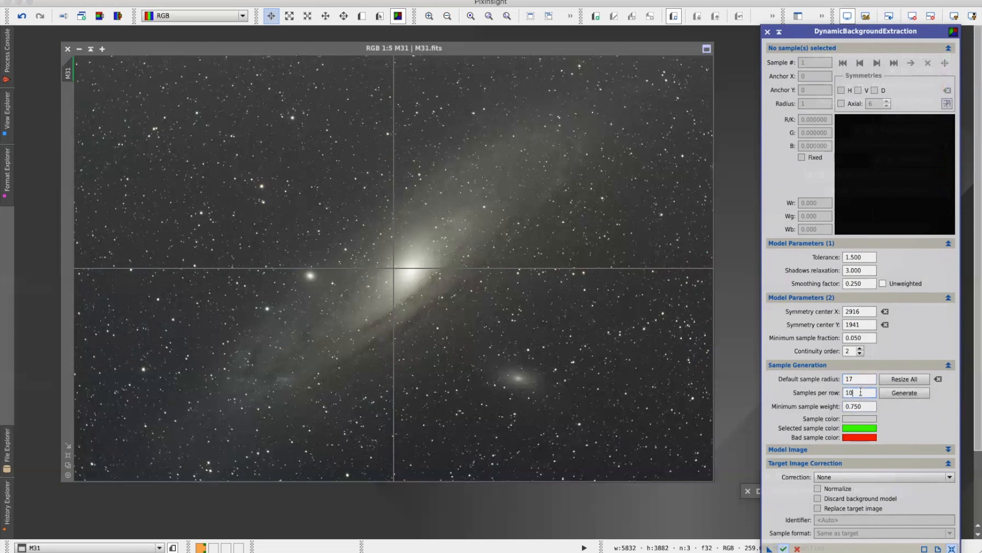
pyautogui.click(915, 395)
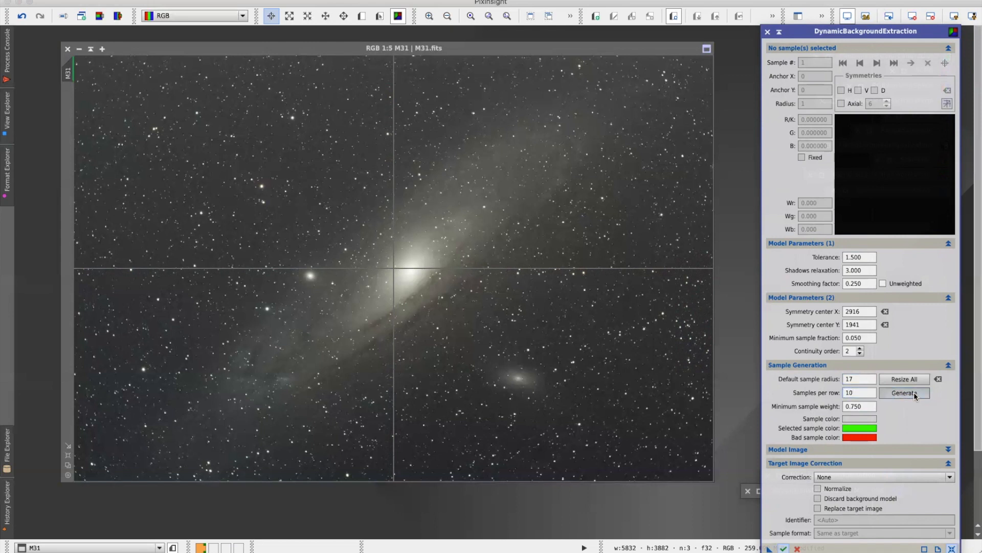
# Step: Change the display color of the background samples to yellow
pyautogui.click(865, 418)
pyautogui.moveTo(552, 252); pyautogui.dragTo(417, 281)
pyautogui.click(519, 291)
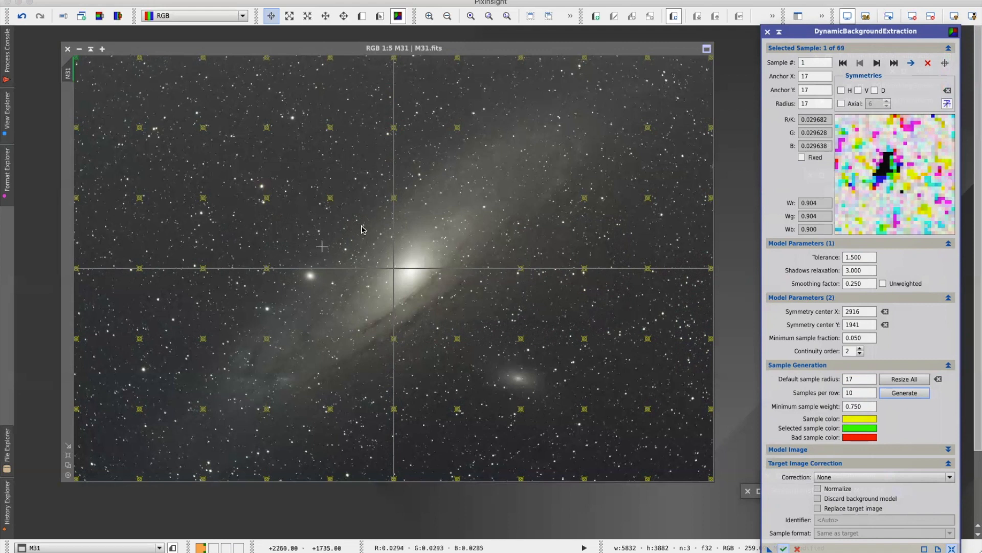
# Step: Return to the first background sample and move it off the star to about X 92, Y 82
pyautogui.click(877, 62)
pyautogui.click(877, 63)
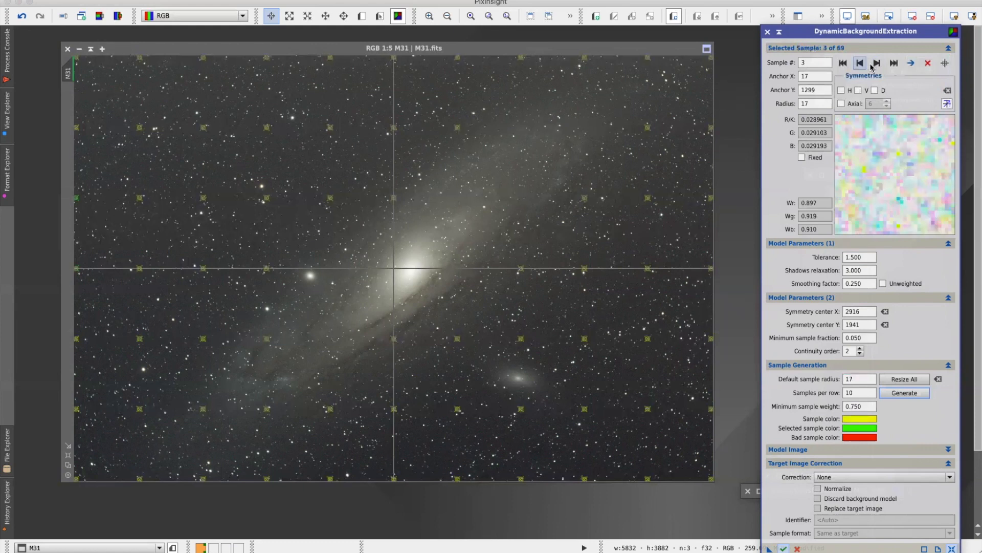
pyautogui.click(844, 63)
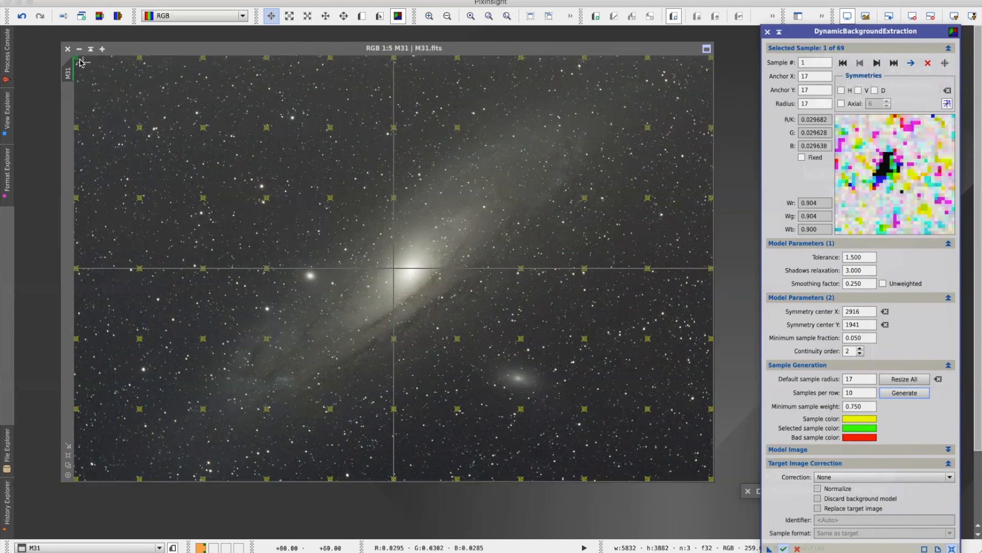
pyautogui.moveTo(75, 60); pyautogui.dragTo(85, 66)
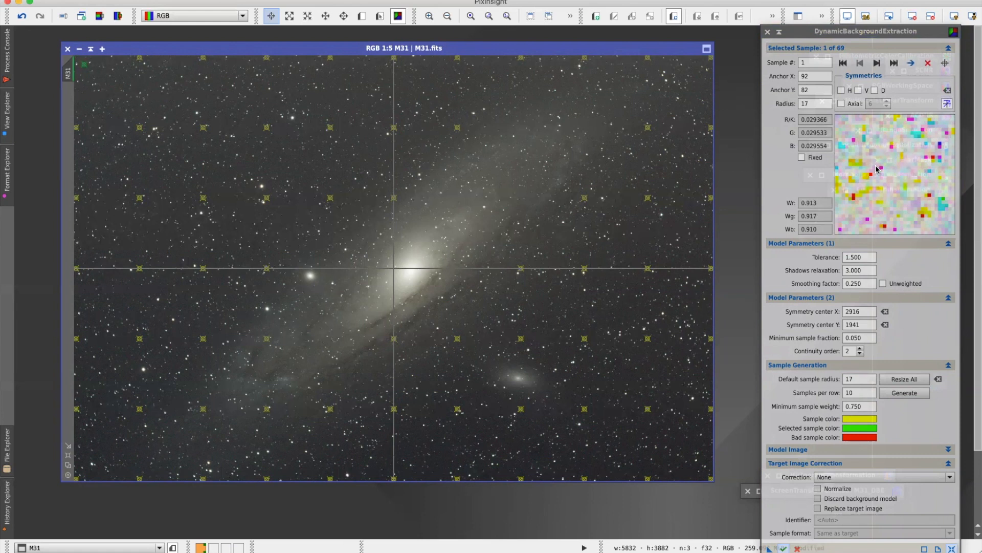
# Step: Advance to sample 4 on the image's left edge and move it clear of stars to about X 37, Y 1900
pyautogui.click(878, 63)
pyautogui.click(878, 63)
pyautogui.click(877, 63)
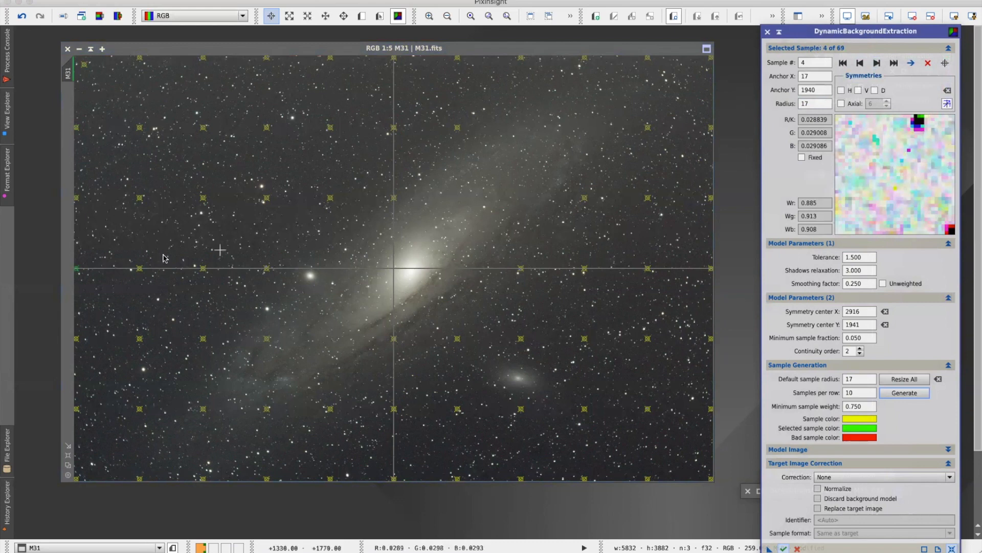
pyautogui.moveTo(77, 270); pyautogui.dragTo(81, 267)
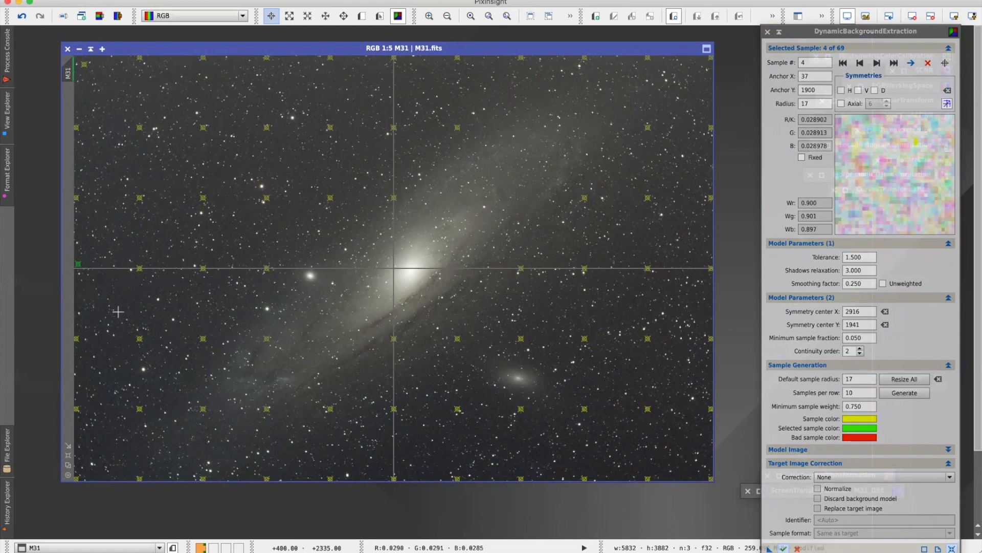
# Step: Delete the background samples lying on the galaxy directly above and below its core and on its lower-left arm
pyautogui.click(395, 202)
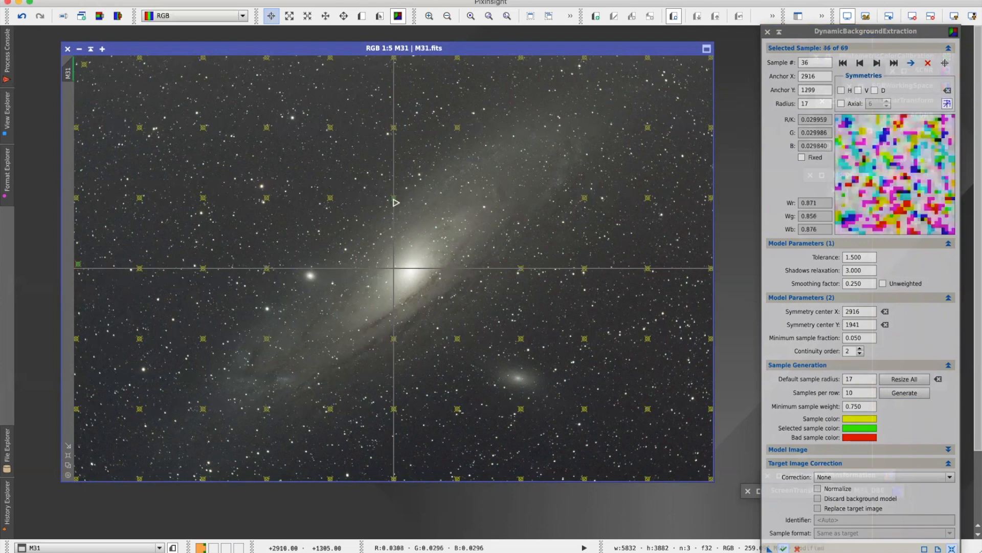
pyautogui.click(922, 68)
pyautogui.click(922, 67)
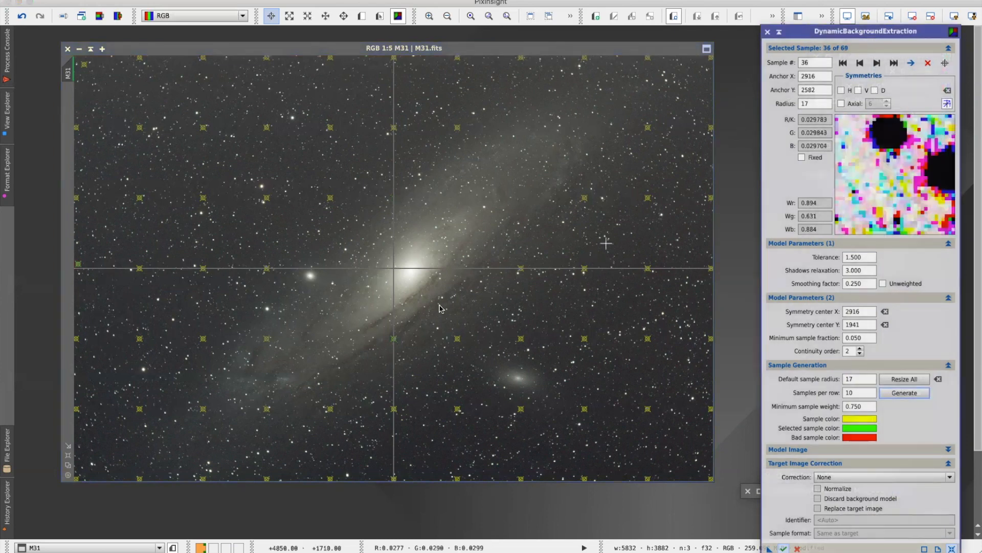
pyautogui.click(927, 63)
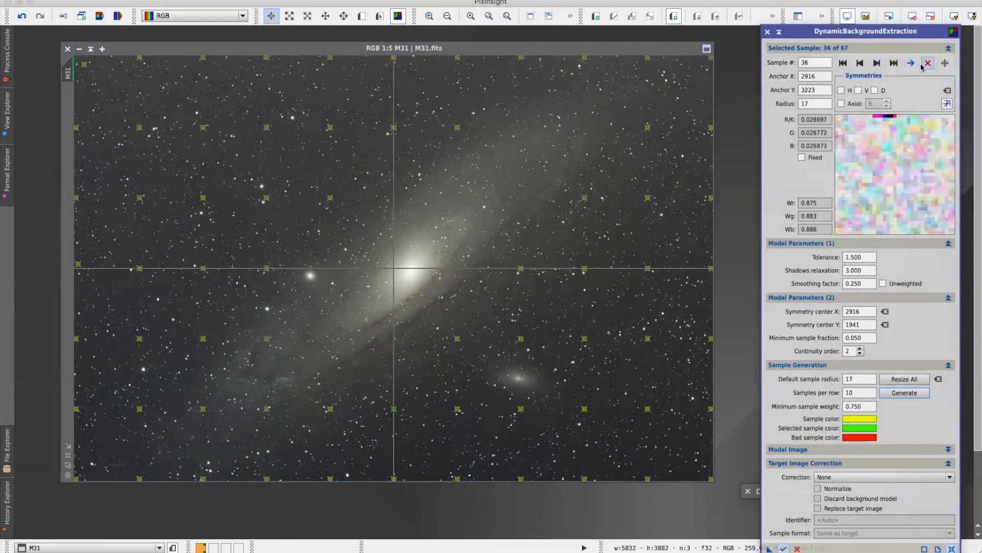
pyautogui.click(267, 339)
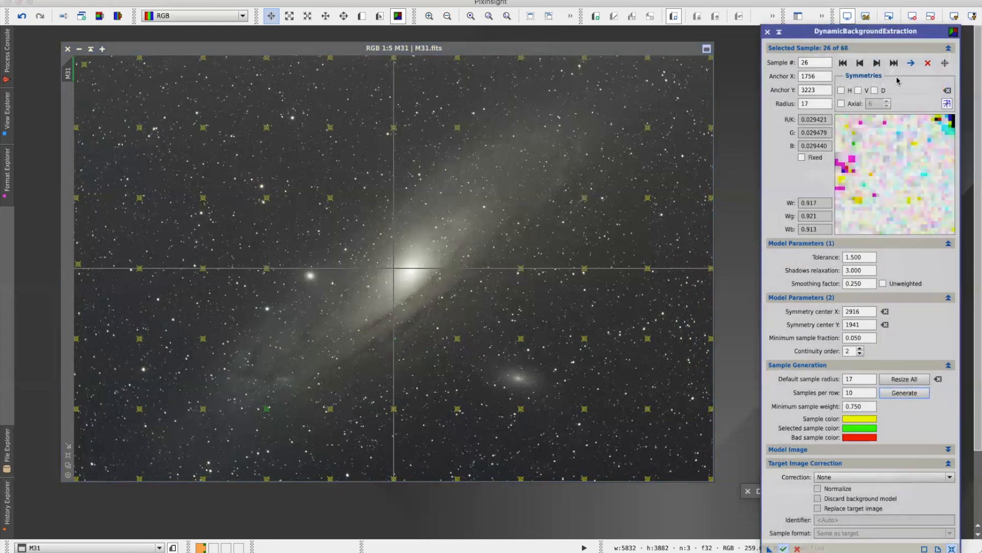
# Step: Delete the sample at X 1756, Y 3223, and move the upper sample just right of the image centre slightly upward, away from the galaxy
pyautogui.click(928, 63)
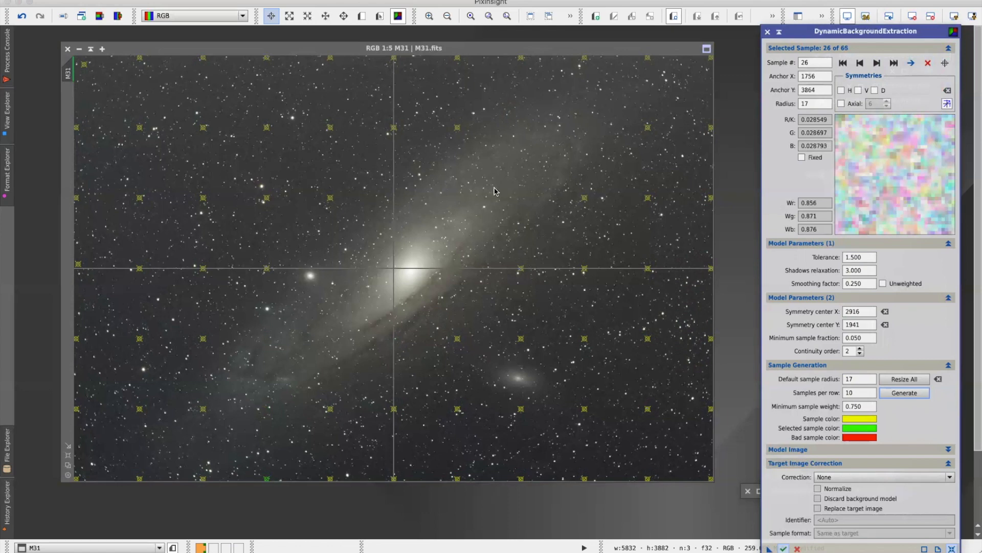
pyautogui.click(457, 126)
pyautogui.moveTo(461, 129); pyautogui.dragTo(461, 120)
# Step: Delete the two samples right of the galaxy's core, at about X 4745, Y 1314 and X 4075, Y 1940
pyautogui.moveTo(584, 199); pyautogui.dragTo(594, 201)
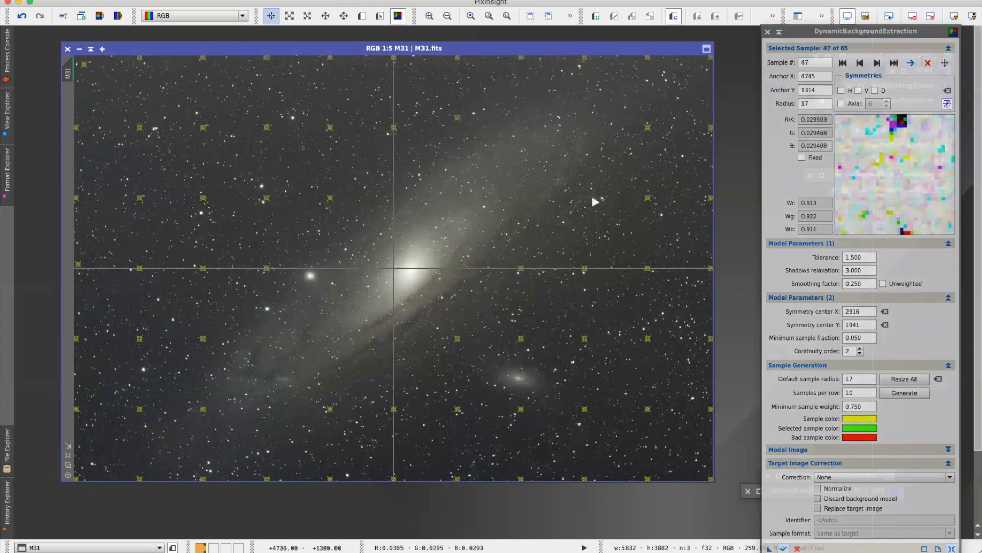
pyautogui.click(928, 63)
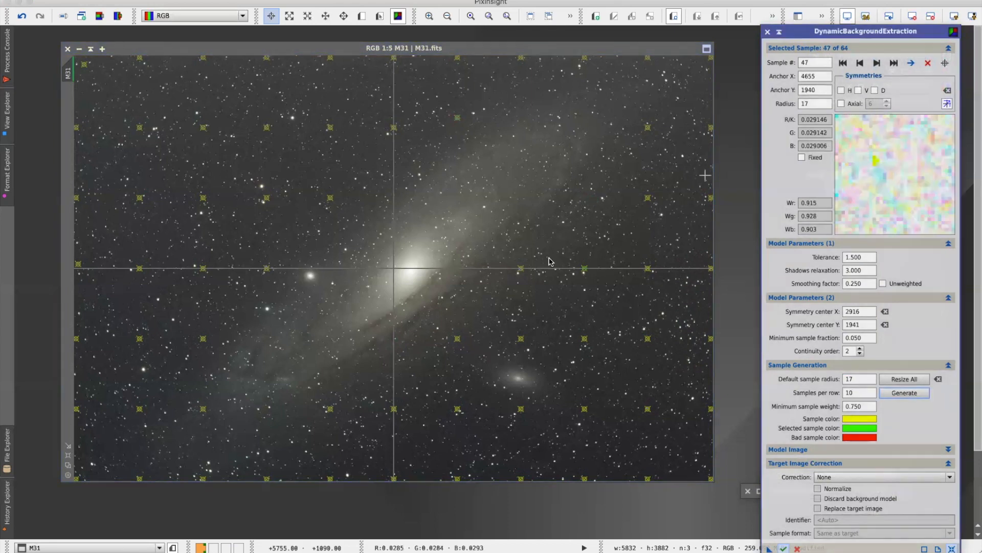
pyautogui.click(522, 269)
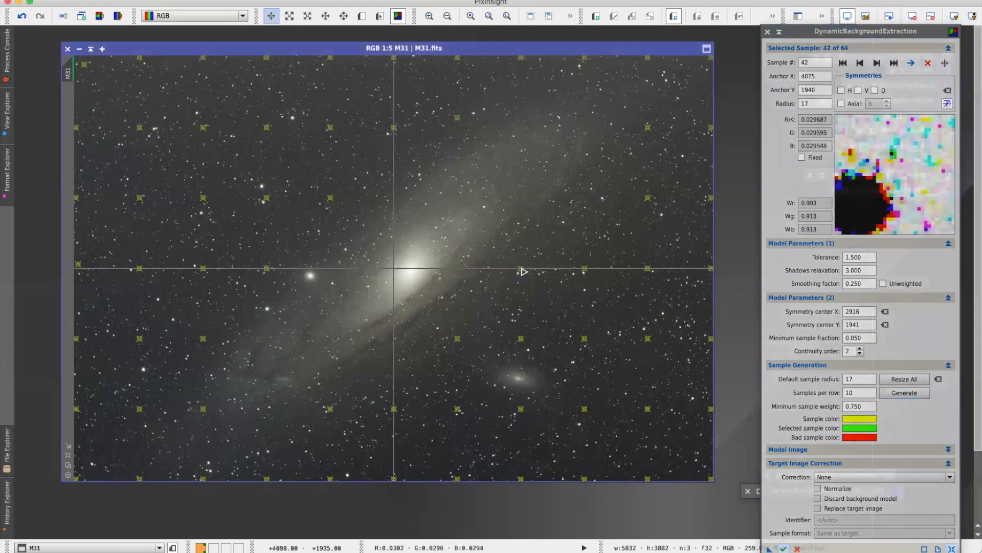
pyautogui.click(928, 62)
# Step: Go through the samples from the first one to sample 7 and move that one off its star to about X 17, Y 3834
pyautogui.click(843, 62)
pyautogui.click(876, 63)
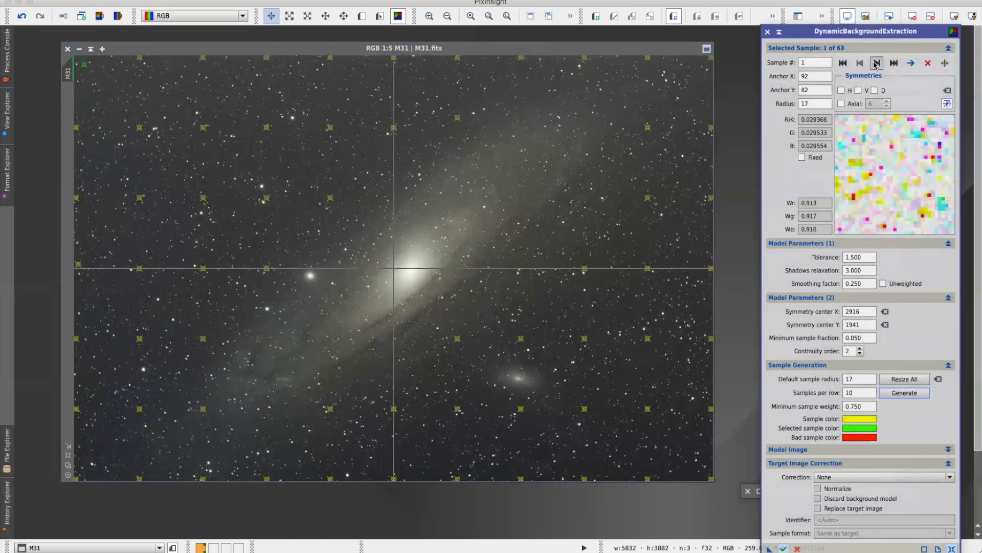
pyautogui.click(876, 63)
pyautogui.click(876, 62)
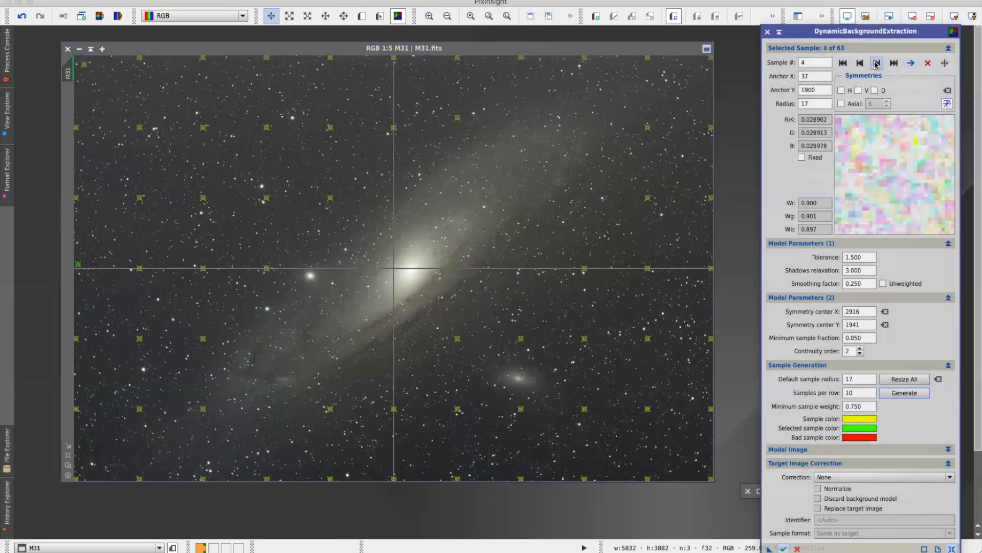
pyautogui.click(876, 62)
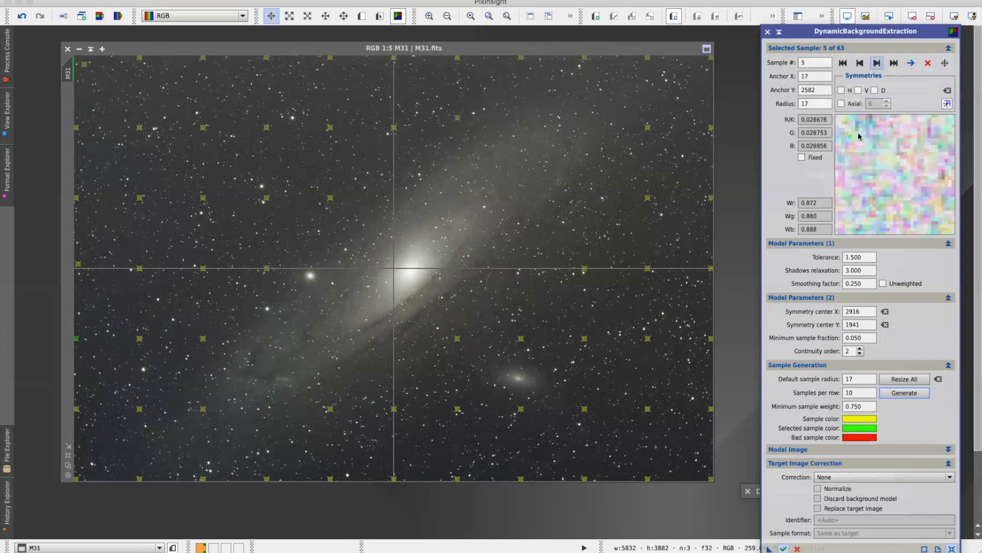
pyautogui.click(877, 63)
pyautogui.click(877, 64)
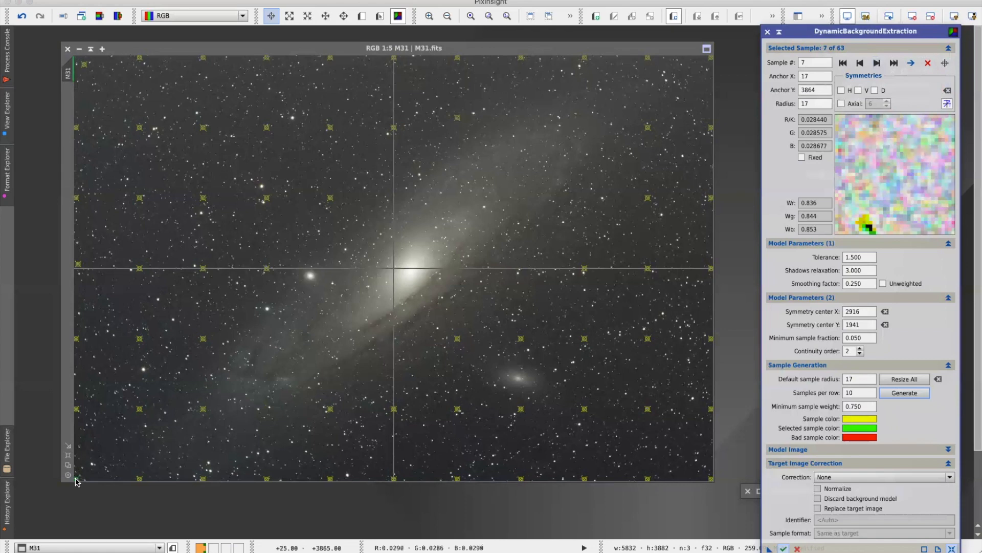
pyautogui.moveTo(76, 480); pyautogui.dragTo(76, 476)
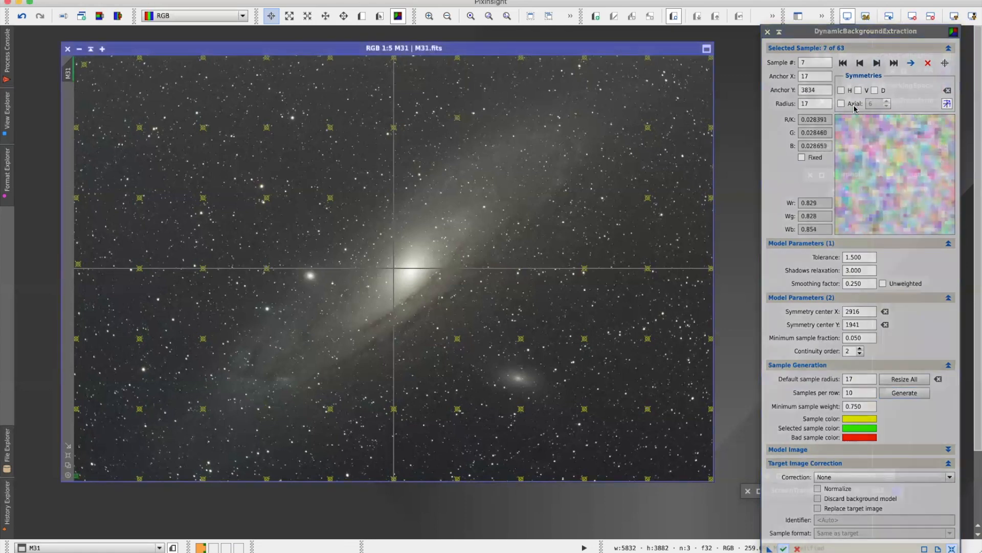
# Step: Move sample 8 clear of stars to about X 662, Y 37, and shift sample 14 on the image's bottom edge slightly upward off its star
pyautogui.click(877, 64)
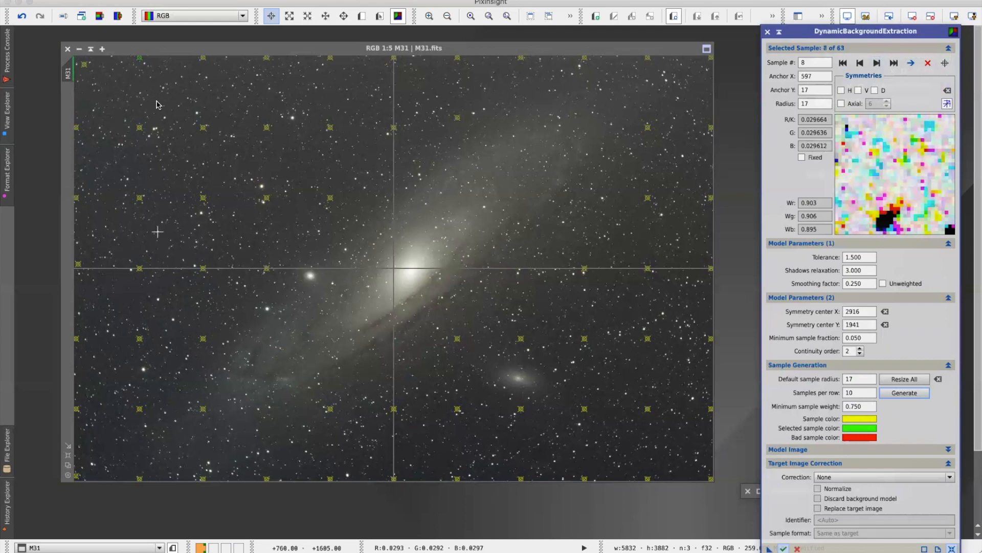
pyautogui.moveTo(142, 59); pyautogui.dragTo(149, 64)
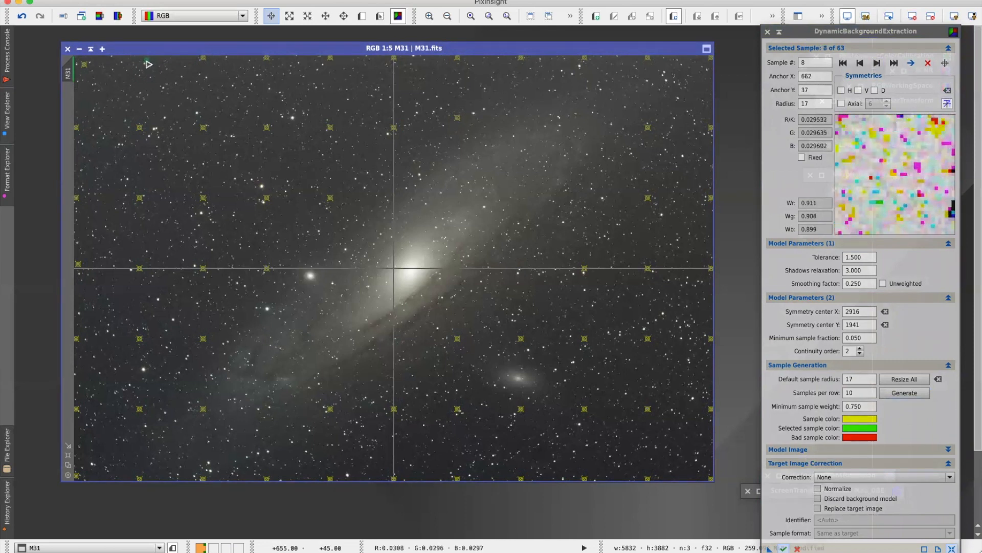
pyautogui.click(877, 63)
pyautogui.click(877, 62)
pyautogui.click(877, 62)
pyautogui.click(877, 62)
pyautogui.click(877, 62)
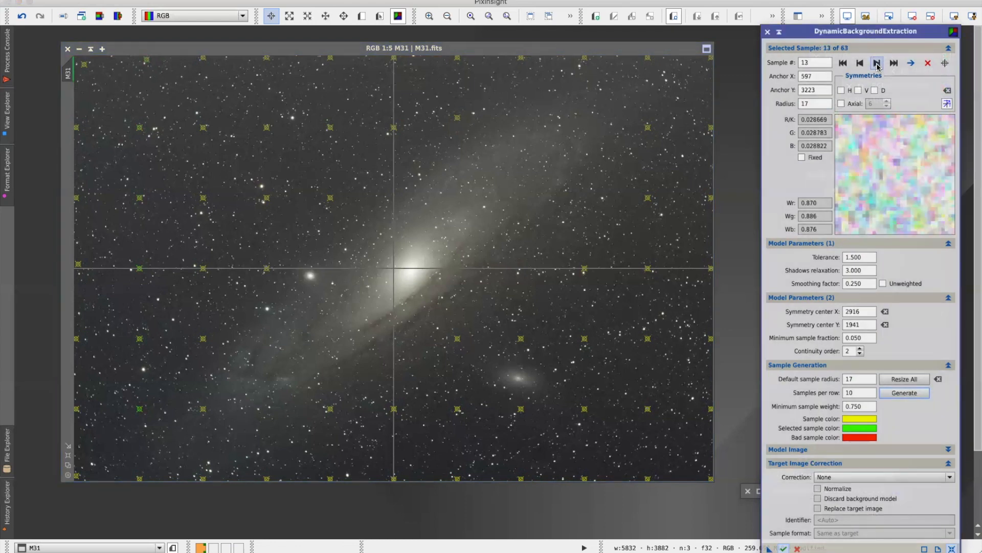
pyautogui.click(877, 63)
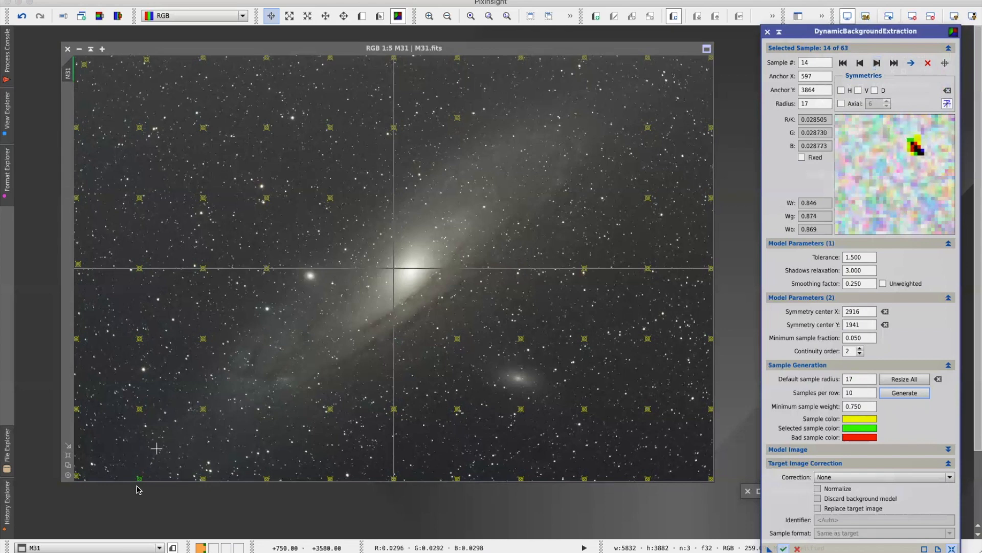
pyautogui.moveTo(141, 480); pyautogui.dragTo(141, 479)
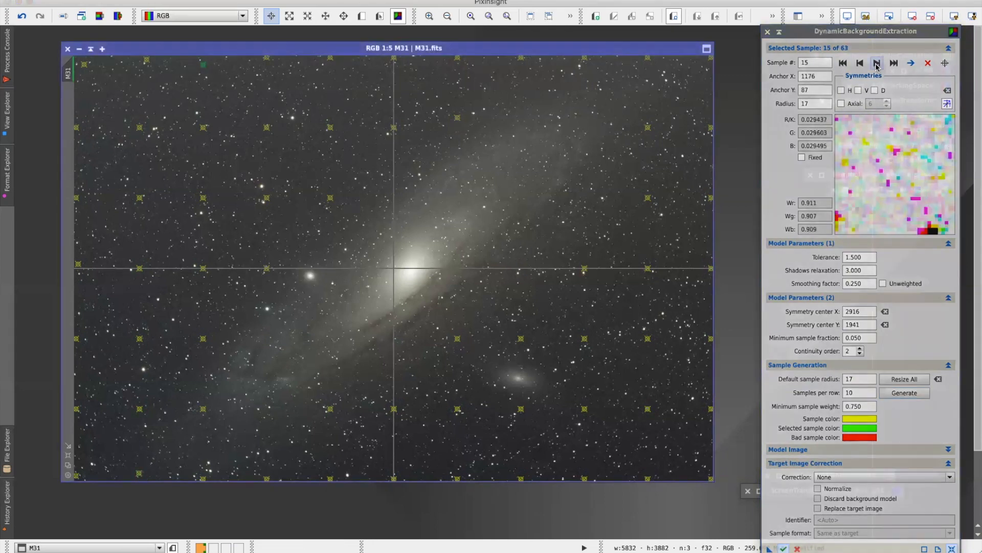
# Step: Nudge the star-contaminated samples in the fourth to sixth grid columns onto nearby clear background
pyautogui.click(268, 61)
pyautogui.moveTo(268, 62); pyautogui.dragTo(266, 62)
pyautogui.moveTo(266, 268); pyautogui.dragTo(267, 263)
pyautogui.moveTo(330, 197); pyautogui.dragTo(330, 193)
pyautogui.moveTo(330, 478); pyautogui.dragTo(329, 475)
pyautogui.moveTo(394, 58); pyautogui.dragTo(398, 62)
pyautogui.moveTo(394, 128); pyautogui.dragTo(389, 124)
pyautogui.moveTo(393, 478); pyautogui.dragTo(398, 471)
# Step: Shift the samples touching stars in the seventh to ninth grid columns onto empty sky
pyautogui.rightClick(452, 60)
pyautogui.moveTo(457, 127); pyautogui.dragTo(457, 117)
pyautogui.moveTo(457, 408); pyautogui.dragTo(457, 406)
pyautogui.moveTo(521, 58); pyautogui.dragTo(517, 63)
pyautogui.moveTo(584, 58); pyautogui.dragTo(589, 66)
pyautogui.click(877, 63)
pyautogui.moveTo(585, 338); pyautogui.dragTo(589, 336)
pyautogui.click(877, 63)
# Step: Move the star-touching samples in the image's two rightmost grid columns onto clear background, placing sample 62 at about X 5764, Y 3228, and check the last sample
pyautogui.moveTo(647, 58); pyautogui.dragTo(656, 63)
pyautogui.moveTo(648, 127); pyautogui.dragTo(642, 128)
pyautogui.moveTo(648, 269); pyautogui.dragTo(650, 266)
pyautogui.moveTo(648, 408); pyautogui.dragTo(647, 416)
pyautogui.moveTo(711, 339); pyautogui.dragTo(711, 333)
pyautogui.click(877, 63)
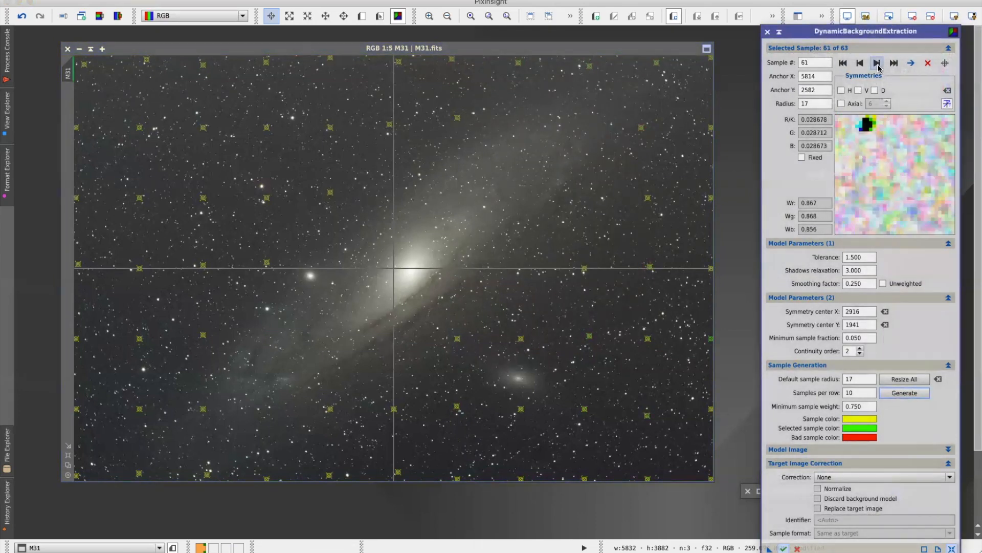
pyautogui.moveTo(711, 412); pyautogui.dragTo(706, 410)
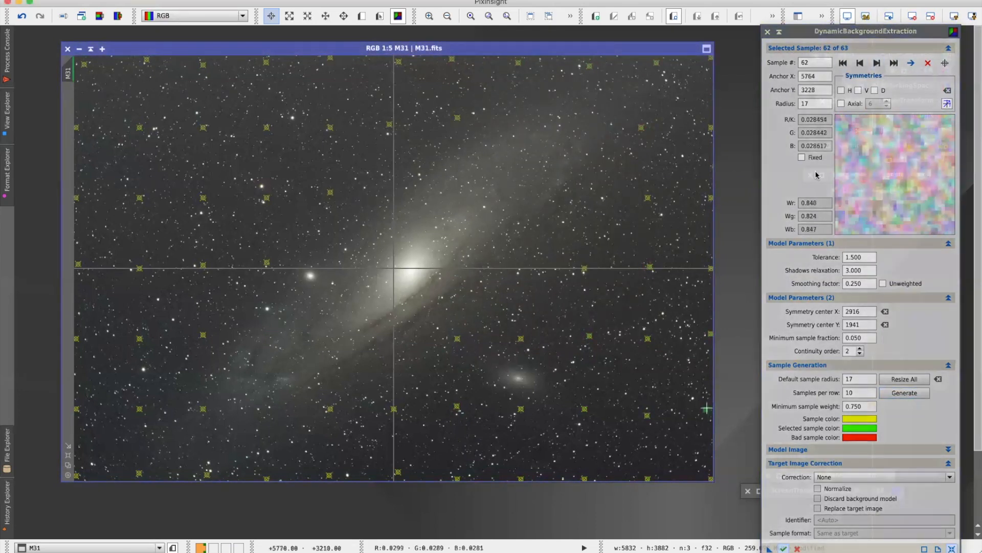
pyautogui.click(877, 62)
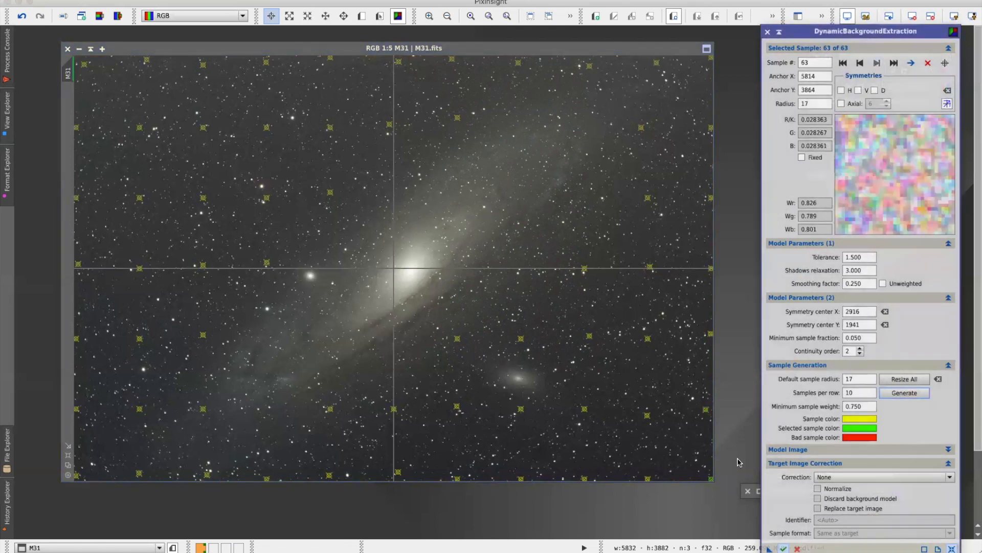
# Step: Set the target image correction to Subtraction and execute the background extraction
pyautogui.click(860, 478)
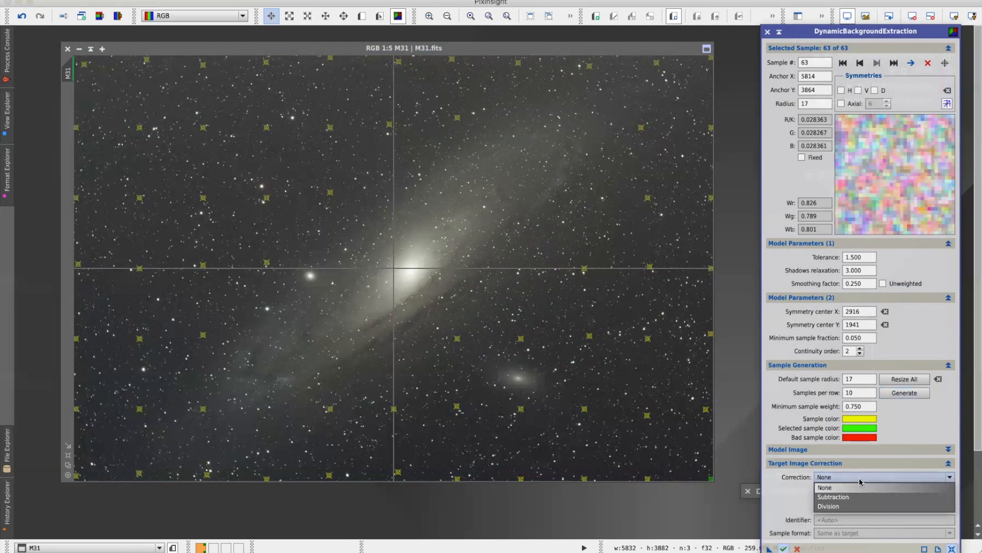
pyautogui.click(851, 500)
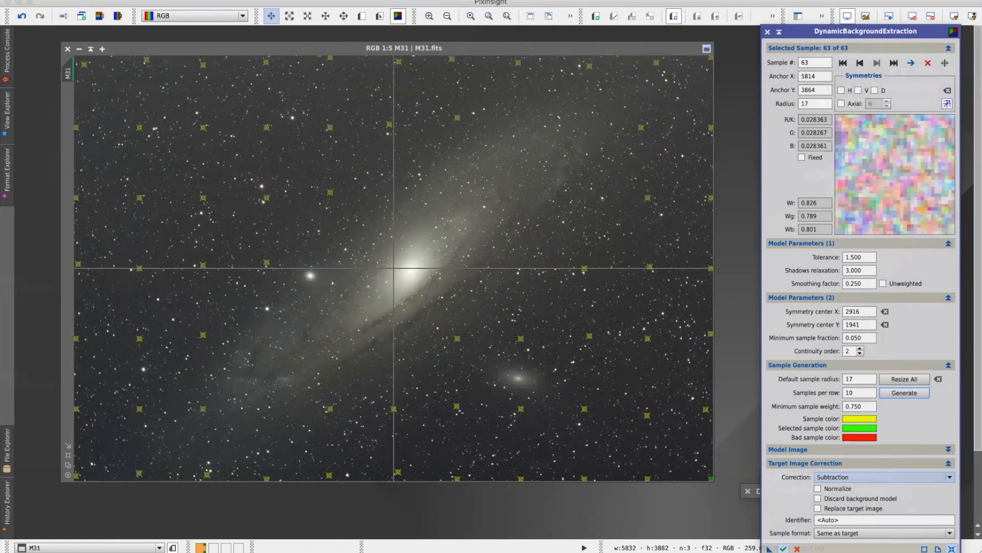
pyautogui.click(783, 549)
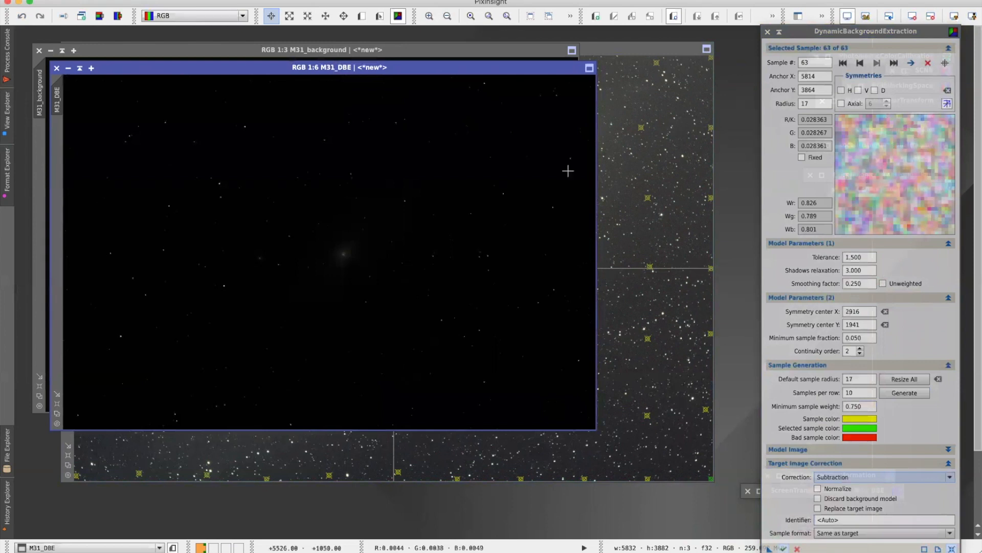
# Step: Separate the two result images, auto-stretch the M31_background model to inspect it, and close that model
pyautogui.moveTo(519, 71); pyautogui.dragTo(663, 132)
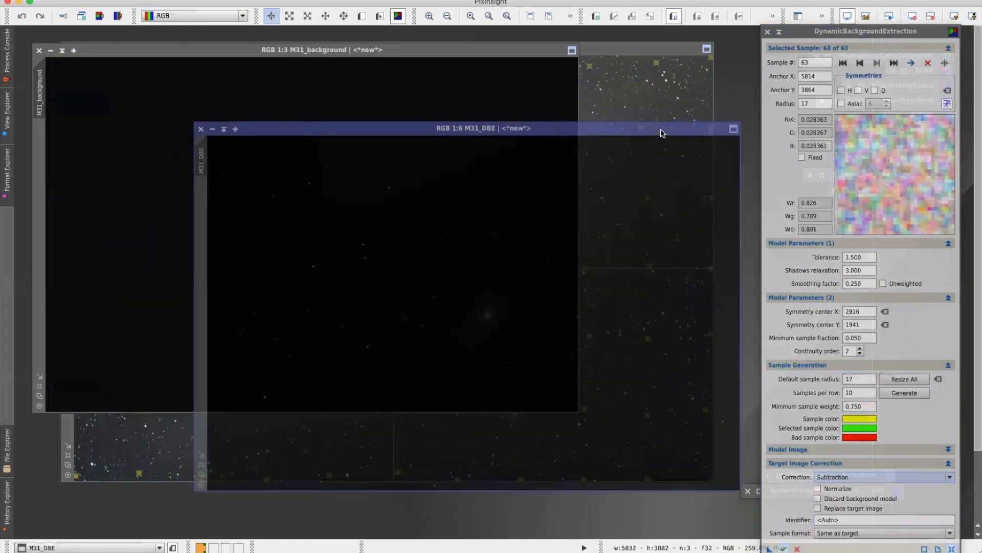
pyautogui.moveTo(459, 57); pyautogui.dragTo(457, 87)
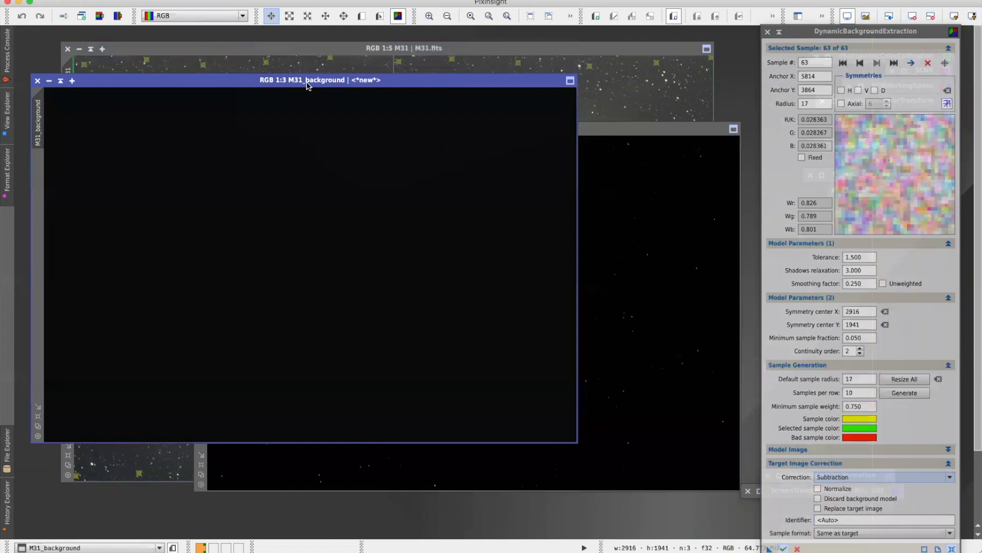
pyautogui.click(954, 17)
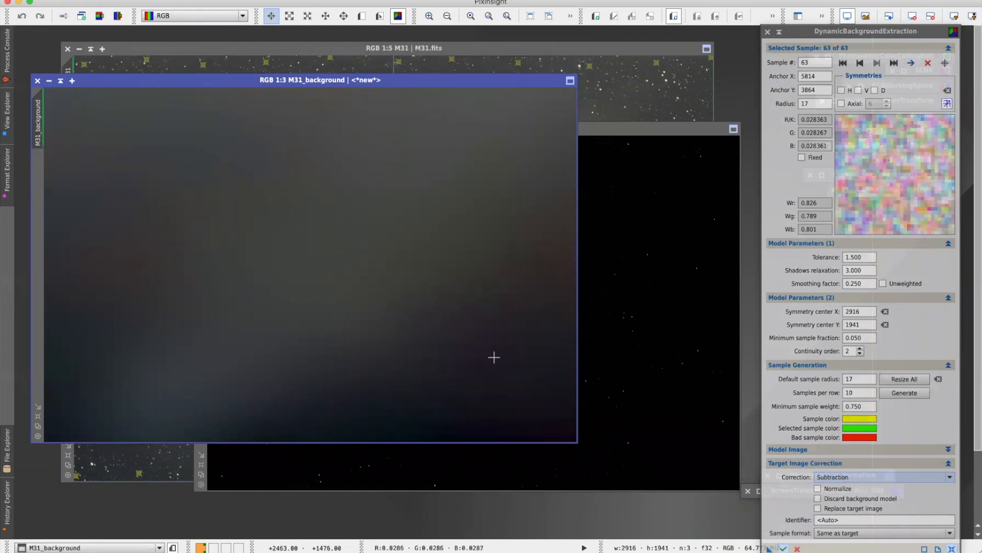
pyautogui.click(38, 80)
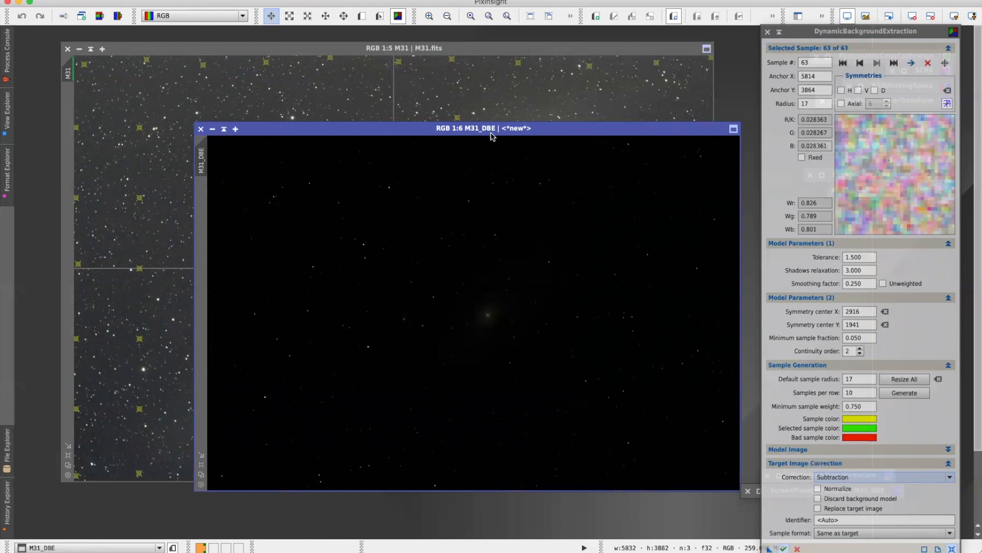
# Step: Auto-stretch the M31_DBE image, and iconize the original M31 image in a free corner of the workspace
pyautogui.click(954, 19)
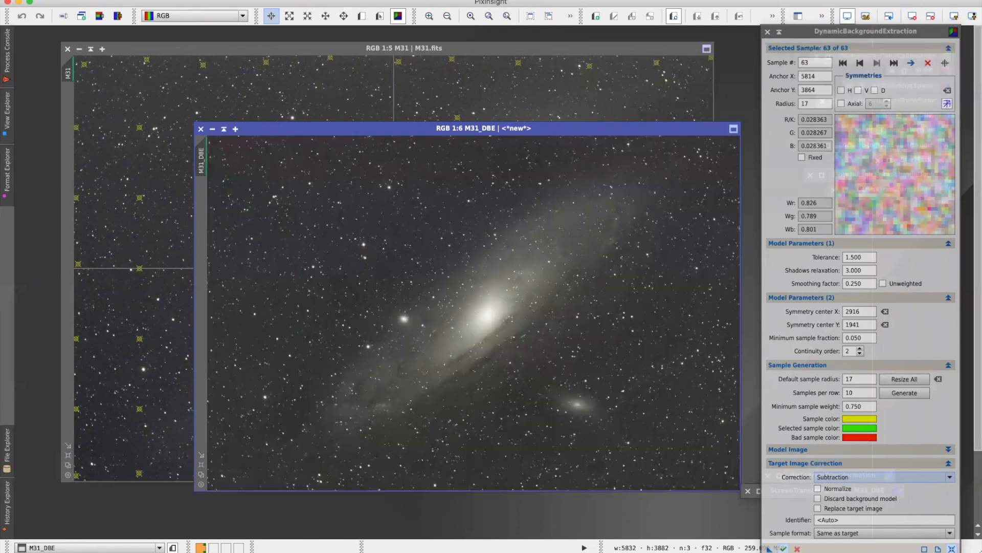
pyautogui.moveTo(521, 134); pyautogui.dragTo(478, 103)
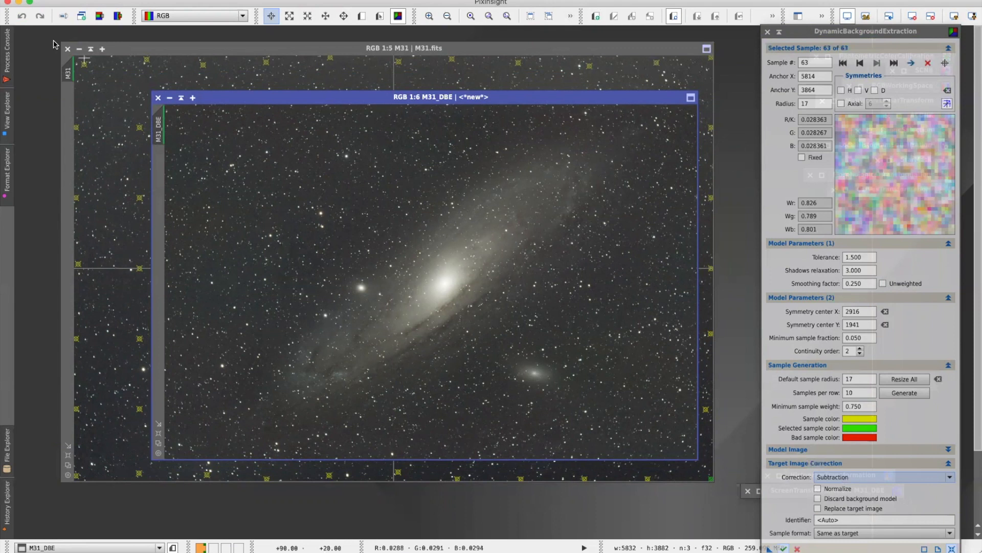
pyautogui.click(77, 50)
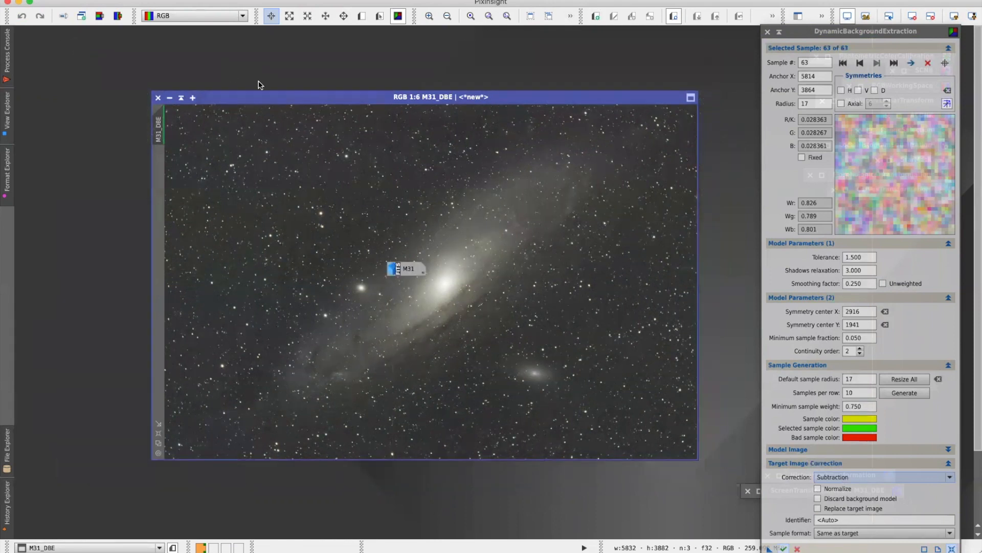
pyautogui.moveTo(404, 269); pyautogui.dragTo(52, 45)
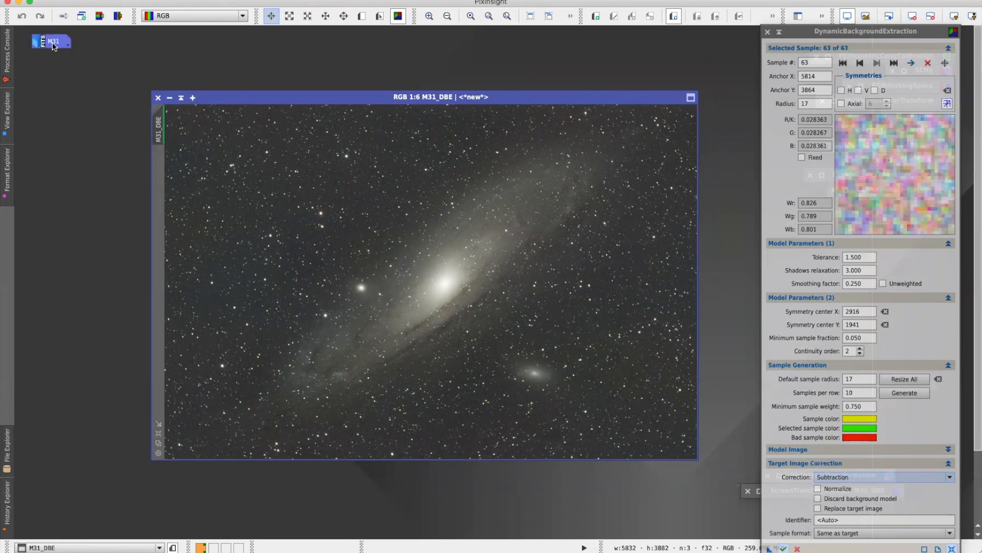
pyautogui.moveTo(261, 97); pyautogui.dragTo(214, 73)
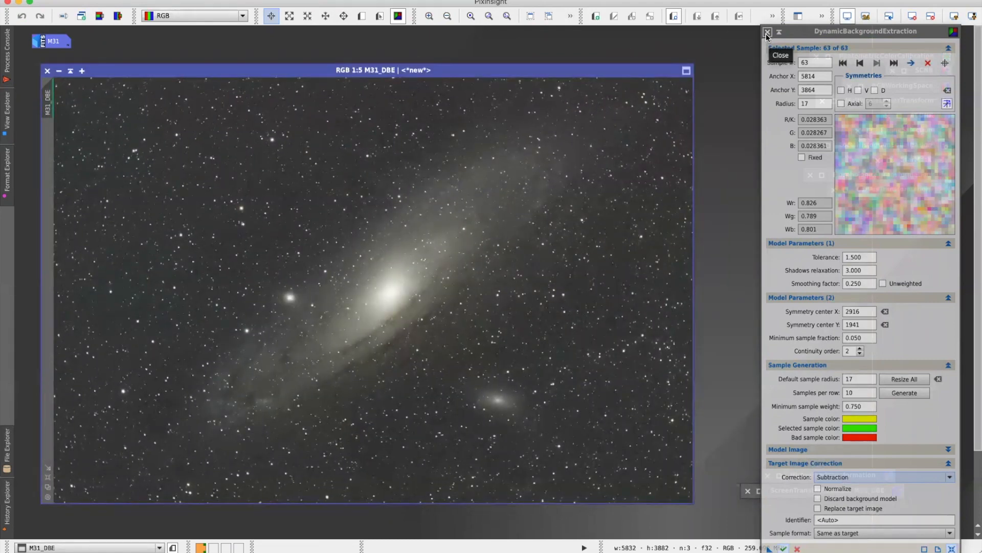
# Step: Close DynamicBackgroundExtraction, cancelling its active session, and reposition the M31_DBE image in the workspace
pyautogui.click(767, 32)
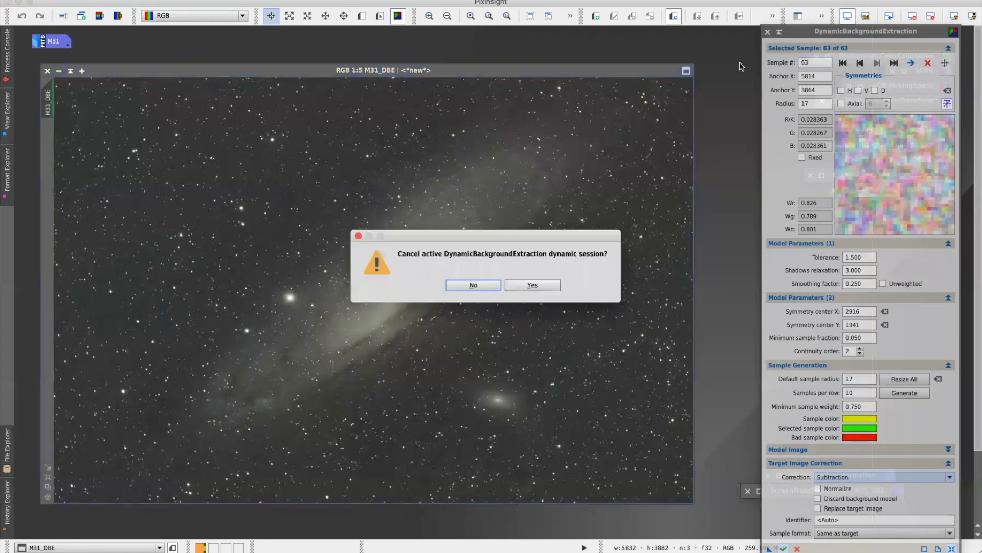
pyautogui.click(536, 285)
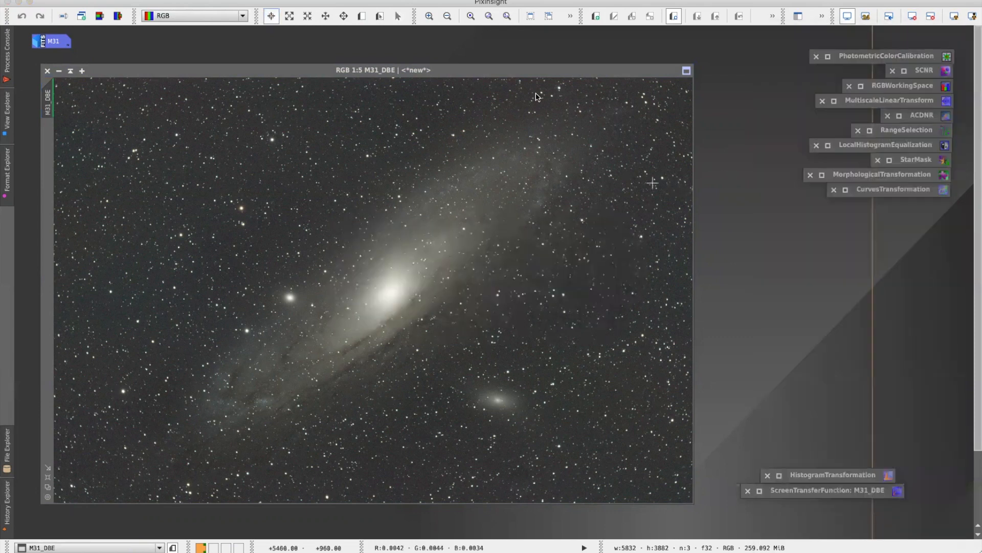
pyautogui.moveTo(537, 70); pyautogui.dragTo(575, 63)
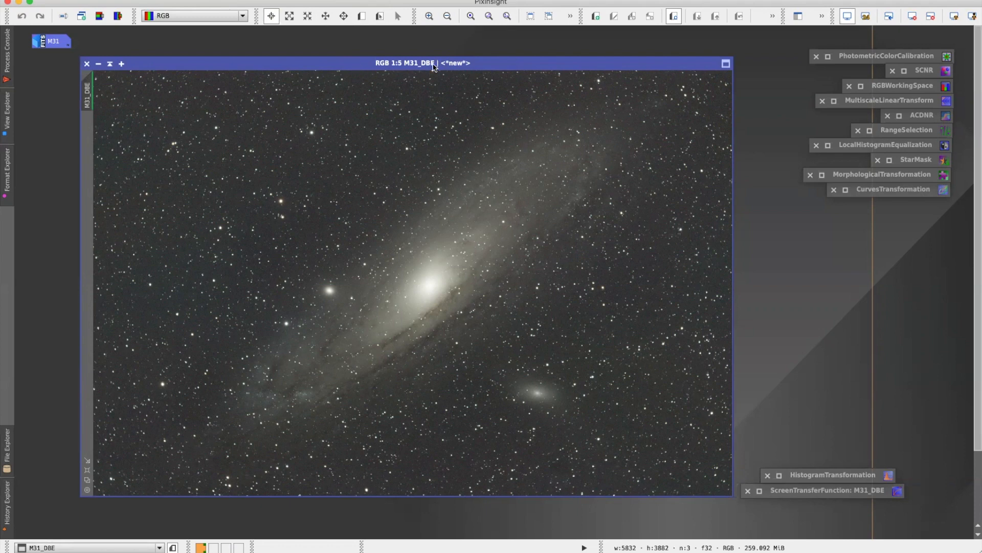
# Step: Open PhotometricColorCalibration, reset its parameters to the defaults, and place the M31_DBE image beside its window
pyautogui.doubleClick(876, 55)
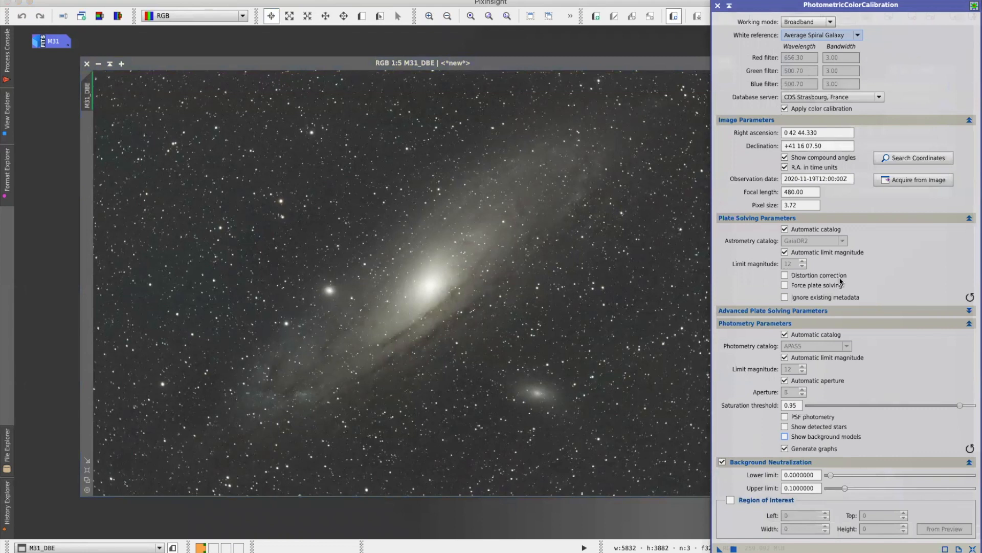
pyautogui.click(973, 548)
pyautogui.moveTo(577, 71); pyautogui.dragTo(538, 80)
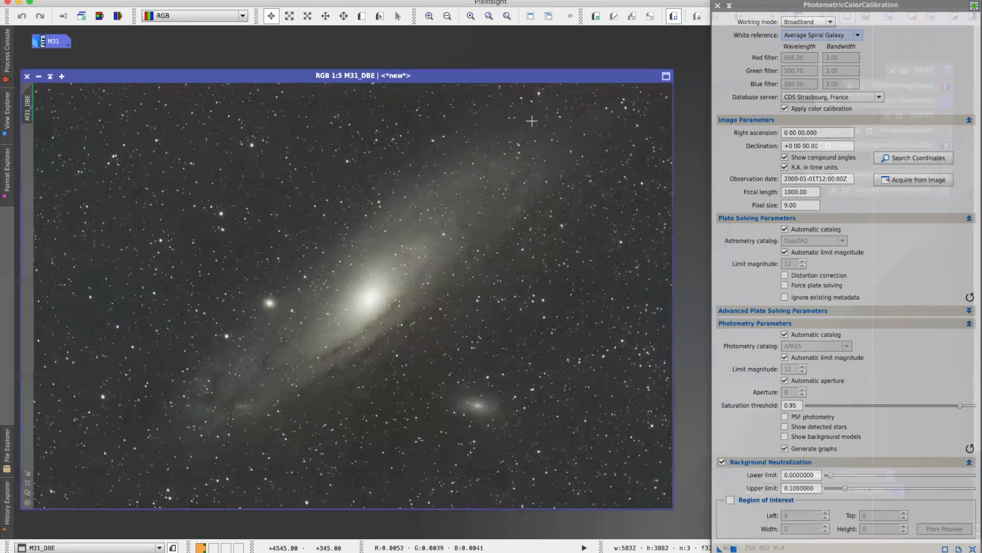
pyautogui.moveTo(521, 77); pyautogui.dragTo(542, 72)
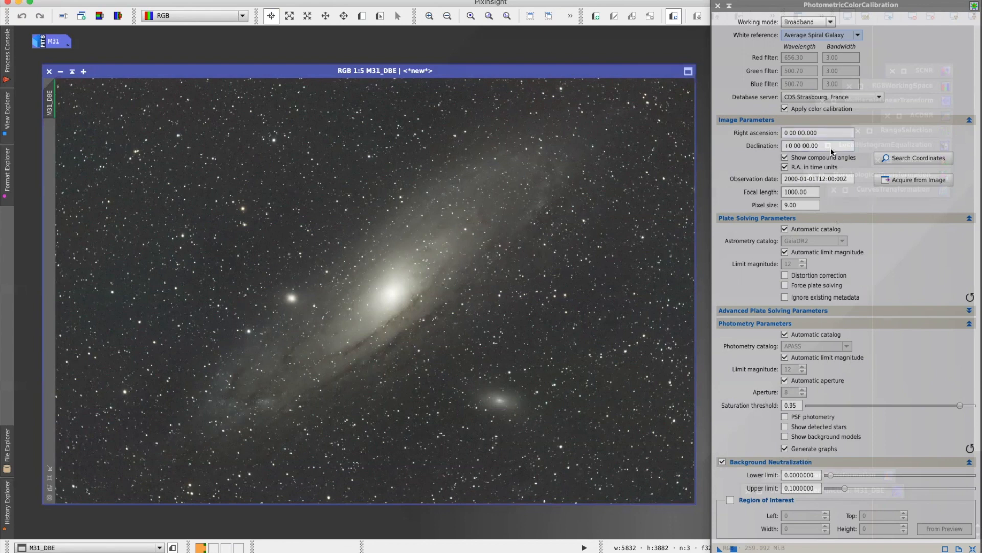
# Step: Review the available white references and keep Average Spiral Galaxy for the calibration
pyautogui.moveTo(831, 151)
pyautogui.moveTo(858, 36)
pyautogui.click(859, 35)
pyautogui.moveTo(858, 53)
pyautogui.mouseDown()
pyautogui.moveTo(858, 101)
pyautogui.moveTo(859, 35)
pyautogui.mouseUp()
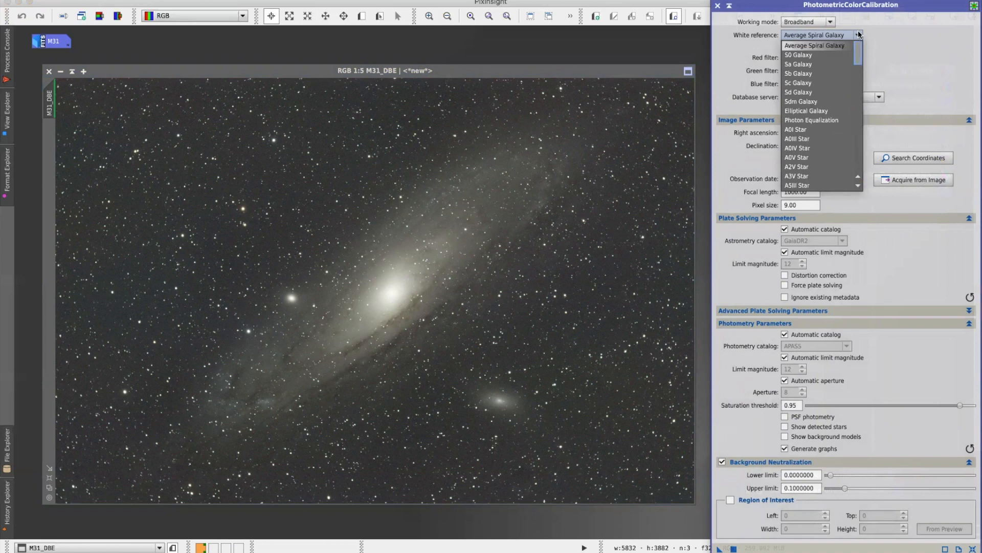
pyautogui.click(925, 38)
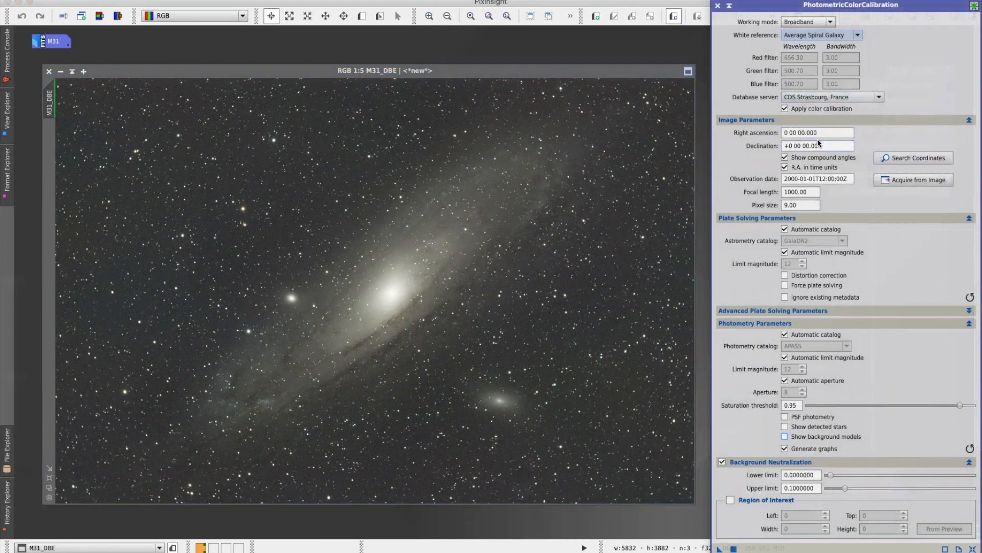
# Step: Search the online coordinates for the object m31 and load them into the image parameters
pyautogui.click(899, 158)
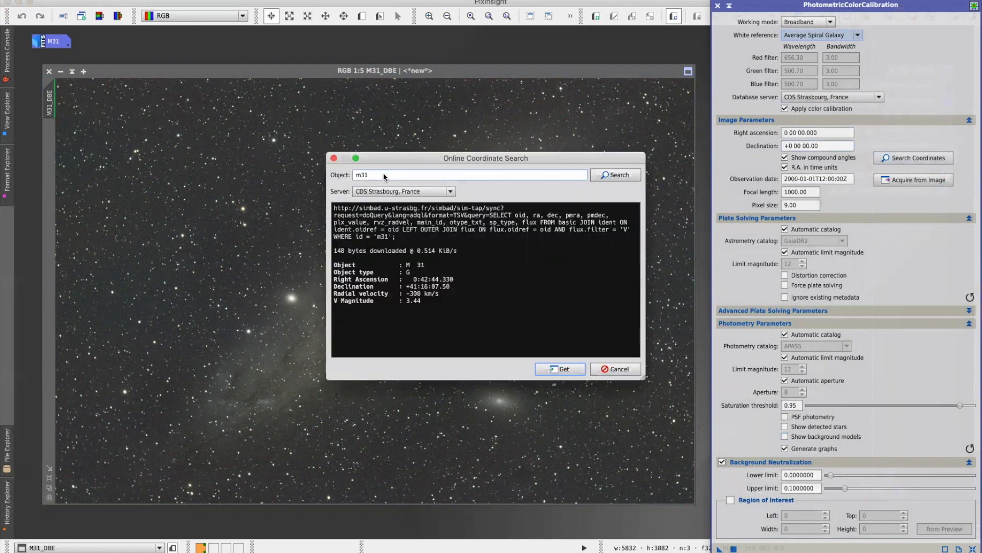
pyautogui.click(368, 175)
pyautogui.write('m31')
pyautogui.click(612, 173)
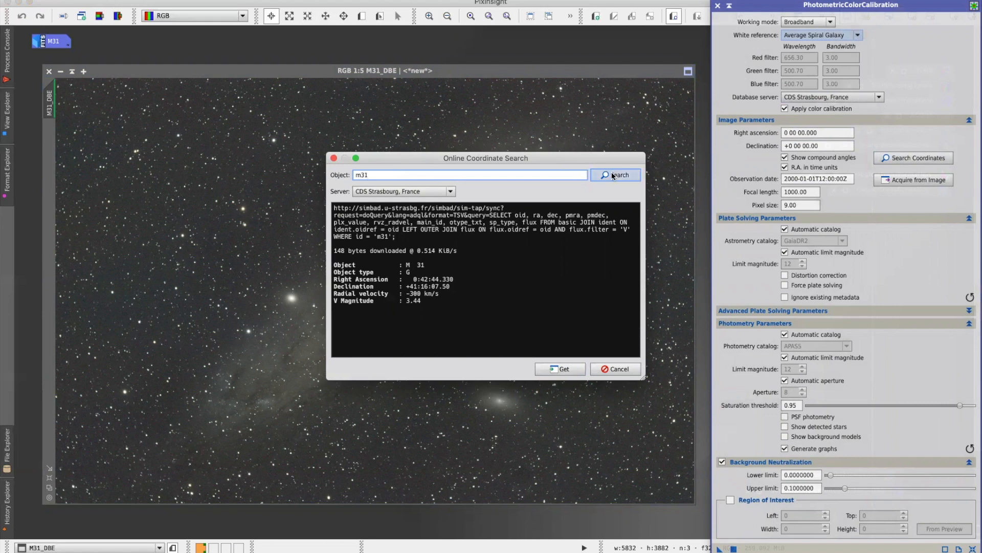
pyautogui.click(559, 369)
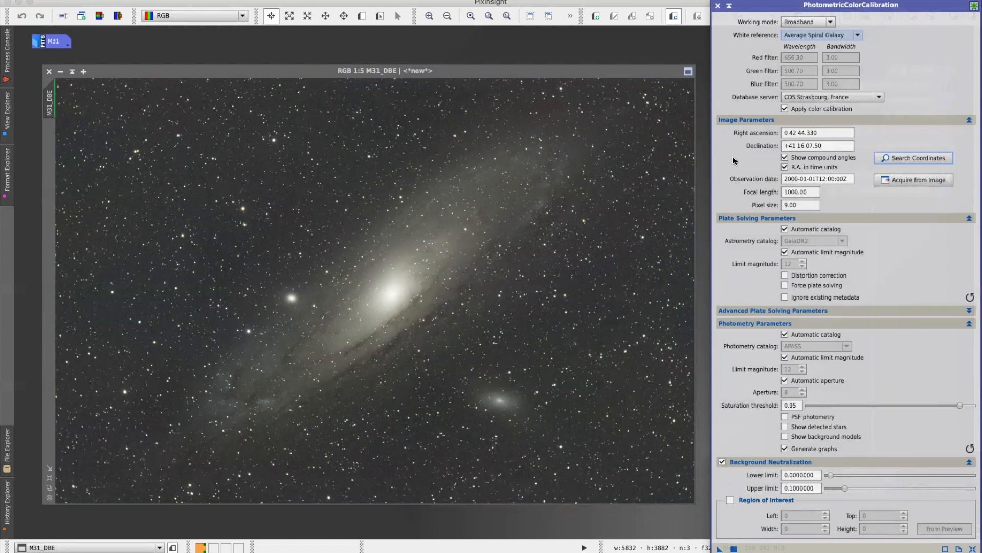
# Step: Set the observation date to 2020-11-11, leaving the time part as it is
pyautogui.click(798, 183)
pyautogui.press('BackSpace')
pyautogui.press('BackSpace')
pyautogui.write('20')
pyautogui.press('Right')
pyautogui.press('Right')
pyautogui.press('Right')
pyautogui.press('BackSpace')
pyautogui.press('BackSpace')
pyautogui.write('11')
pyautogui.press('BackSpace')
pyautogui.press('BackSpace')
pyautogui.write('11')
pyautogui.press('Tab')
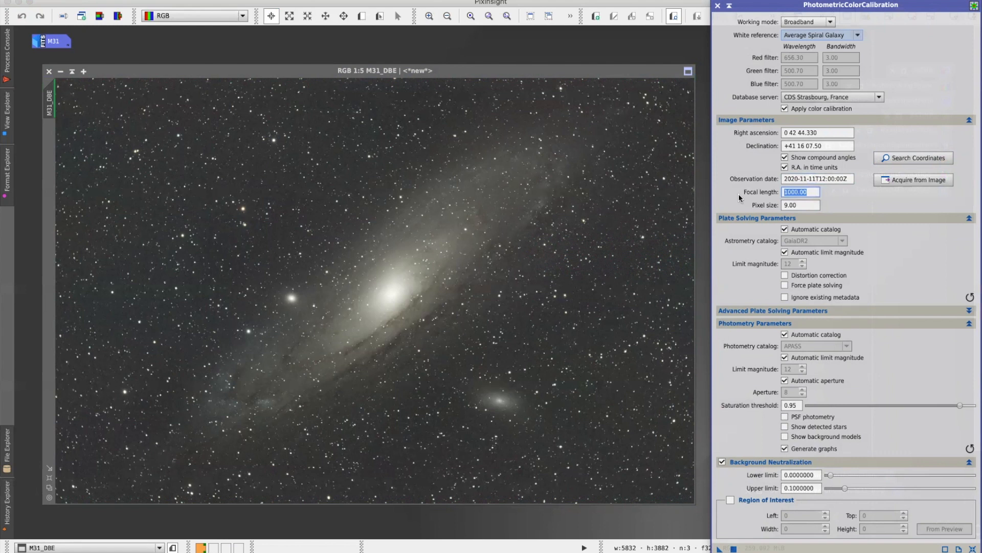
# Step: Set the focal length to 480 mm and the pixel size to 3.72 micrometres
pyautogui.write('480')
pyautogui.press('Tab')
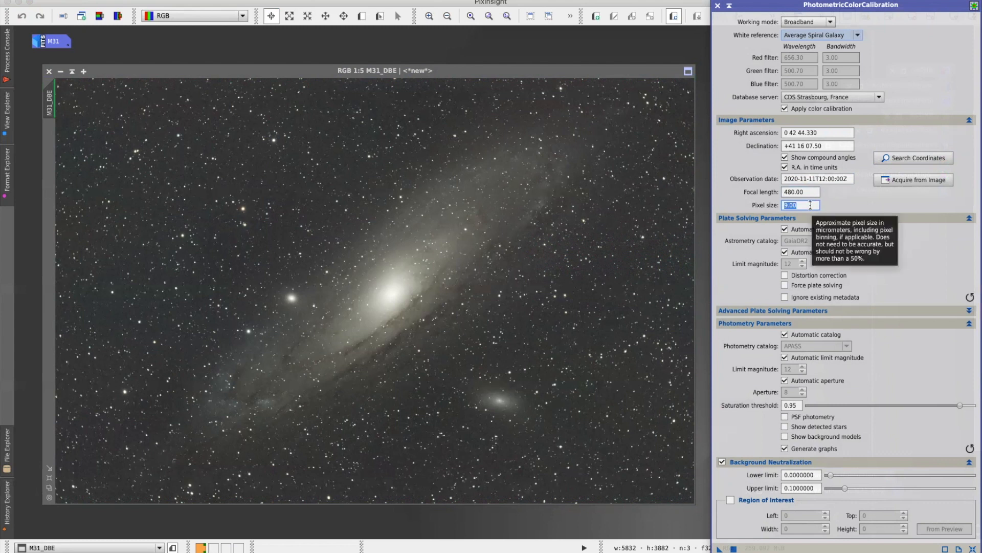
pyautogui.write('3.72')
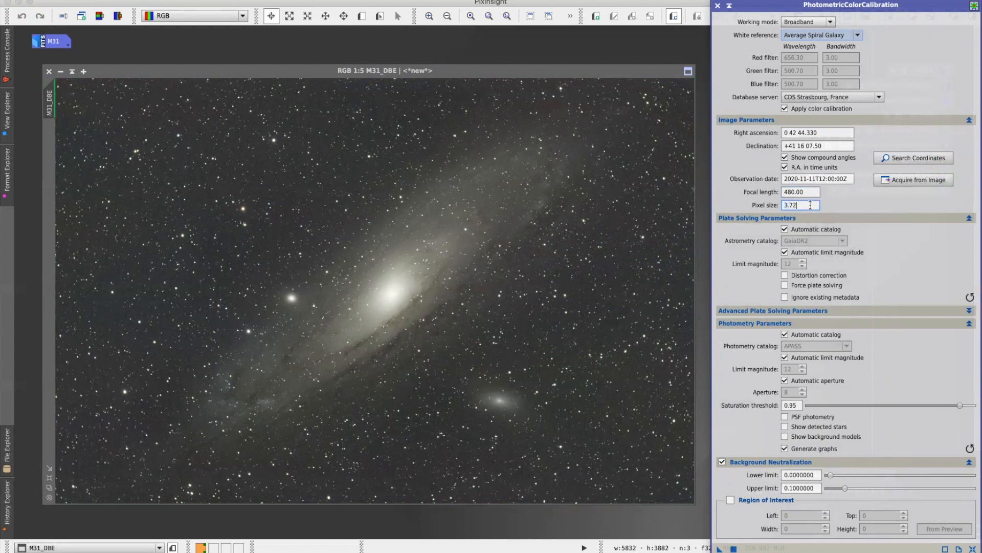
pyautogui.press('Tab')
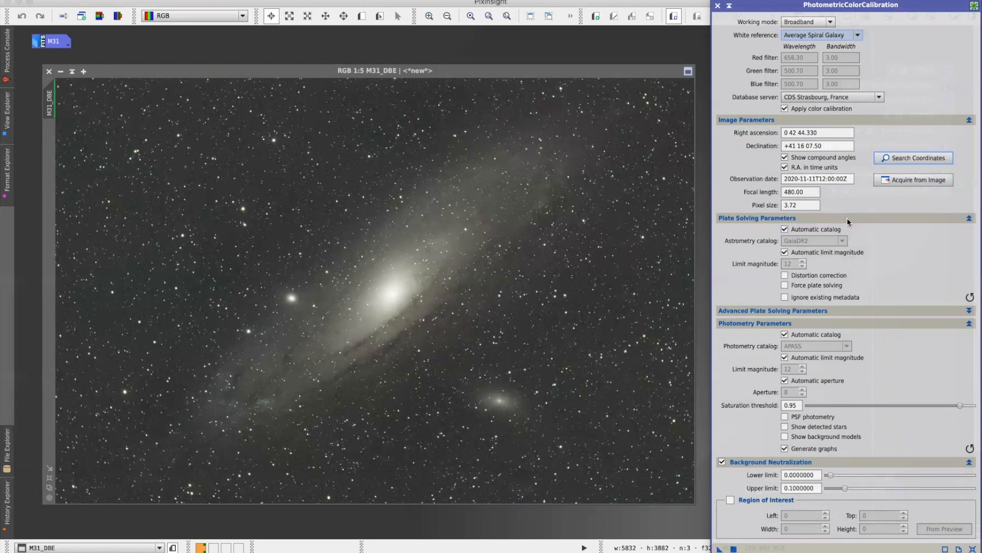
# Step: Apply the photometric colour calibration to M31_DBE, and reset and recompute the image's automatic screen stretch
pyautogui.click(969, 218)
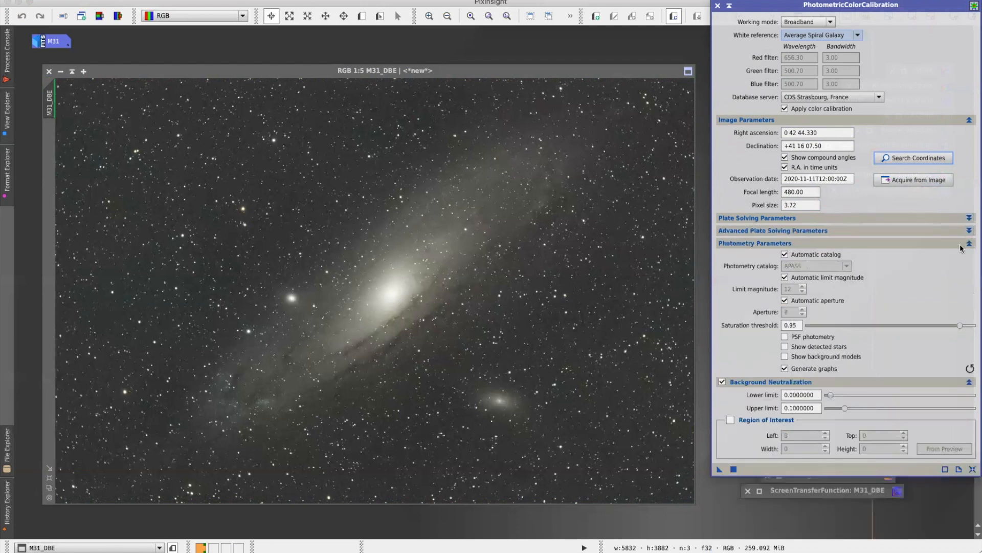
pyautogui.click(735, 469)
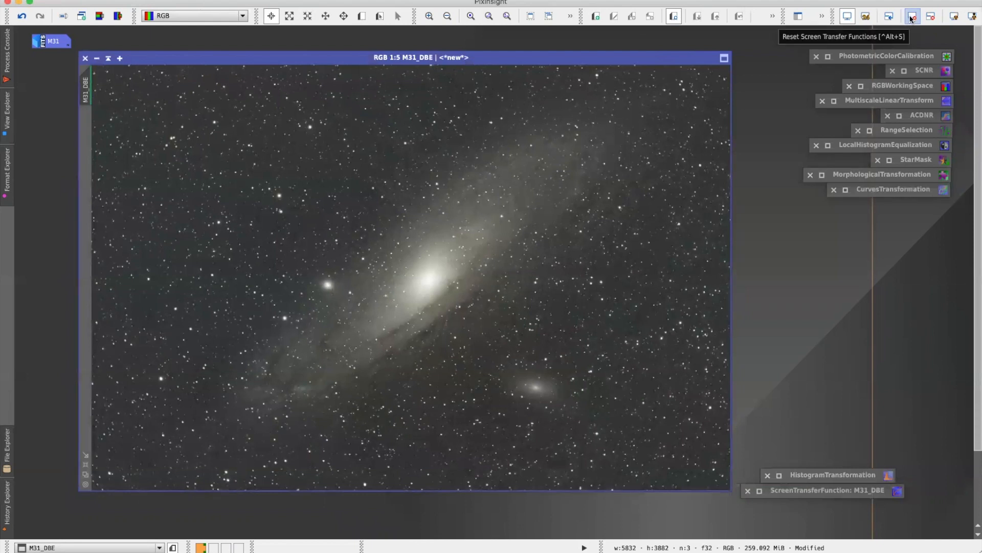
pyautogui.click(913, 17)
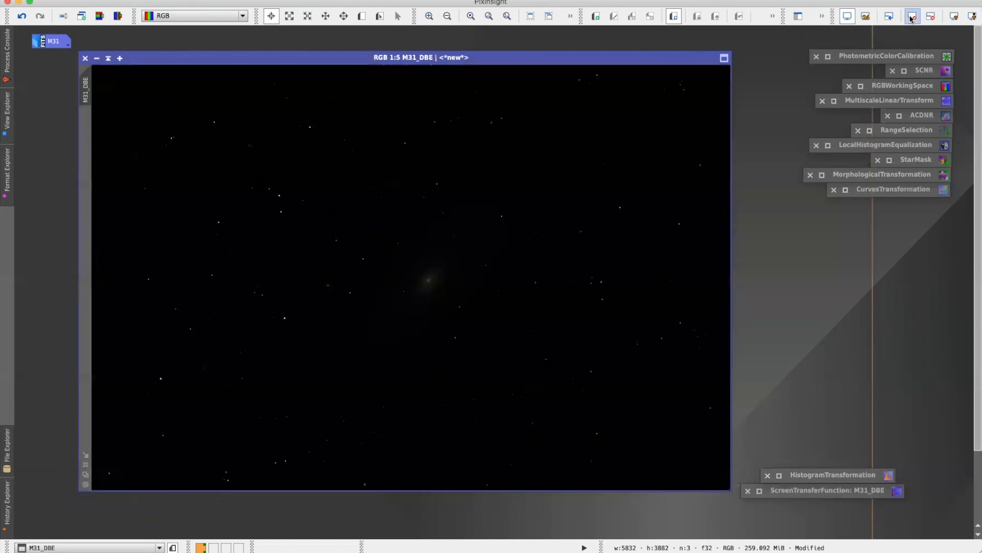
pyautogui.click(954, 16)
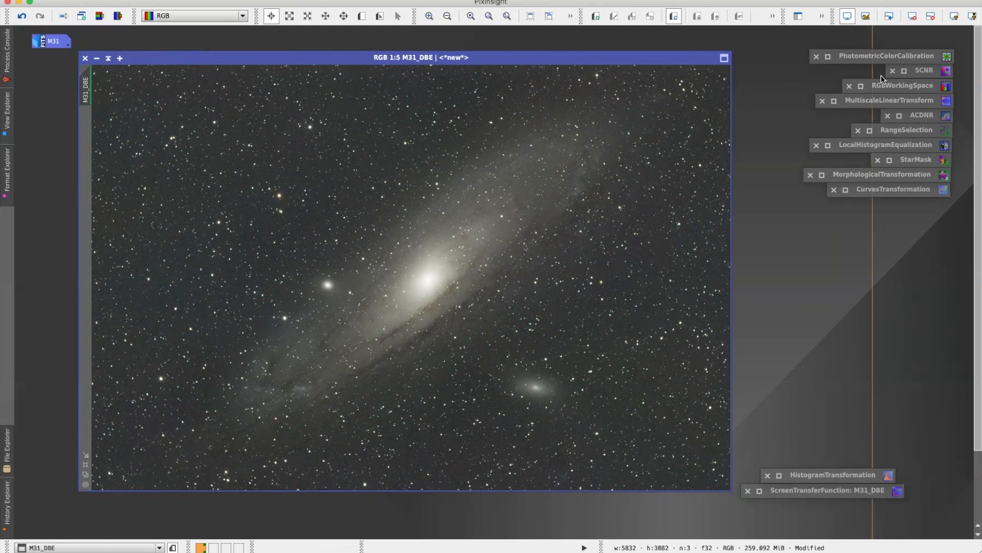
pyautogui.click(919, 74)
pyautogui.doubleClick(919, 74)
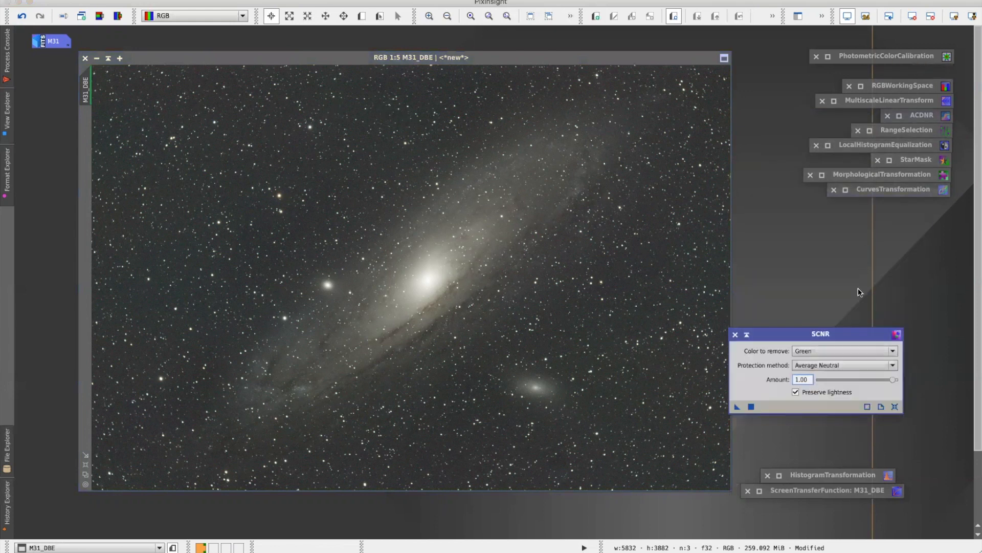
pyautogui.click(743, 336)
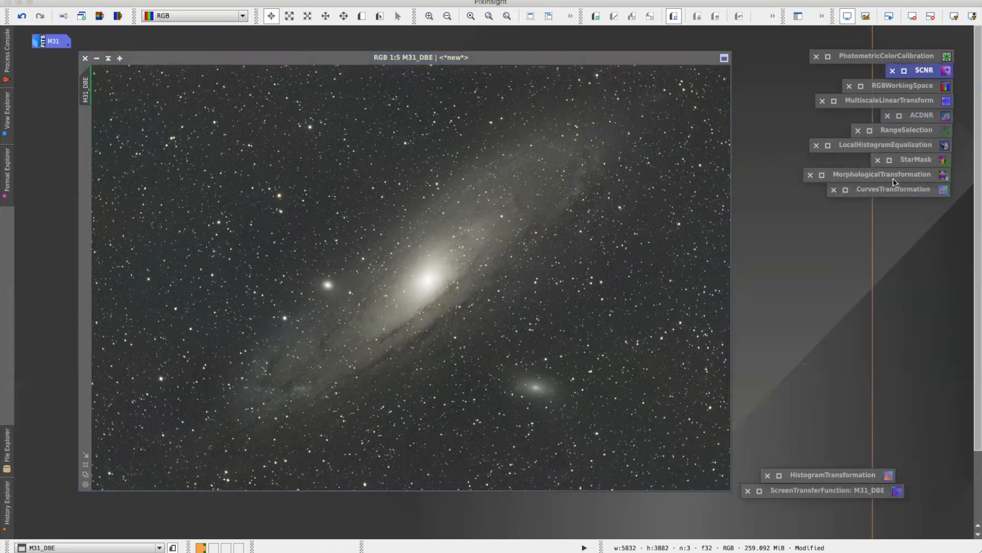
pyautogui.doubleClick(924, 71)
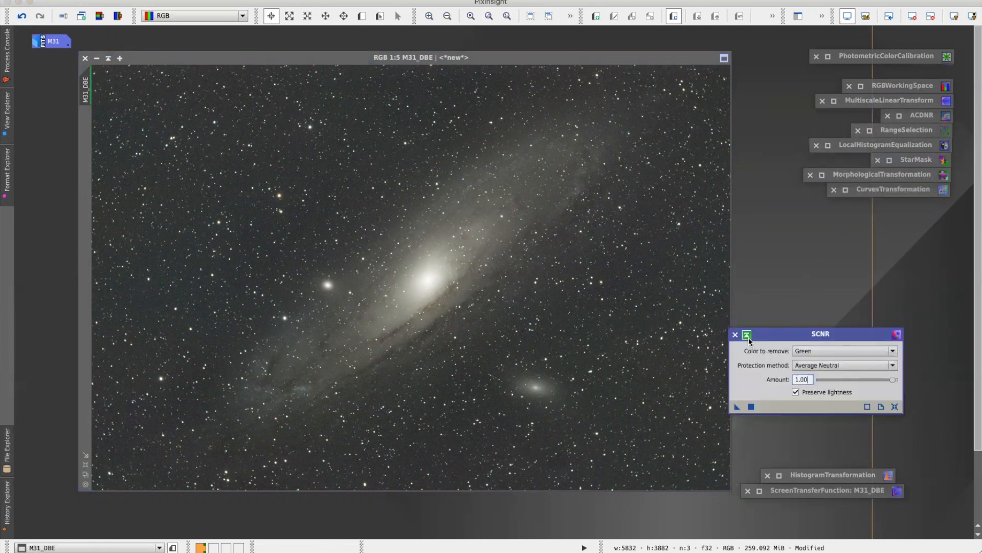
pyautogui.click(748, 337)
# Step: Open SCNR from the complete process list and remove green from M31_DBE using Average Neutral at amount 1.00, preserving lightness; iconize SCNR
pyautogui.click(267, 1)
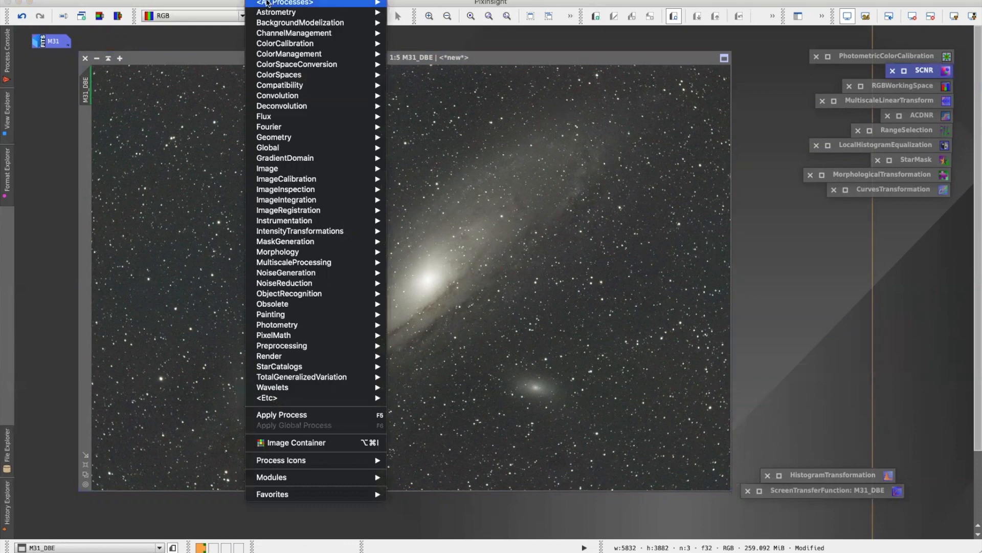
pyautogui.moveTo(267, 3)
pyautogui.scroll(-15, 432, 287)
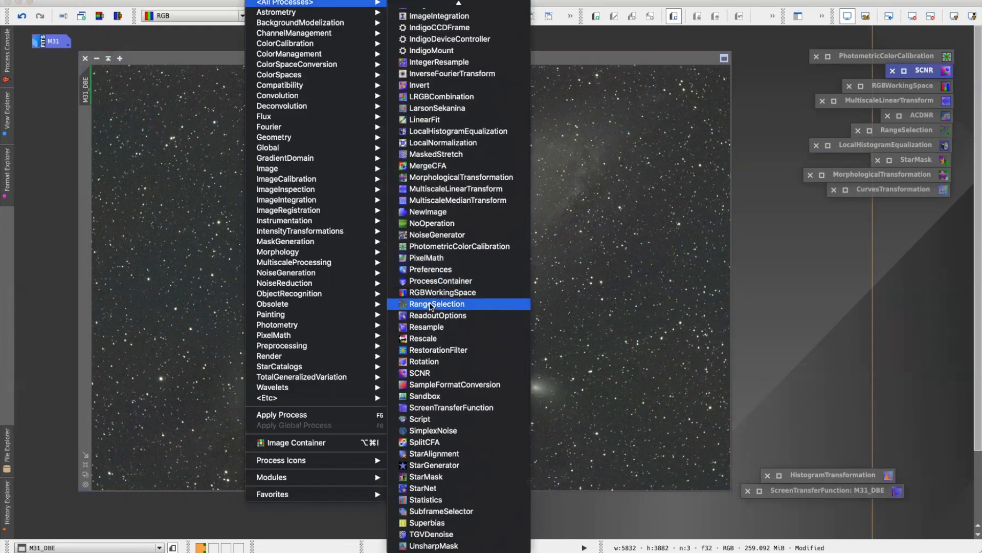
pyautogui.click(435, 378)
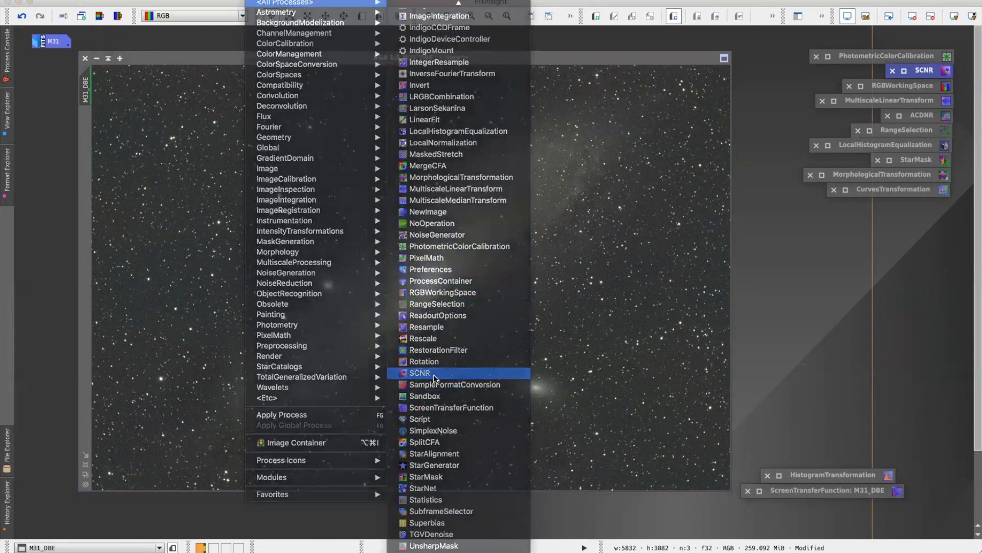
pyautogui.moveTo(842, 335); pyautogui.dragTo(877, 313)
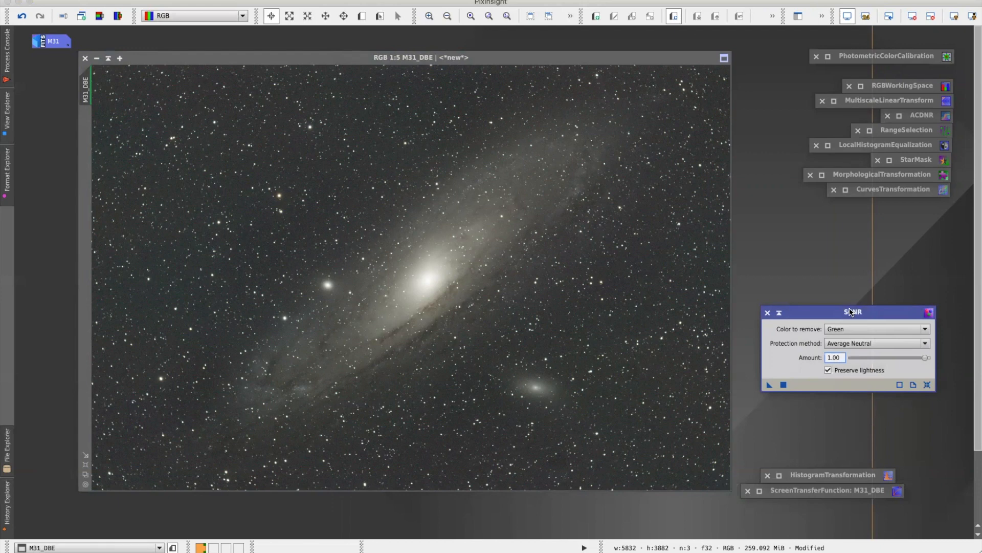
pyautogui.moveTo(845, 313); pyautogui.dragTo(847, 296)
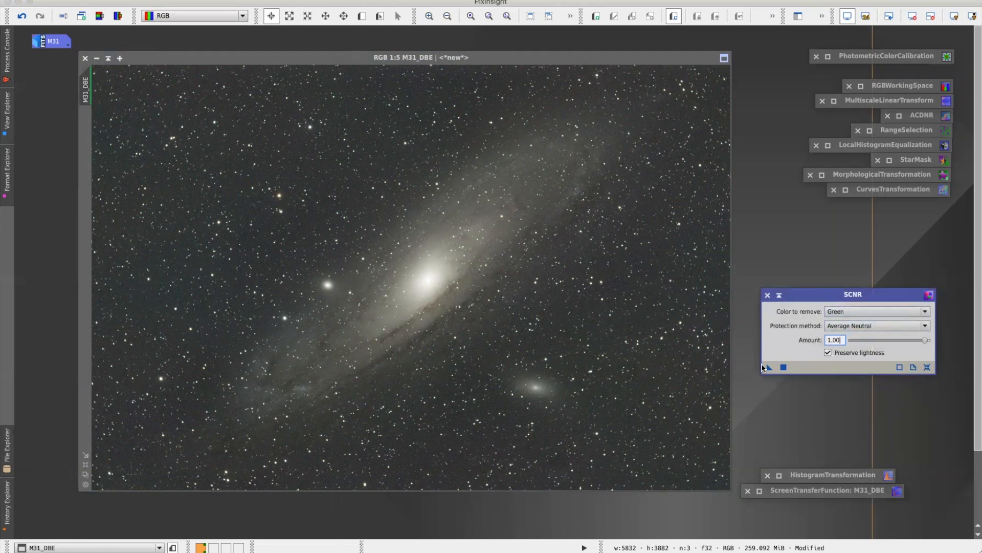
pyautogui.click(784, 368)
pyautogui.click(779, 295)
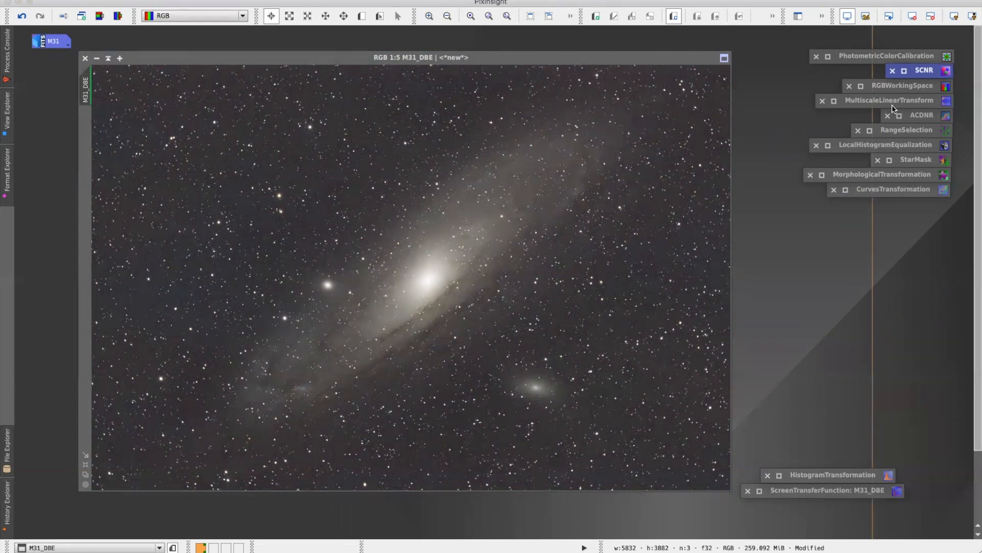
# Step: Open RGBWorkingSpace, place its window in the free area beside the image, and reset its parameters
pyautogui.doubleClick(899, 89)
pyautogui.moveTo(840, 170); pyautogui.dragTo(850, 252)
pyautogui.click(933, 394)
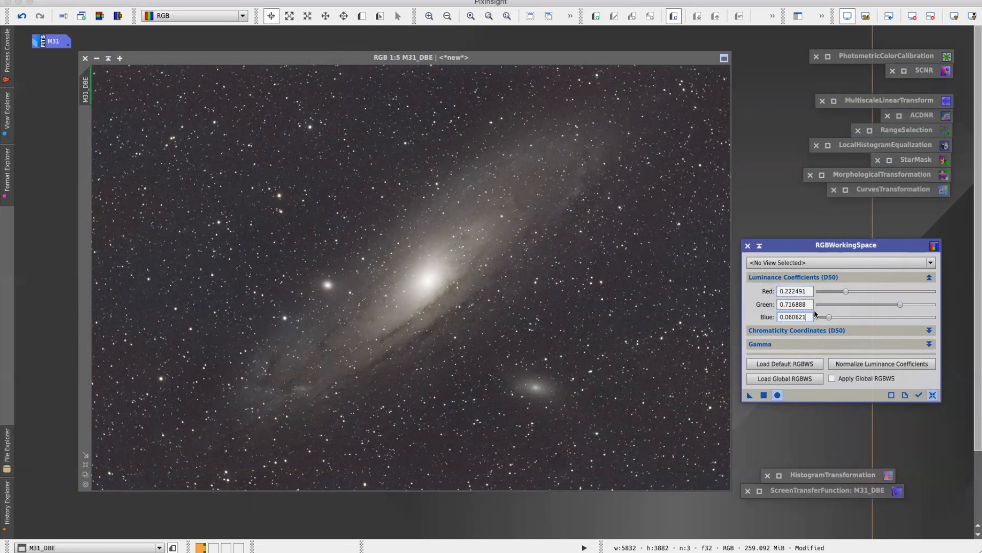
# Step: Set the red, green and blue luminance coefficients to 1.000000, apply the working space globally, and iconize RGBWorkingSpace
pyautogui.moveTo(845, 291); pyautogui.dragTo(948, 305)
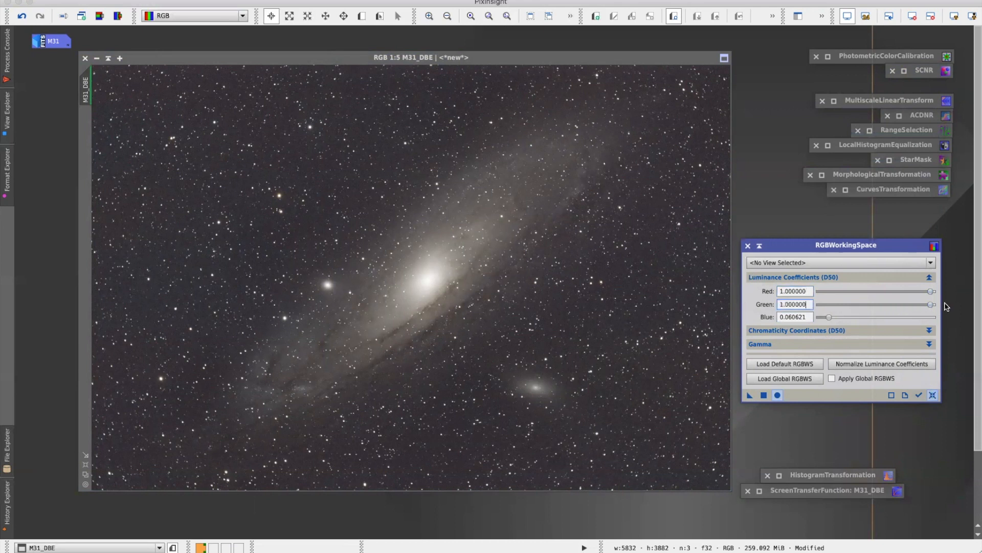
pyautogui.moveTo(830, 318); pyautogui.dragTo(947, 318)
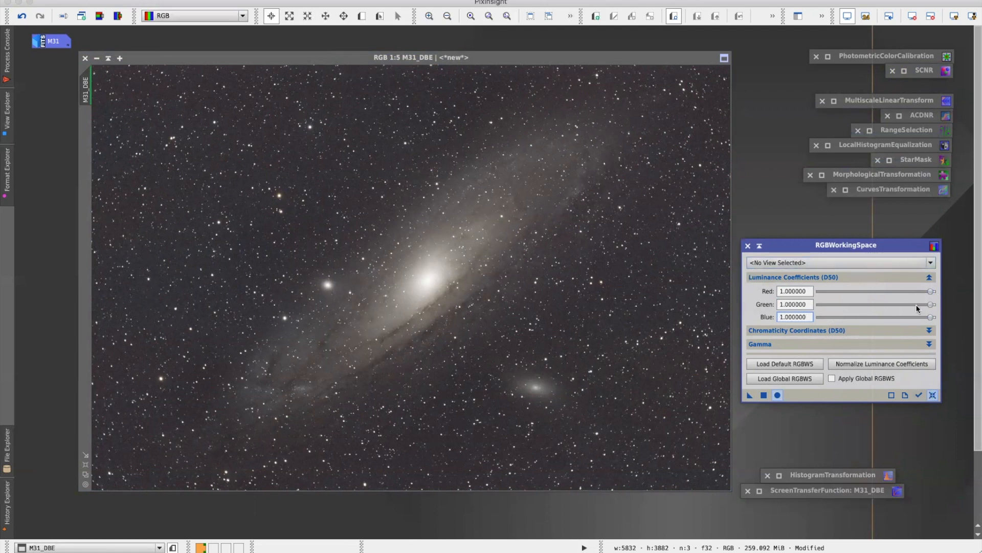
pyautogui.click(779, 396)
pyautogui.click(760, 245)
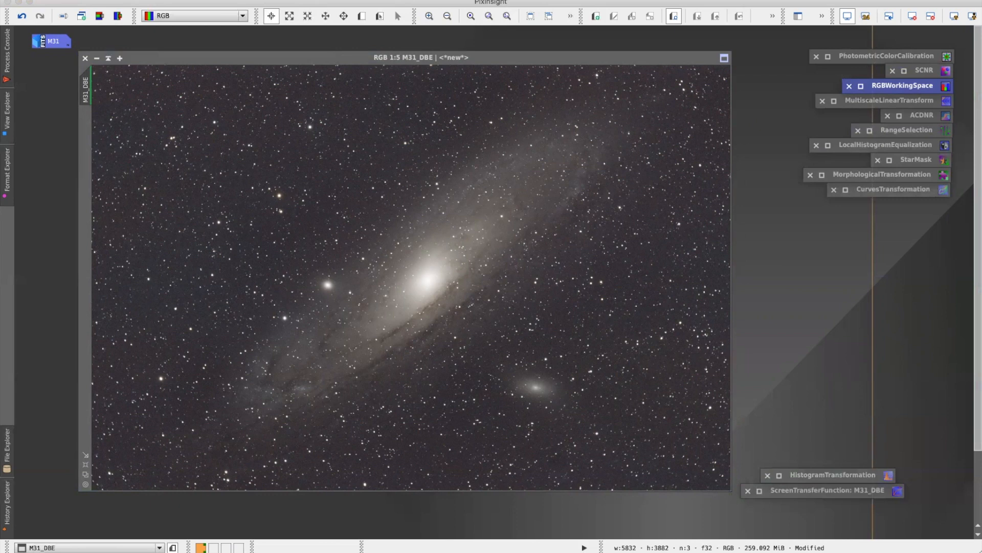
# Step: Examine the noise in the sky background of M31_DBE at up to 4:1 magnification, and return to the whole-image view
pyautogui.scroll(-3, 603, 322)
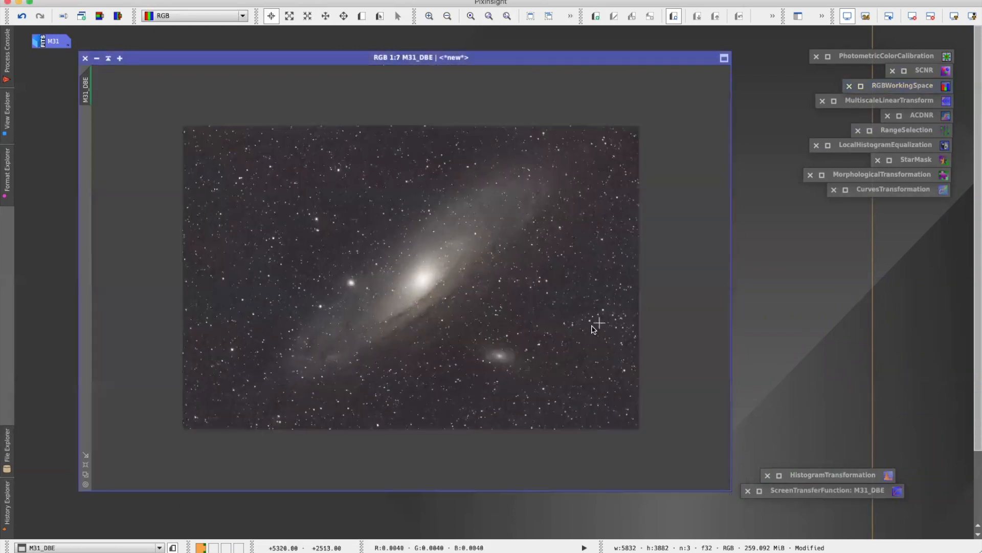
pyautogui.hotkey('ctrl', '1')
pyautogui.click(623, 486)
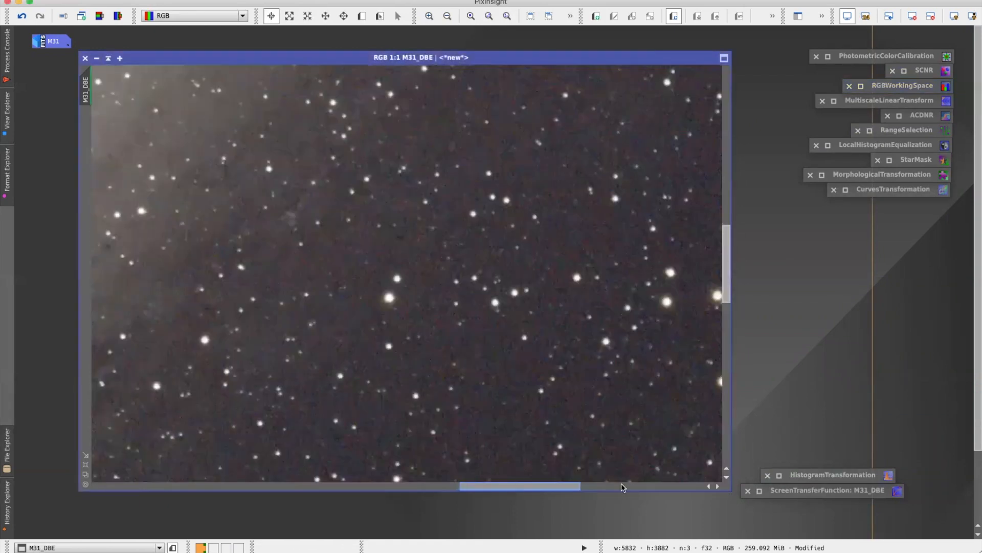
pyautogui.moveTo(621, 484); pyautogui.dragTo(634, 482)
pyautogui.scroll(3, 588, 394)
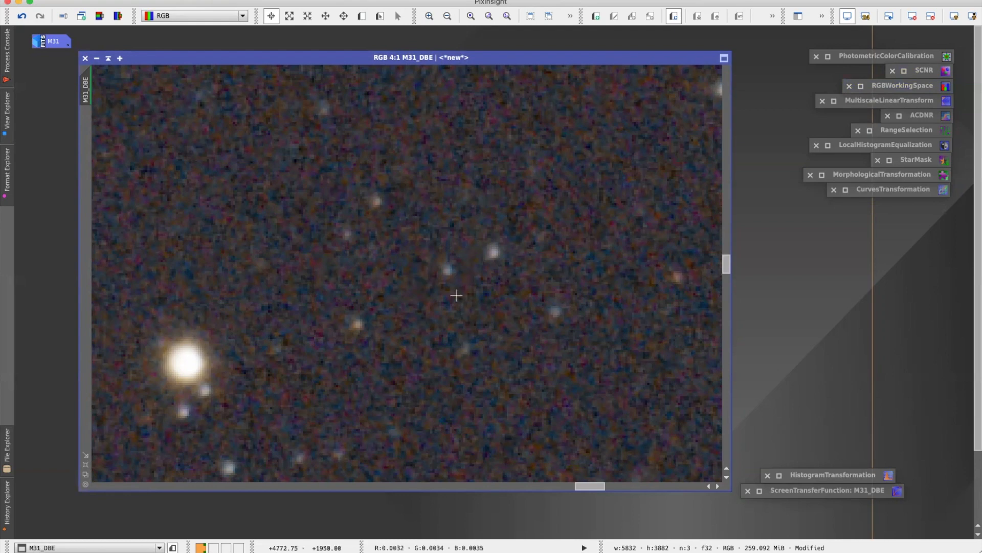
pyautogui.scroll(-8, 456, 295)
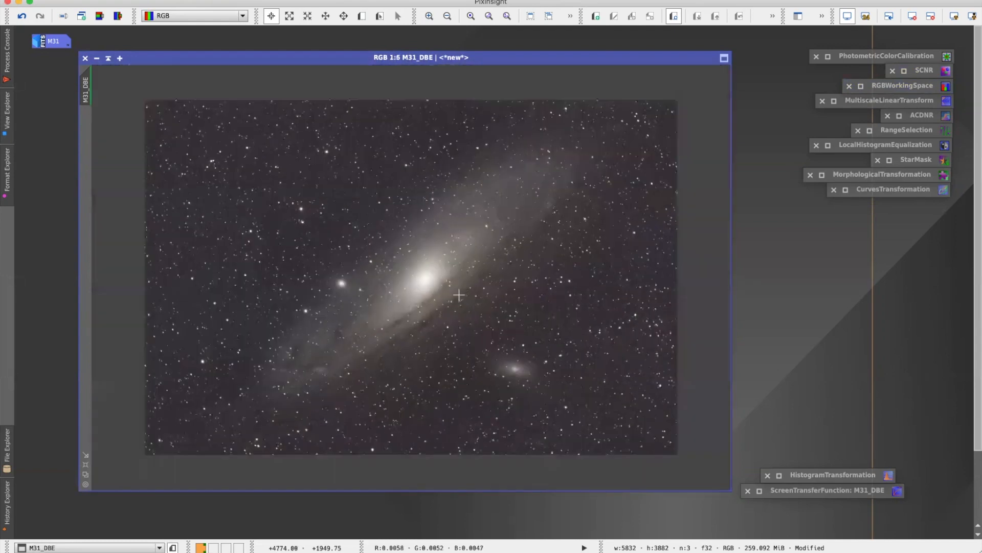
pyautogui.scroll(1, 459, 295)
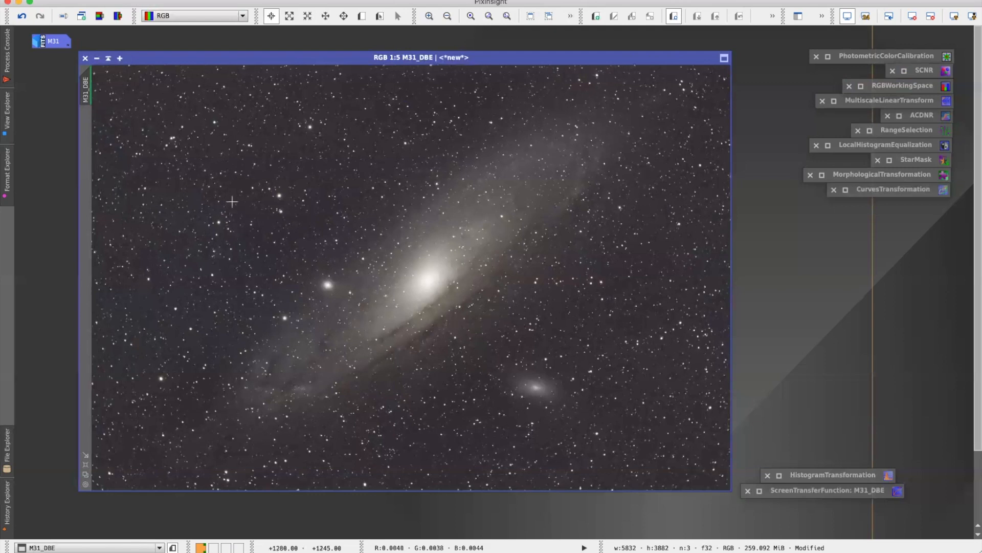
# Step: Extract the luminance of M31_DBE as a separate grayscale image, auto-stretch it, and position its window over the colour image
pyautogui.click(99, 21)
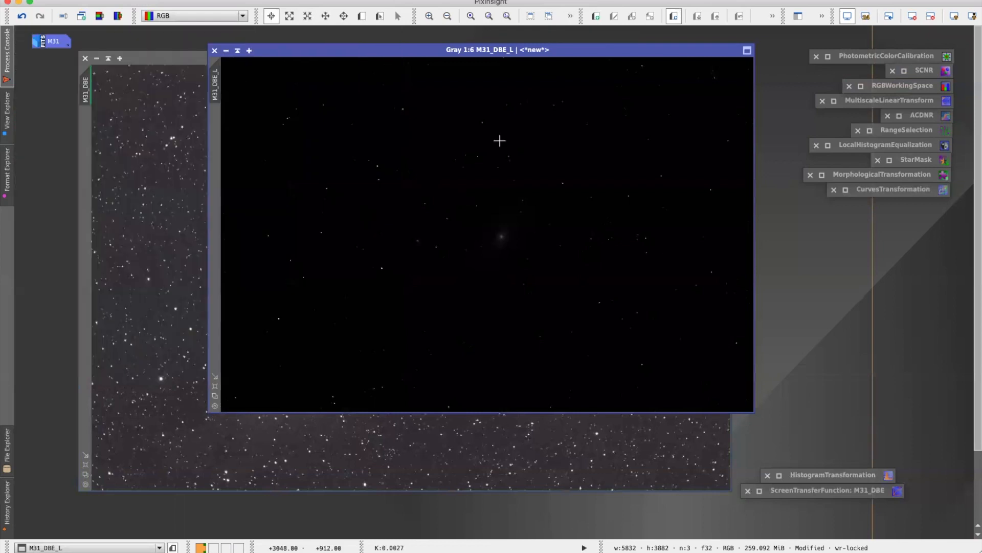
pyautogui.moveTo(531, 52); pyautogui.dragTo(488, 116)
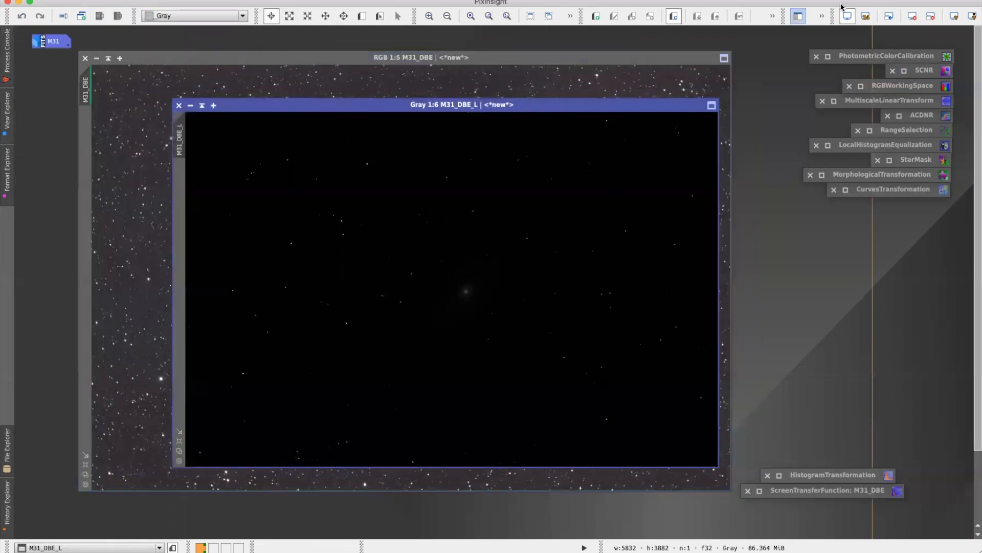
pyautogui.click(955, 18)
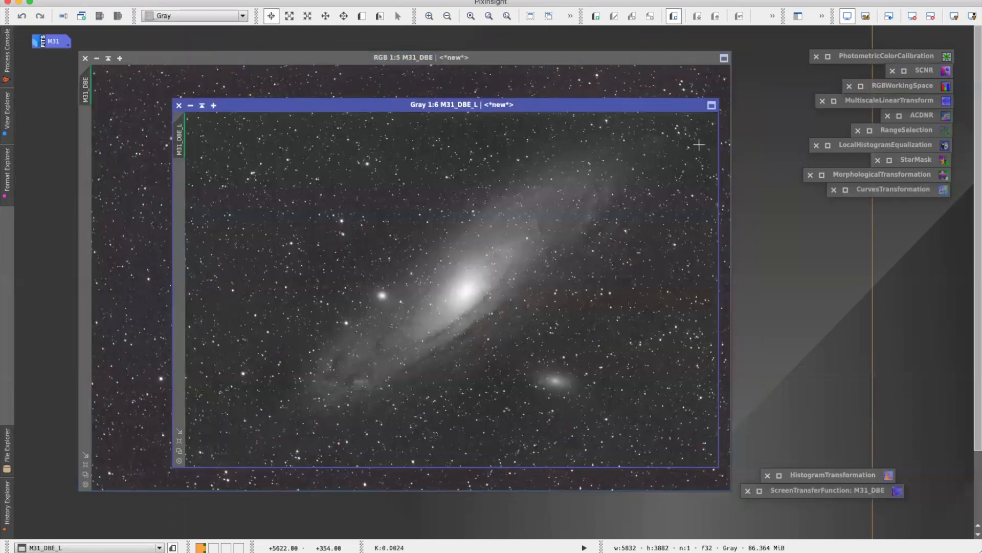
pyautogui.moveTo(488, 105); pyautogui.dragTo(539, 98)
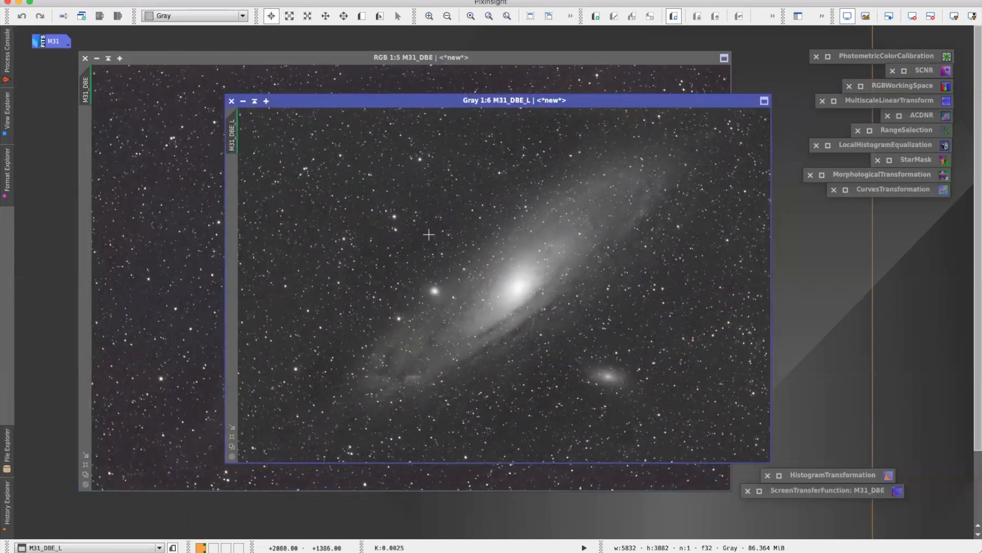
# Step: Iconize M31_DBE, park its icon in an empty corner of the workspace, and reposition the M31_DBE_L window
pyautogui.moveTo(450, 102); pyautogui.dragTo(330, 85)
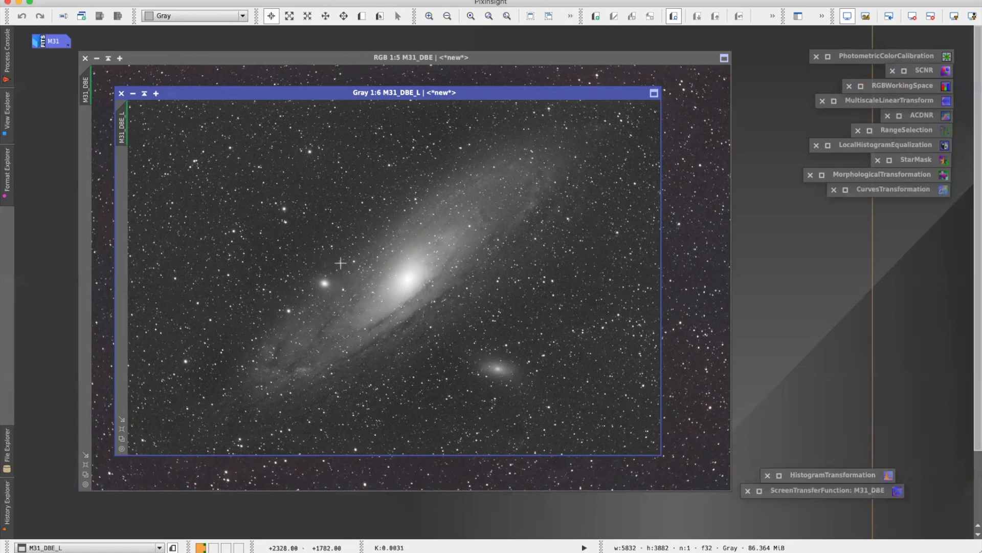
pyautogui.click(97, 58)
pyautogui.moveTo(436, 282); pyautogui.dragTo(53, 526)
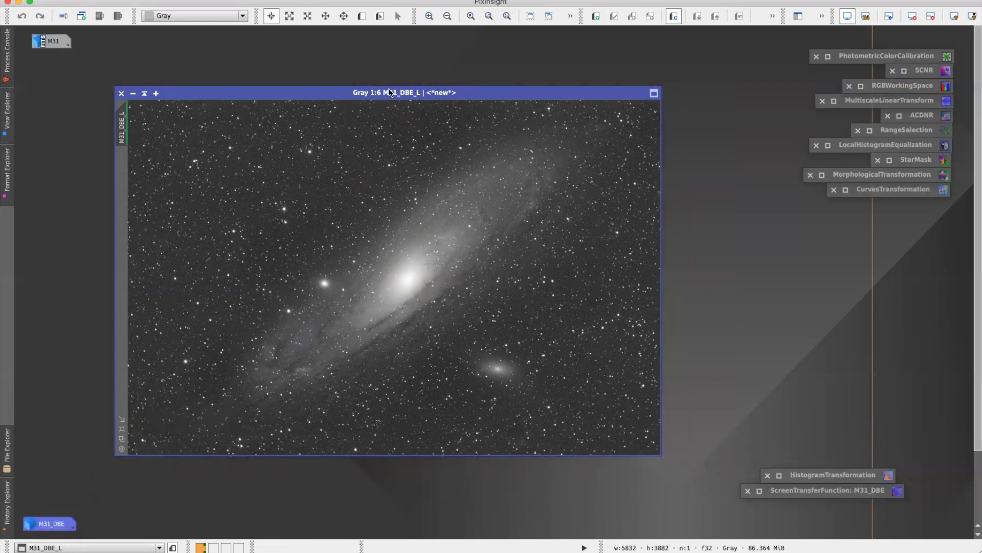
pyautogui.moveTo(391, 95); pyautogui.dragTo(417, 87)
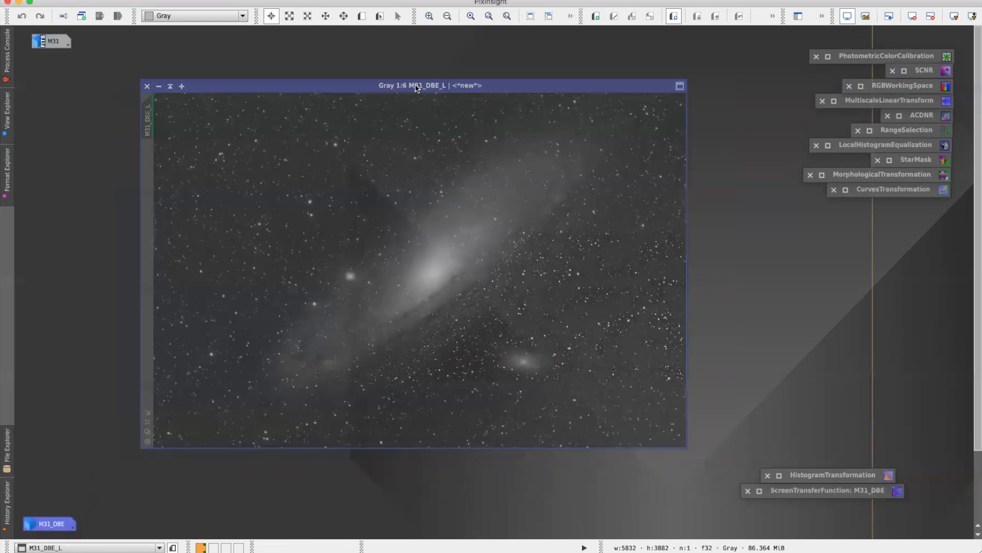
# Step: Open HistogramTransformation and ScreenTransferFunction beside the luminance image and reset both processes
pyautogui.doubleClick(836, 476)
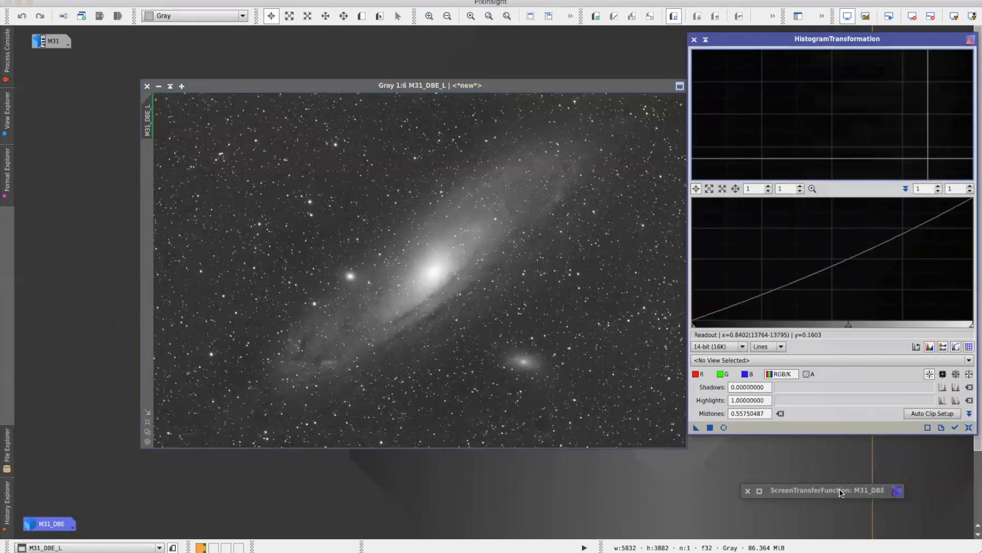
pyautogui.doubleClick(842, 483)
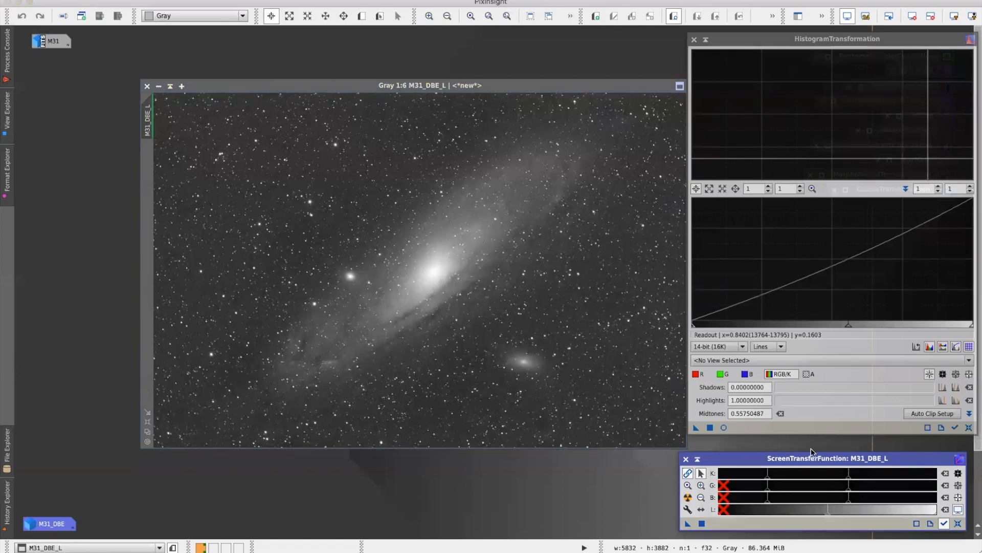
pyautogui.moveTo(566, 88); pyautogui.dragTo(534, 87)
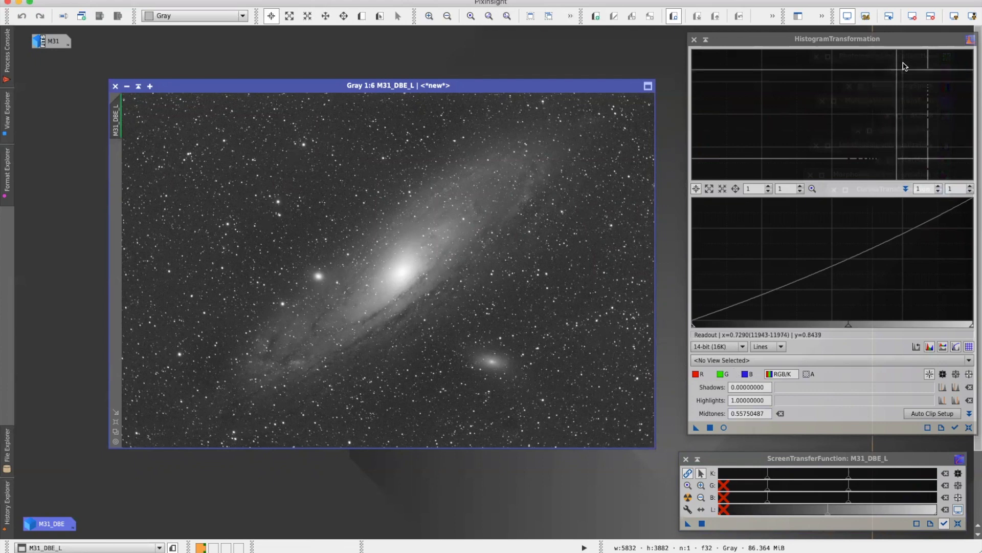
pyautogui.click(969, 429)
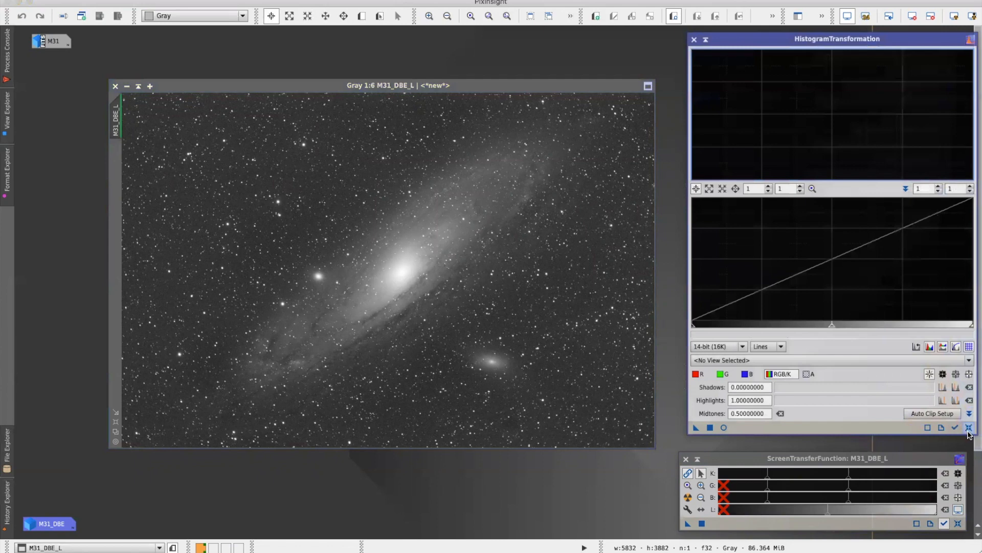
pyautogui.click(959, 524)
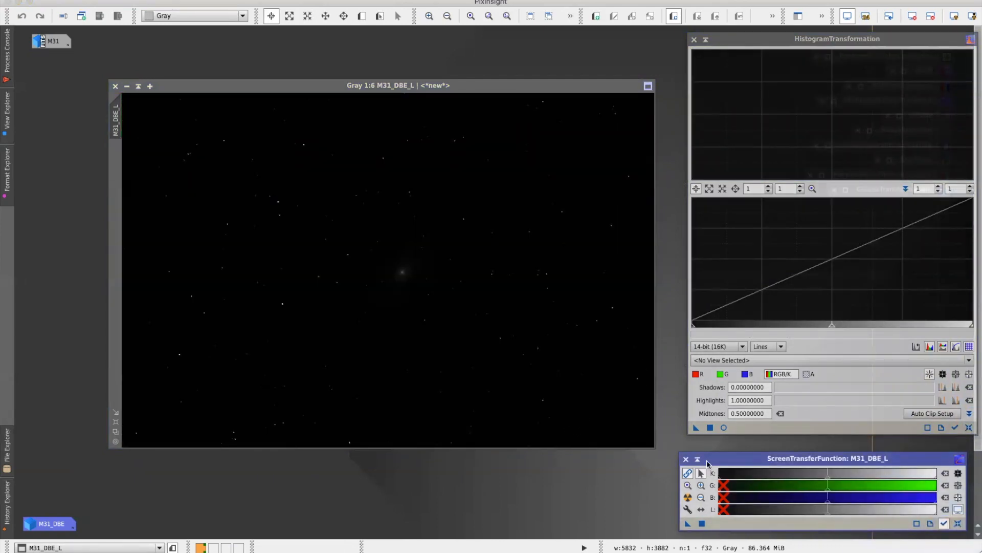
# Step: Transfer an auto-stretch of M31_DBE_L to HistogramTransformation and preview it in real time with the screen stretch removed
pyautogui.click(688, 498)
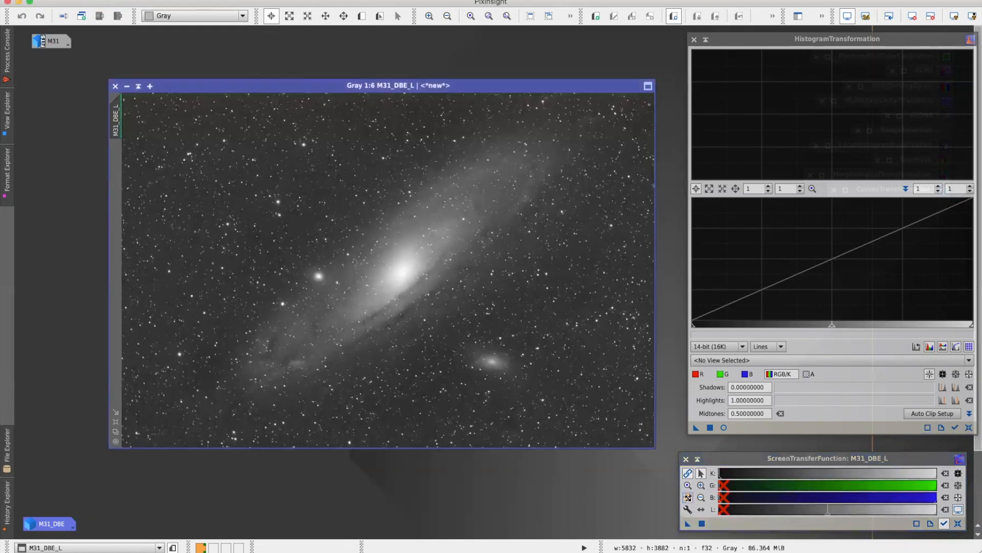
pyautogui.moveTo(688, 525); pyautogui.dragTo(777, 429)
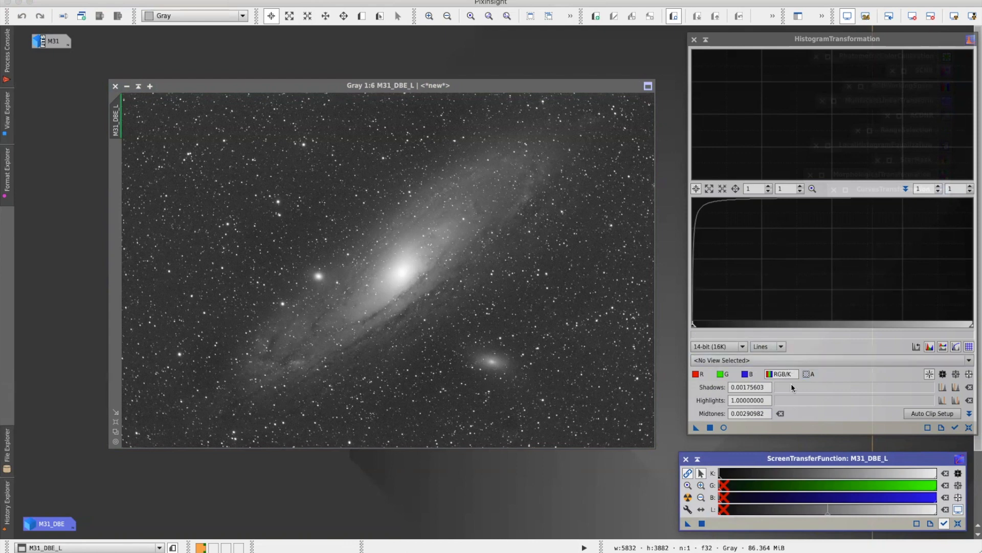
pyautogui.click(724, 428)
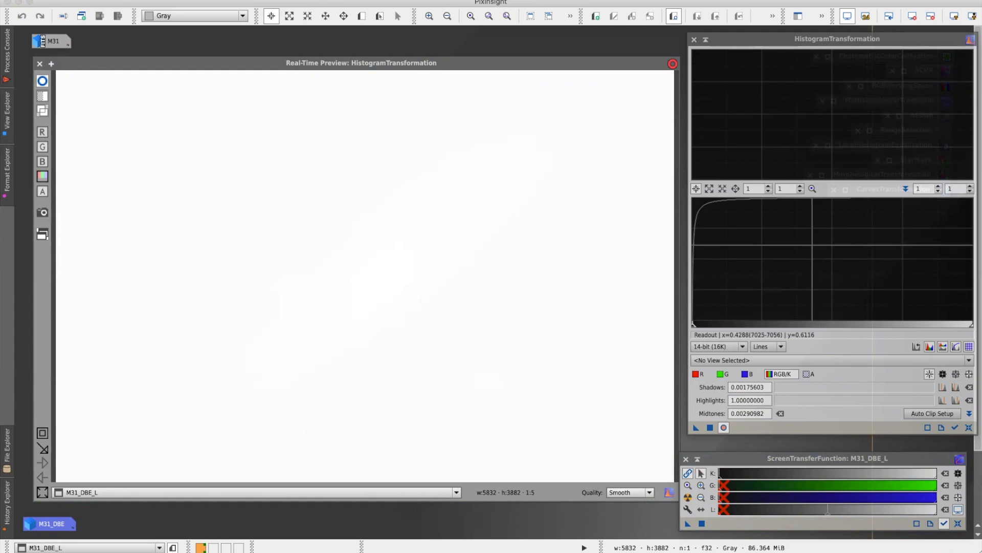
pyautogui.click(912, 17)
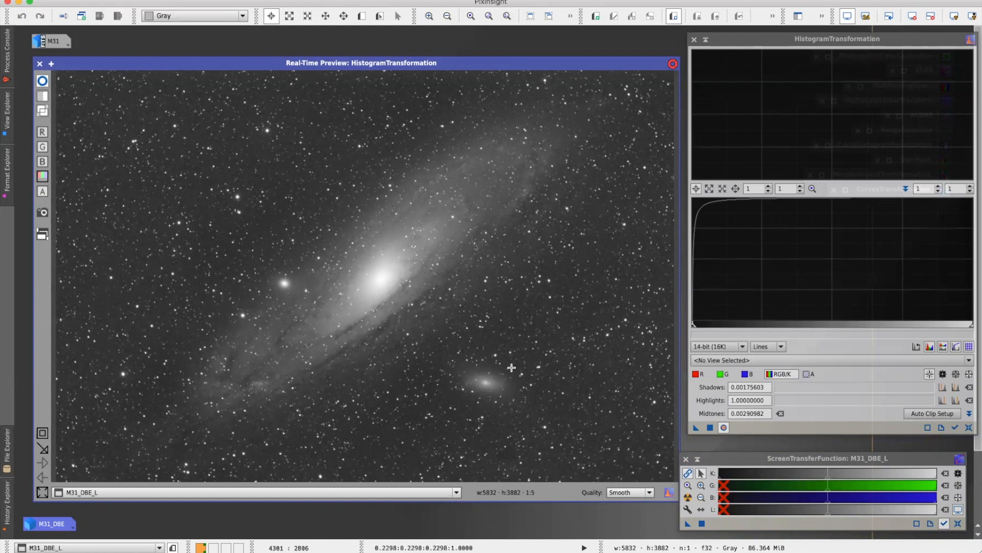
# Step: Darken the previewed luminance stretch by setting the HistogramTransformation midtones to about 0.0081
pyautogui.click(957, 391)
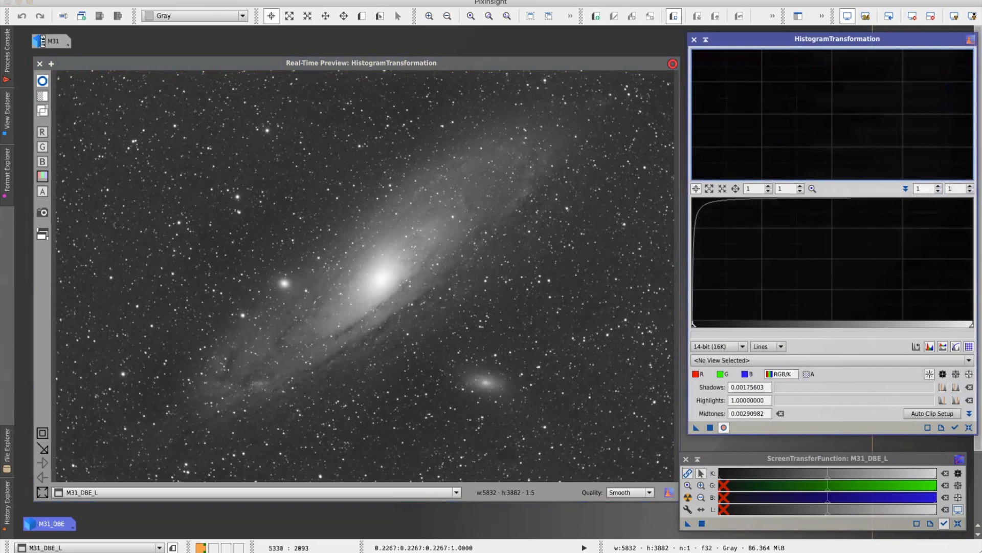
pyautogui.scroll(7, 719, 311)
pyautogui.scroll(5, 717, 311)
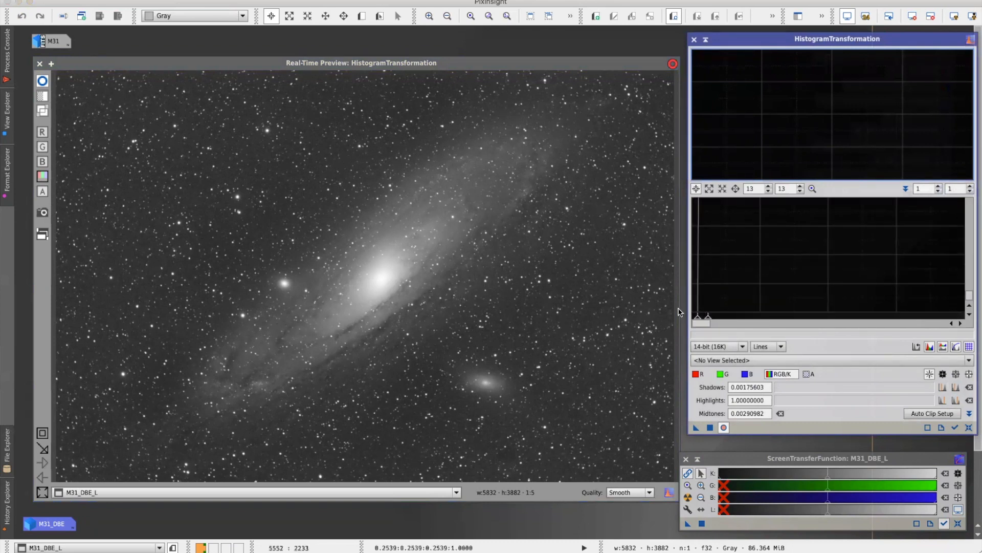
pyautogui.moveTo(707, 319); pyautogui.dragTo(950, 320)
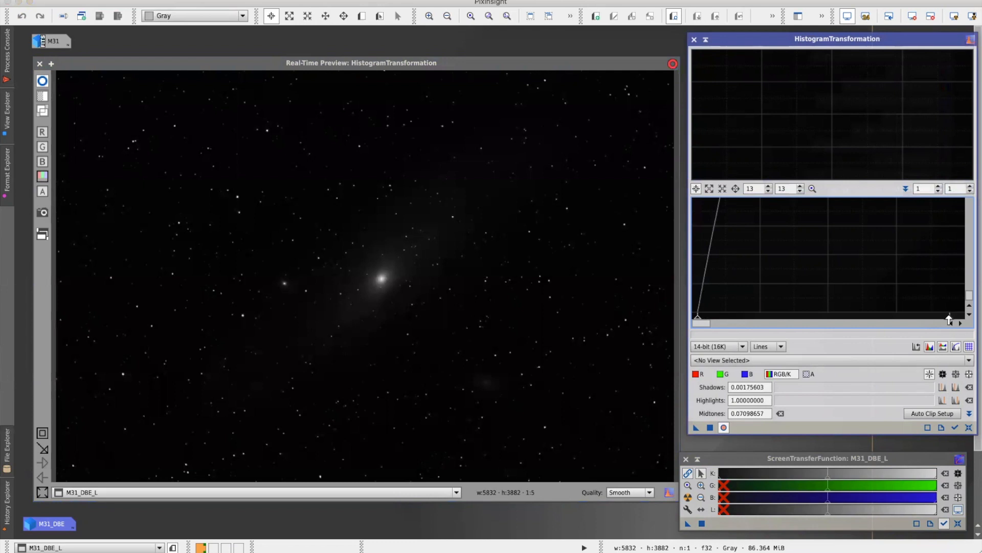
pyautogui.moveTo(949, 319); pyautogui.dragTo(701, 321)
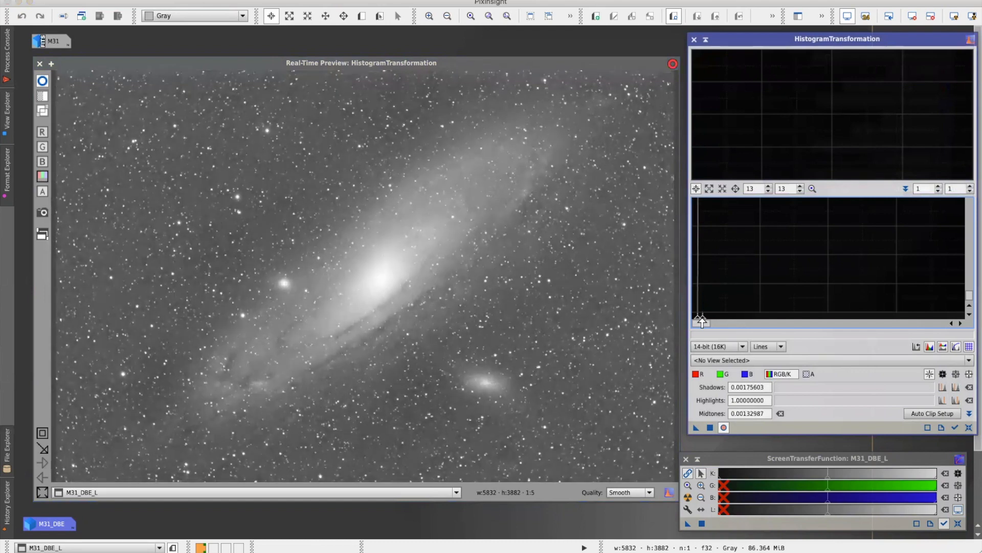
pyautogui.moveTo(701, 321); pyautogui.dragTo(725, 323)
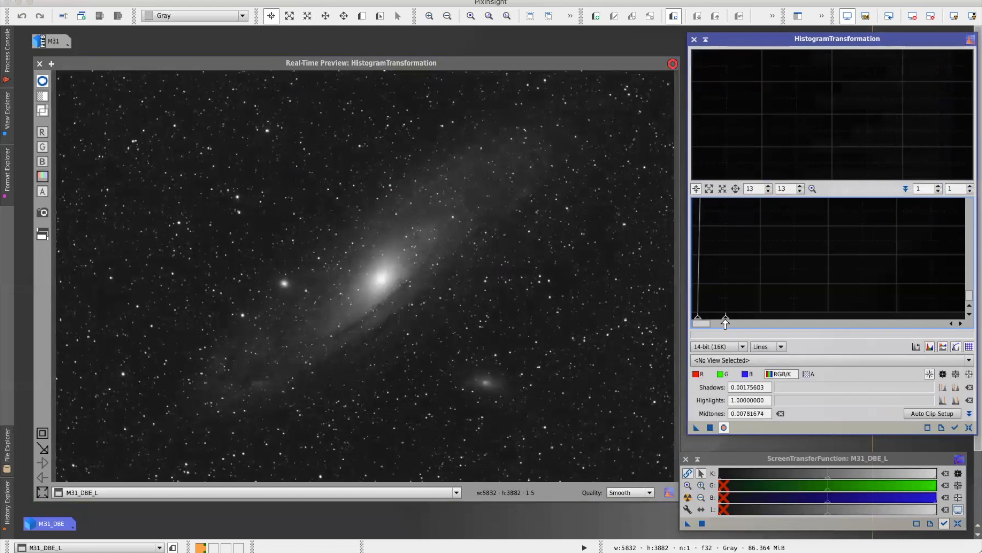
pyautogui.moveTo(724, 322); pyautogui.dragTo(725, 322)
pyautogui.moveTo(725, 322); pyautogui.dragTo(727, 322)
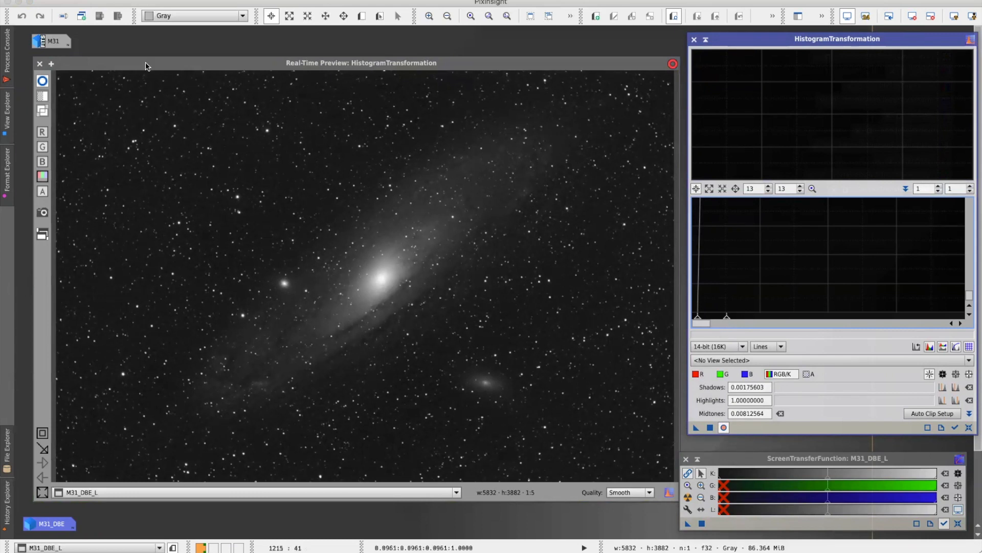
# Step: Close the preview and apply the histogram stretch to M31_DBE_L, then iconize HistogramTransformation and ScreenTransferFunction
pyautogui.click(40, 64)
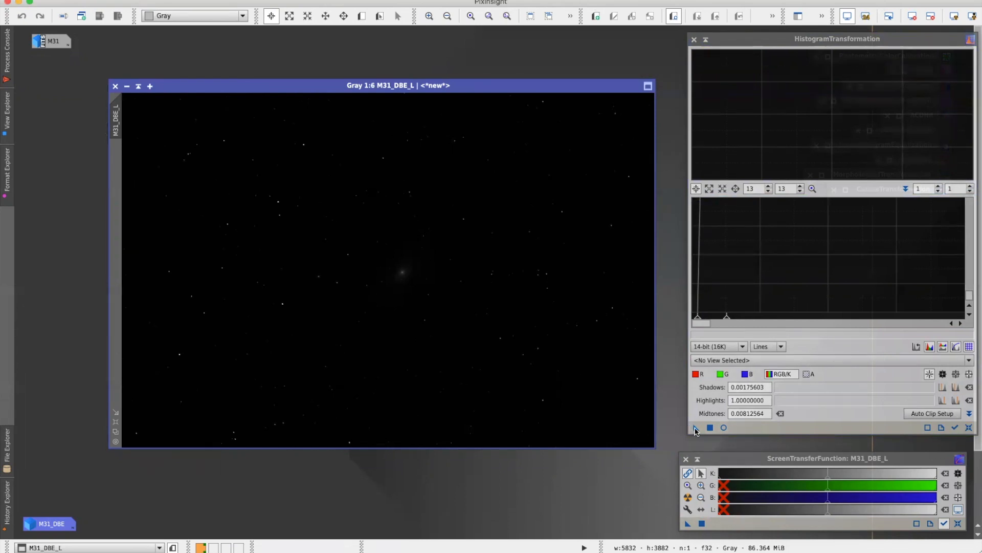
pyautogui.moveTo(696, 430); pyautogui.dragTo(453, 343)
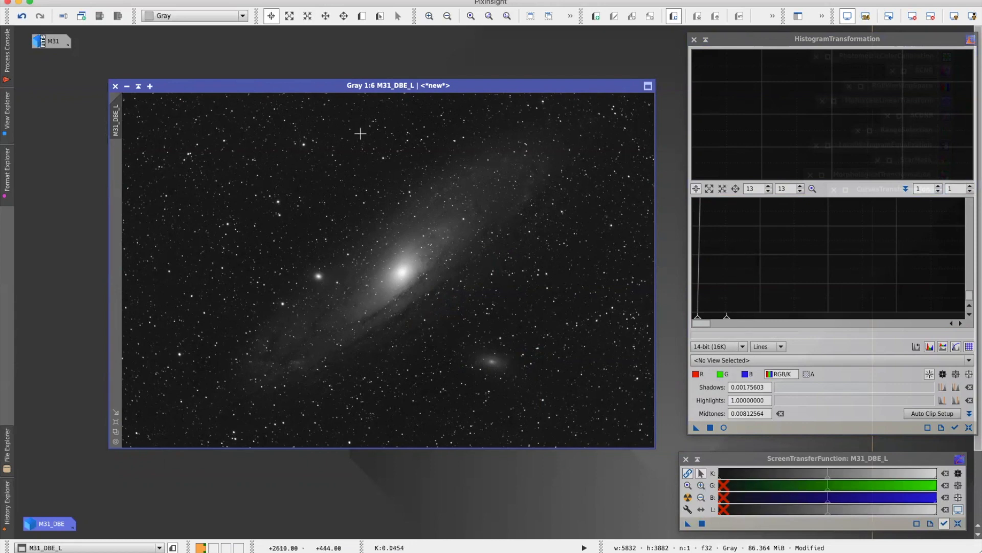
pyautogui.moveTo(279, 88); pyautogui.dragTo(450, 81)
pyautogui.click(706, 40)
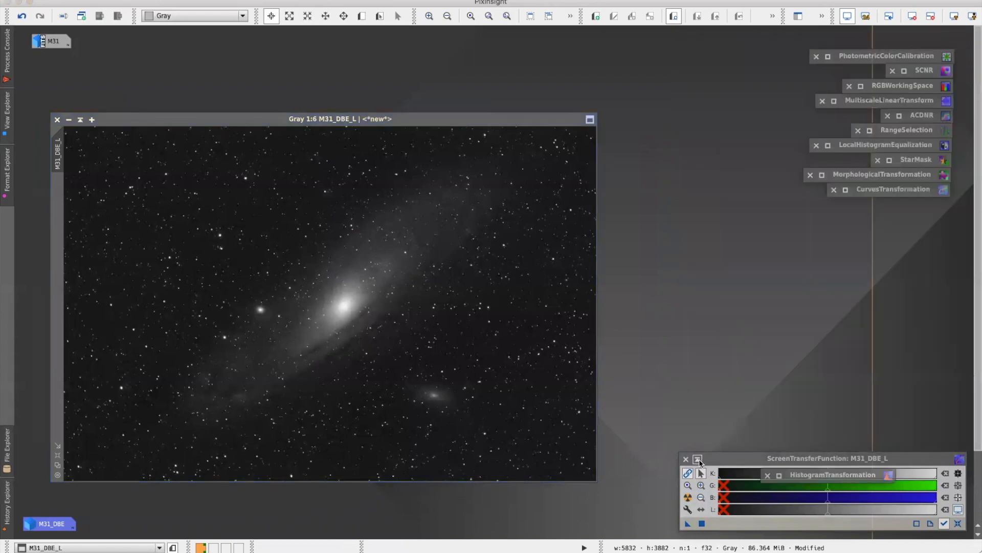
pyautogui.click(699, 460)
# Step: Restore M31_DBE beside the luminance image and apply M31_DBE_L to it as a mask
pyautogui.moveTo(500, 125); pyautogui.dragTo(807, 132)
pyautogui.doubleClick(47, 524)
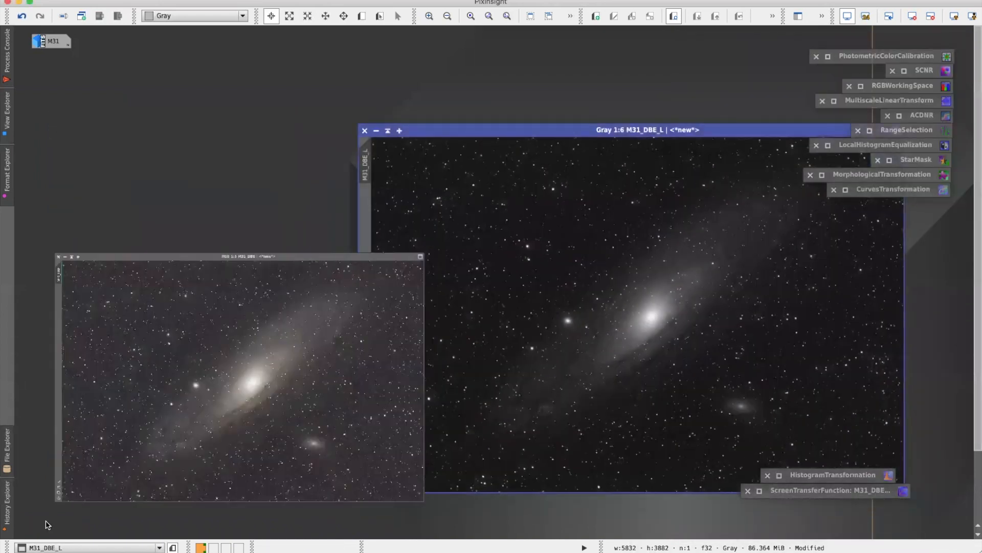
pyautogui.click(770, 131)
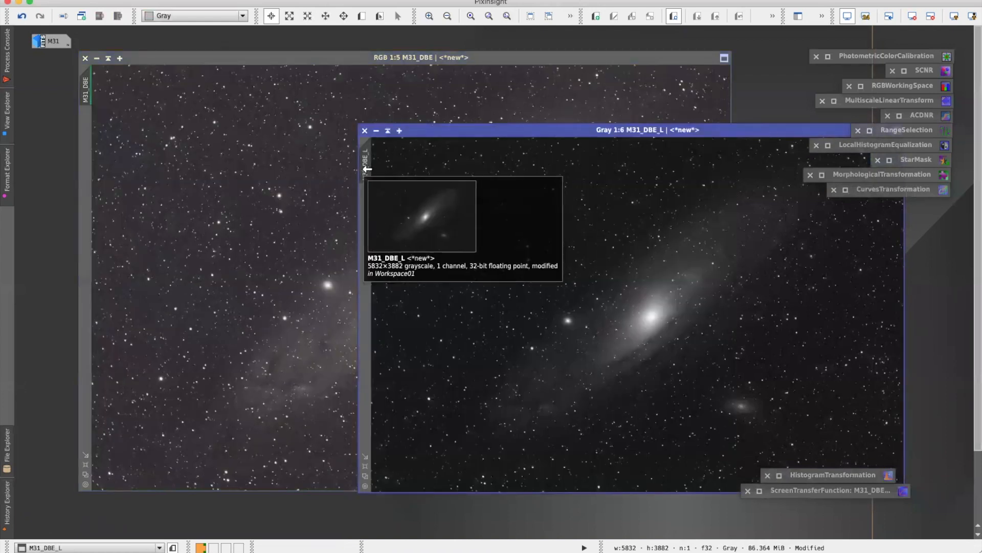
pyautogui.moveTo(367, 169); pyautogui.dragTo(84, 142)
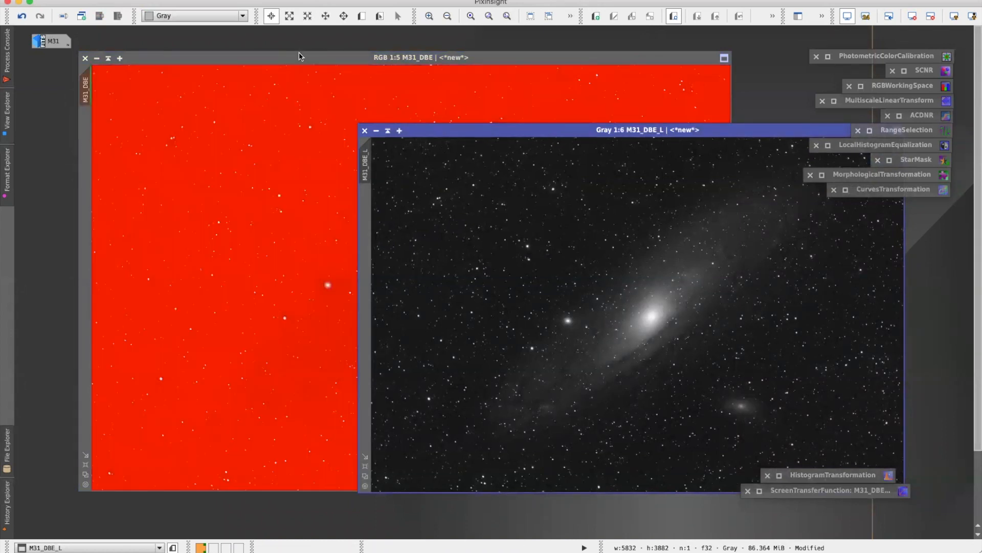
pyautogui.click(302, 57)
pyautogui.moveTo(304, 60); pyautogui.dragTo(303, 73)
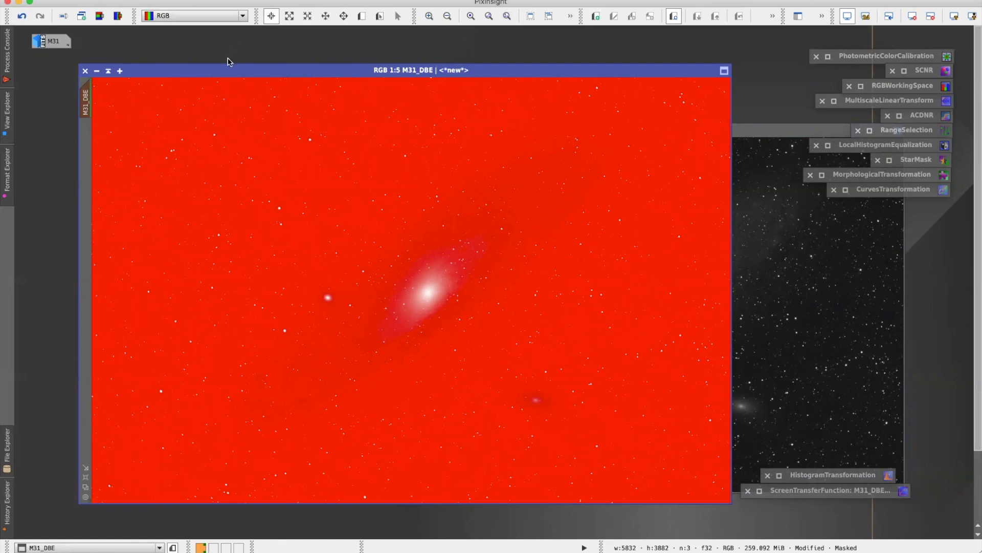
# Step: Invert the mask on M31_DBE and hide its red overlay
pyautogui.click(230, 1)
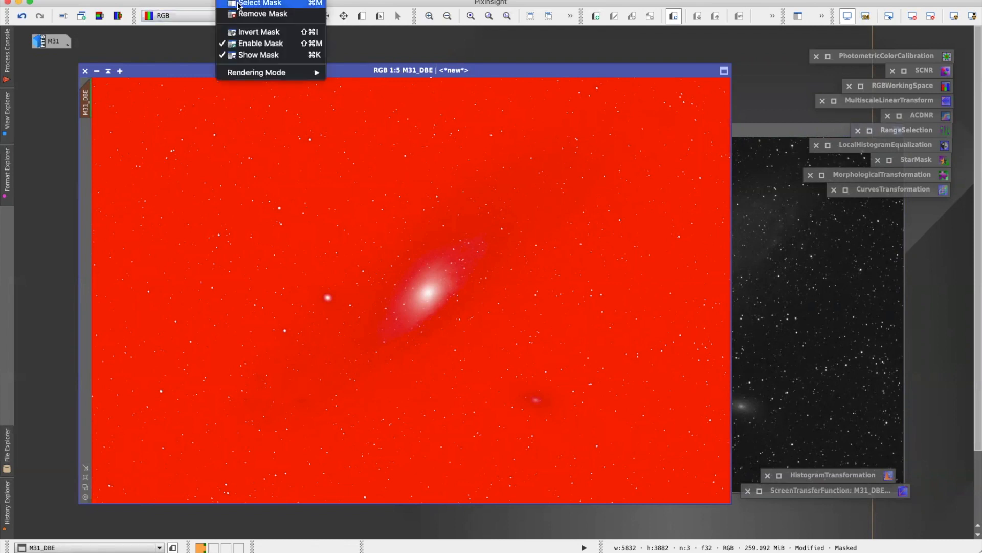
pyautogui.click(240, 32)
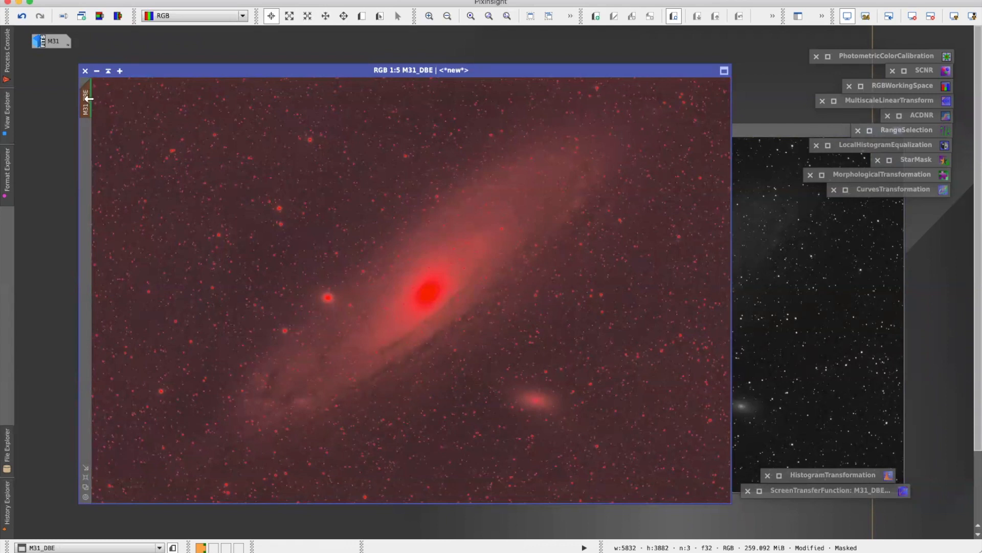
pyautogui.moveTo(87, 115)
pyautogui.click(227, 0)
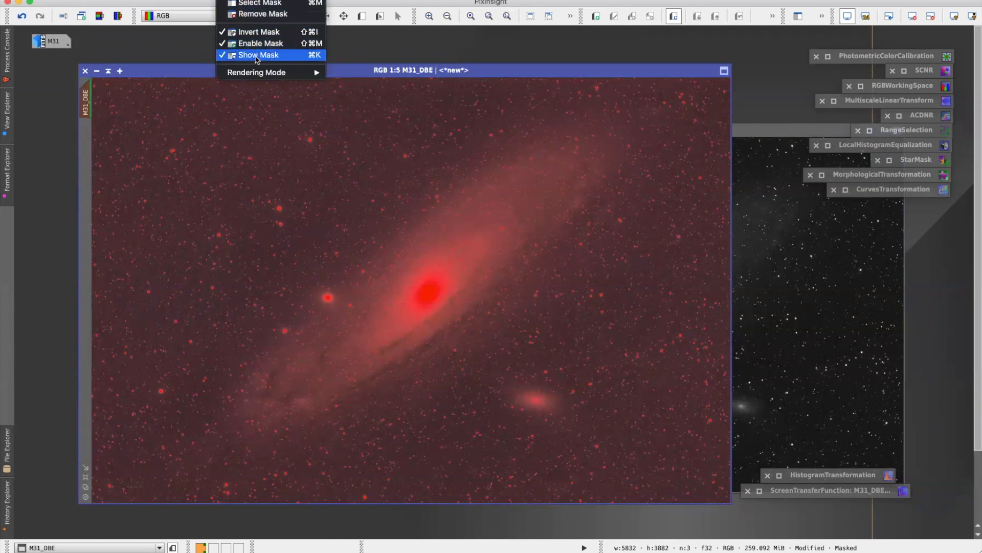
pyautogui.click(256, 56)
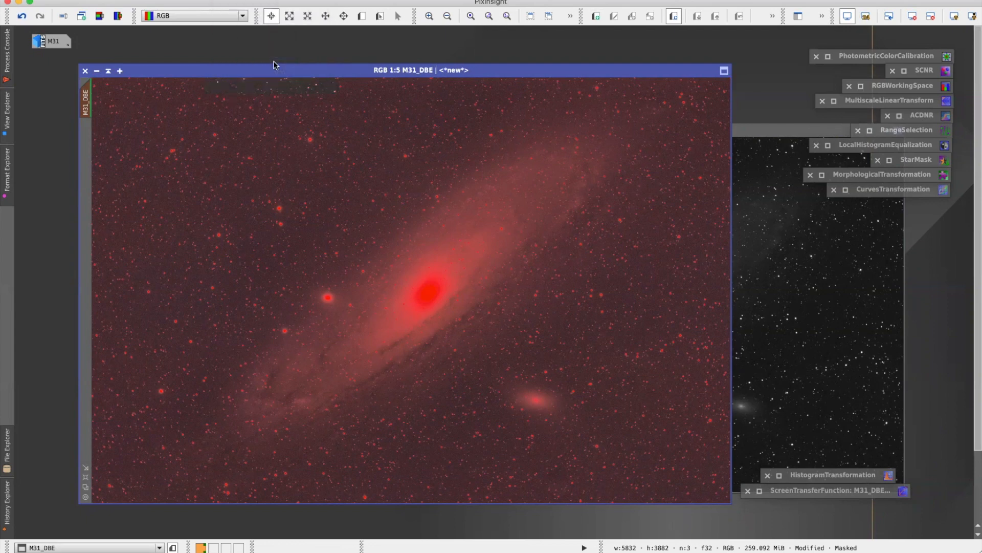
pyautogui.moveTo(300, 72); pyautogui.dragTo(275, 66)
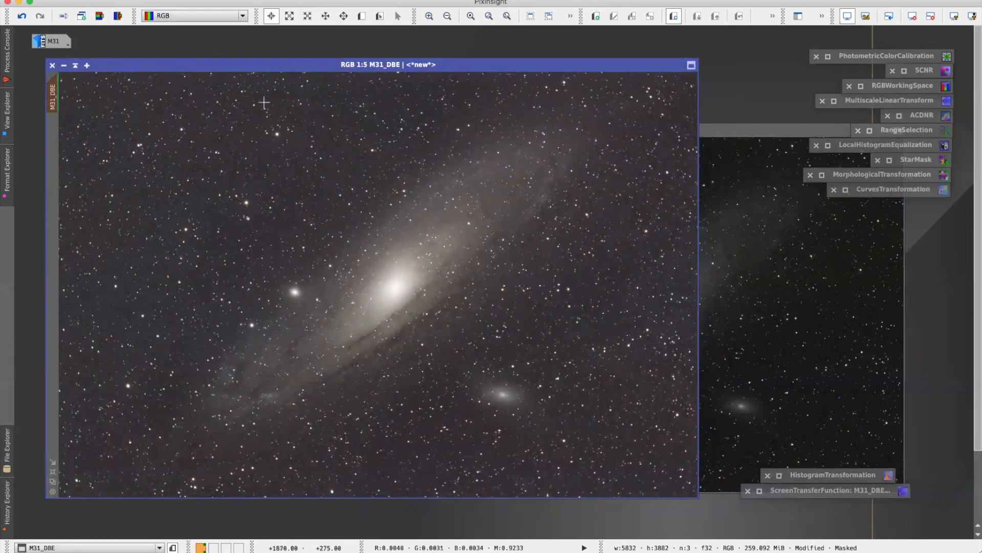
# Step: Show the inverted mask overlay on M31_DBE once more to check its coverage, and hide it again
pyautogui.click(224, 0)
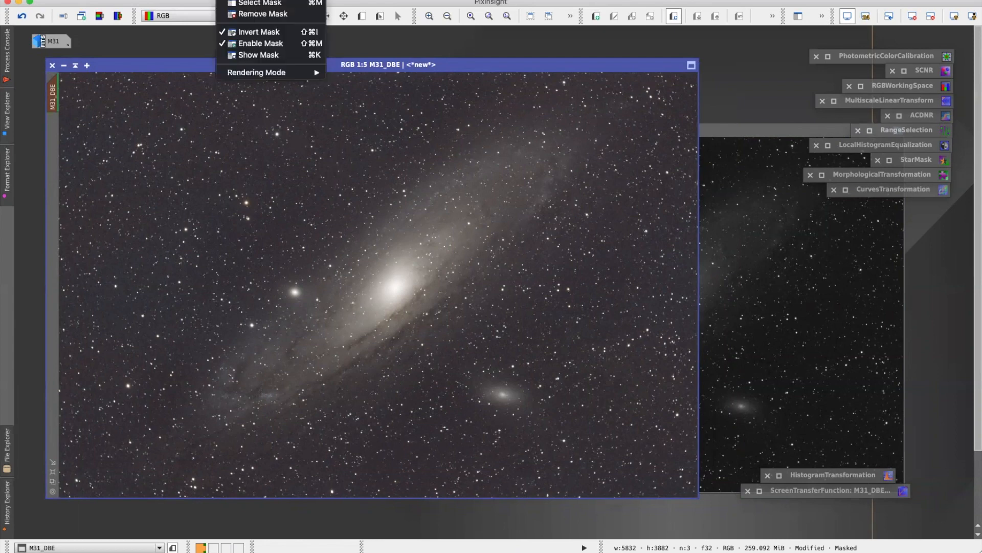
pyautogui.click(242, 54)
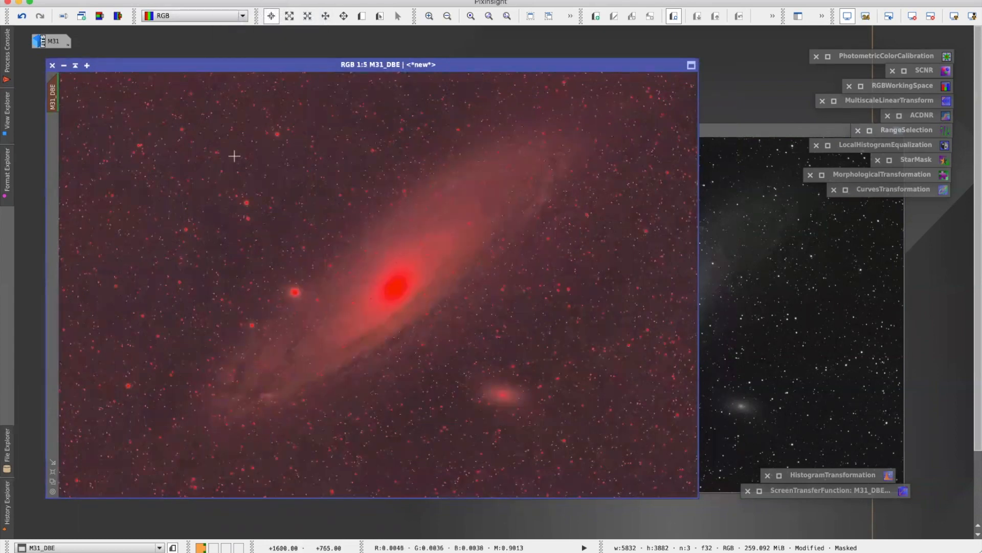
pyautogui.click(235, 0)
pyautogui.click(239, 55)
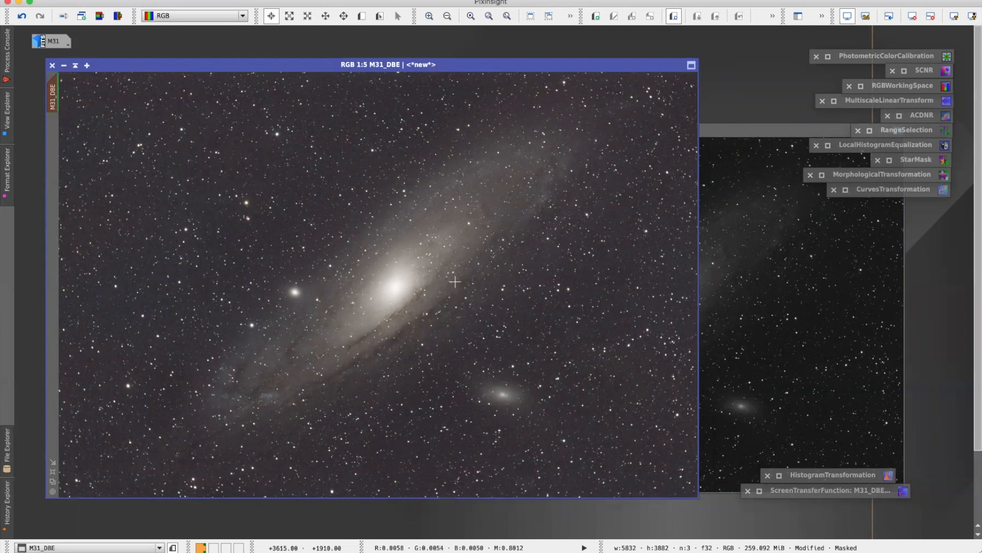
# Step: Move the M31_DBE window clear of the process icons and switch to another application
pyautogui.moveTo(464, 65); pyautogui.dragTo(443, 61)
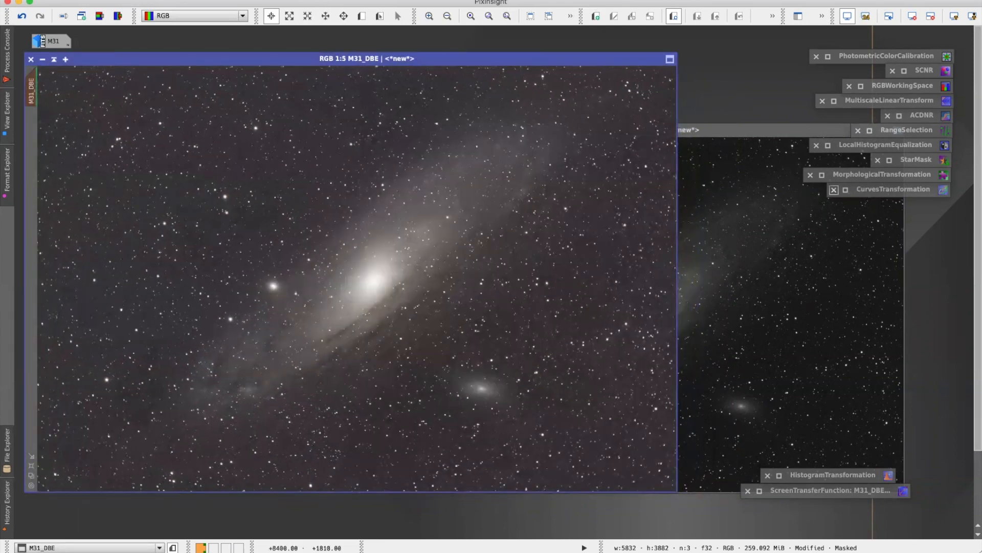
pyautogui.press('super+Tab')
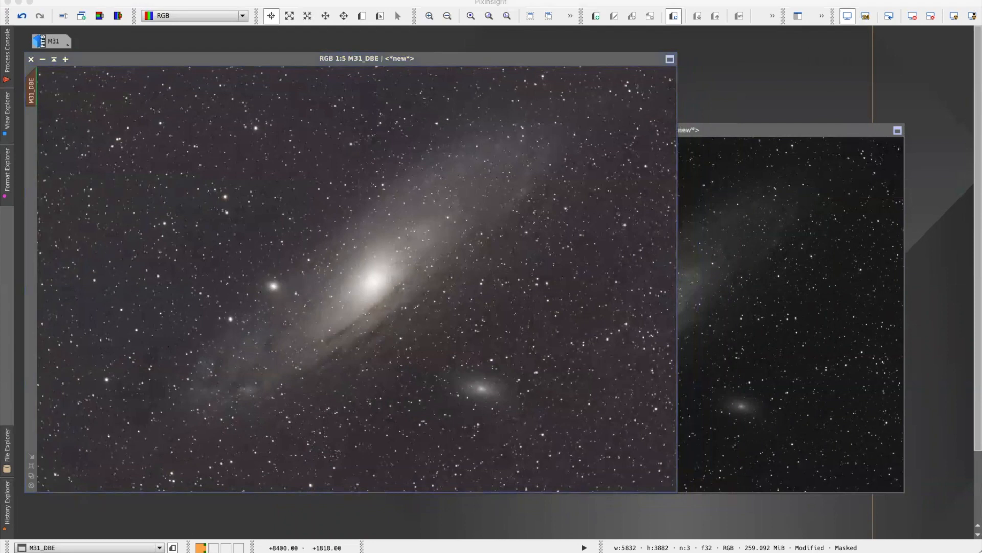
# Step: Return to PixInsight and open the MultiscaleLinearTransform process
pyautogui.click(694, 110)
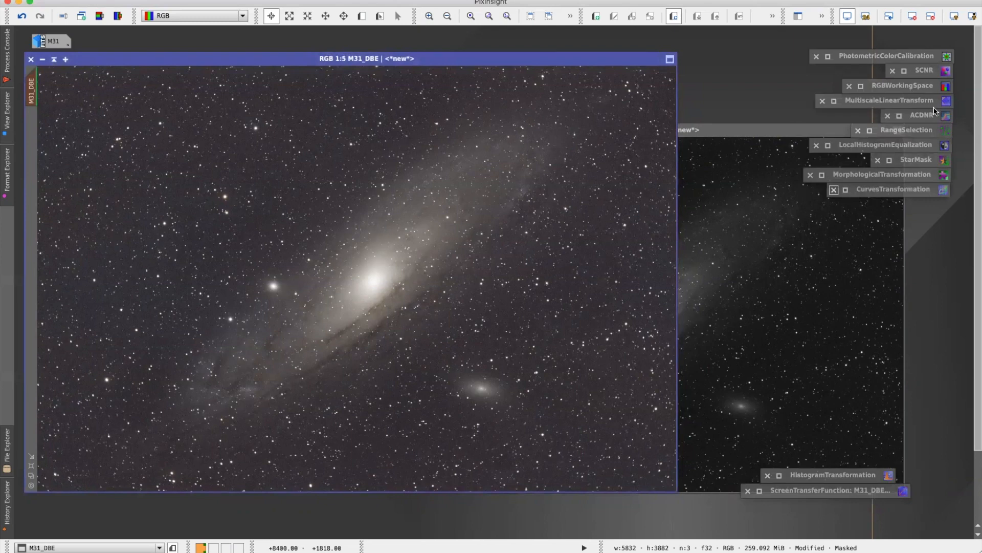
pyautogui.doubleClick(902, 104)
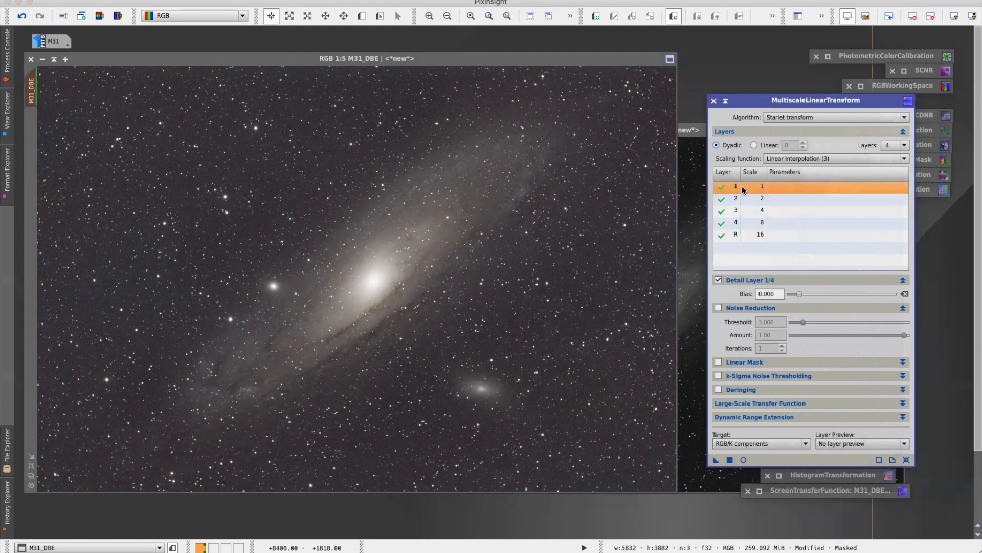
# Step: Try eight layers in MultiscaleLinearTransform, look through their scales, and reset the process to its defaults
pyautogui.click(904, 145)
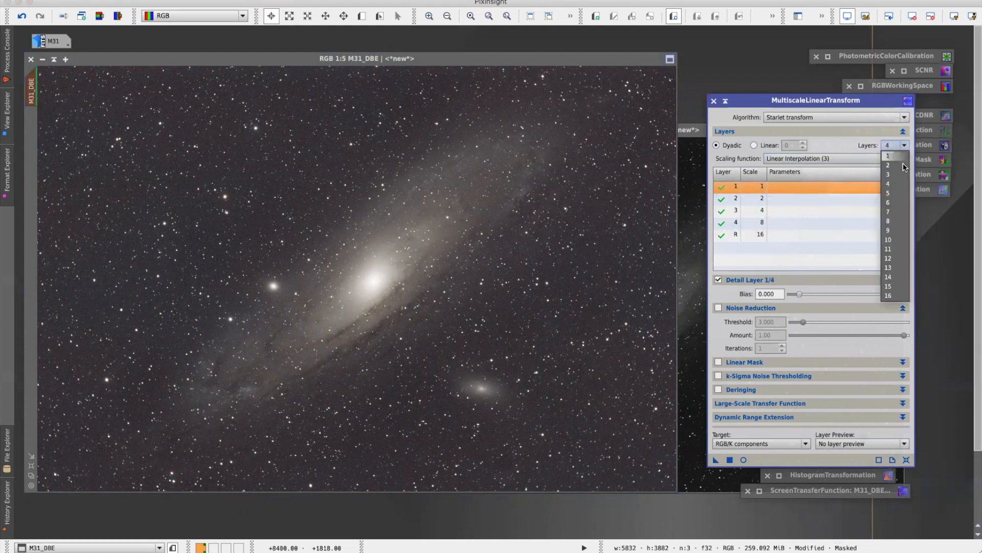
pyautogui.click(904, 220)
pyautogui.moveTo(904, 206); pyautogui.dragTo(906, 265)
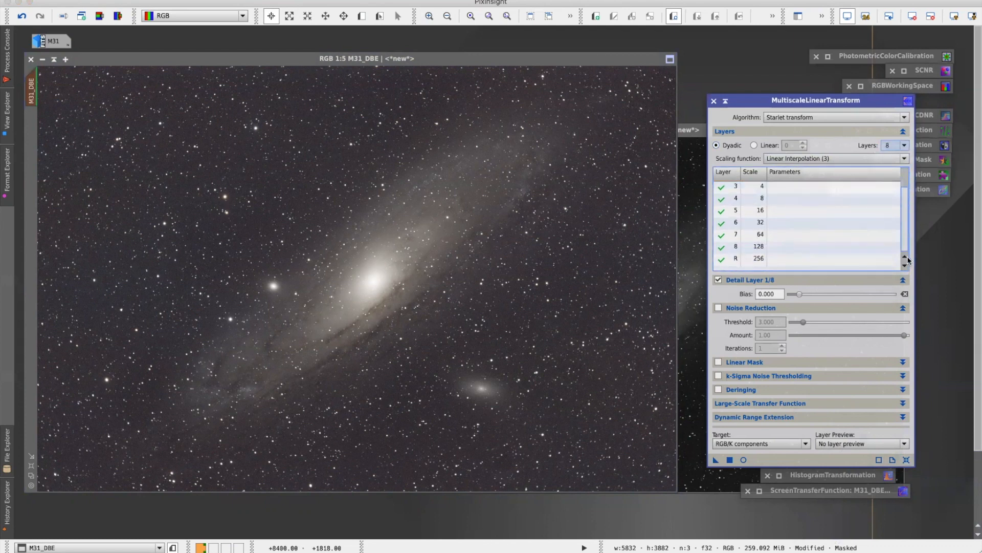
pyautogui.moveTo(907, 267); pyautogui.dragTo(905, 201)
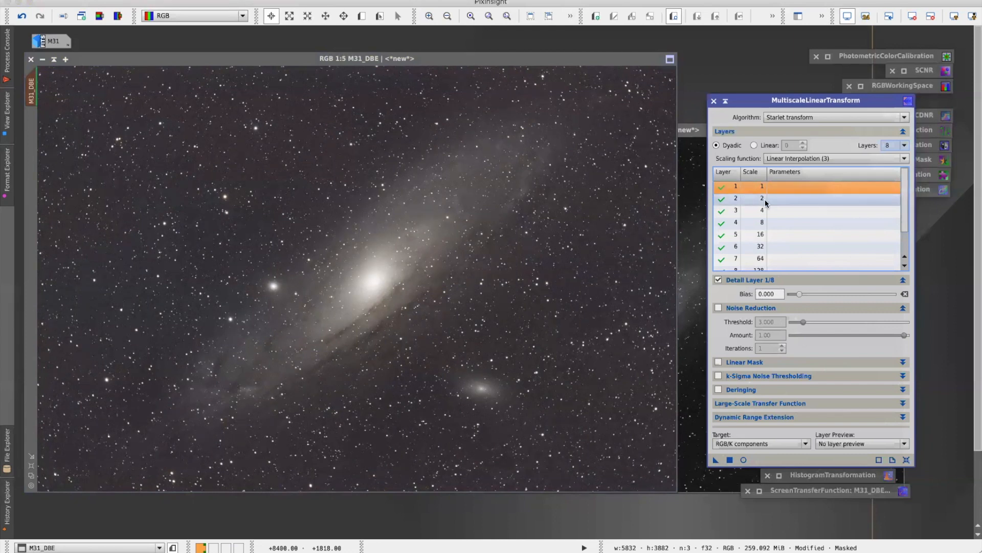
pyautogui.scroll(-1, 843, 254)
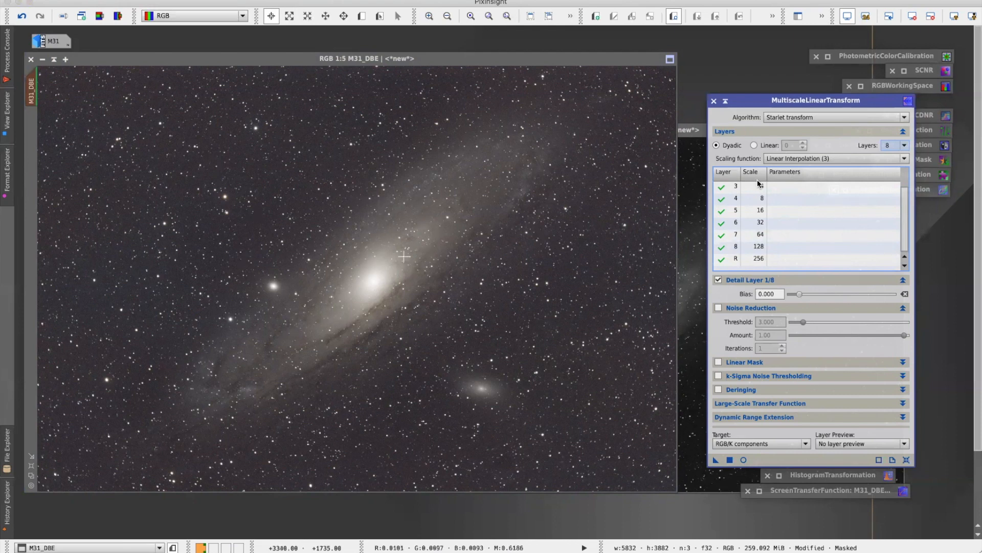
pyautogui.click(906, 459)
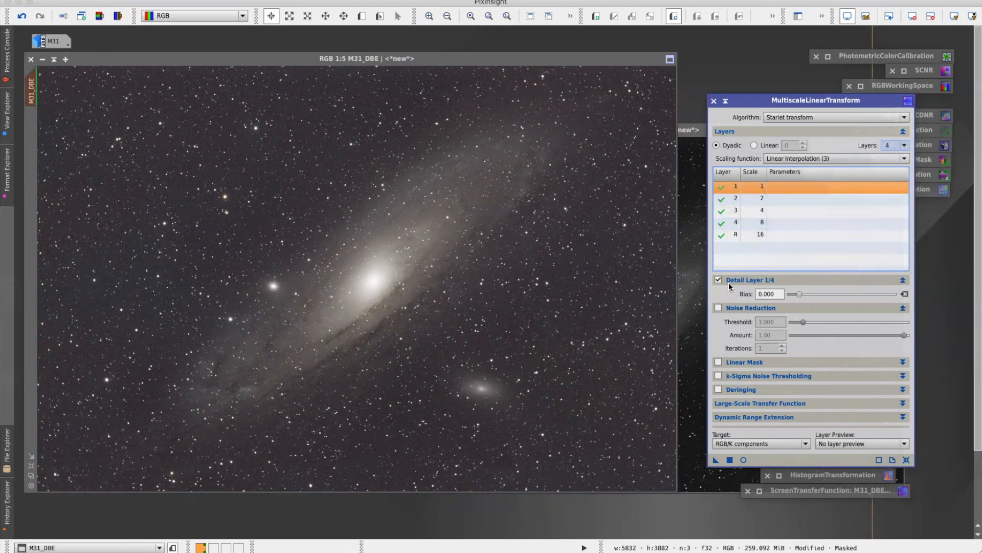
# Step: Enable noise reduction on layer 1 with threshold 4, amount 0.50 and 3 iterations
pyautogui.click(719, 308)
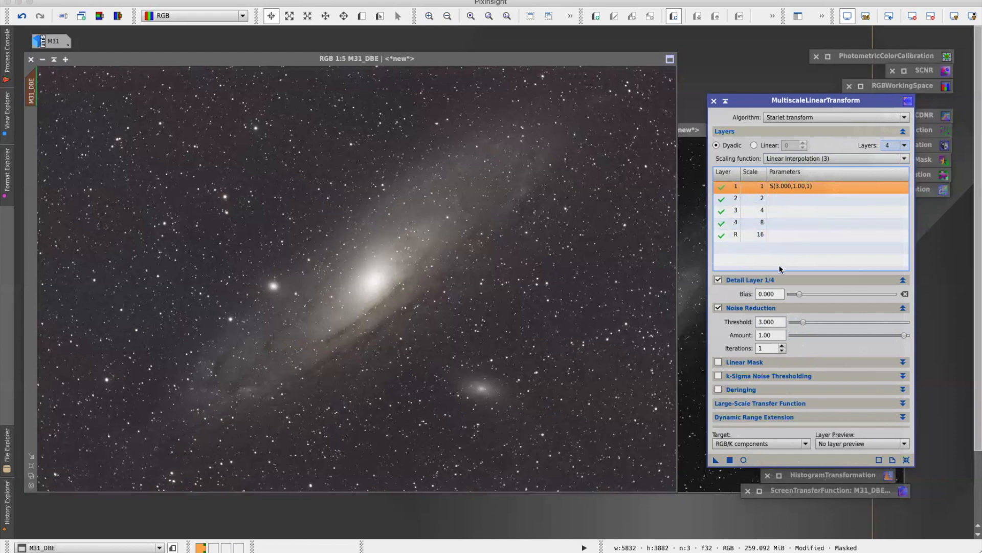
pyautogui.click(768, 321)
pyautogui.moveTo(769, 321); pyautogui.dragTo(726, 322)
pyautogui.write('4')
pyautogui.press('Tab')
pyautogui.write('0.50')
pyautogui.press('Tab')
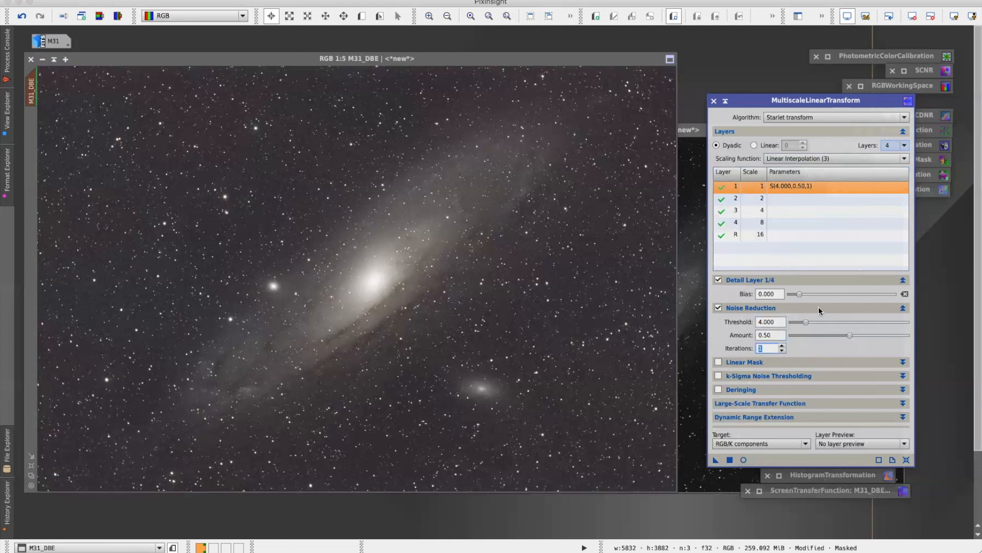
pyautogui.write('3')
# Step: Enable noise reduction on layer 2 with threshold 2, amount 0.50 and 2 iterations
pyautogui.click(777, 200)
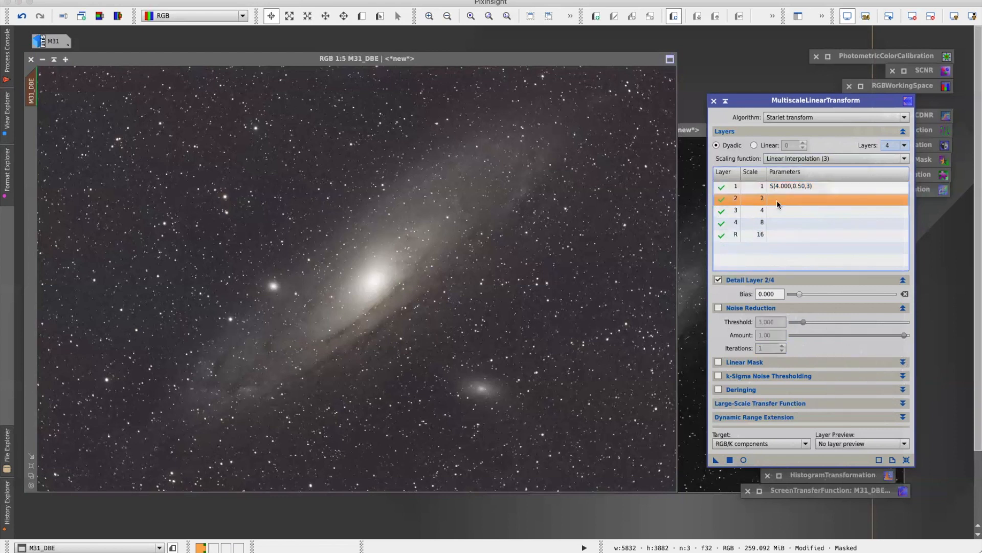
pyautogui.click(717, 309)
pyautogui.doubleClick(778, 318)
pyautogui.write('2')
pyautogui.press('Tab')
pyautogui.write('0.4')
pyautogui.press('Tab')
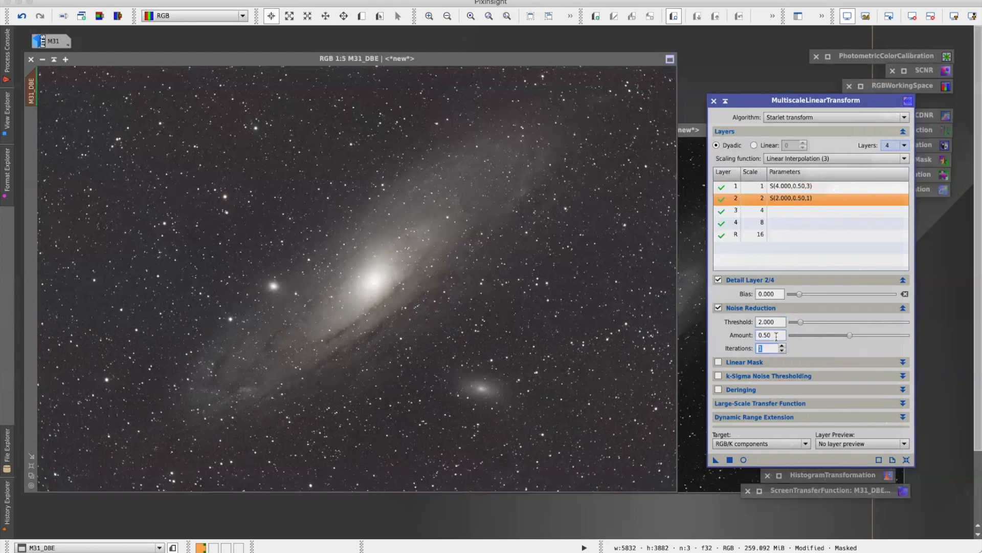
pyautogui.write('2')
# Step: Enable noise reduction on layer 3 with threshold 1, amount 0.5 and 2 iterations
pyautogui.click(762, 210)
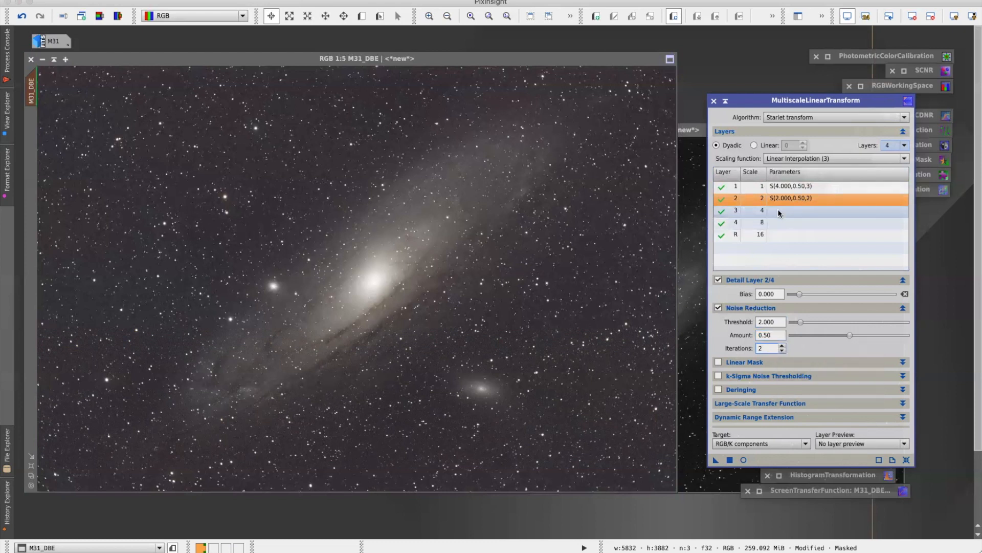
pyautogui.click(719, 308)
pyautogui.doubleClick(773, 322)
pyautogui.write('1')
pyautogui.press('Tab')
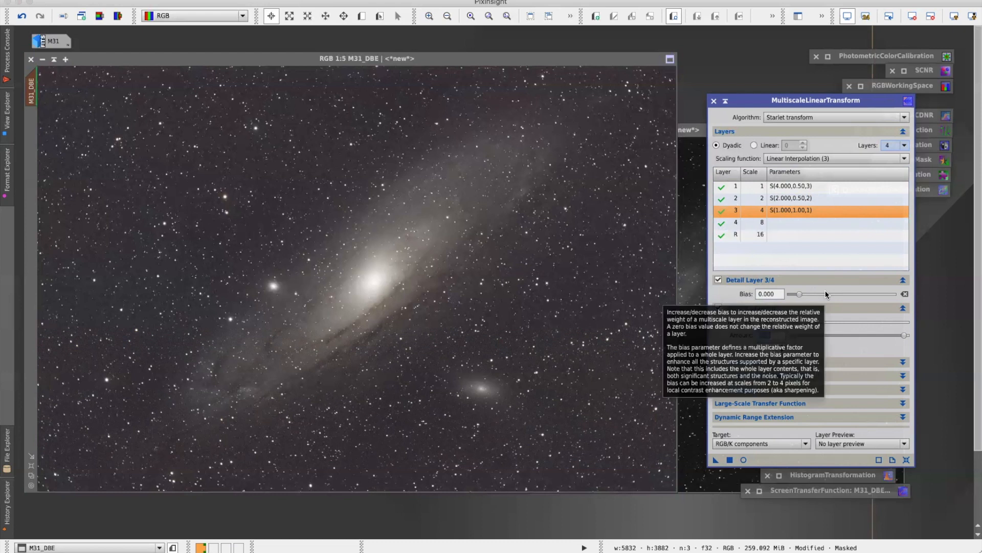
pyautogui.write('0.5')
pyautogui.press('Tab')
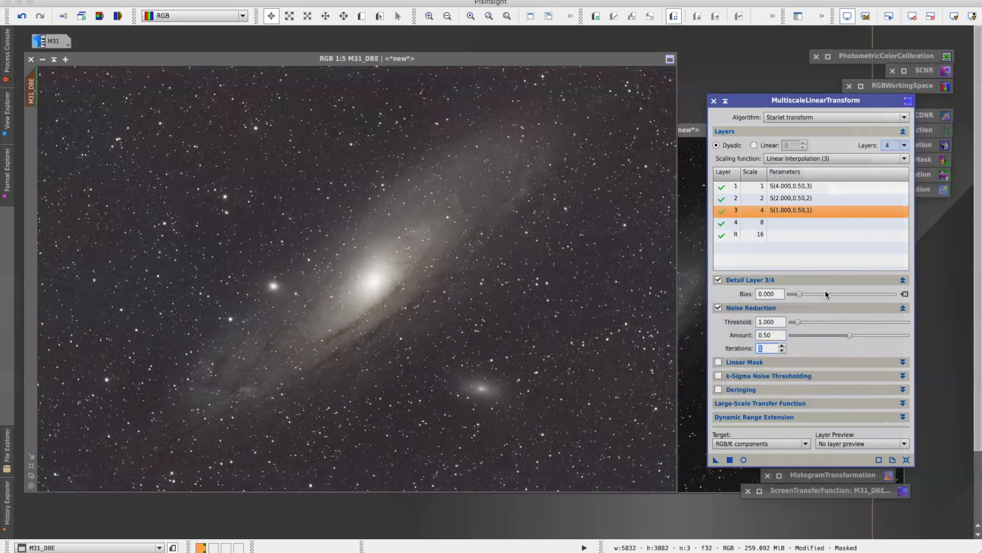
pyautogui.write('2')
# Step: Enable noise reduction on layer 4 with threshold 0.5 and amount 0.5
pyautogui.click(793, 223)
pyautogui.click(718, 308)
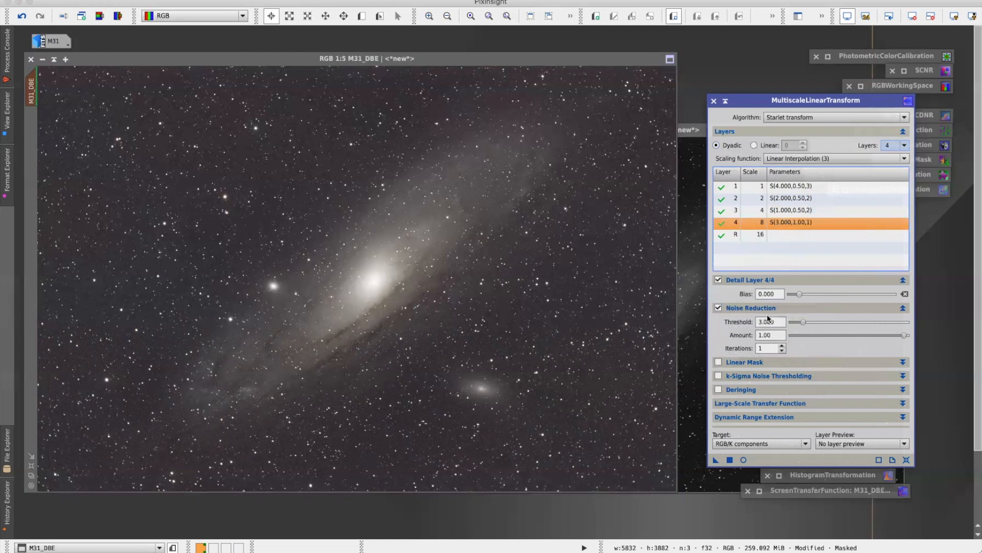
pyautogui.press('Tab')
pyautogui.write('0.5')
pyautogui.press('Tab')
pyautogui.write('0.5')
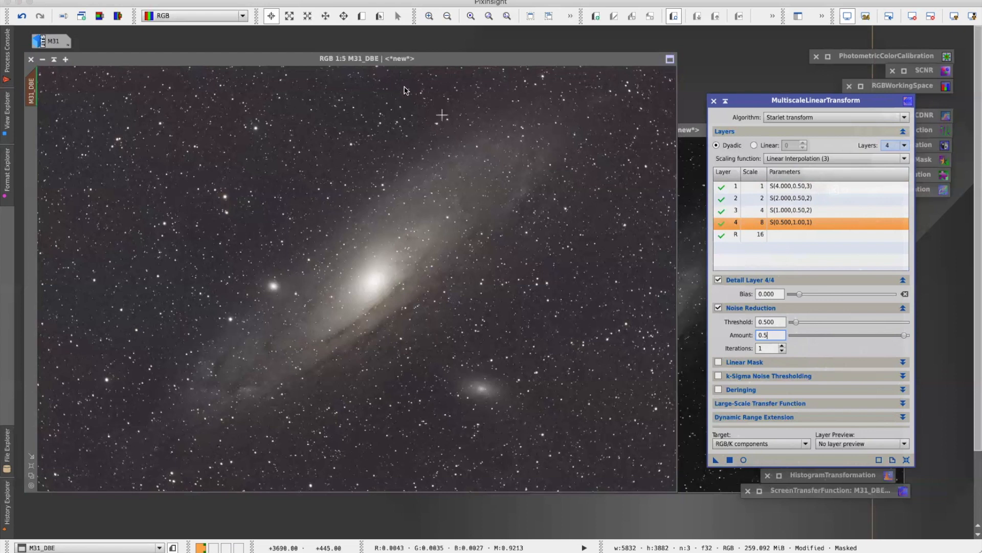
# Step: Define a full-height preview on M31_DBE covering its right half, from the galaxy core to the image edge
pyautogui.click(387, 60)
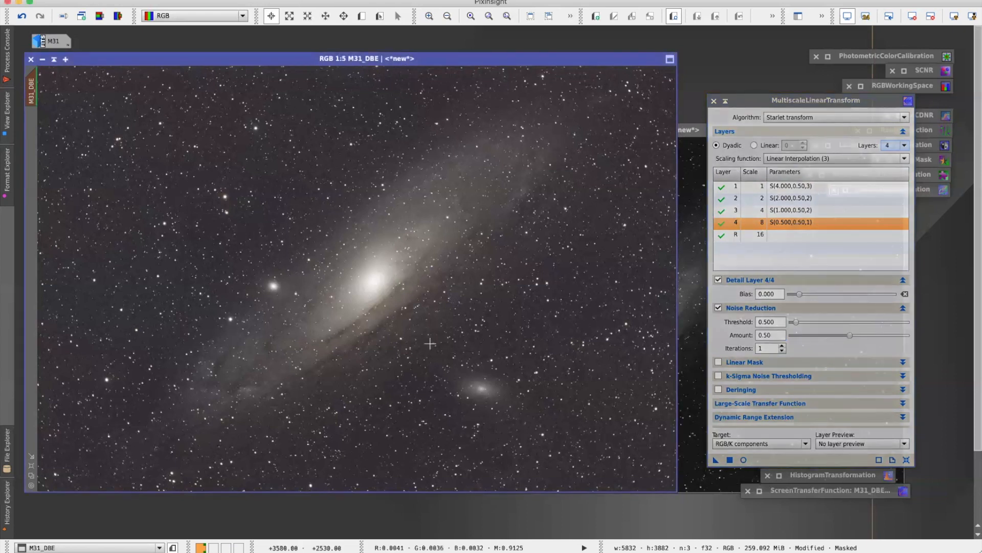
pyautogui.click(361, 18)
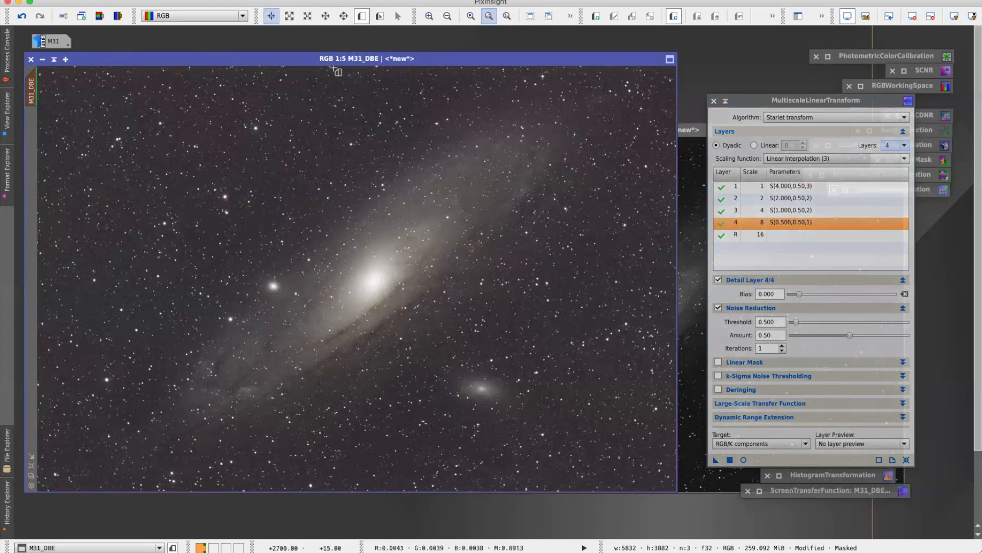
pyautogui.moveTo(334, 68); pyautogui.dragTo(676, 490)
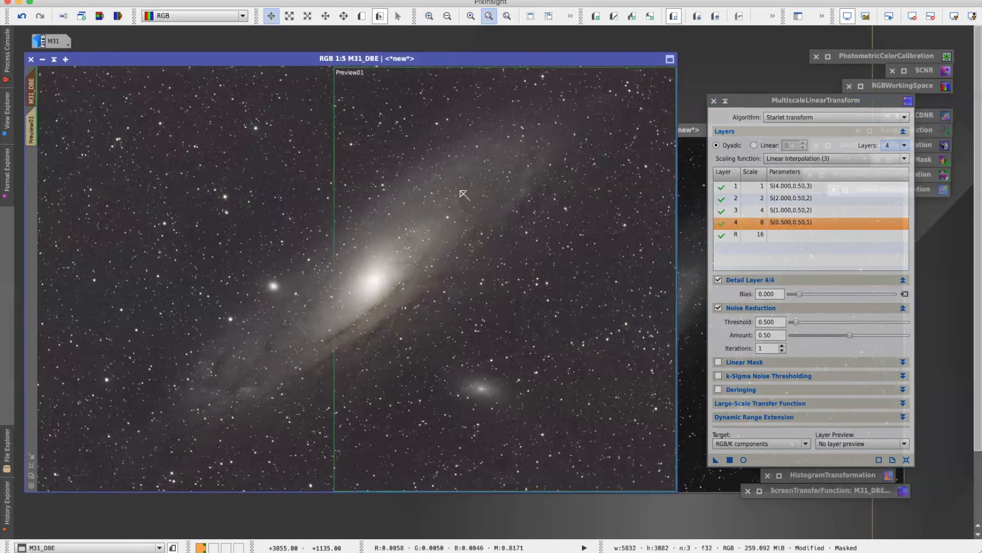
pyautogui.moveTo(7, 122)
pyautogui.moveTo(153, 54); pyautogui.dragTo(165, 55)
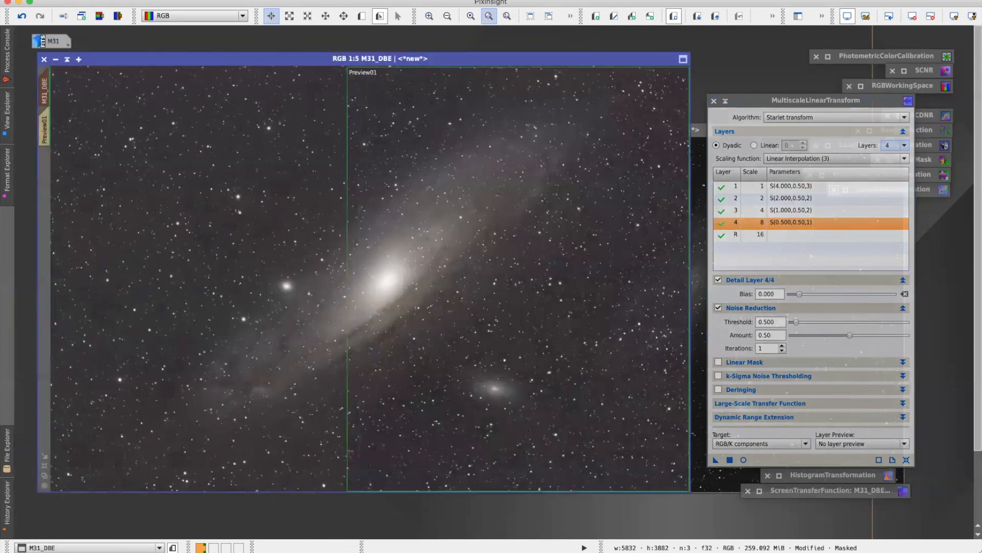
# Step: Open the preview, apply the MultiscaleLinearTransform noise reduction to it, and inspect the star background
pyautogui.click(44, 134)
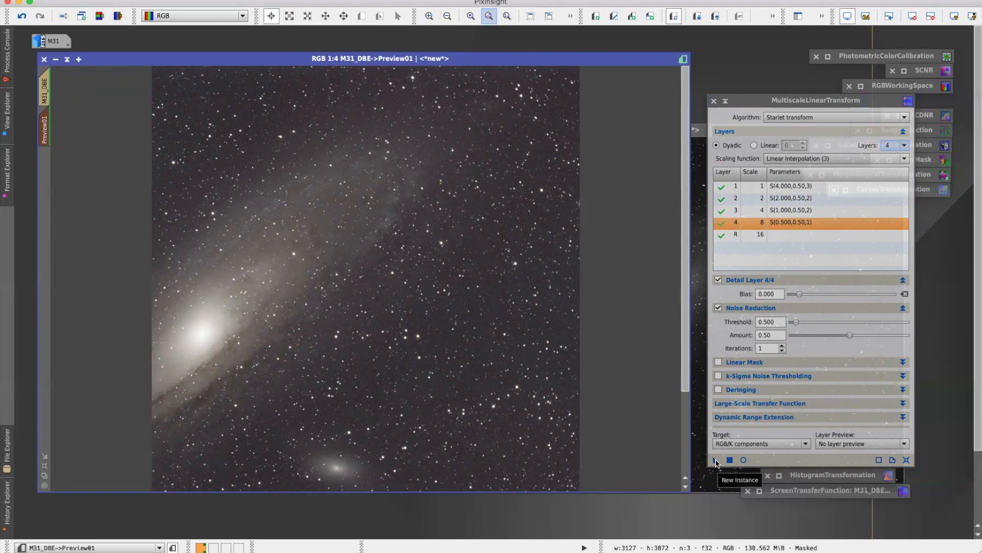
pyautogui.moveTo(716, 461); pyautogui.dragTo(495, 369)
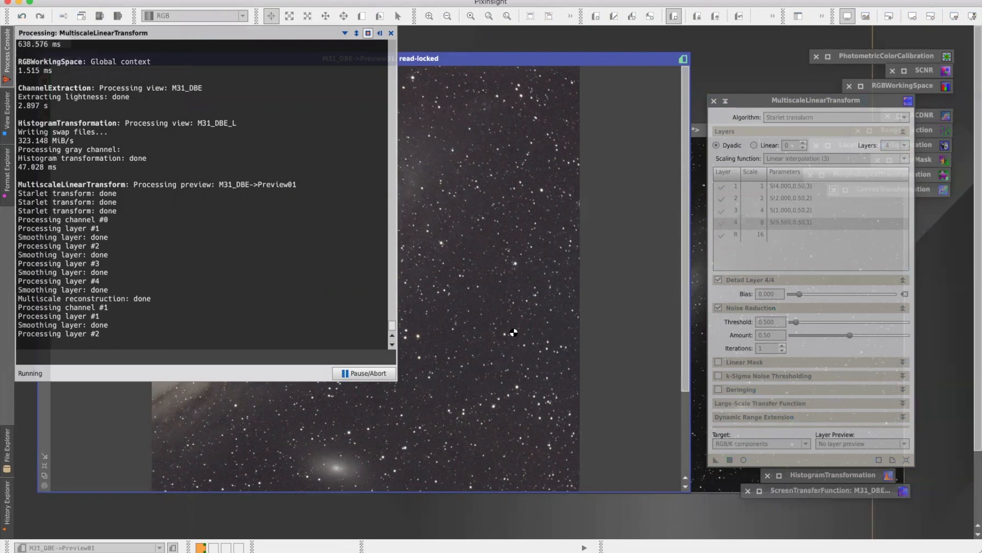
pyautogui.scroll(5, 517, 305)
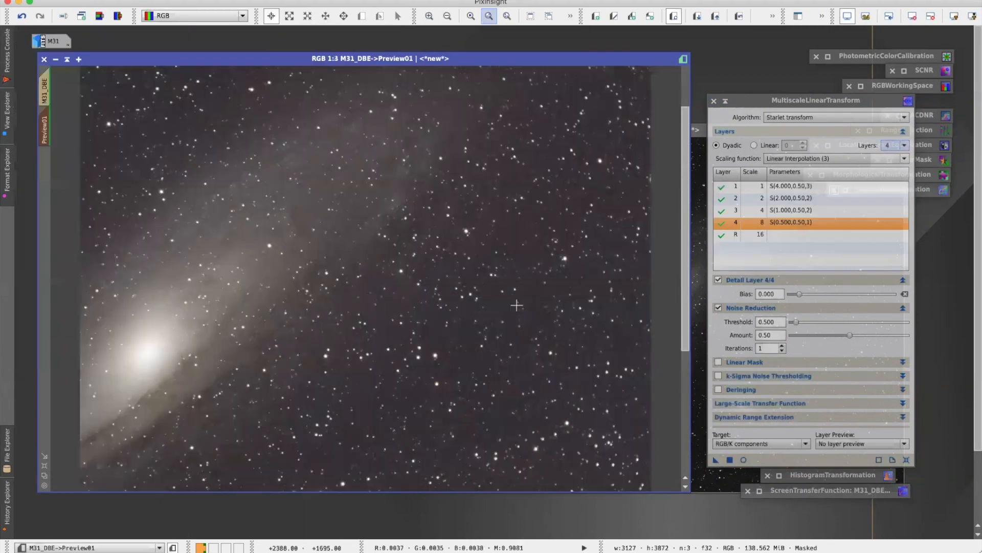
pyautogui.moveTo(381, 487); pyautogui.dragTo(524, 483)
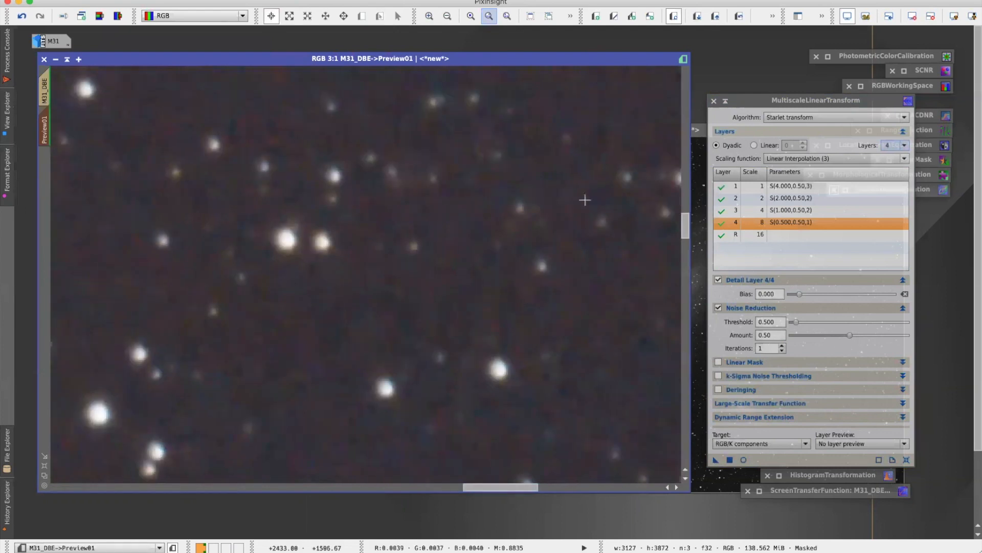
pyautogui.scroll(-1, 585, 199)
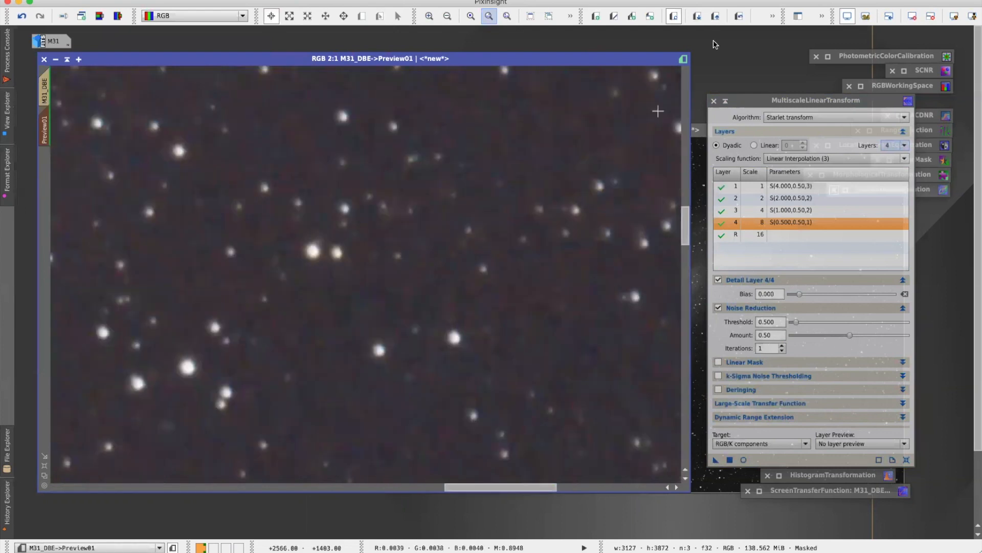
# Step: Toggle the noise reduction off and on in the preview to compare the background before and after
pyautogui.click(739, 17)
pyautogui.scroll(2, 525, 197)
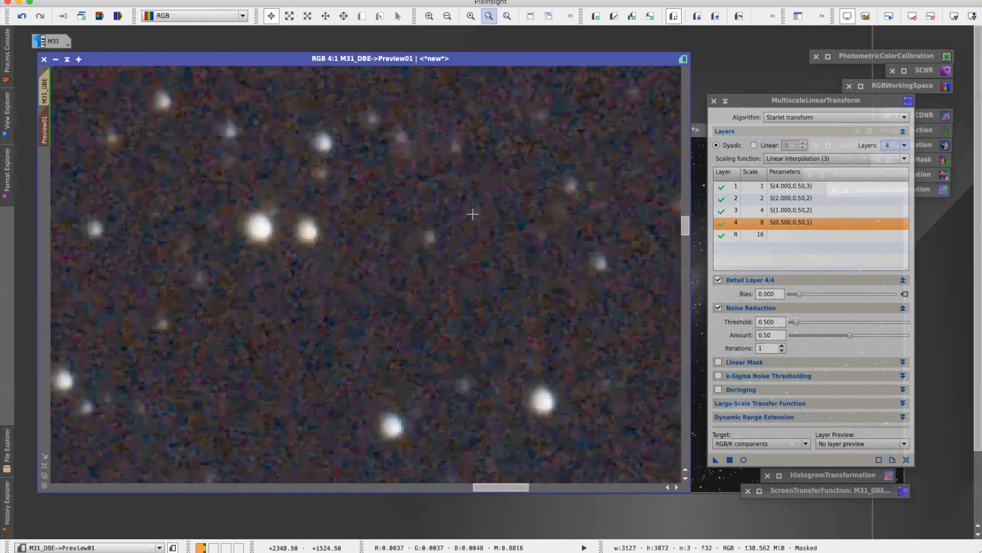
pyautogui.scroll(1, 473, 214)
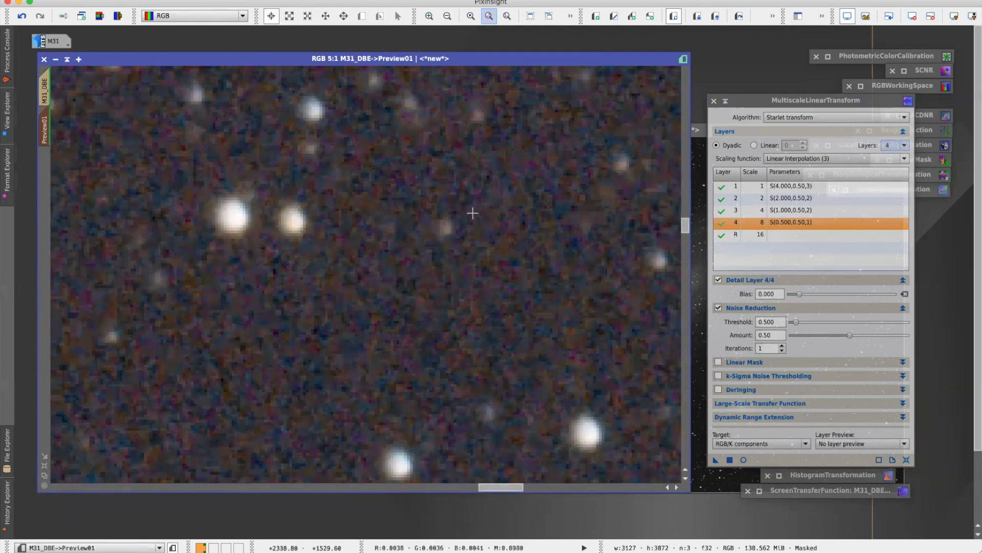
pyautogui.click(740, 19)
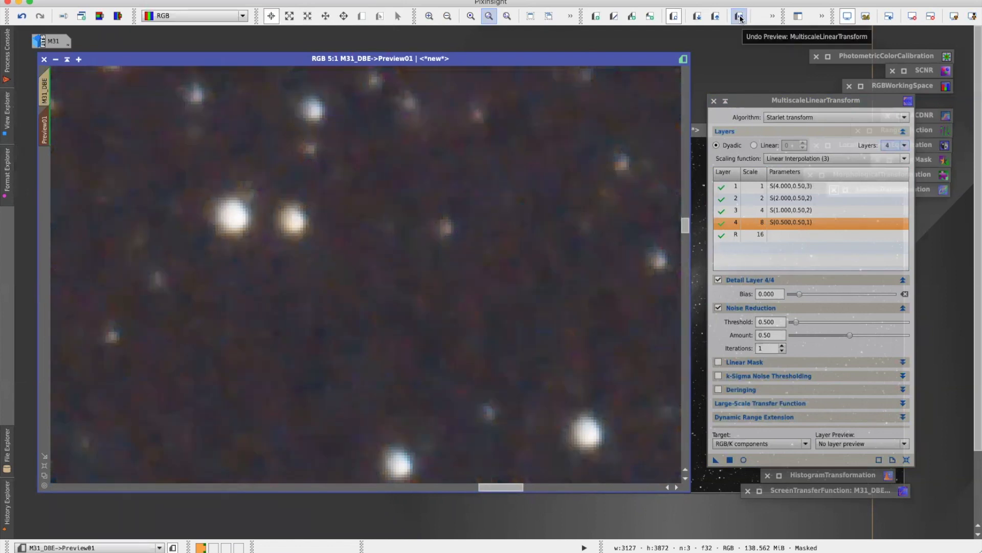
pyautogui.click(740, 19)
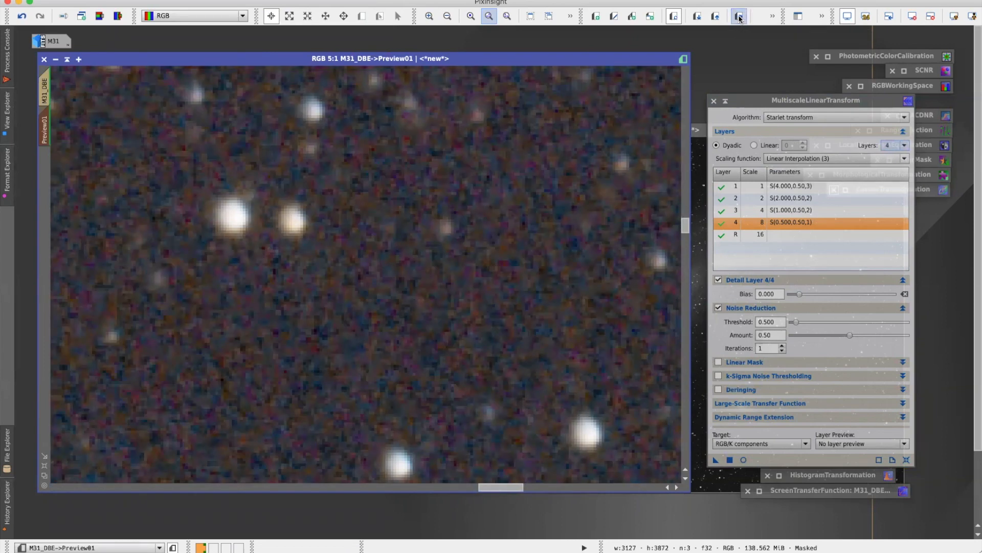
pyautogui.click(740, 19)
pyautogui.scroll(-3, 451, 261)
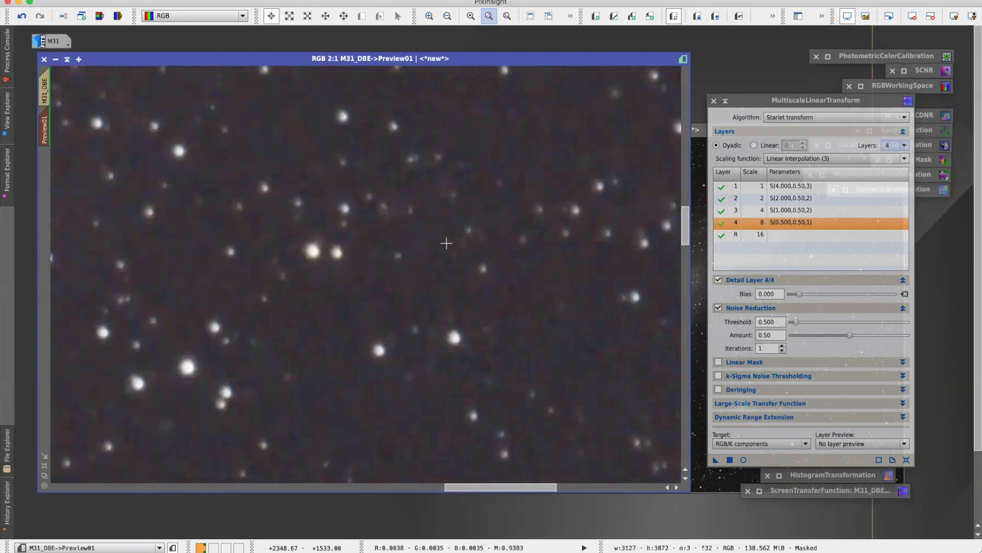
pyautogui.scroll(-4, 446, 243)
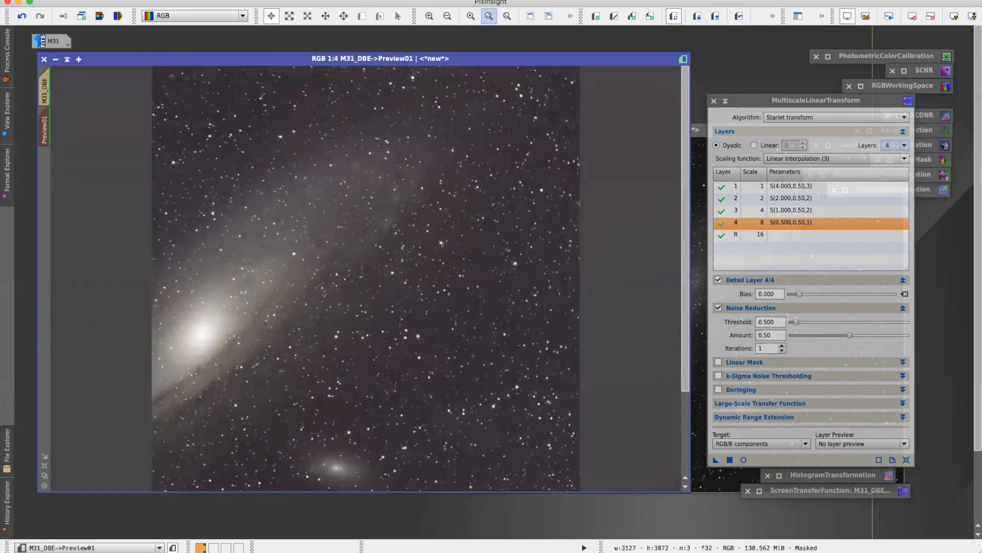
# Step: Delete all previews from M31_DBE
pyautogui.click(196, 1)
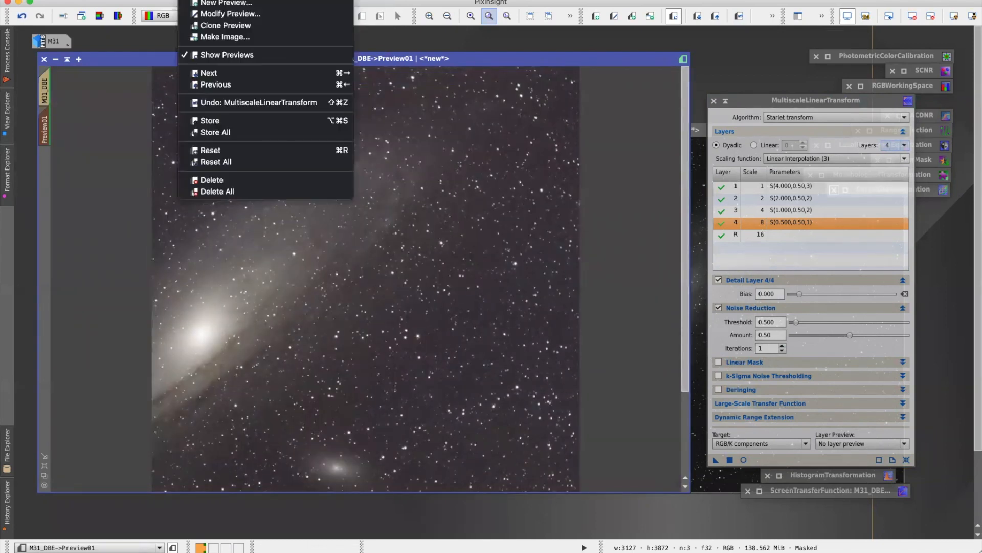
pyautogui.click(212, 192)
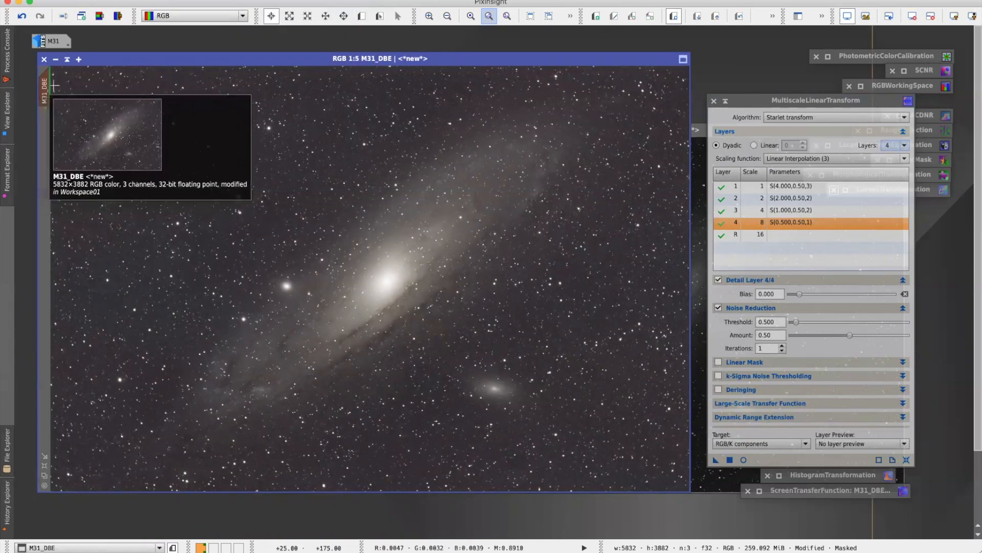
# Step: Show the mask overlay on M31_DBE to check the protected areas, and hide the overlay again
pyautogui.click(228, 0)
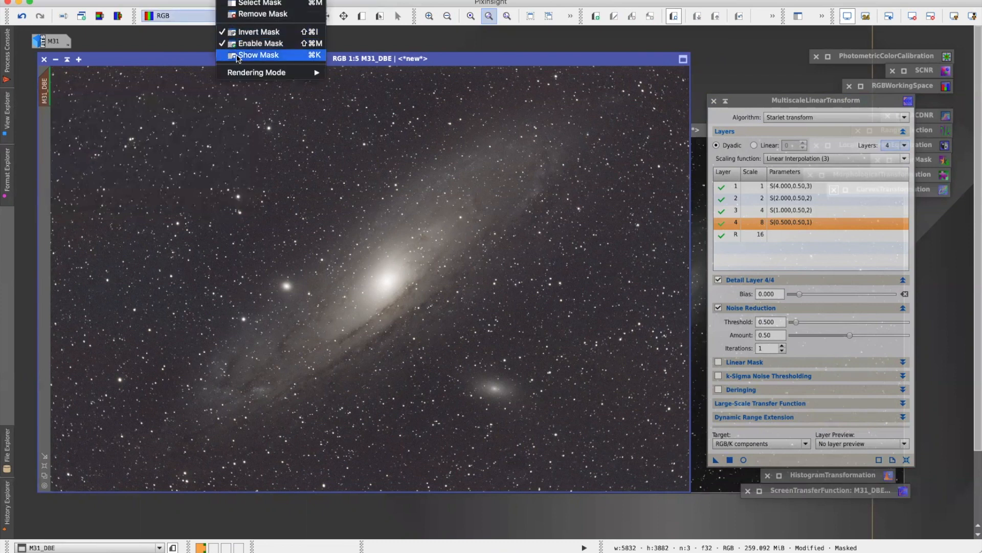
pyautogui.click(237, 58)
pyautogui.click(241, 1)
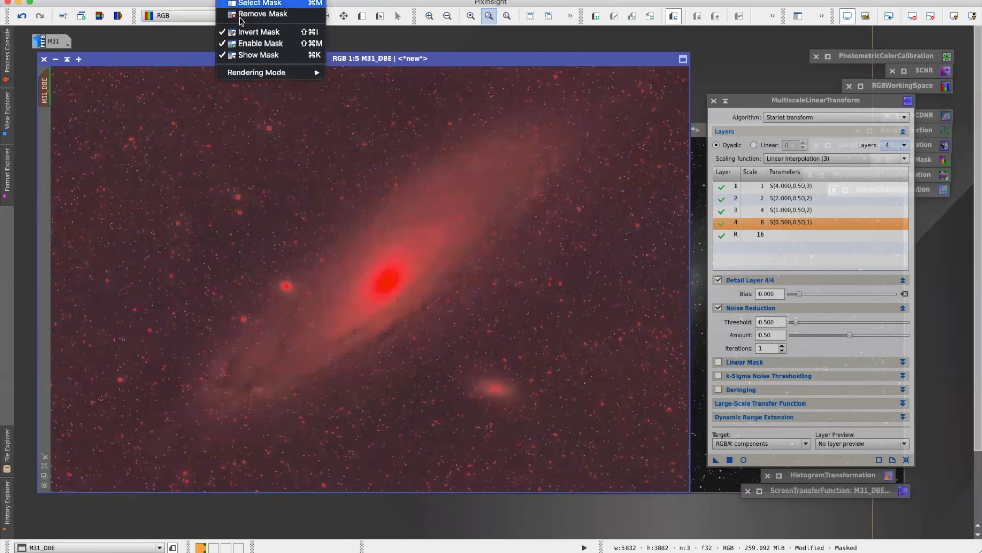
pyautogui.click(245, 55)
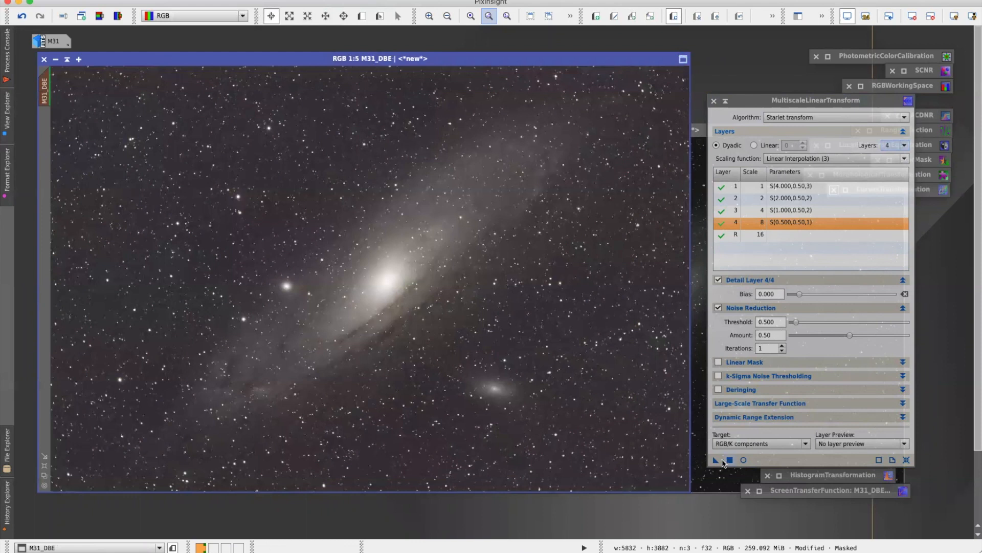
# Step: Apply the MultiscaleLinearTransform noise reduction to the whole M31_DBE image and remove its mask
pyautogui.moveTo(717, 460); pyautogui.dragTo(534, 333)
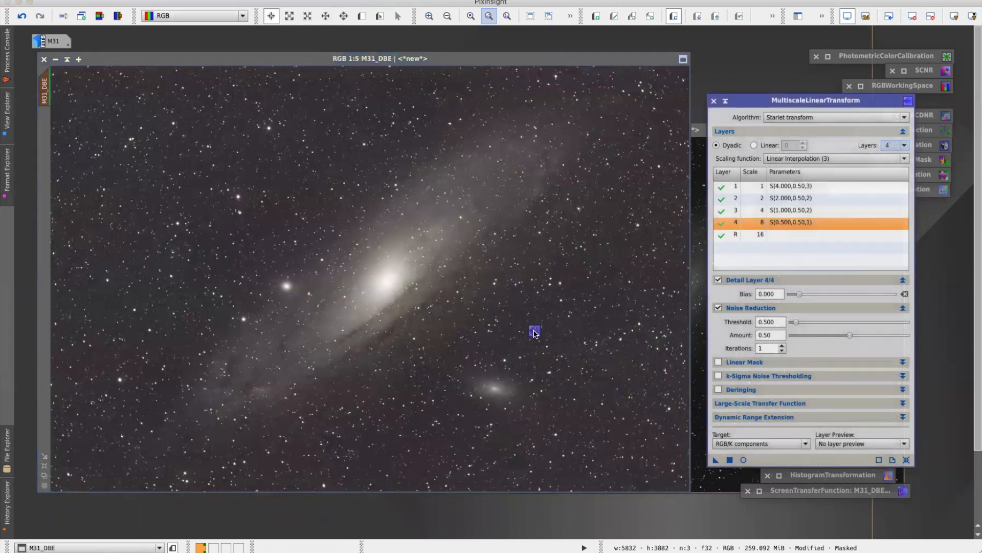
pyautogui.moveTo(534, 333); pyautogui.dragTo(535, 334)
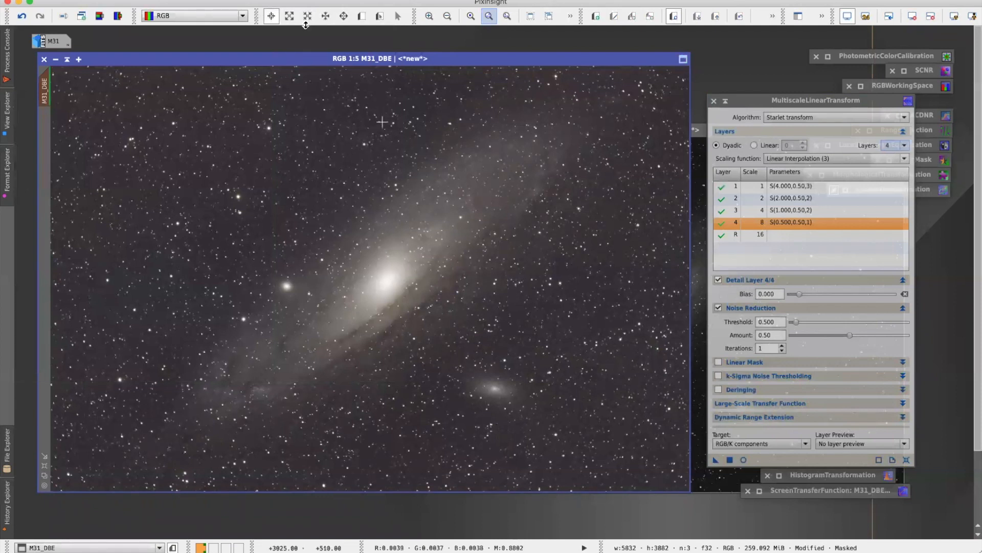
pyautogui.click(229, 0)
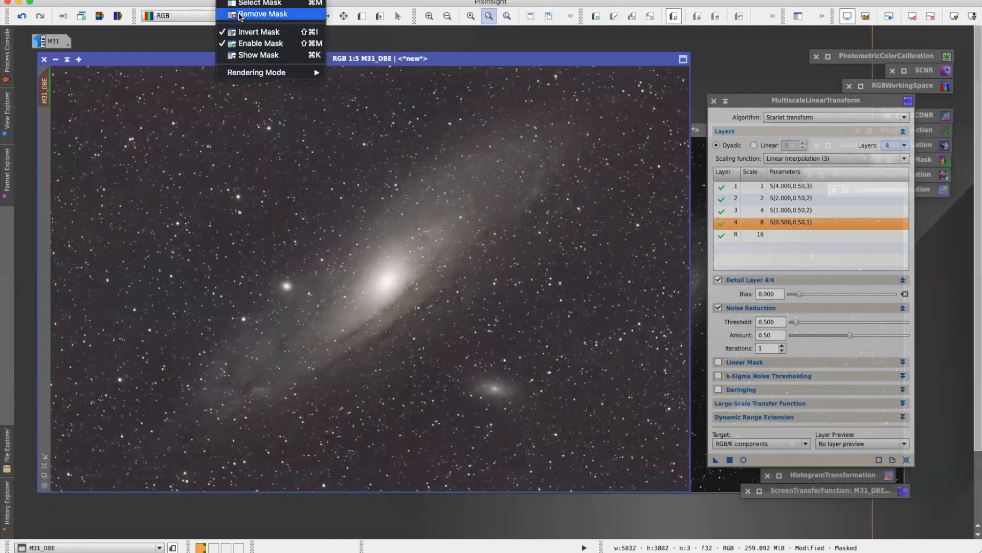
pyautogui.click(240, 16)
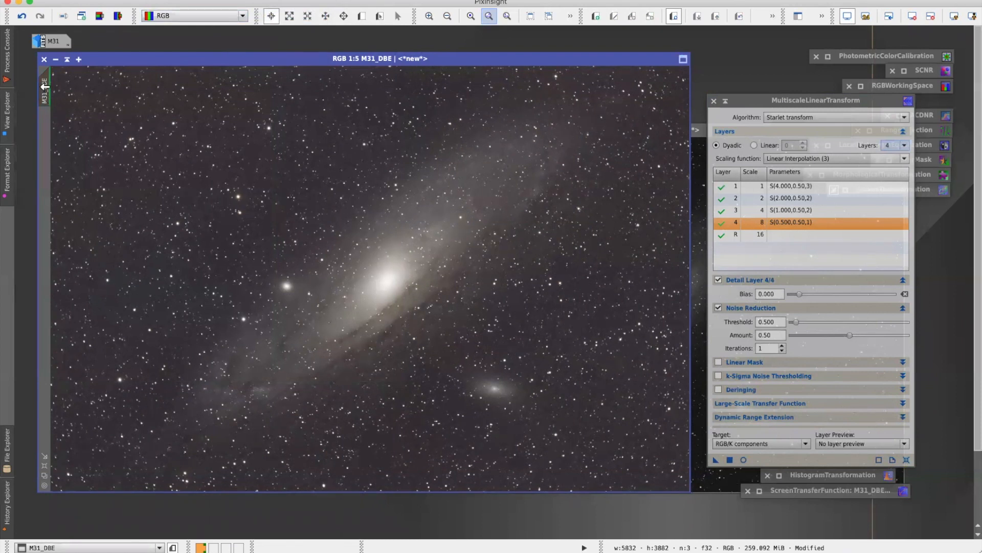
pyautogui.moveTo(44, 109)
# Step: Collapse MultiscaleLinearTransform and minimise the M31_DBE_L image, parking it beside the M31 icon
pyautogui.click(726, 102)
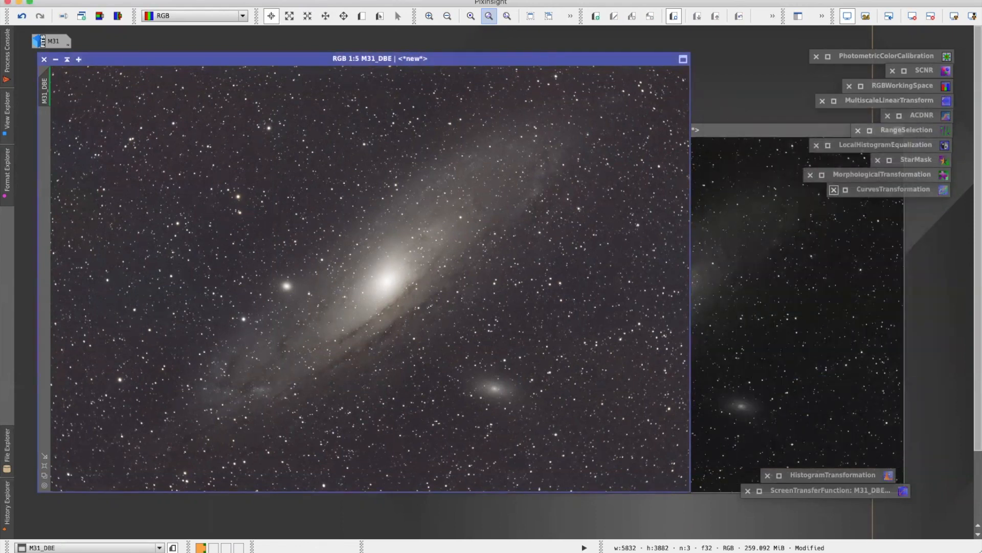
pyautogui.click(723, 129)
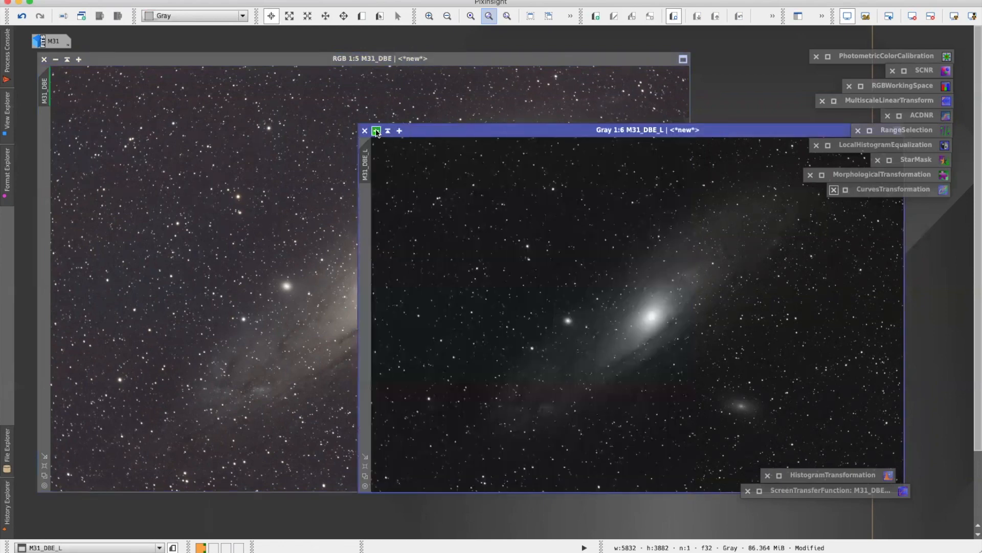
pyautogui.click(375, 131)
pyautogui.moveTo(658, 315); pyautogui.dragTo(152, 42)
pyautogui.moveTo(306, 56); pyautogui.dragTo(315, 71)
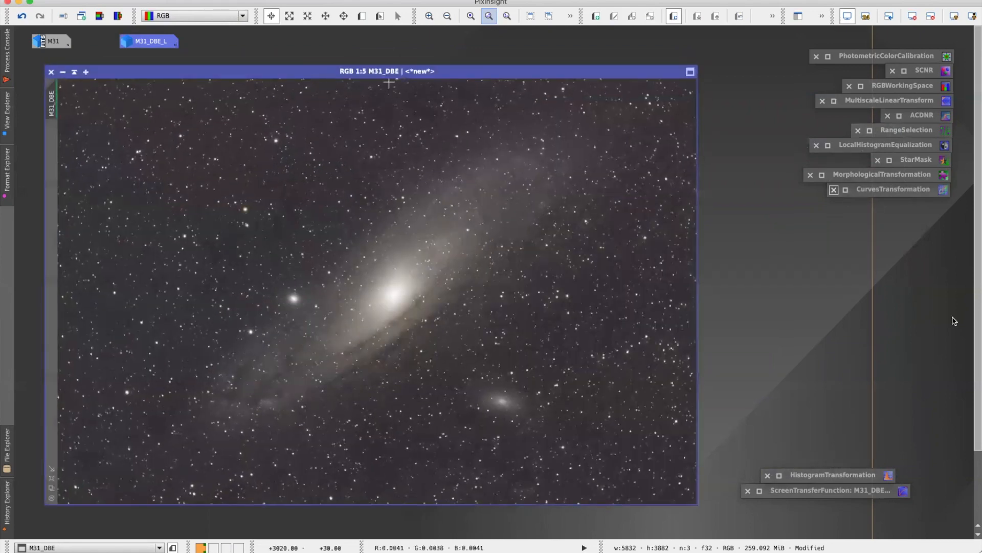
# Step: Expand ScreenTransferFunction and HistogramTransformation next to the image and reset both to their defaults
pyautogui.doubleClick(830, 492)
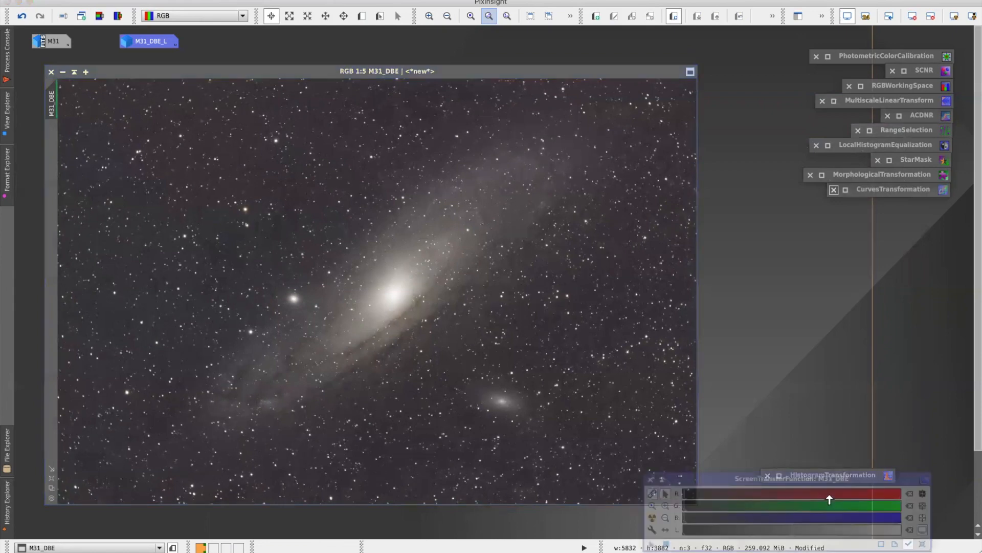
pyautogui.moveTo(834, 465); pyautogui.dragTo(687, 469)
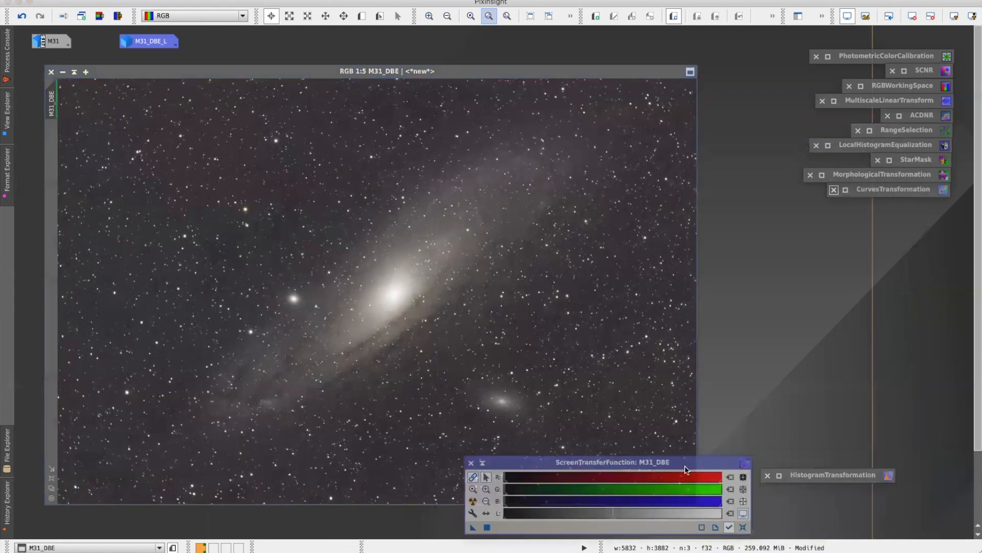
pyautogui.doubleClick(833, 475)
pyautogui.moveTo(664, 467); pyautogui.dragTo(887, 468)
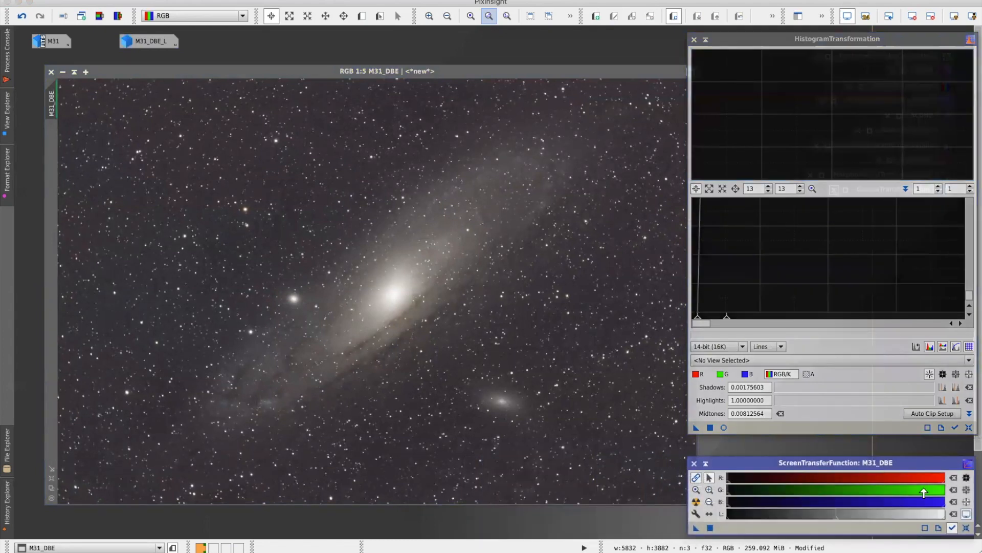
pyautogui.click(966, 527)
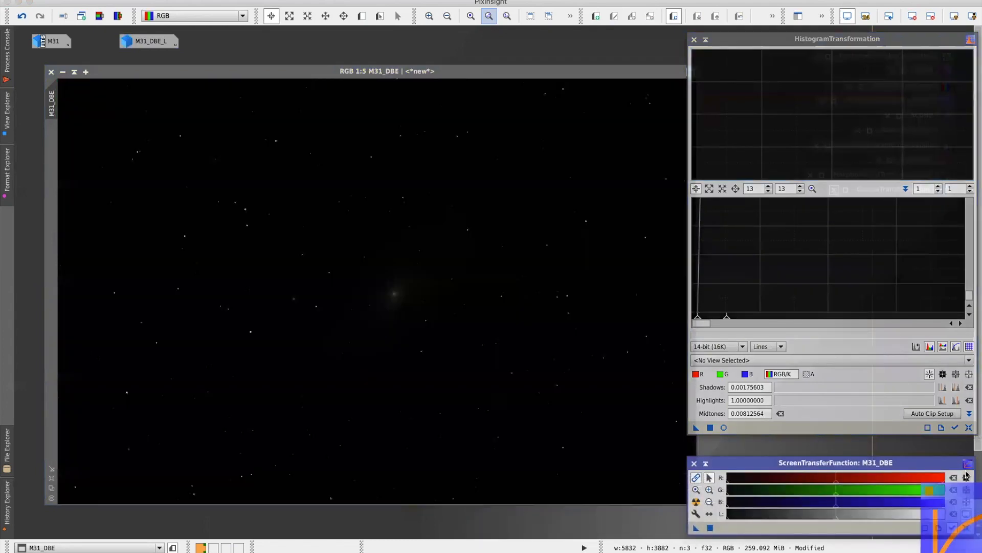
pyautogui.click(969, 428)
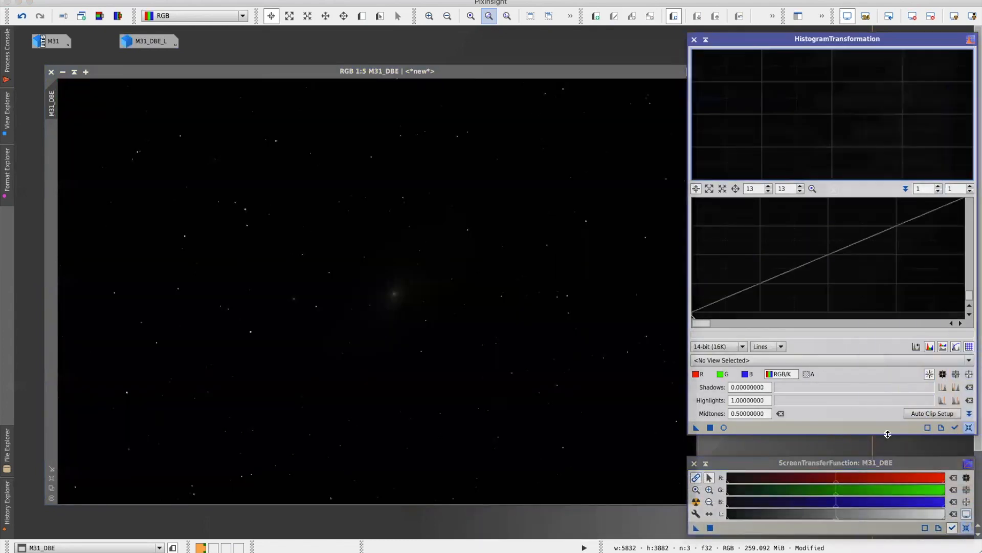
# Step: Auto-stretch the M31_DBE display and magnify the ScreenTransferFunction channel sliders around the shadows and midtones handles
pyautogui.click(696, 502)
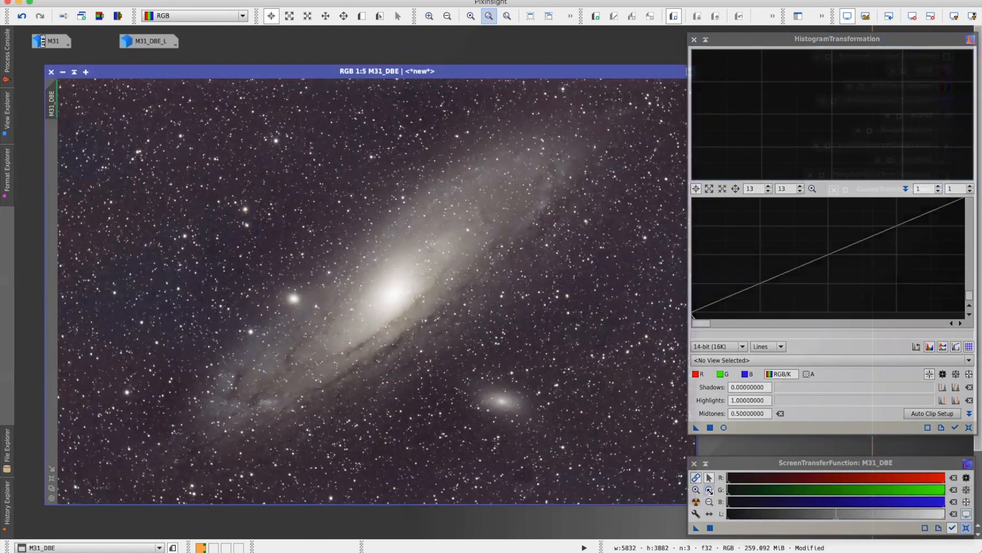
pyautogui.click(710, 491)
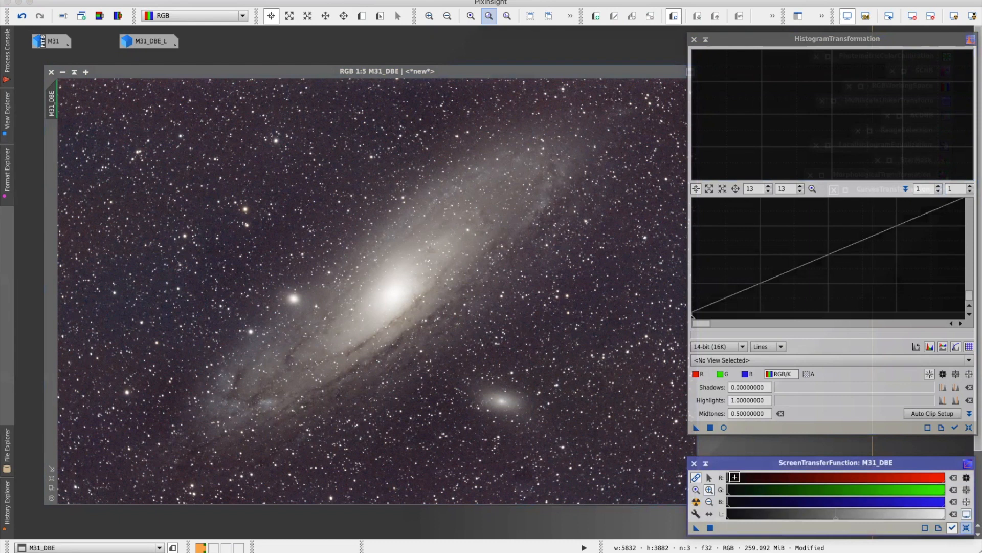
pyautogui.click(731, 477)
pyautogui.click(730, 477)
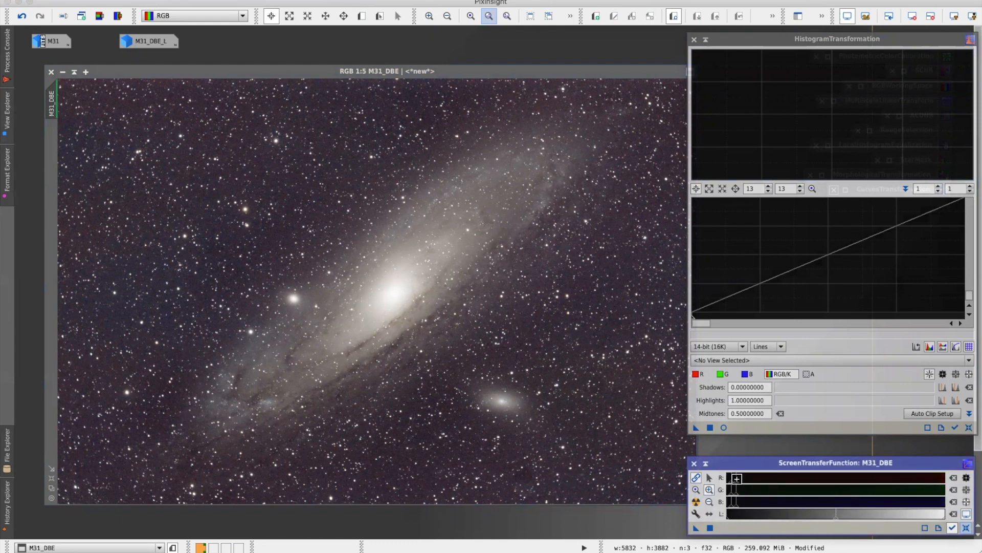
pyautogui.click(735, 478)
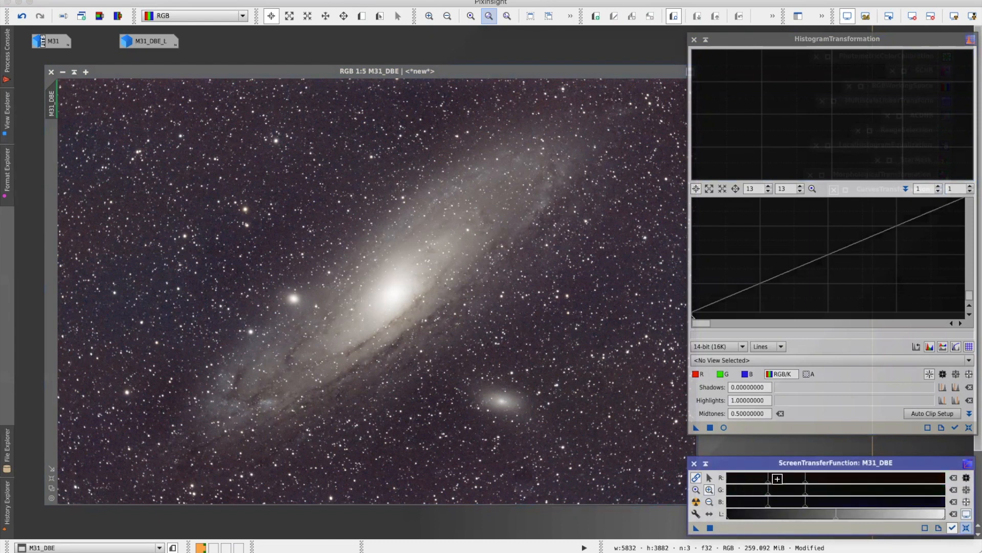
pyautogui.click(798, 478)
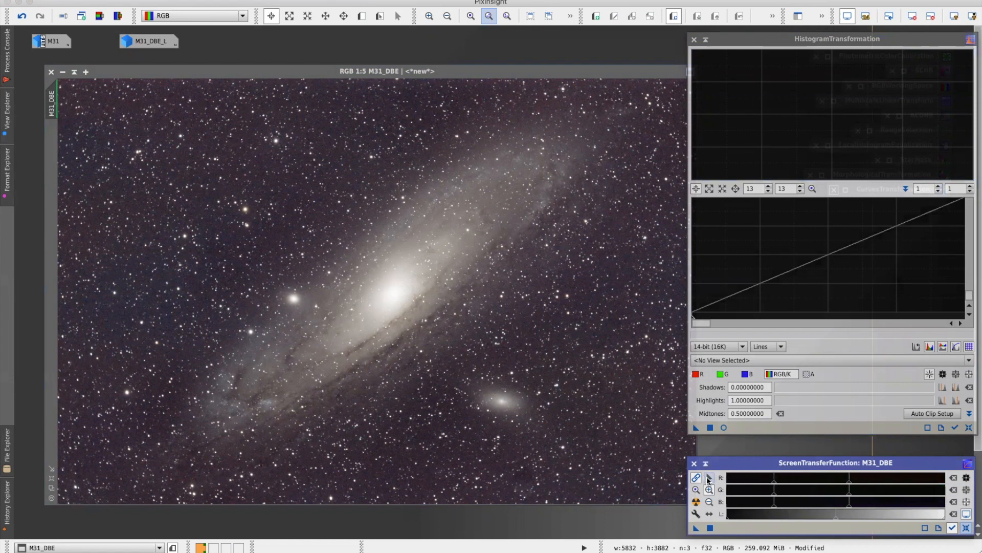
# Step: Fine-tune the linked screen stretch of M31_DBE, raising the midtones to about 0.00318 and lowering the shadows to about 0.00287
pyautogui.click(710, 478)
pyautogui.moveTo(850, 484); pyautogui.dragTo(853, 483)
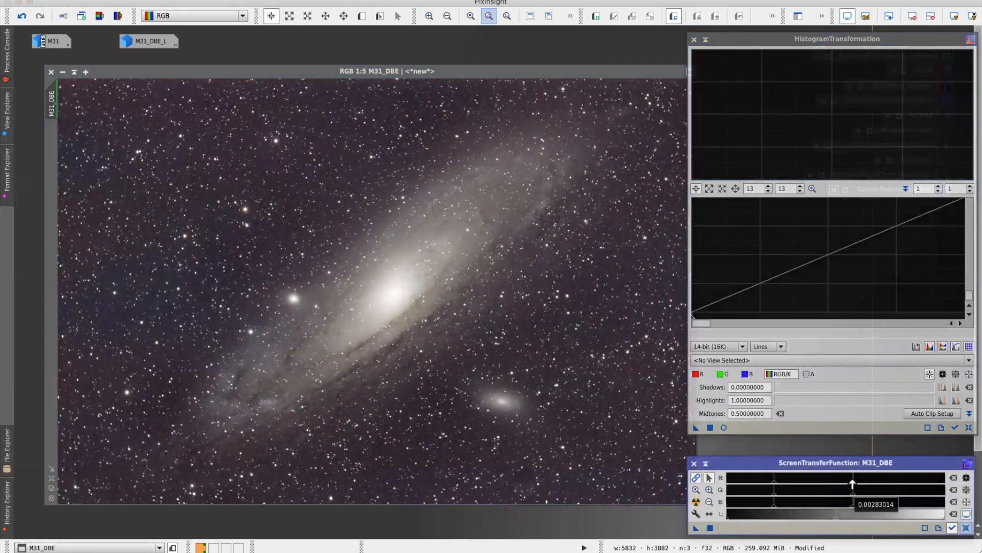
pyautogui.moveTo(853, 484); pyautogui.dragTo(857, 484)
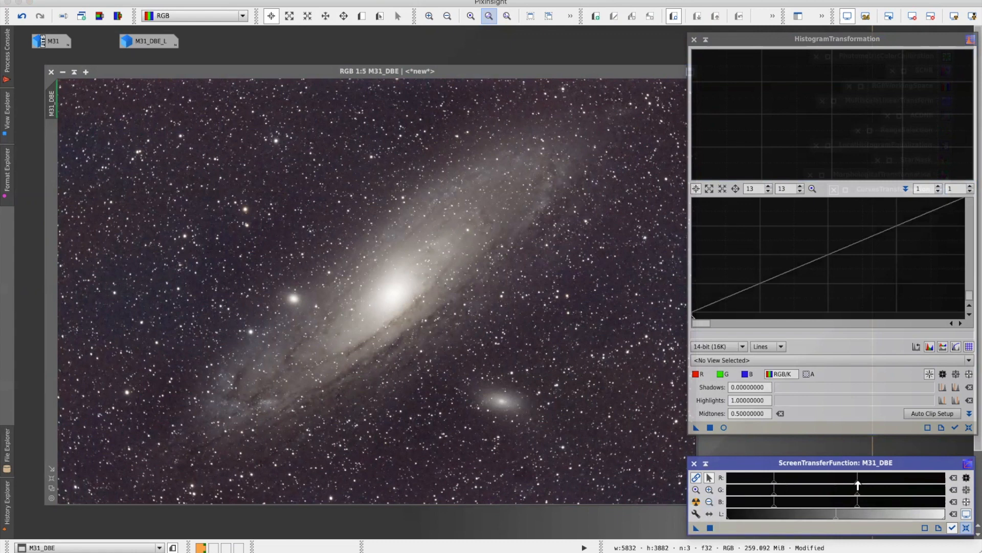
pyautogui.moveTo(858, 485); pyautogui.dragTo(863, 485)
pyautogui.moveTo(775, 485); pyautogui.dragTo(771, 485)
# Step: Transfer the screen stretch to HistogramTransformation, apply it to M31_DBE, and reset the screen stretch before collapsing both tools
pyautogui.moveTo(696, 530); pyautogui.dragTo(760, 430)
pyautogui.moveTo(760, 429); pyautogui.dragTo(761, 430)
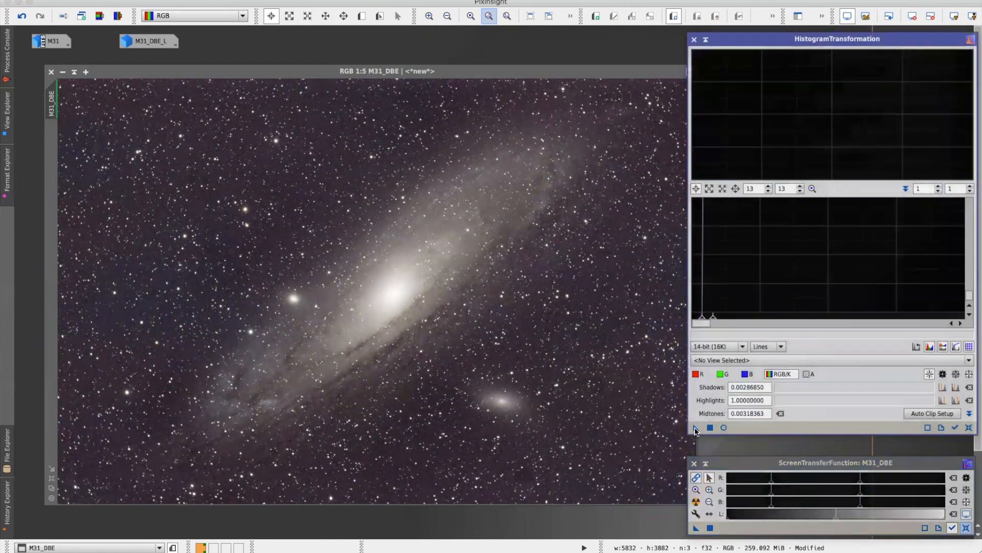
pyautogui.moveTo(696, 429); pyautogui.dragTo(582, 383)
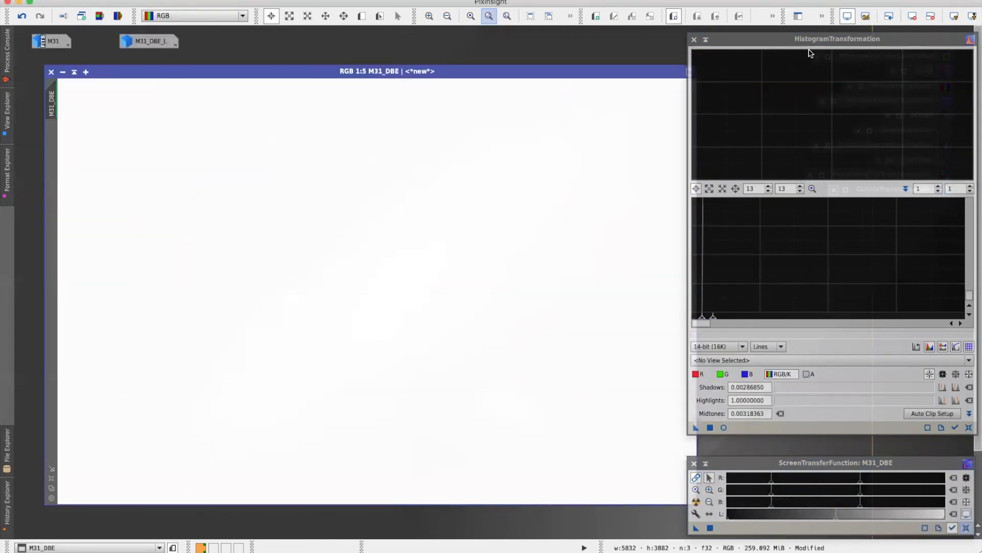
pyautogui.click(912, 16)
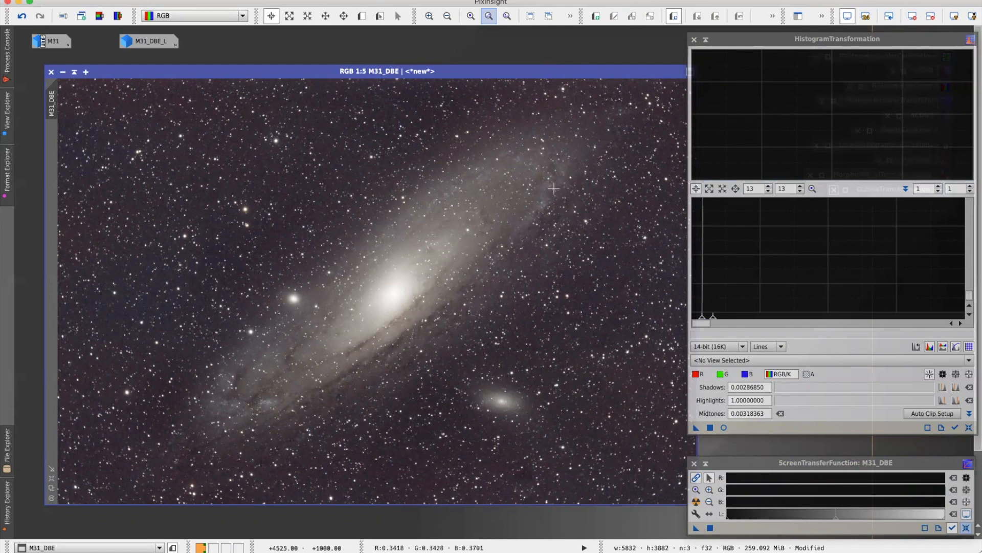
pyautogui.moveTo(707, 39); pyautogui.dragTo(706, 43)
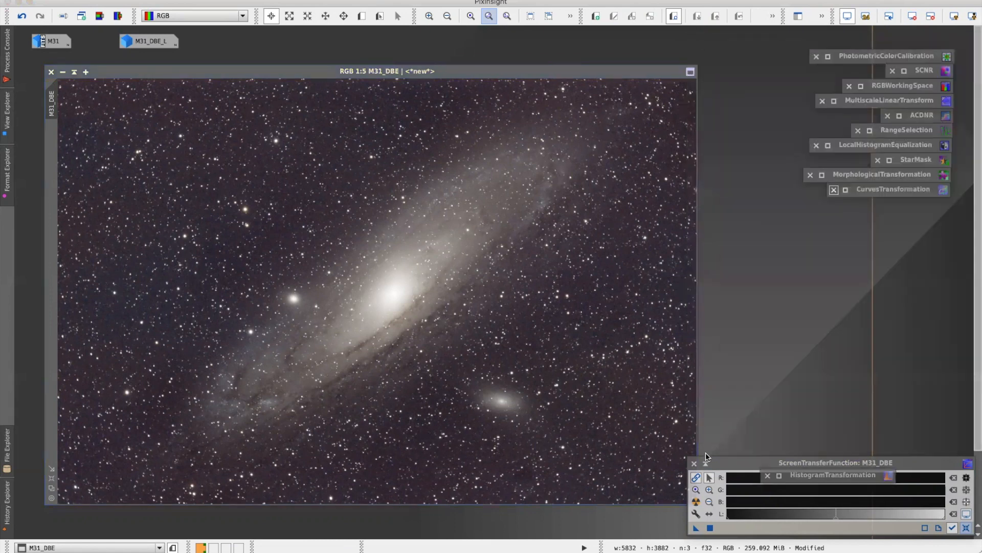
pyautogui.click(706, 465)
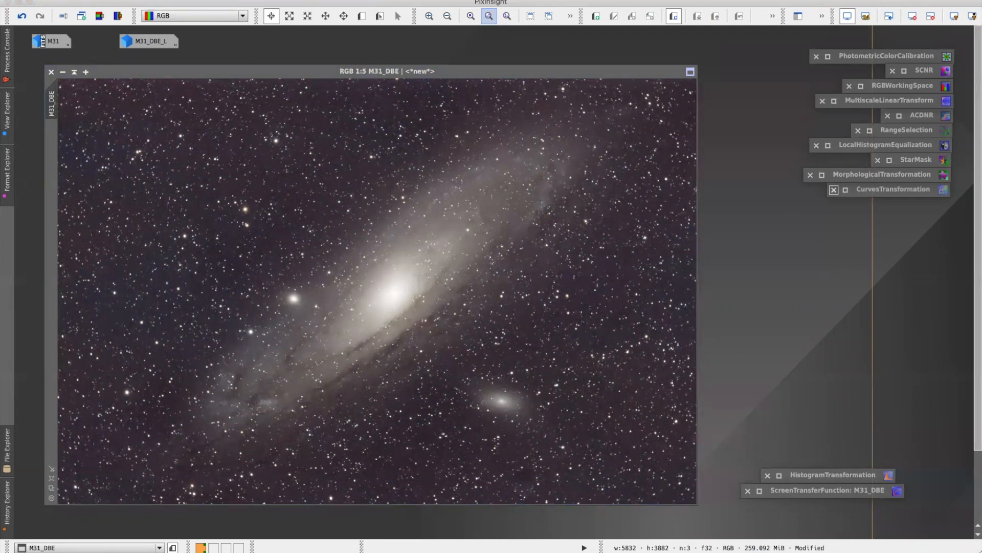
# Step: Expand ACDNR below the other tools and define a full-height preview over the right part of M31_DBE
pyautogui.doubleClick(919, 117)
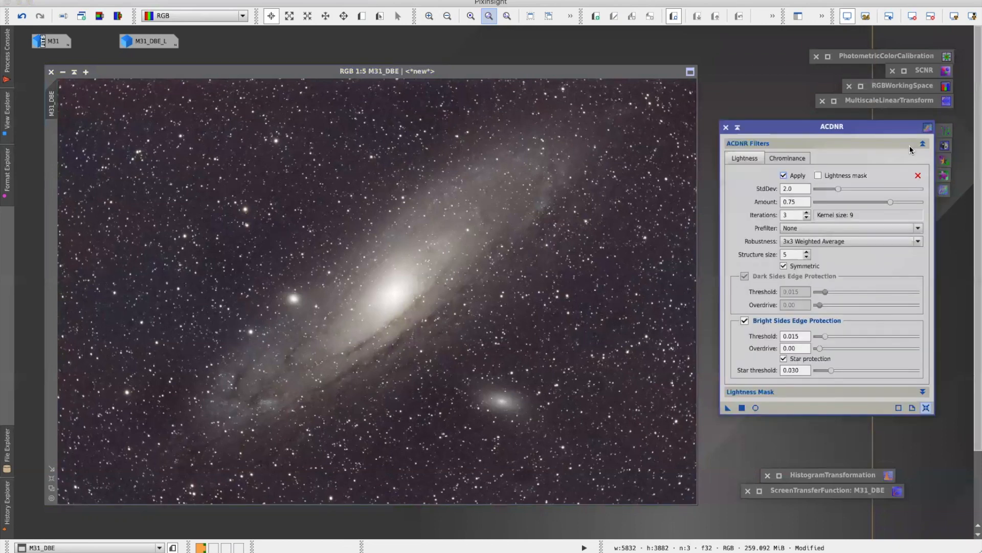
pyautogui.moveTo(810, 129); pyautogui.dragTo(808, 208)
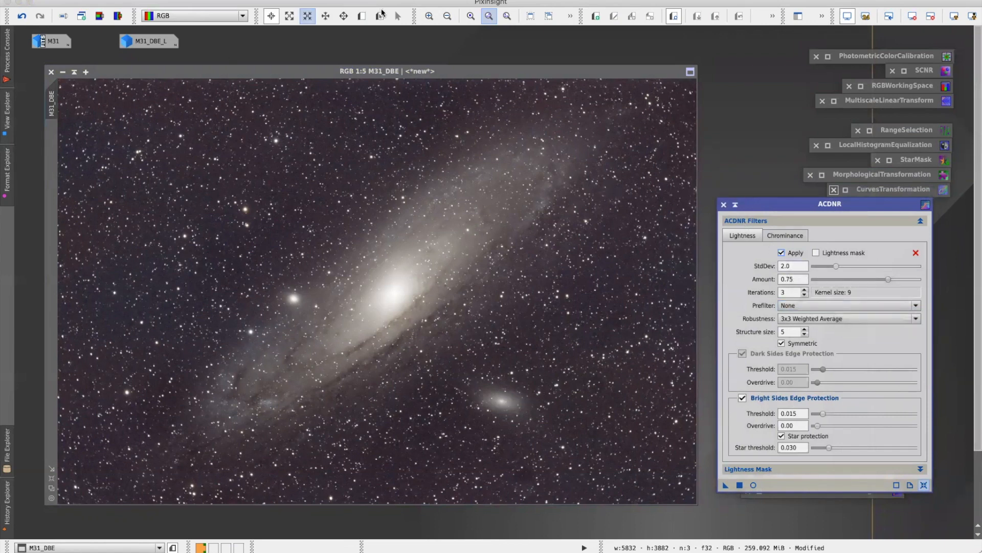
pyautogui.click(362, 16)
pyautogui.moveTo(461, 79); pyautogui.dragTo(698, 506)
# Step: Open the new preview at its star background and apply ACDNR to it with the current settings
pyautogui.click(51, 142)
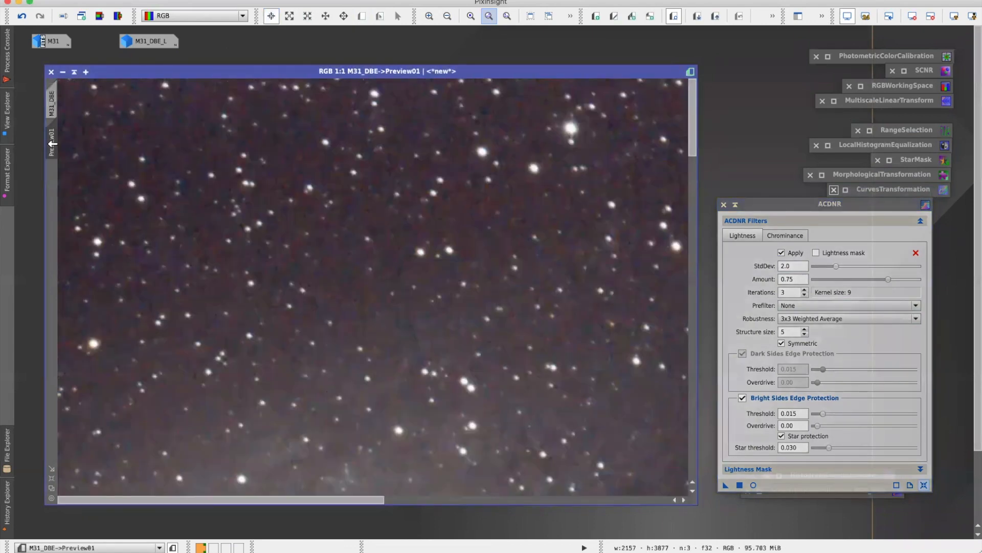
pyautogui.scroll(-3, 504, 258)
pyautogui.scroll(3, 506, 261)
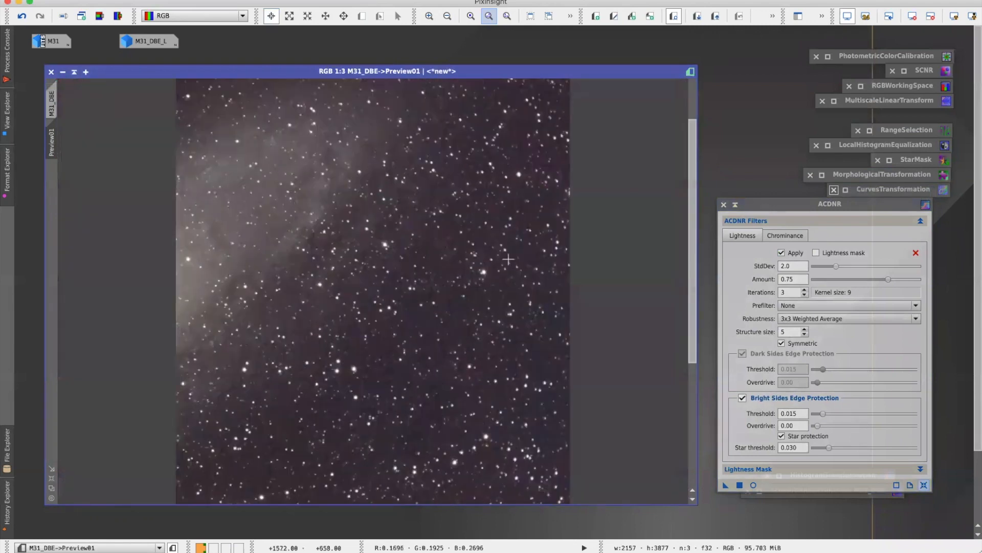
pyautogui.moveTo(465, 500); pyautogui.dragTo(537, 500)
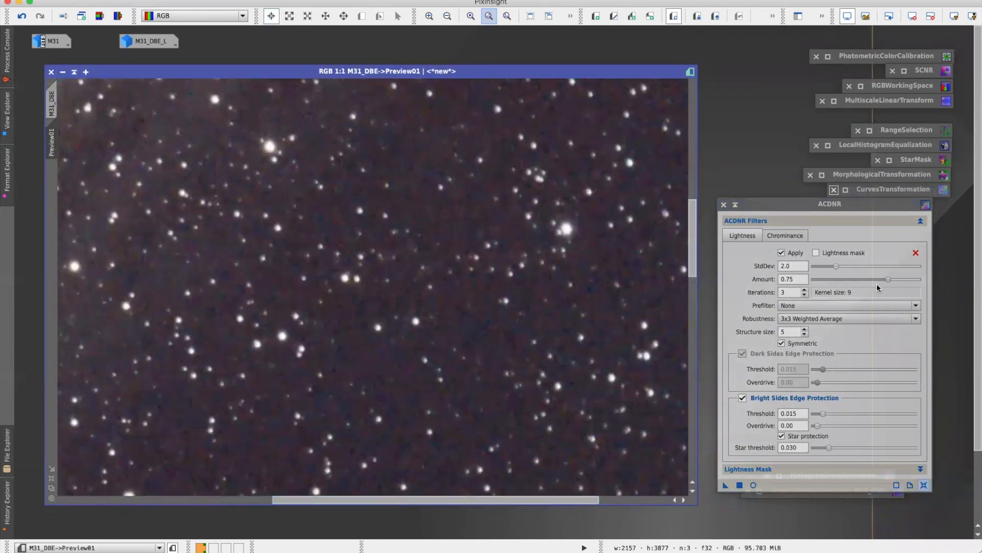
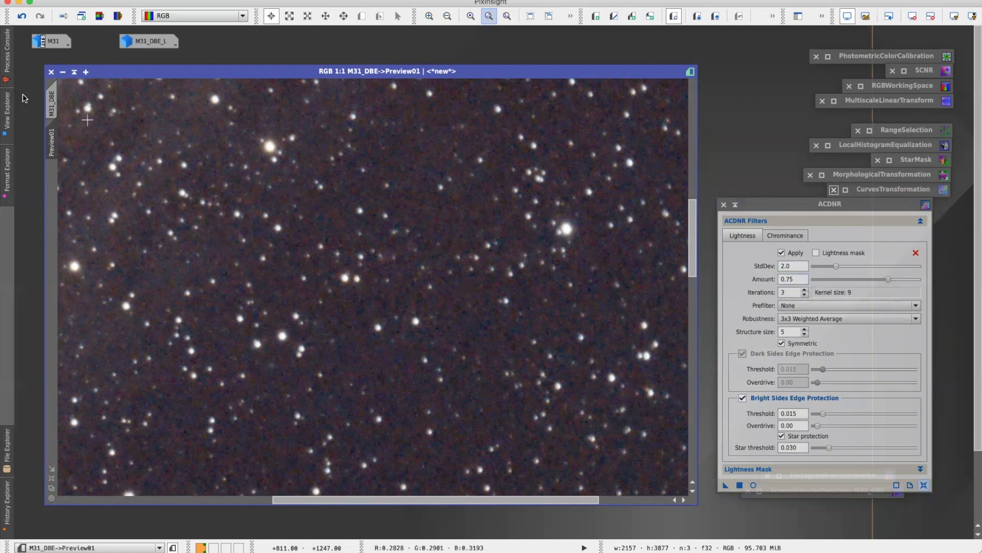
pyautogui.click(725, 488)
# Step: Magnify the preview's background to 5:1 and undo the ACDNR result to compare it with the untreated preview
pyautogui.scroll(3, 458, 282)
pyautogui.scroll(1, 458, 283)
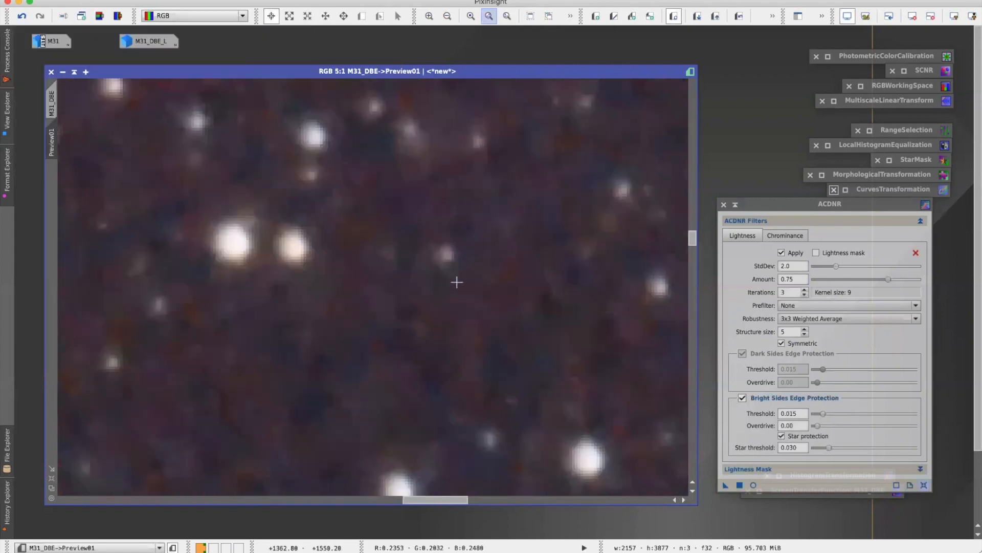
pyautogui.click(741, 20)
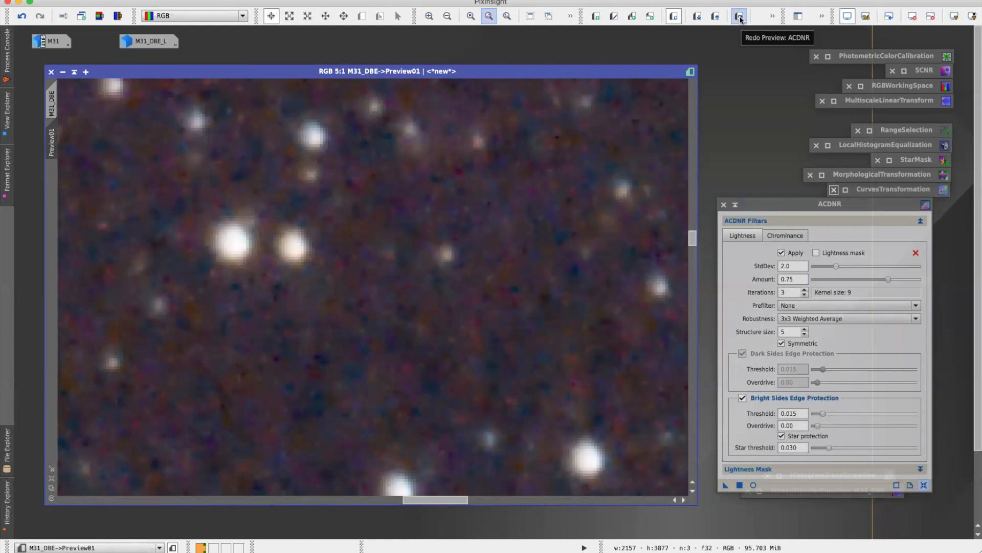
# Step: Toggle the ACDNR result on the preview and compare the star background at 8:1 and 2:1
pyautogui.click(740, 19)
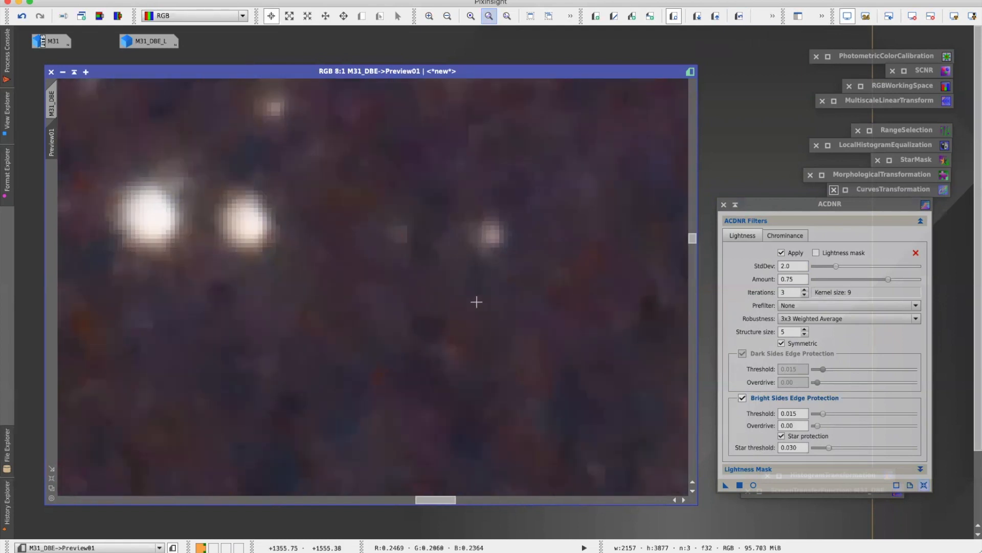
pyautogui.scroll(-3, 476, 300)
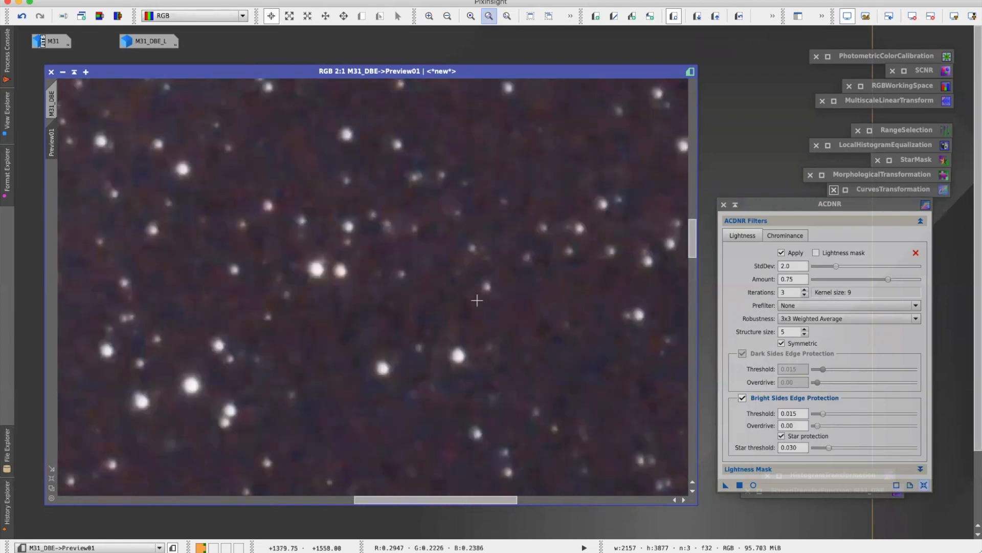
pyautogui.click(742, 21)
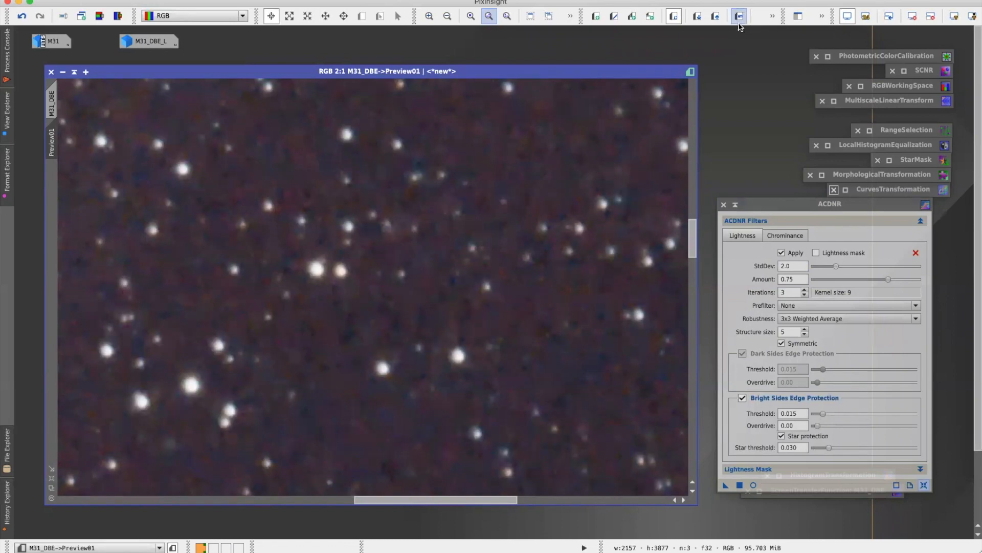
pyautogui.scroll(-4, 368, 305)
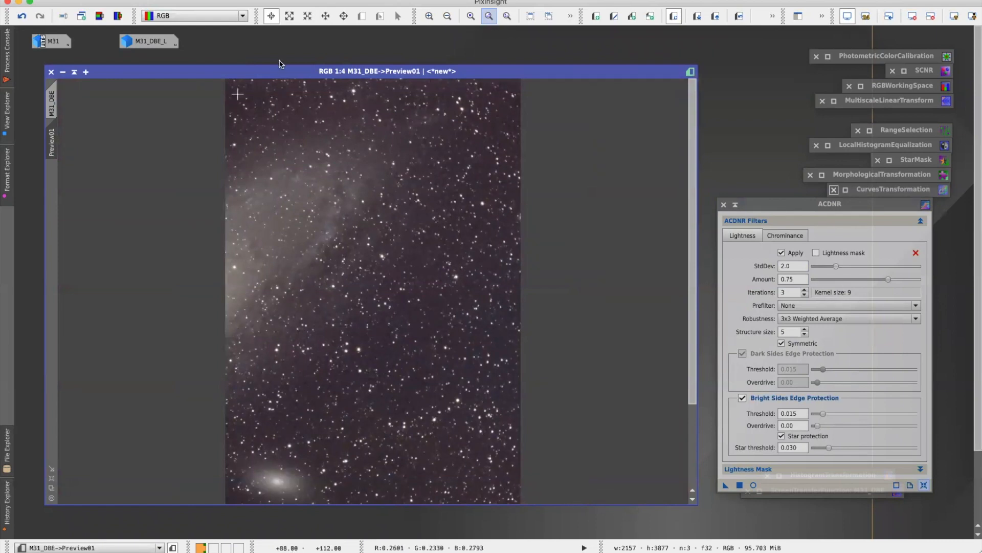
# Step: Delete all previews of M31_DBE, apply ACDNR to the whole image, and collapse the tool
pyautogui.click(266, 1)
pyautogui.moveTo(230, 0)
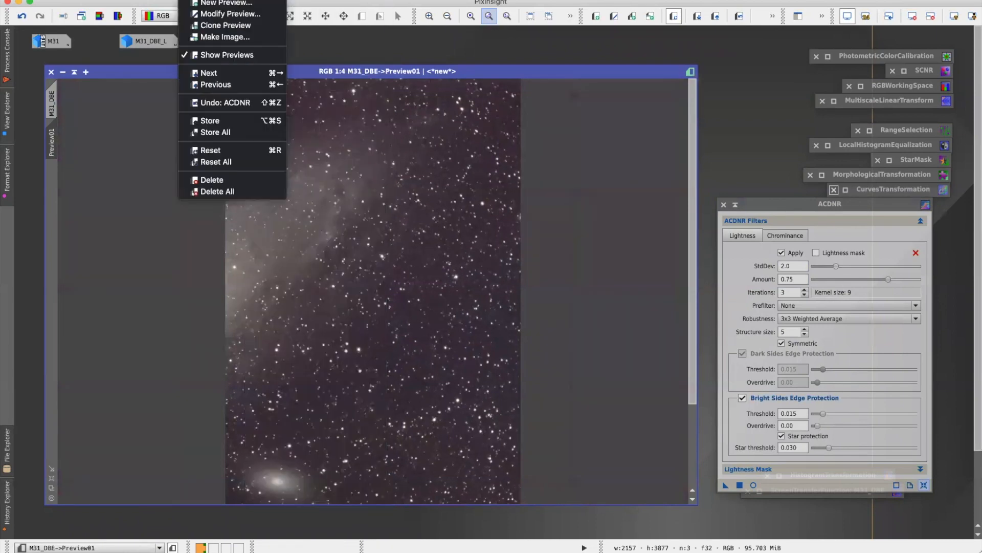
pyautogui.click(209, 192)
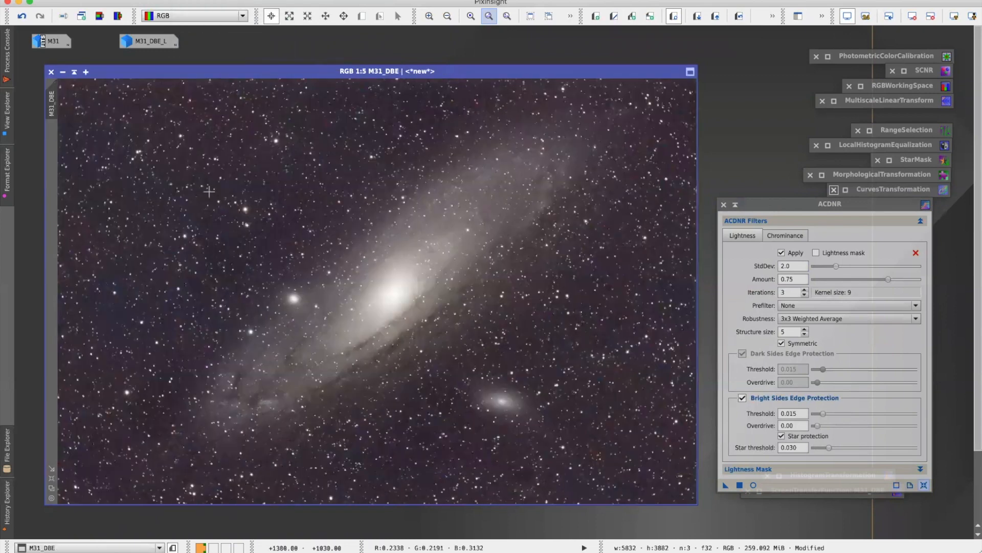
pyautogui.moveTo(725, 485); pyautogui.dragTo(577, 348)
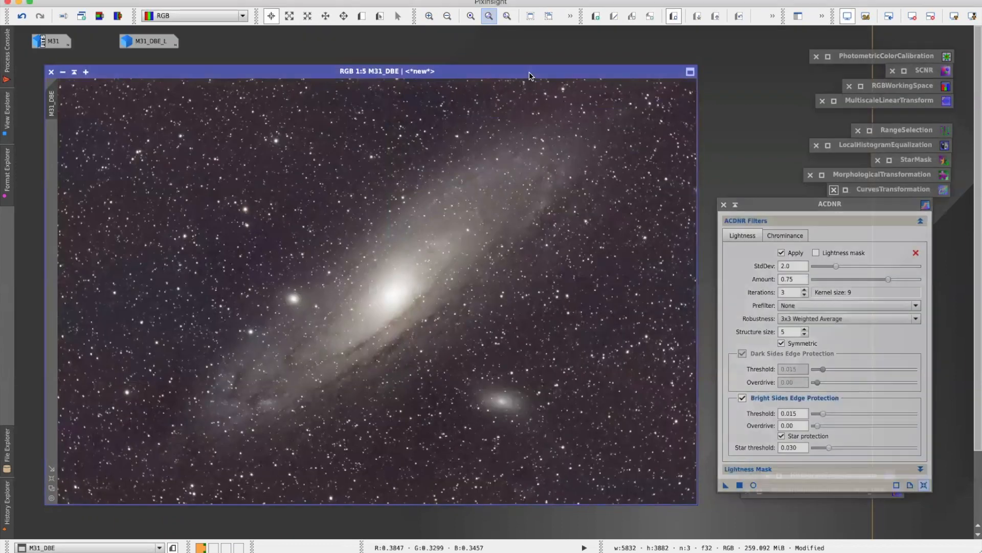
pyautogui.click(735, 204)
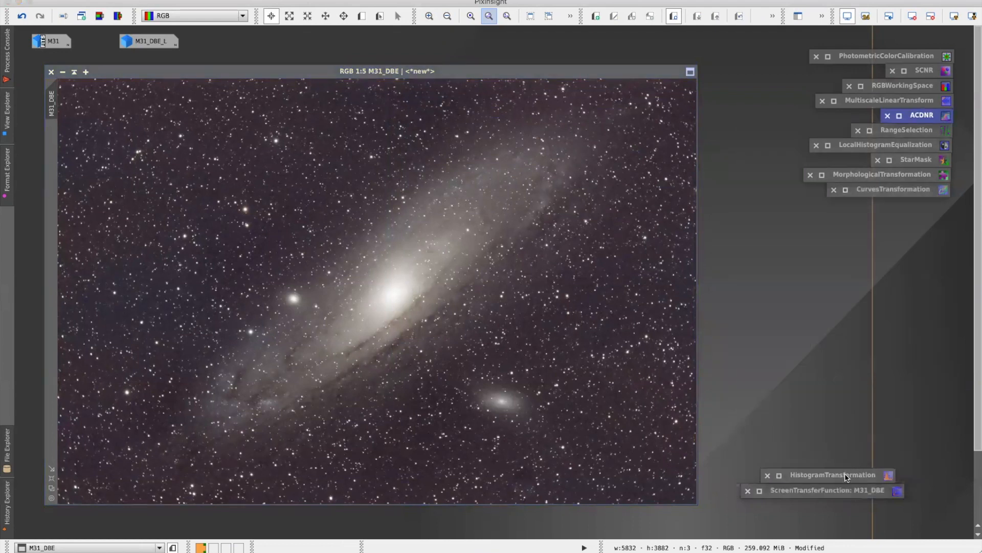
# Step: Expand and reset HistogramTransformation, clear the image window from beneath it, and load the histogram of M31_DBE
pyautogui.doubleClick(830, 476)
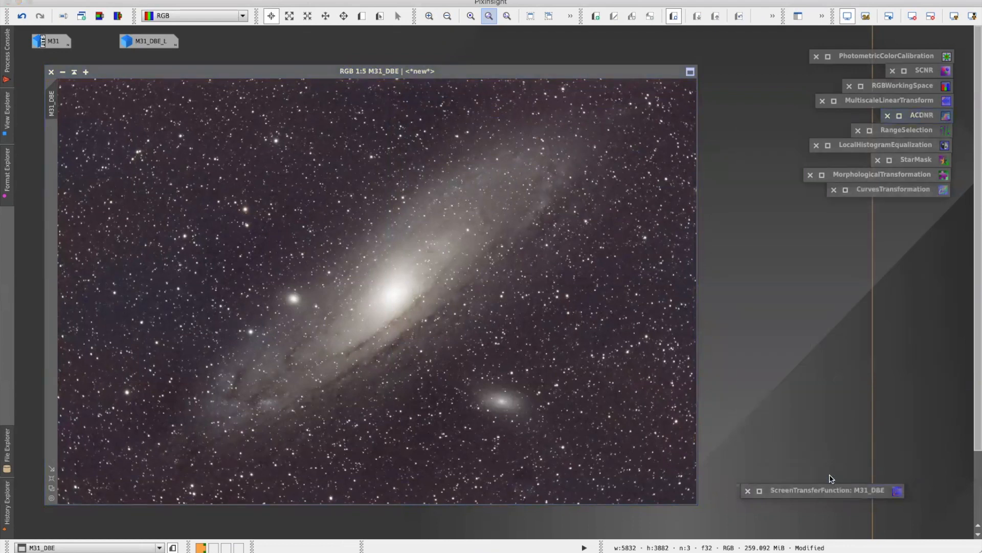
pyautogui.click(969, 428)
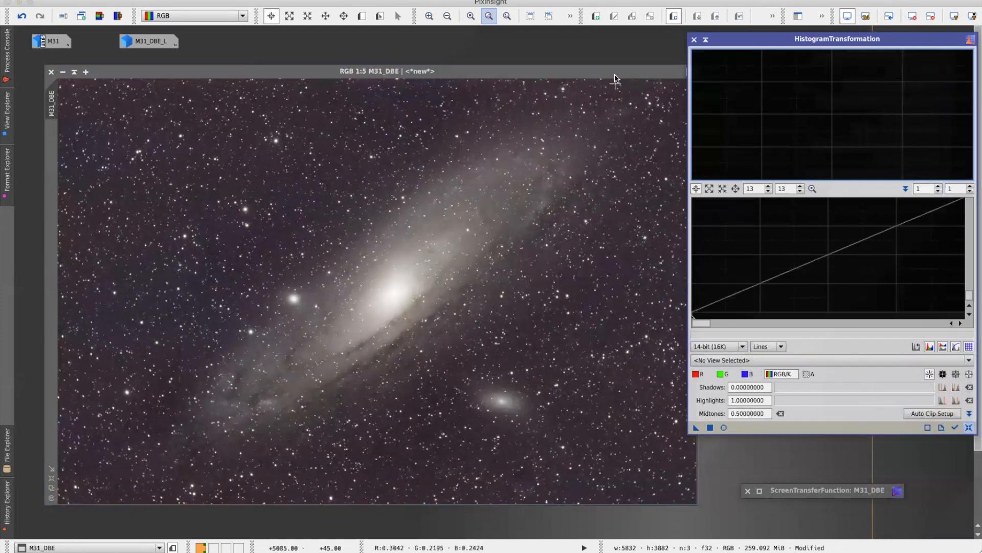
pyautogui.moveTo(616, 73); pyautogui.dragTo(601, 75)
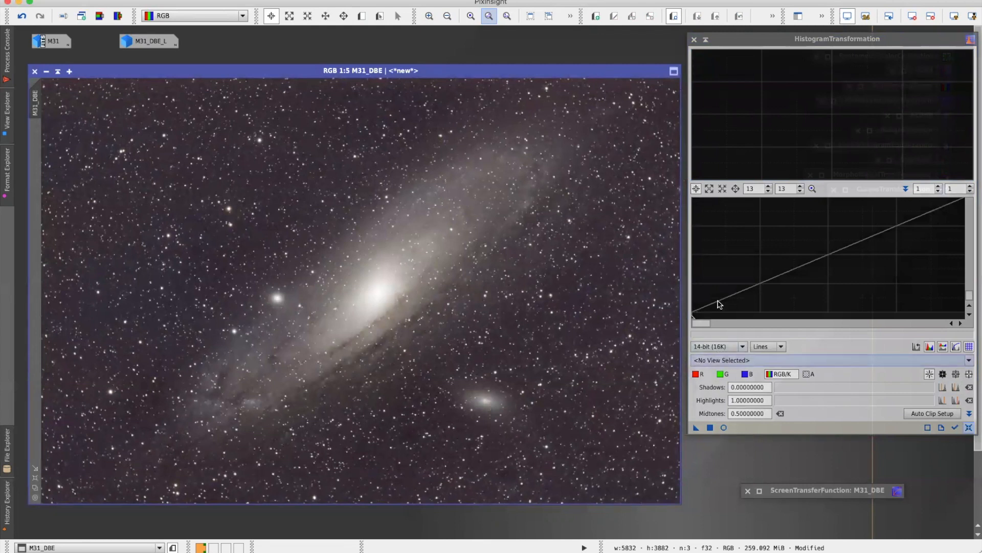
pyautogui.click(747, 360)
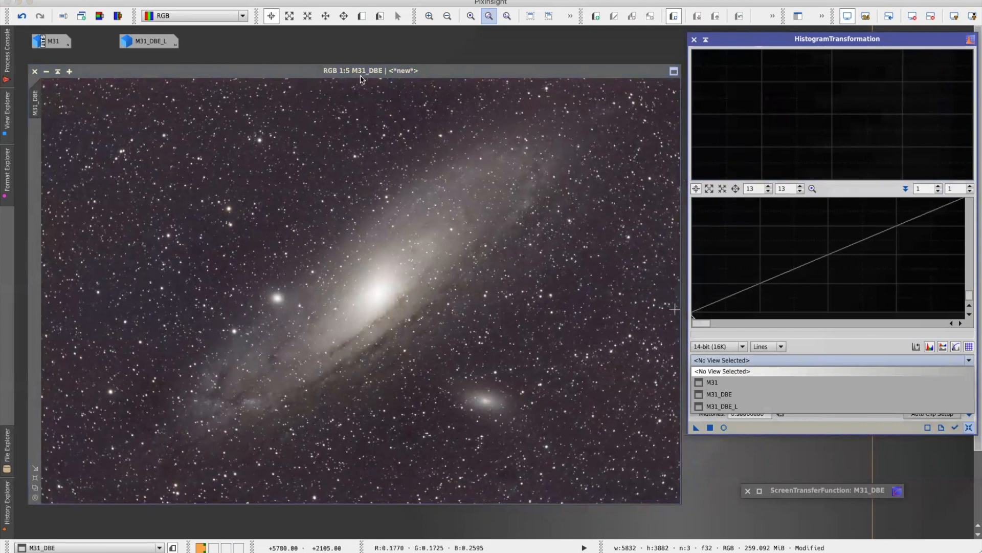
pyautogui.click(718, 394)
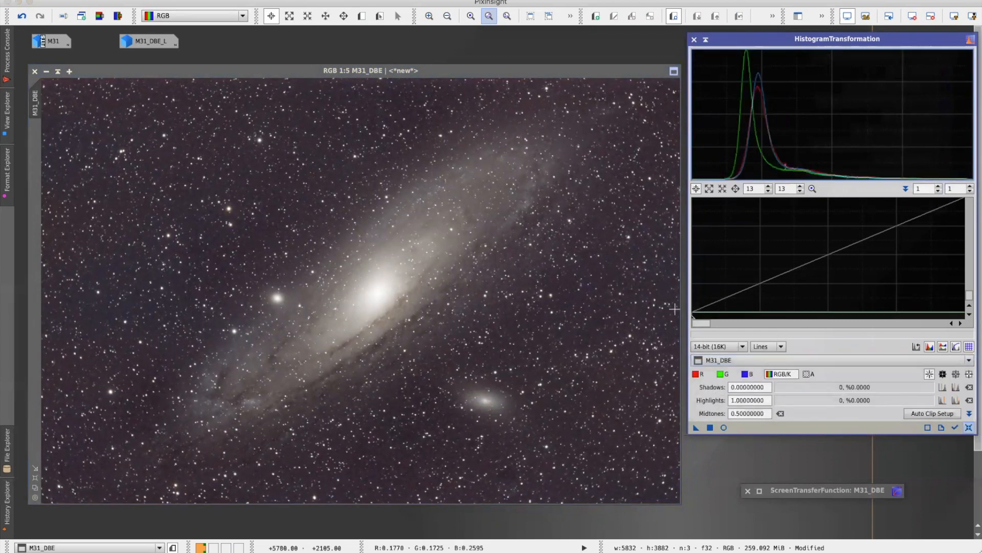
# Step: Show the M31_DBE histogram at 2x magnification and start a real-time preview of HistogramTransformation
pyautogui.scroll(1, 723, 306)
pyautogui.scroll(-9, 723, 305)
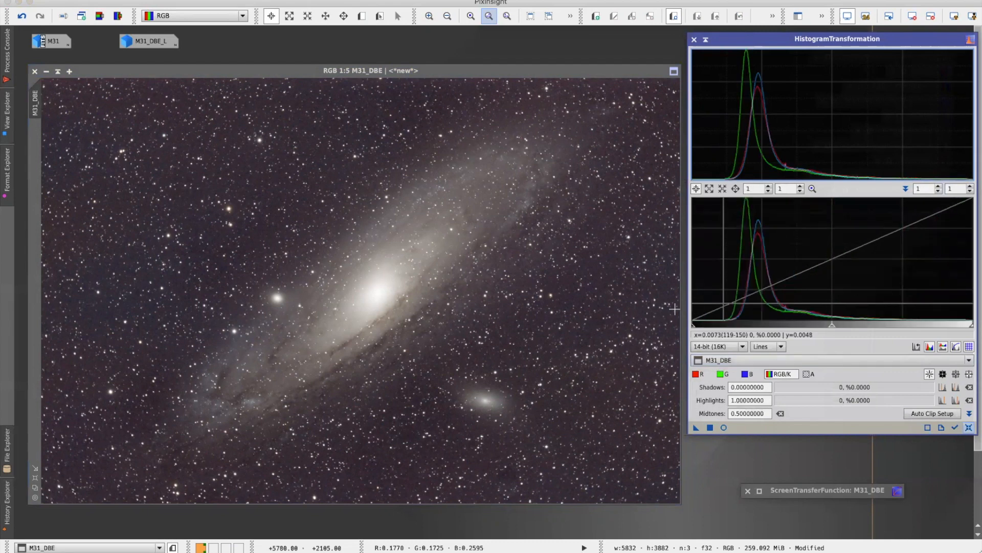
pyautogui.scroll(1, 734, 297)
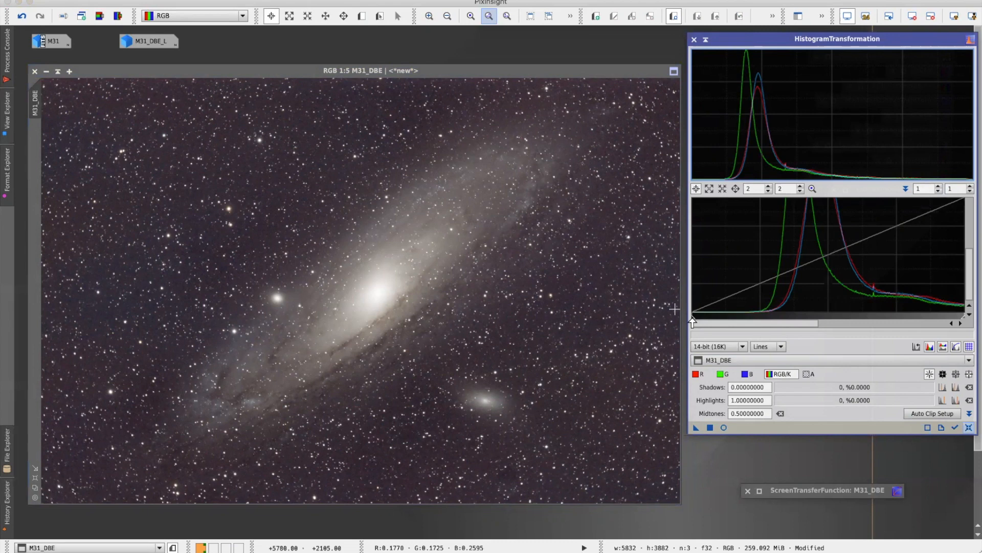
pyautogui.moveTo(693, 321); pyautogui.dragTo(692, 322)
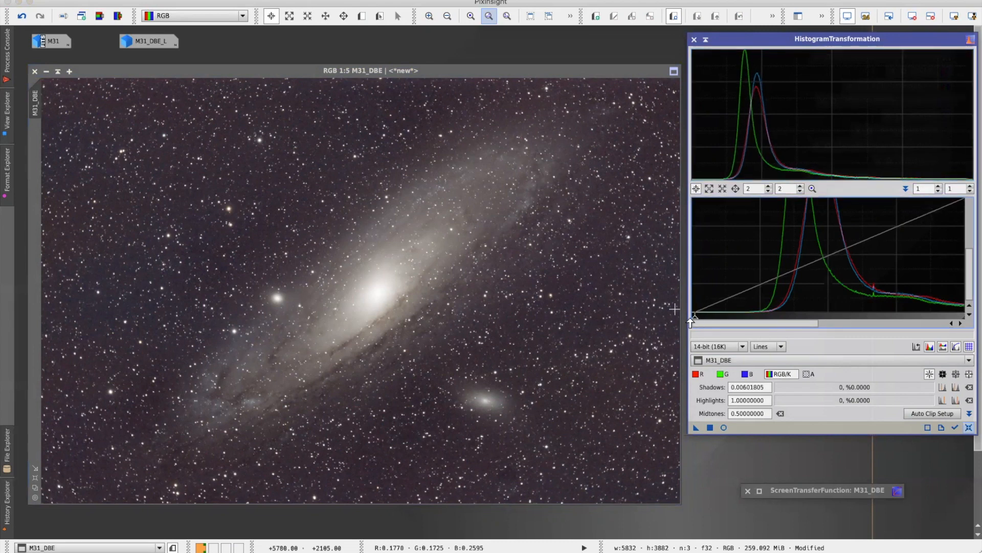
pyautogui.click(724, 427)
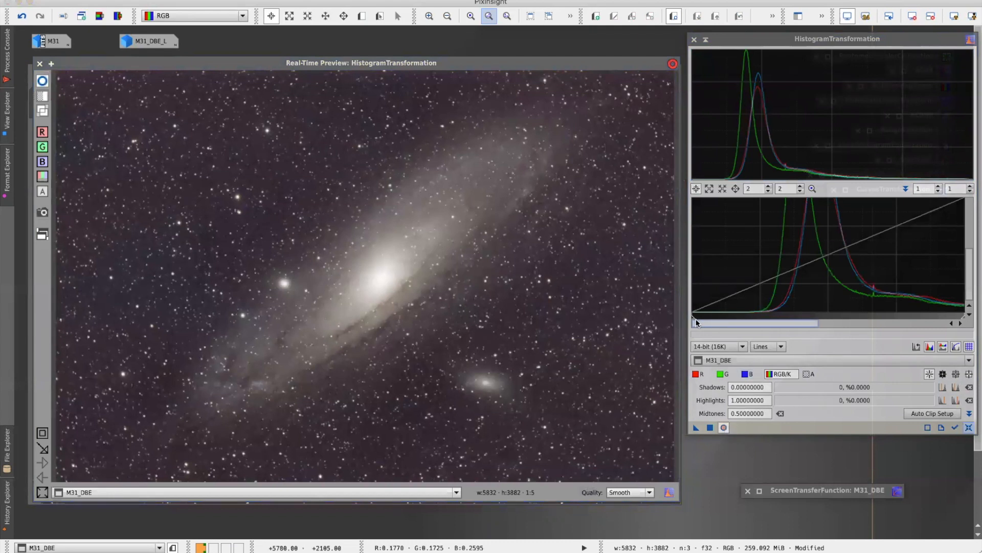
# Step: Try shadows clipping values between about 0.099 and 0.236 in the real-time preview to judge the background darkening
pyautogui.moveTo(692, 321); pyautogui.dragTo(810, 320)
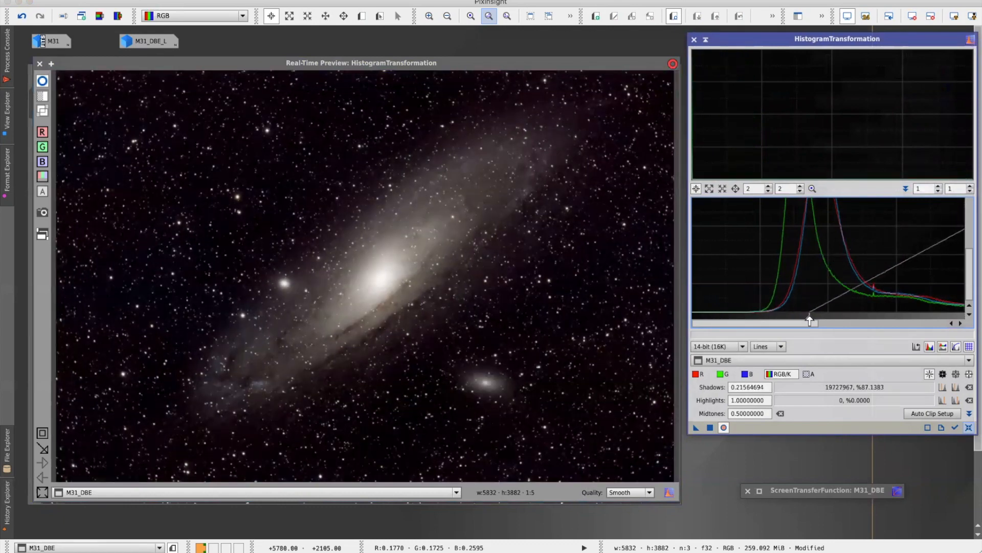
pyautogui.moveTo(810, 321); pyautogui.dragTo(821, 318)
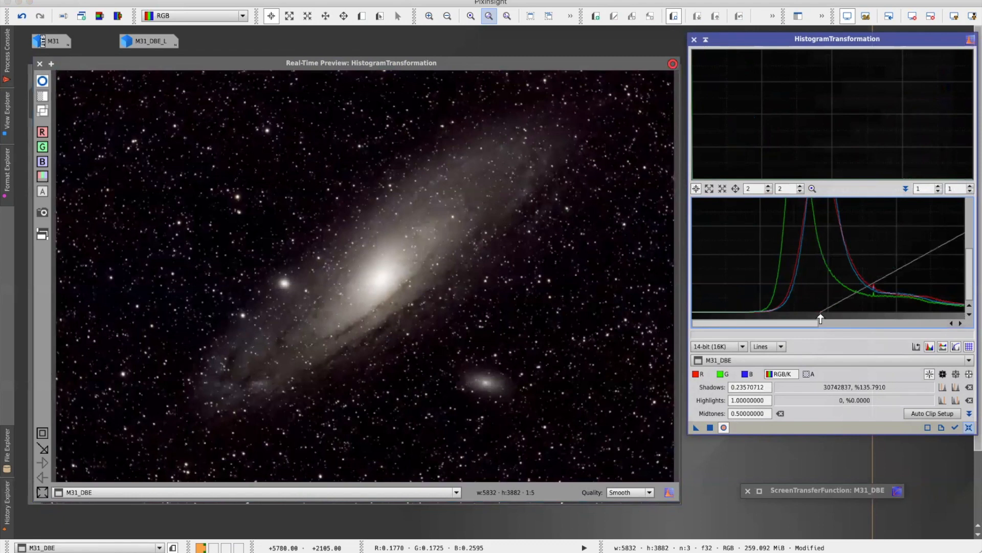
pyautogui.moveTo(821, 318); pyautogui.dragTo(746, 322)
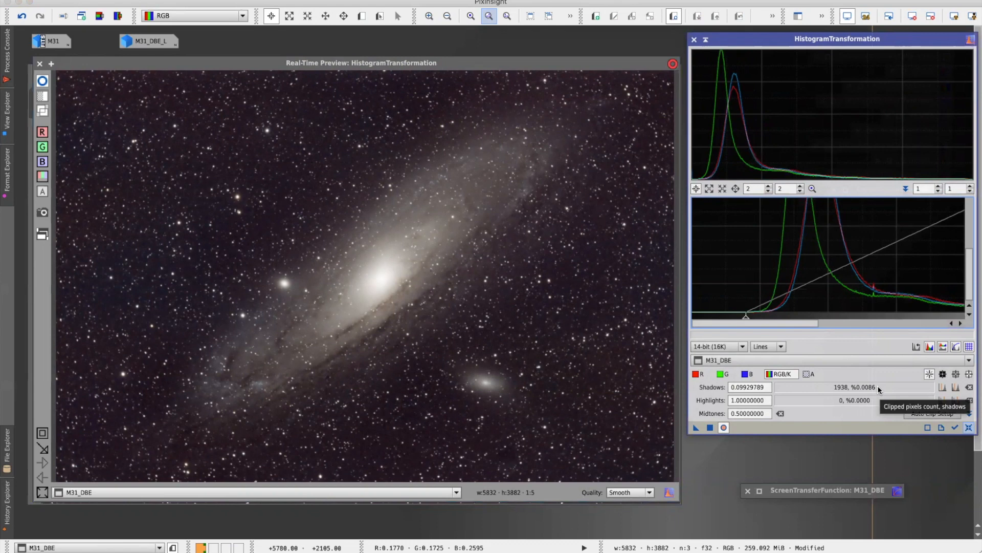
pyautogui.moveTo(746, 318); pyautogui.dragTo(813, 320)
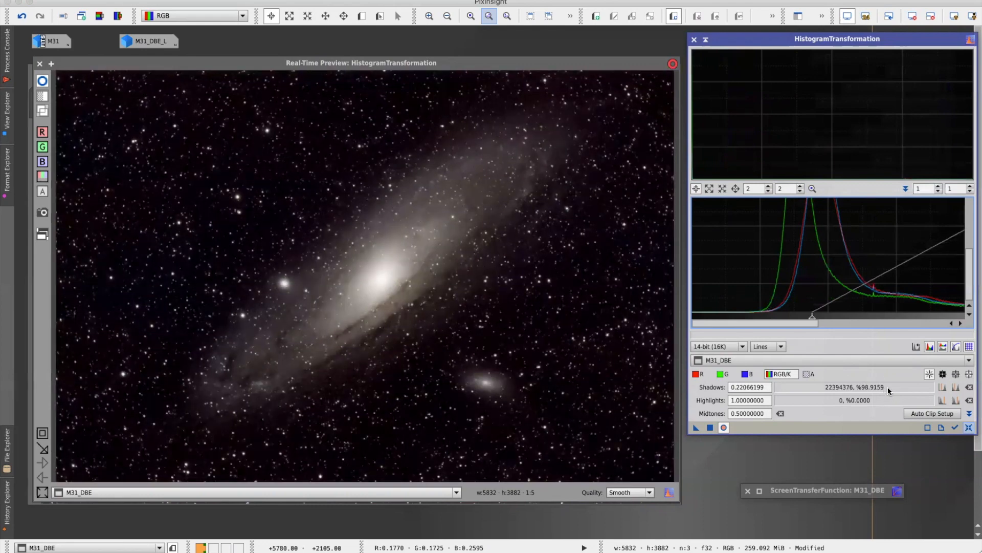
# Step: Set the shadows clipping to about 0.086, end the real-time preview, apply HistogramTransformation to M31_DBE, and collapse it
pyautogui.moveTo(812, 322); pyautogui.dragTo(738, 324)
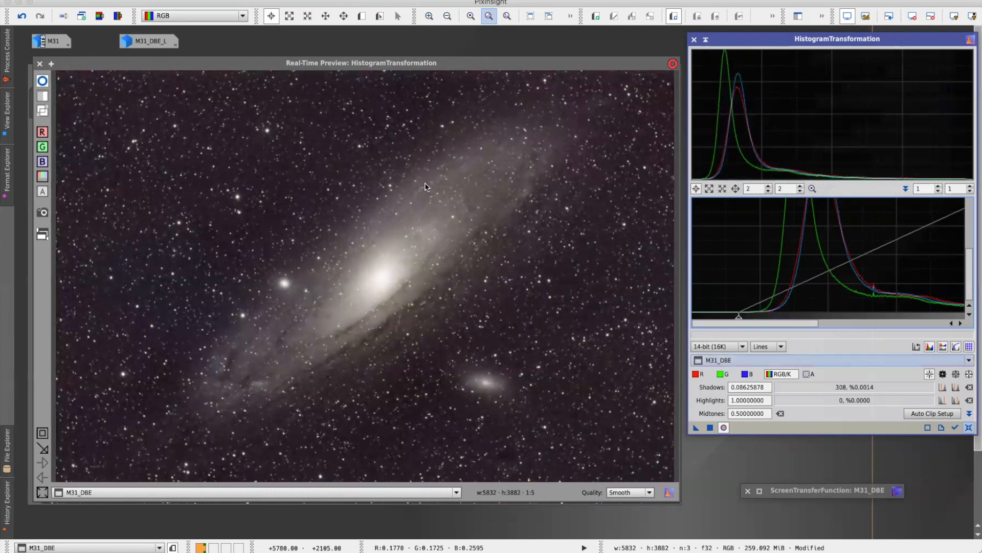
pyautogui.click(39, 64)
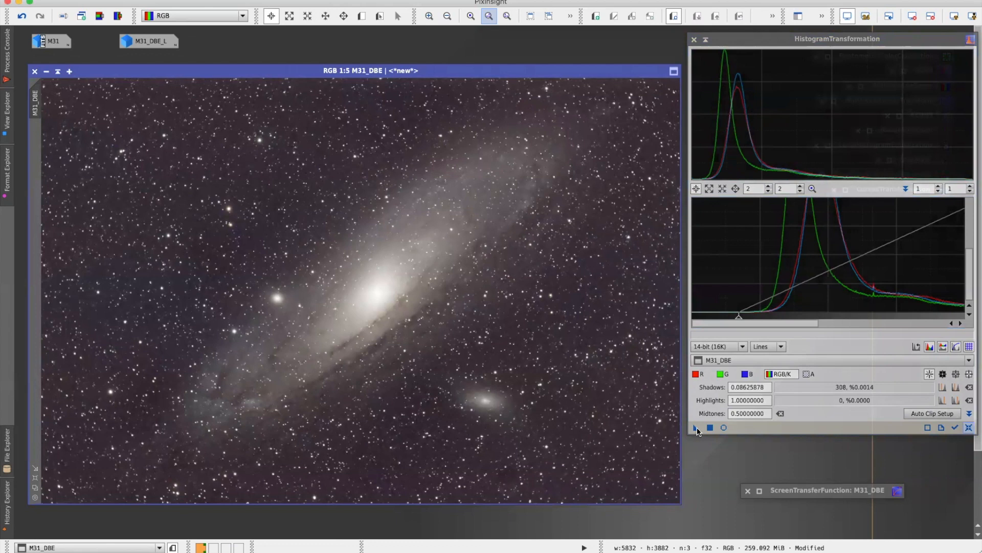
pyautogui.moveTo(697, 428); pyautogui.dragTo(511, 314)
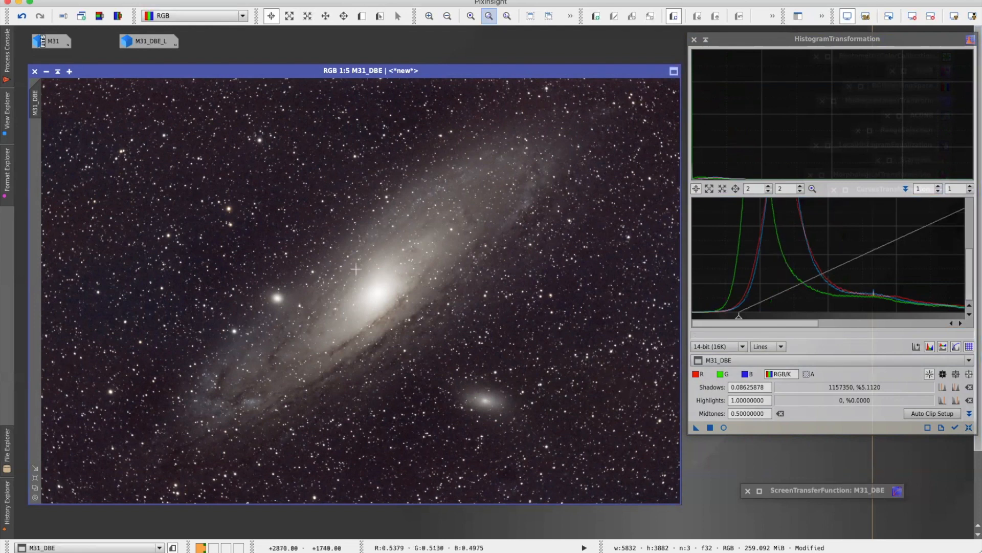
pyautogui.click(706, 39)
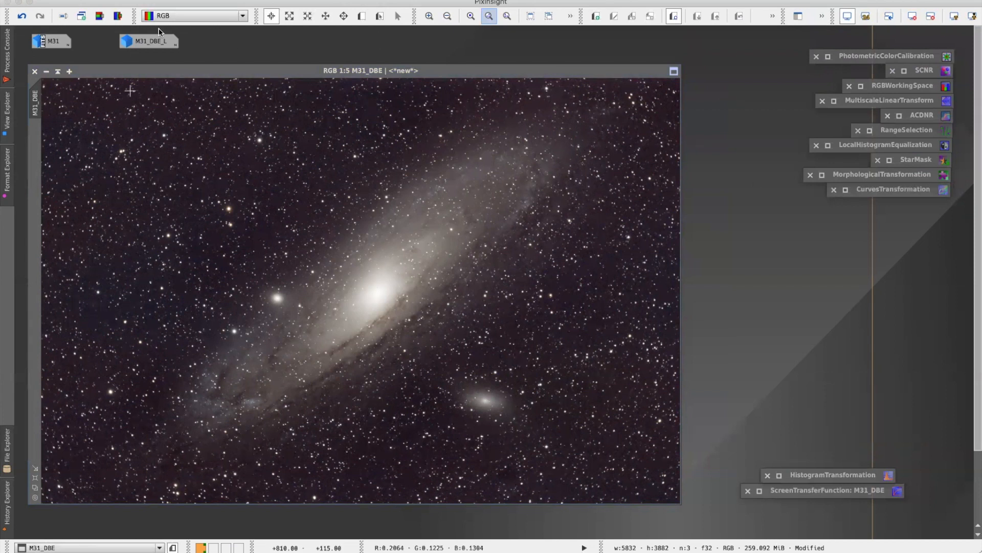
# Step: Extract the lightness of M31_DBE as a separate grayscale image and discard that copy
pyautogui.click(226, 1)
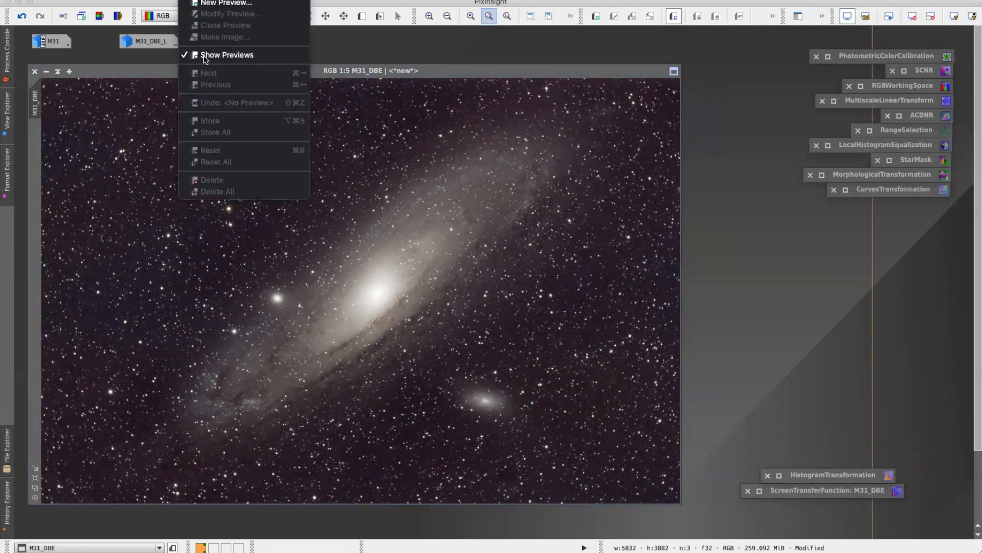
pyautogui.click(376, 49)
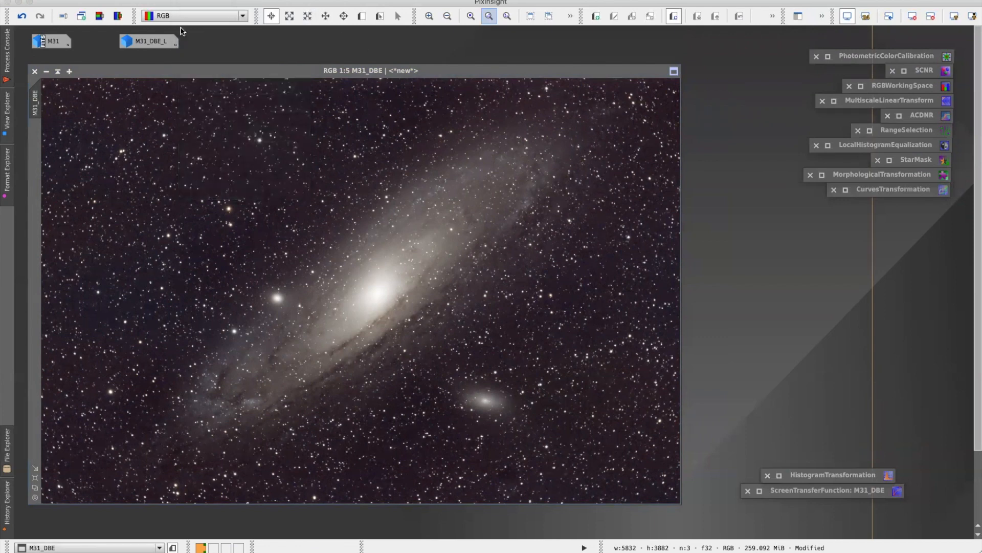
pyautogui.click(101, 16)
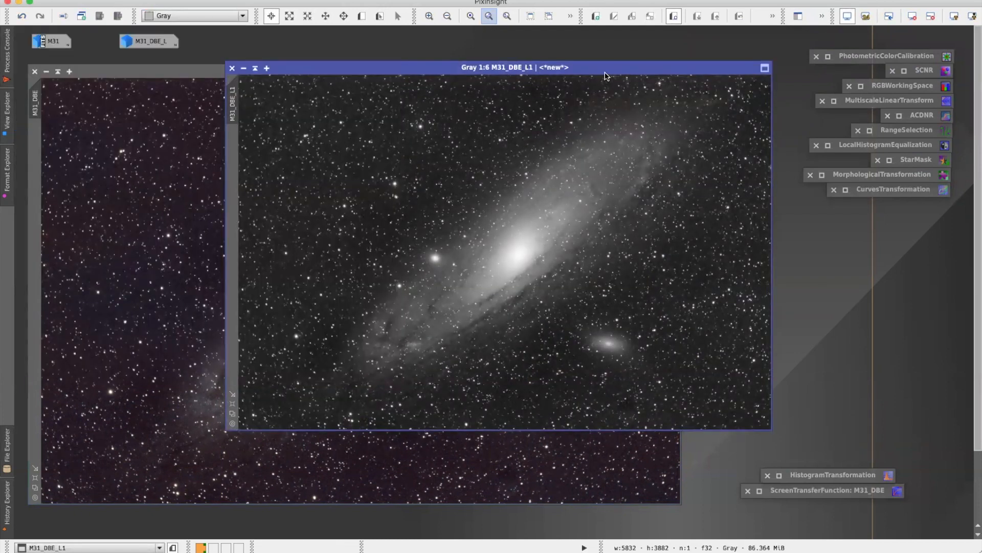
pyautogui.click(231, 69)
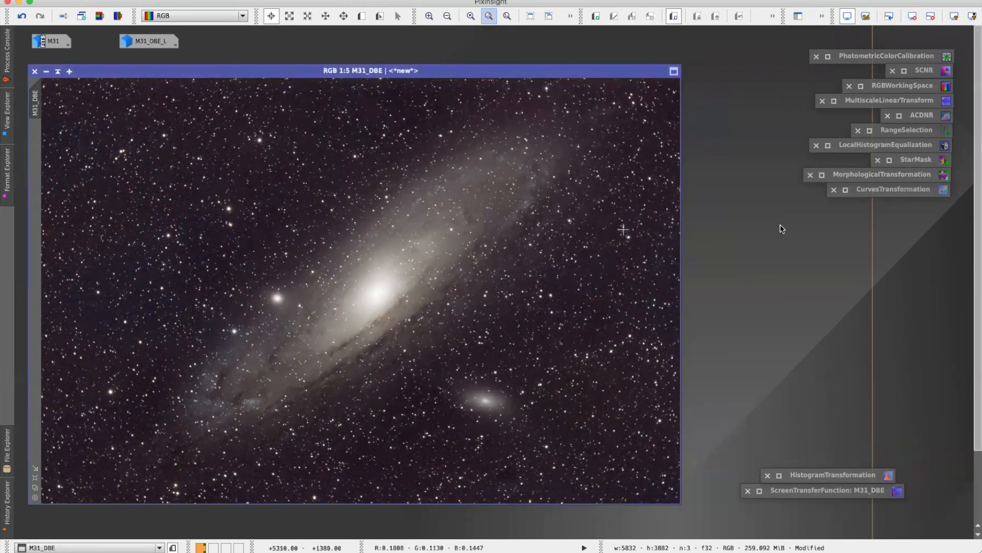
# Step: Preview RangeSelection on M31_DBE in real time from its reset settings, and set the lower limit to 0.26
pyautogui.doubleClick(898, 131)
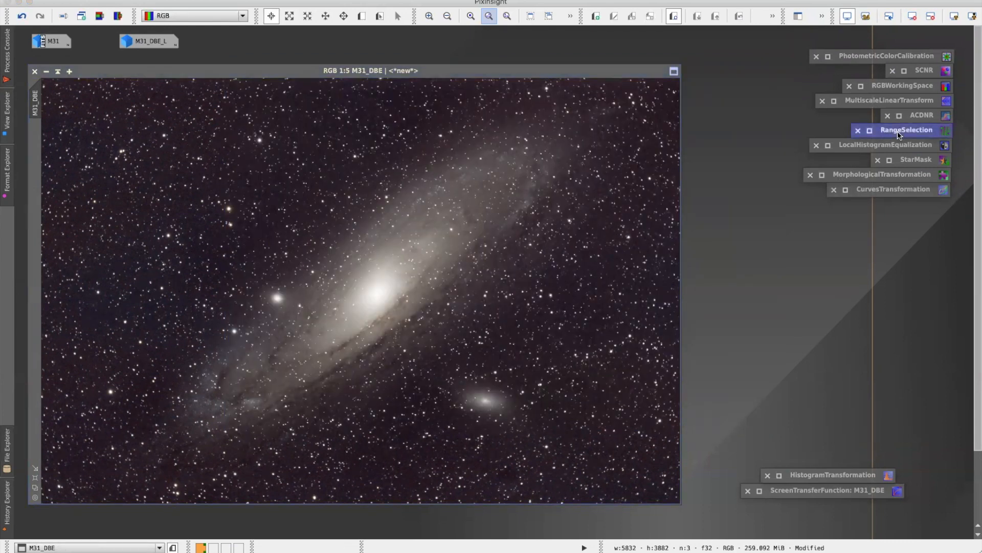
pyautogui.moveTo(822, 206); pyautogui.dragTo(822, 226)
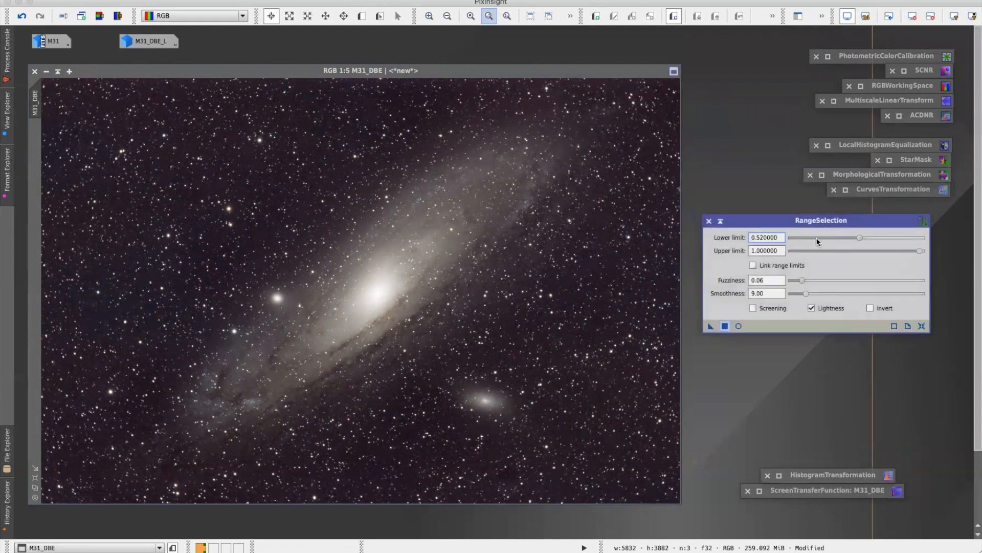
pyautogui.click(739, 327)
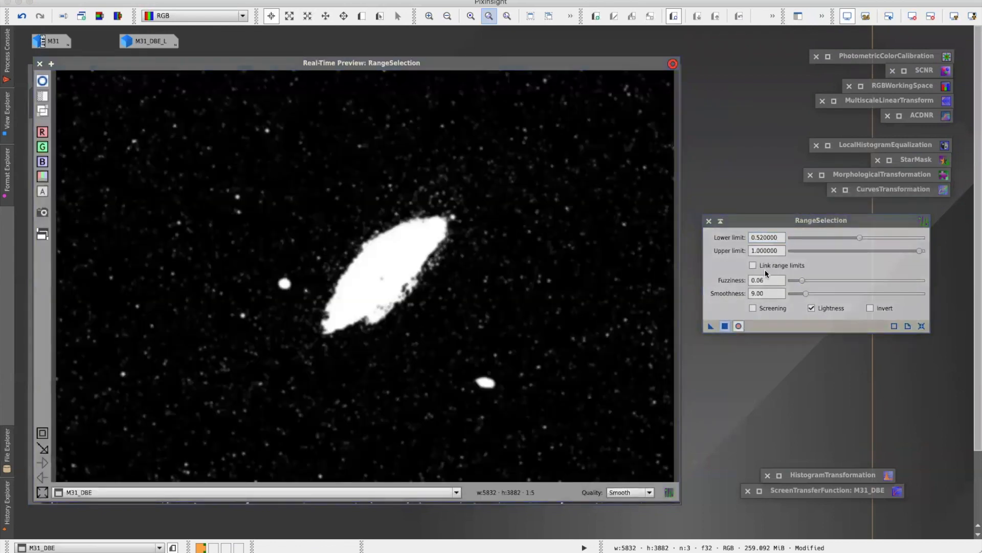
pyautogui.click(922, 327)
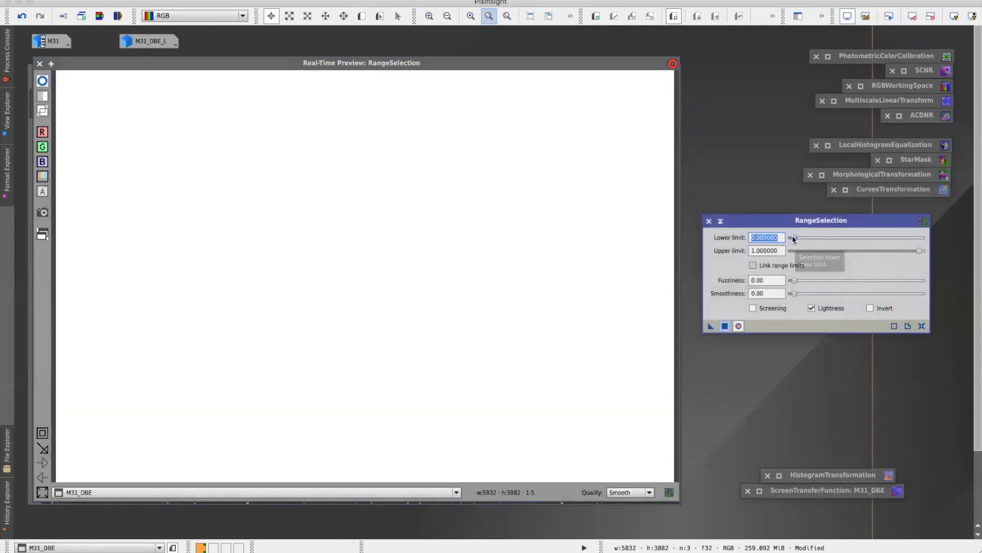
pyautogui.moveTo(809, 238); pyautogui.dragTo(818, 239)
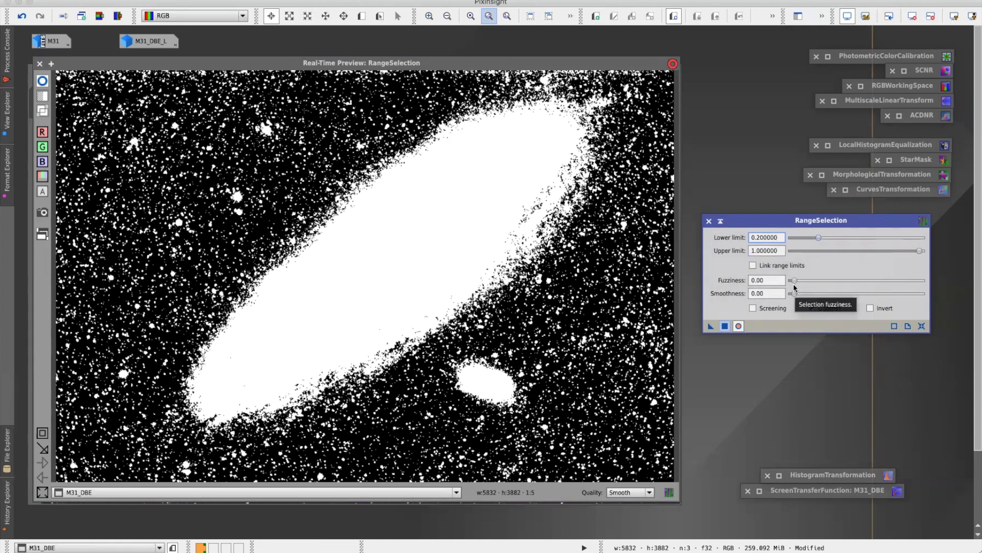
pyautogui.moveTo(818, 238)
pyautogui.mouseDown()
pyautogui.moveTo(787, 237)
pyautogui.moveTo(825, 240)
pyautogui.mouseUp()
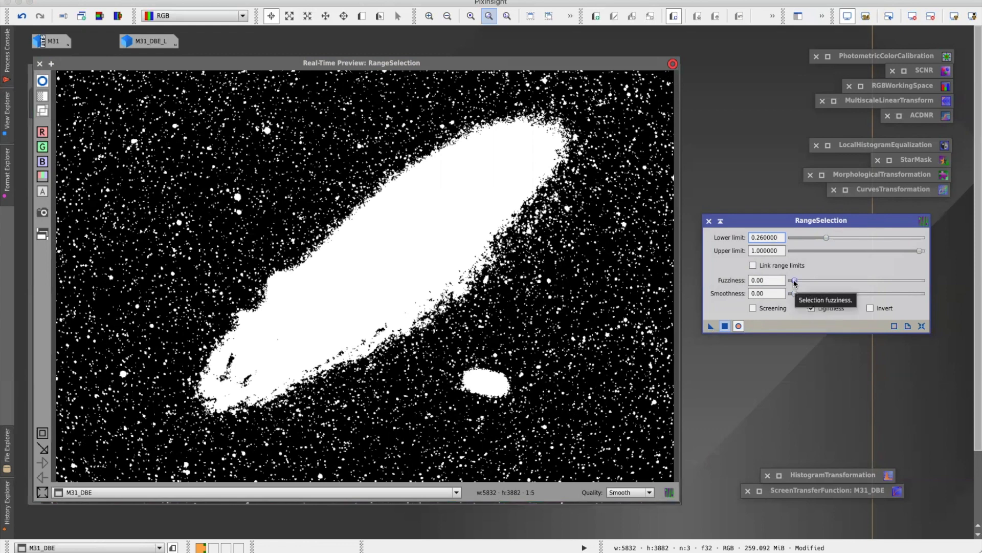
# Step: Try a RangeSelection fuzziness of 0.94, and set the fuzziness to 0.06 and the smoothness to 9
pyautogui.moveTo(795, 281); pyautogui.dragTo(913, 282)
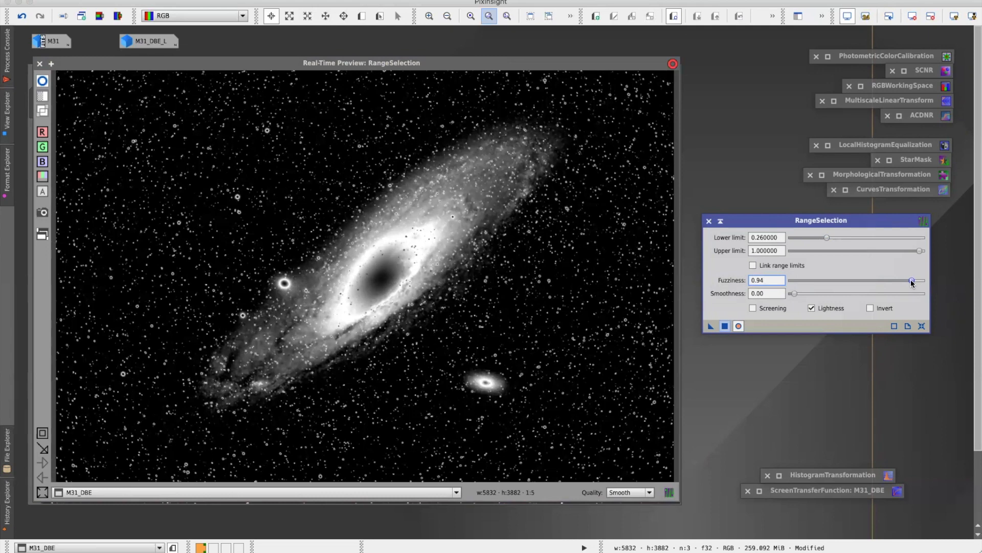
pyautogui.moveTo(913, 282); pyautogui.dragTo(796, 282)
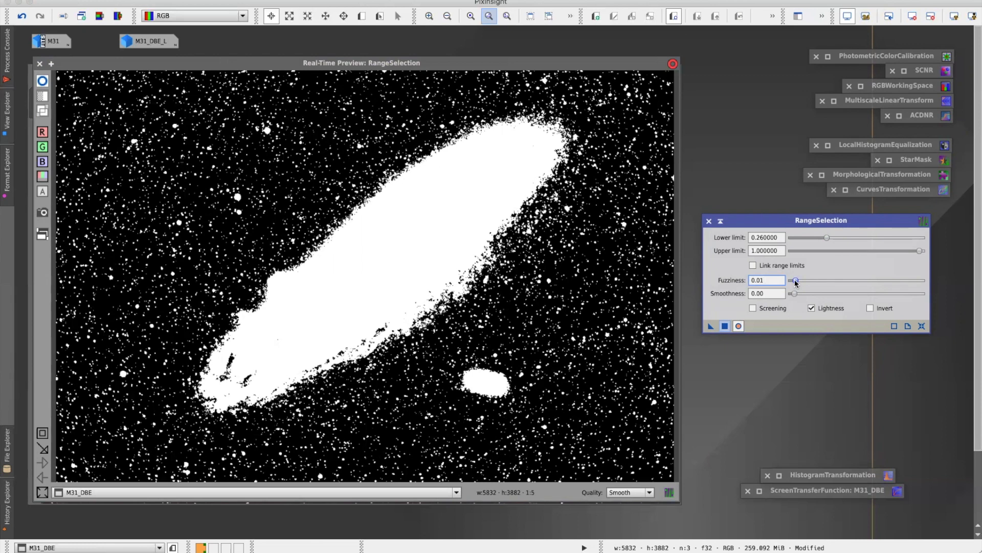
pyautogui.moveTo(796, 281); pyautogui.dragTo(803, 281)
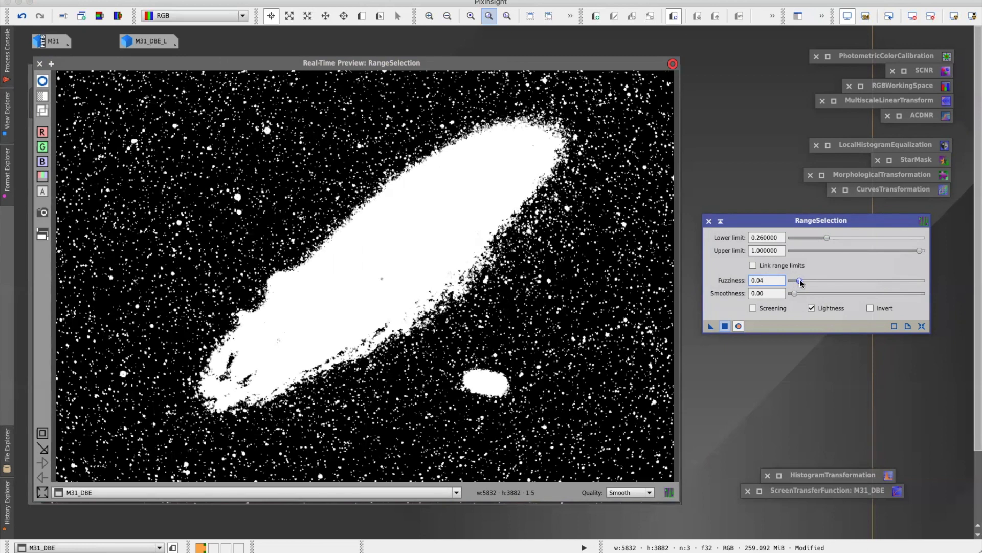
pyautogui.press('Tab')
pyautogui.moveTo(795, 296)
pyautogui.mouseDown()
pyautogui.moveTo(916, 296)
pyautogui.moveTo(807, 298)
pyautogui.mouseUp()
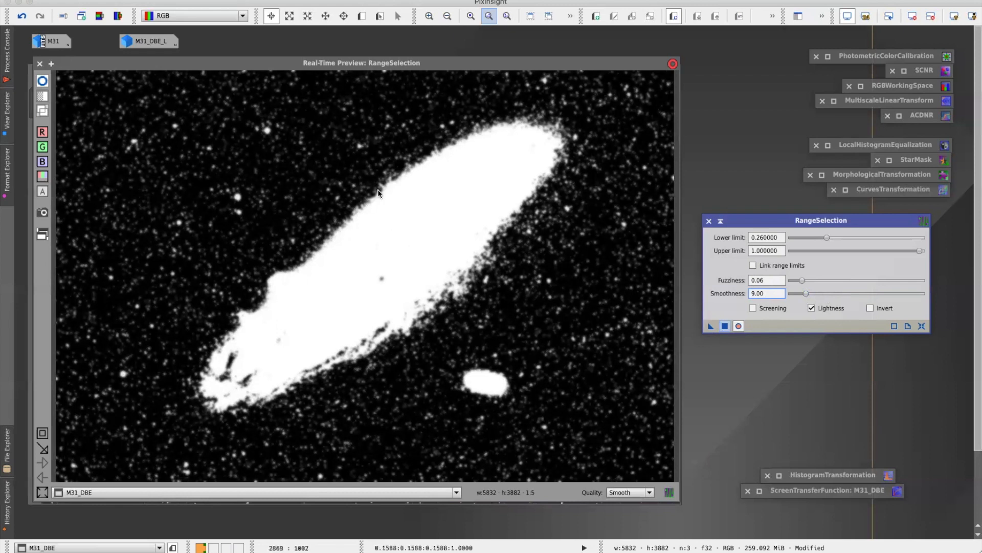
# Step: Compare RangeSelection lower limits of 0.24 and 0.84 in the real-time preview, and set the lower limit to 0.21
pyautogui.moveTo(829, 240)
pyautogui.mouseDown()
pyautogui.moveTo(853, 237)
pyautogui.moveTo(803, 237)
pyautogui.moveTo(827, 240)
pyautogui.mouseUp()
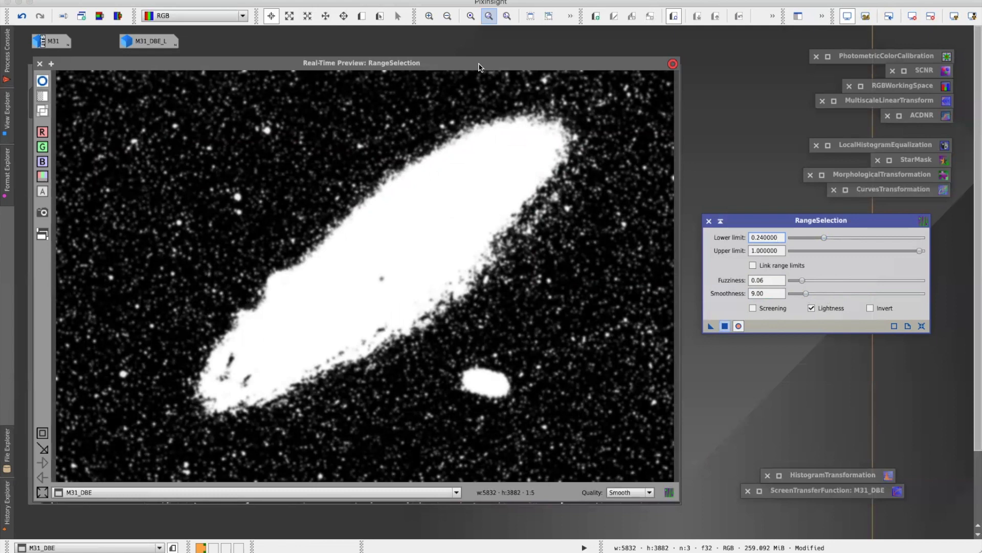
pyautogui.moveTo(480, 65)
pyautogui.mouseDown()
pyautogui.moveTo(486, 76)
pyautogui.moveTo(491, 58)
pyautogui.moveTo(530, 117)
pyautogui.moveTo(527, 63)
pyautogui.moveTo(542, 102)
pyautogui.moveTo(514, 83)
pyautogui.moveTo(508, 94)
pyautogui.moveTo(487, 81)
pyautogui.moveTo(452, 84)
pyautogui.moveTo(471, 81)
pyautogui.mouseUp()
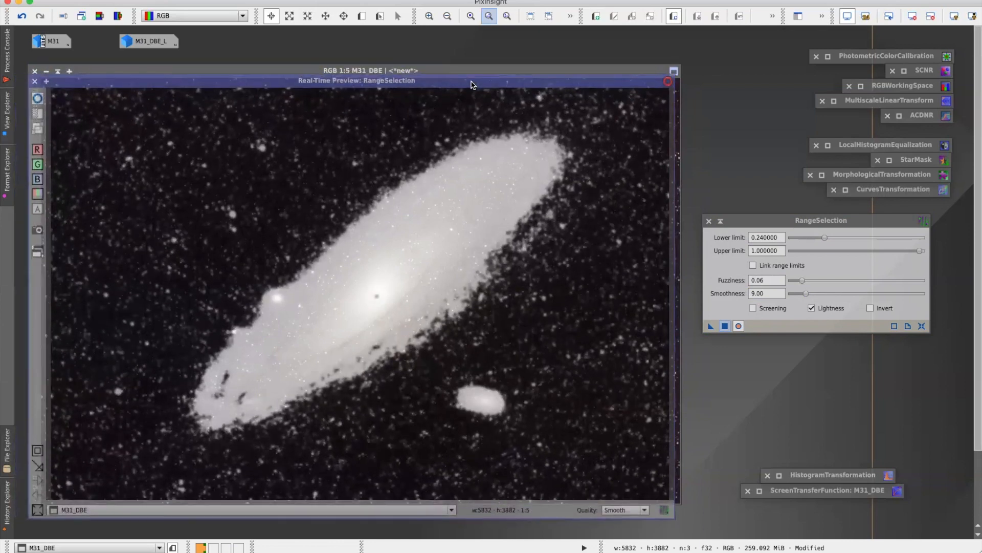
pyautogui.moveTo(823, 237); pyautogui.dragTo(898, 237)
pyautogui.moveTo(438, 83)
pyautogui.mouseDown()
pyautogui.moveTo(440, 65)
pyautogui.moveTo(439, 80)
pyautogui.mouseUp()
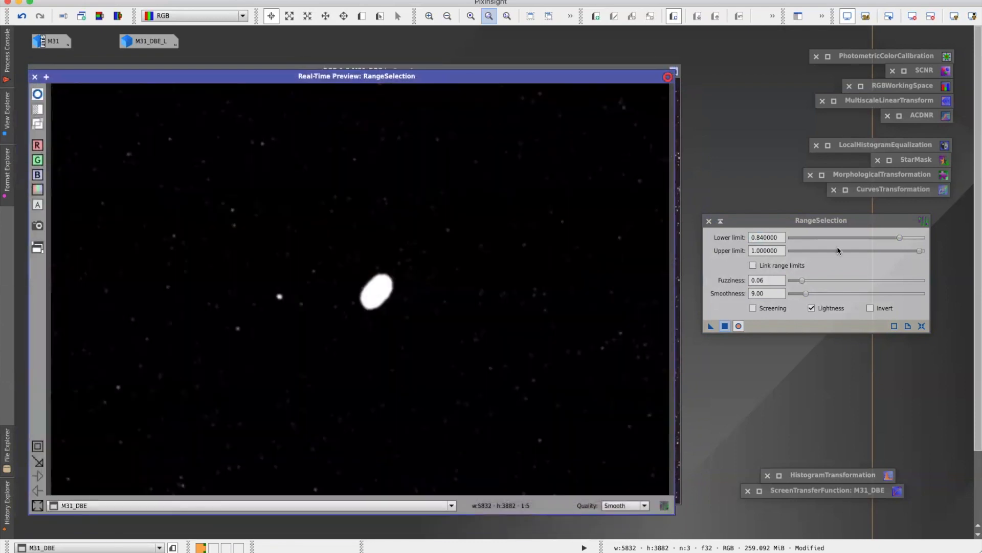
pyautogui.moveTo(896, 237); pyautogui.dragTo(818, 243)
pyautogui.moveTo(441, 83)
pyautogui.mouseDown()
pyautogui.moveTo(453, 65)
pyautogui.moveTo(440, 89)
pyautogui.mouseUp()
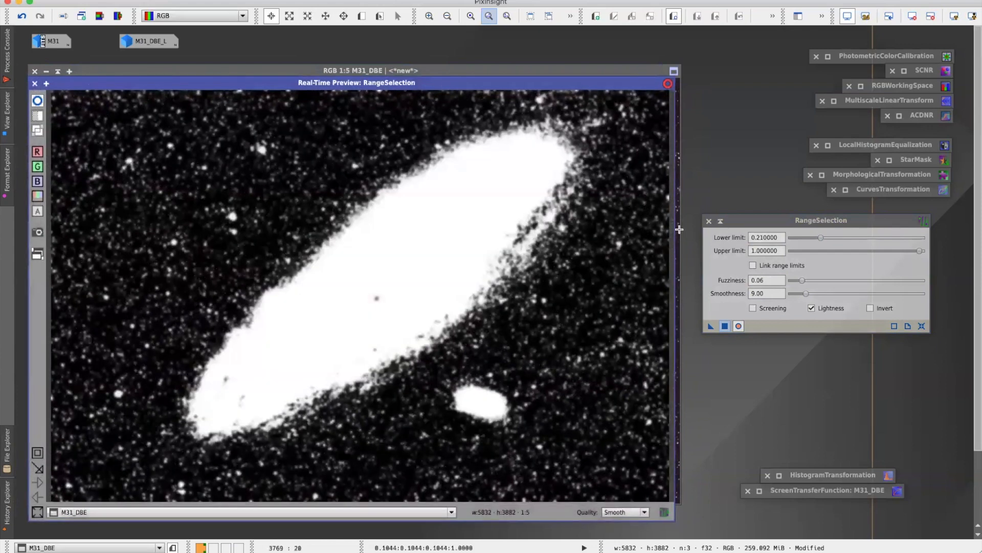
# Step: End the real-time preview, generate the range mask image, and collapse RangeSelection
pyautogui.click(34, 84)
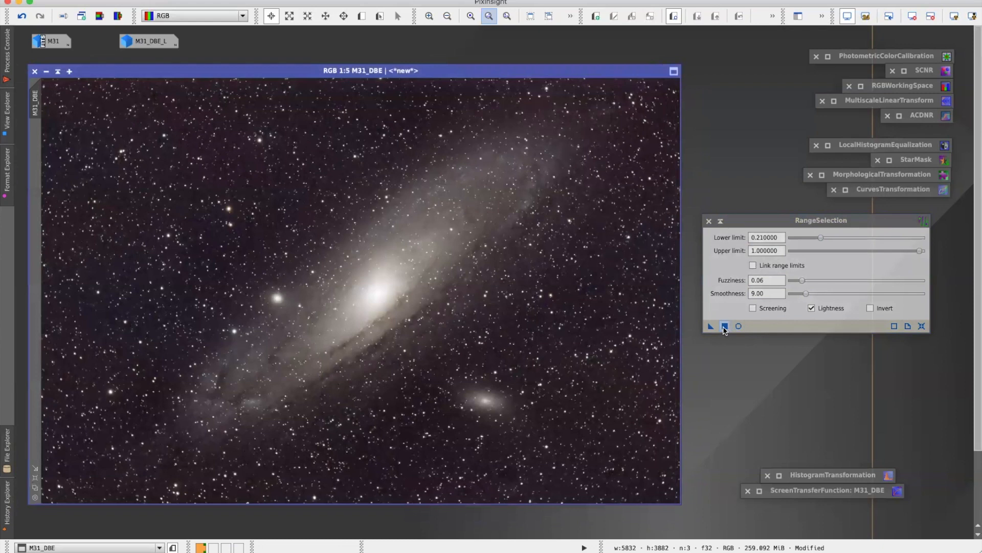
pyautogui.click(724, 325)
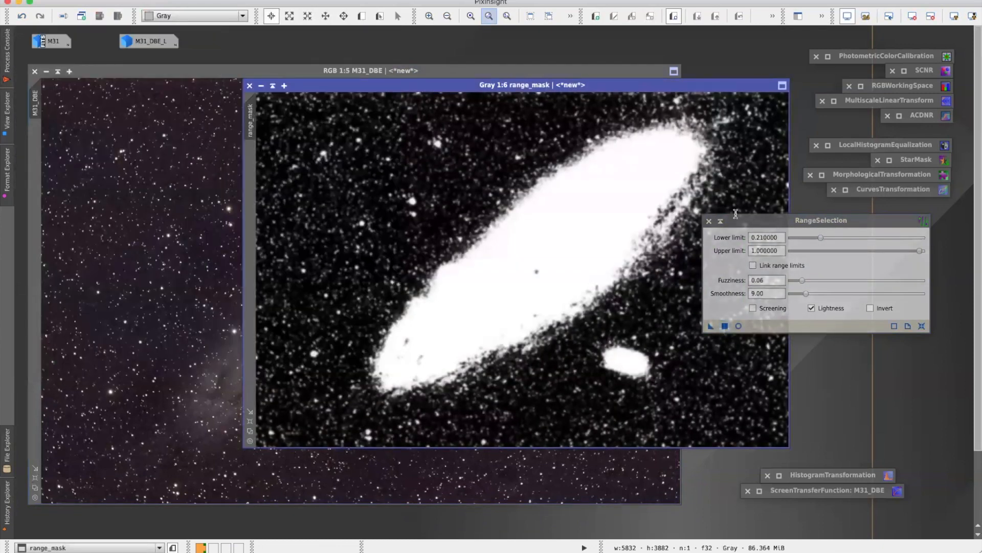
pyautogui.click(720, 221)
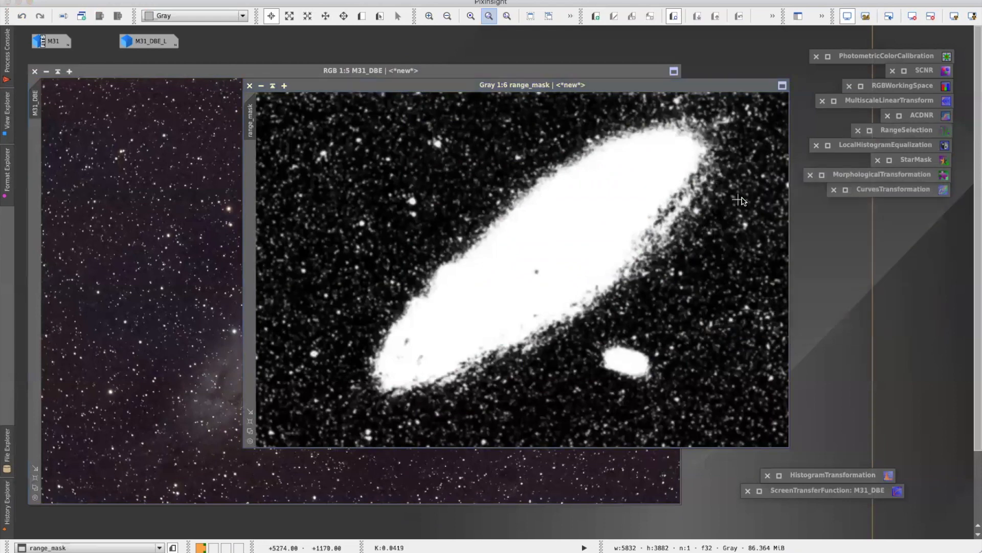
# Step: Apply range_mask as a mask to M31_DBE and show the mask overlay on the image
pyautogui.moveTo(649, 96); pyautogui.dragTo(650, 145)
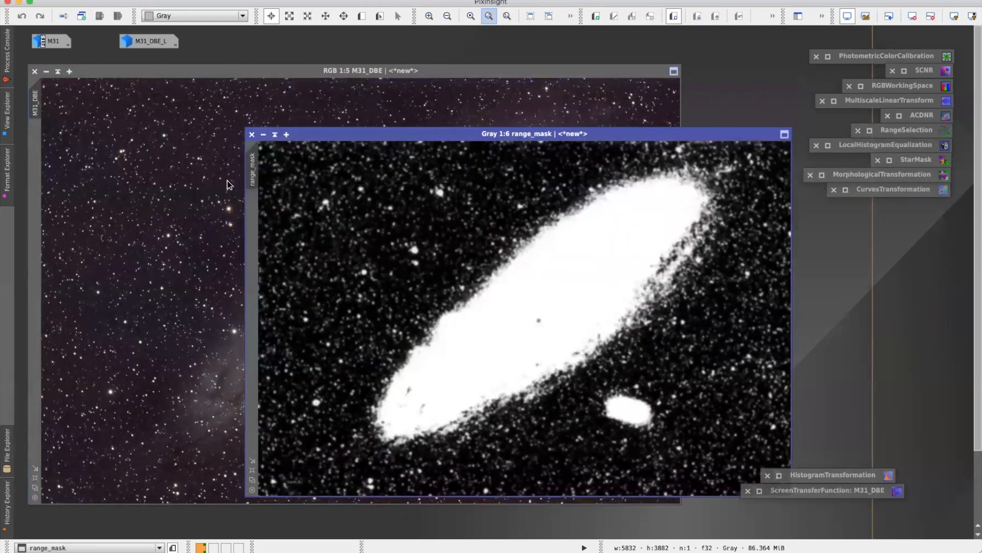
pyautogui.moveTo(148, 185); pyautogui.dragTo(35, 161)
pyautogui.moveTo(33, 164); pyautogui.dragTo(33, 163)
pyautogui.click(208, 75)
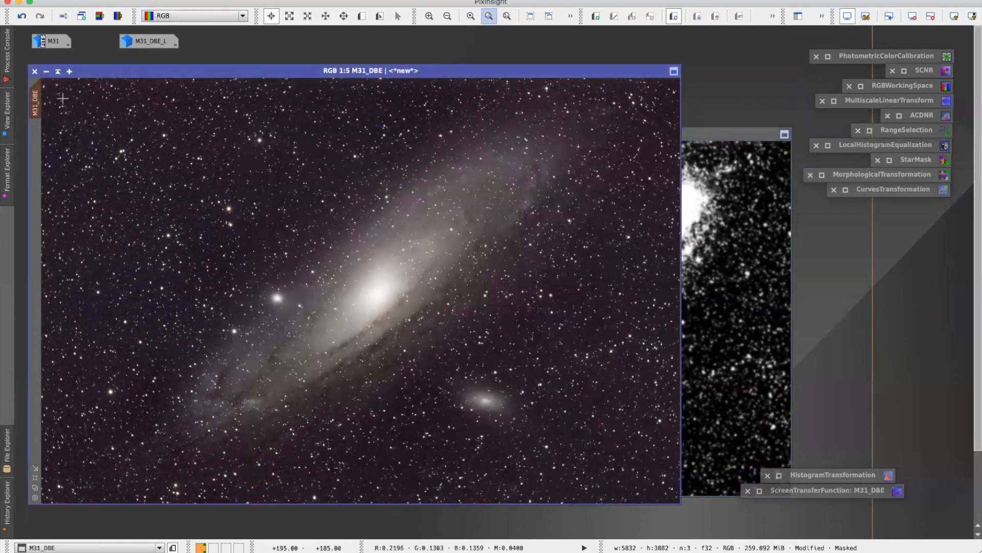
pyautogui.click(231, 0)
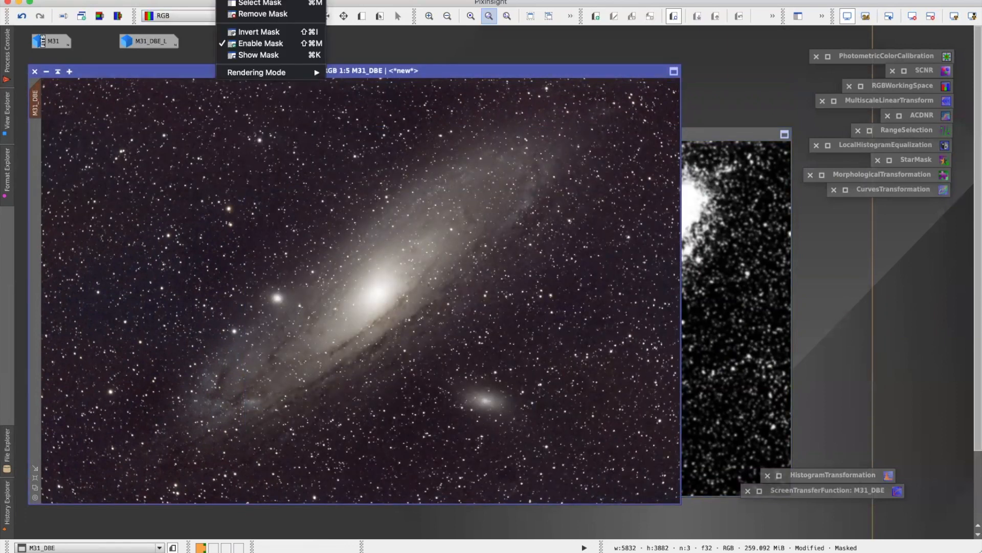
pyautogui.click(250, 58)
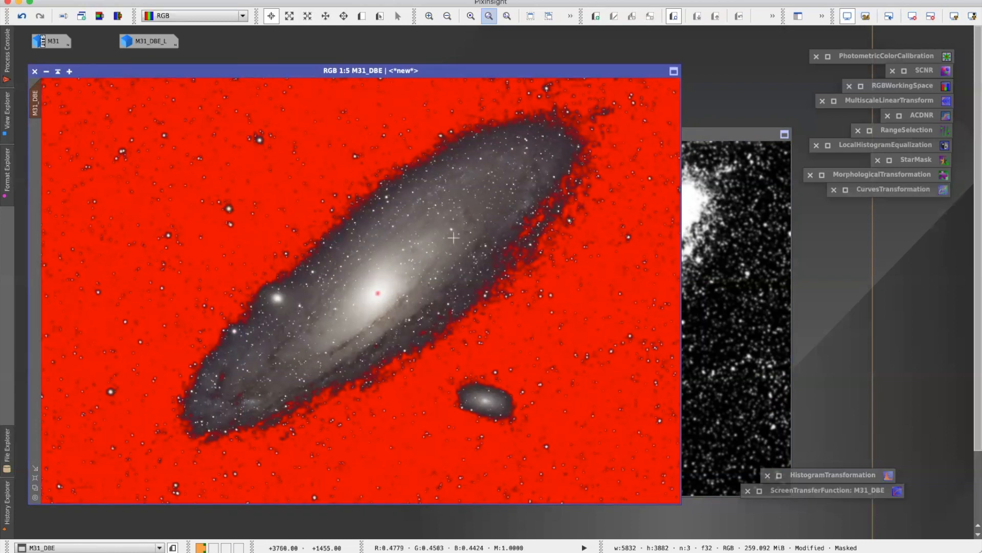
# Step: Reduce the range_mask image to an icon and park it beside the M31_DBE_L icon
pyautogui.click(719, 135)
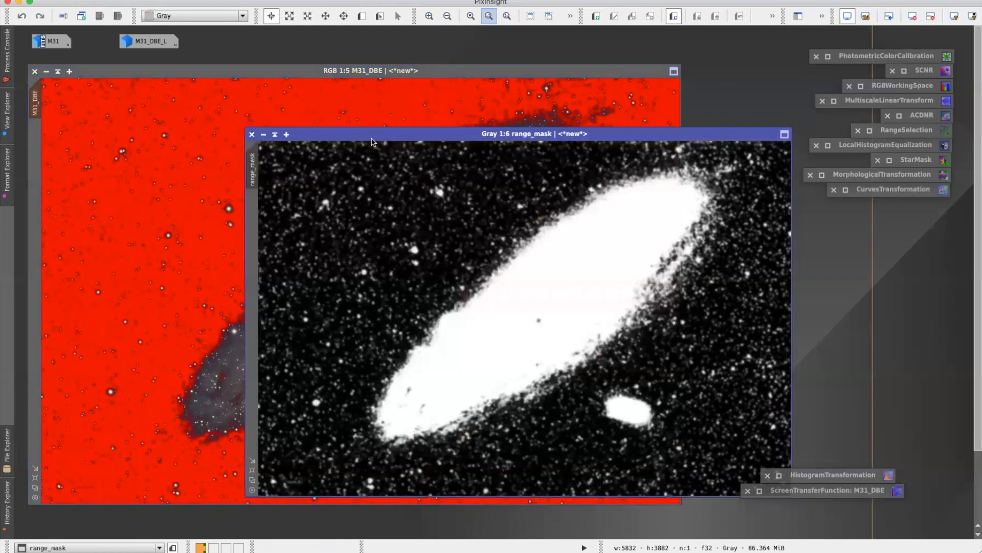
pyautogui.click(275, 134)
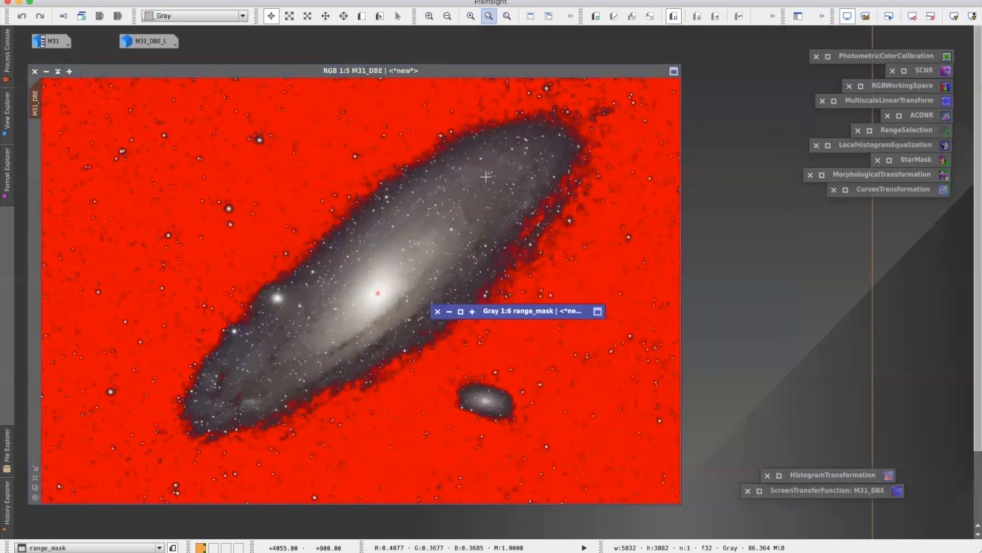
pyautogui.click(448, 311)
pyautogui.moveTo(551, 316); pyautogui.dragTo(224, 42)
# Step: Hide the mask overlay on M31_DBE, leaving the mask enabled, and reposition the image window
pyautogui.click(230, 1)
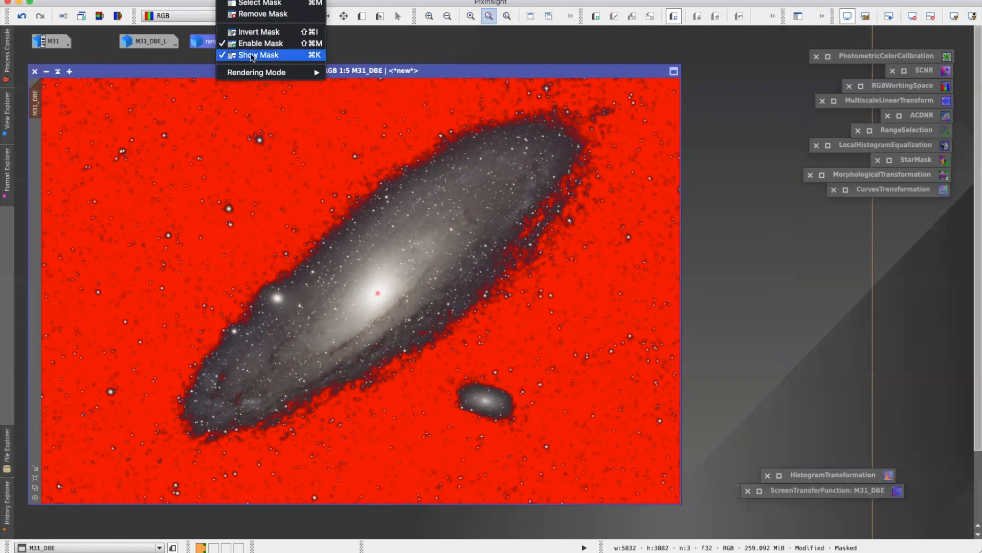
pyautogui.click(252, 55)
pyautogui.moveTo(277, 73); pyautogui.dragTo(301, 77)
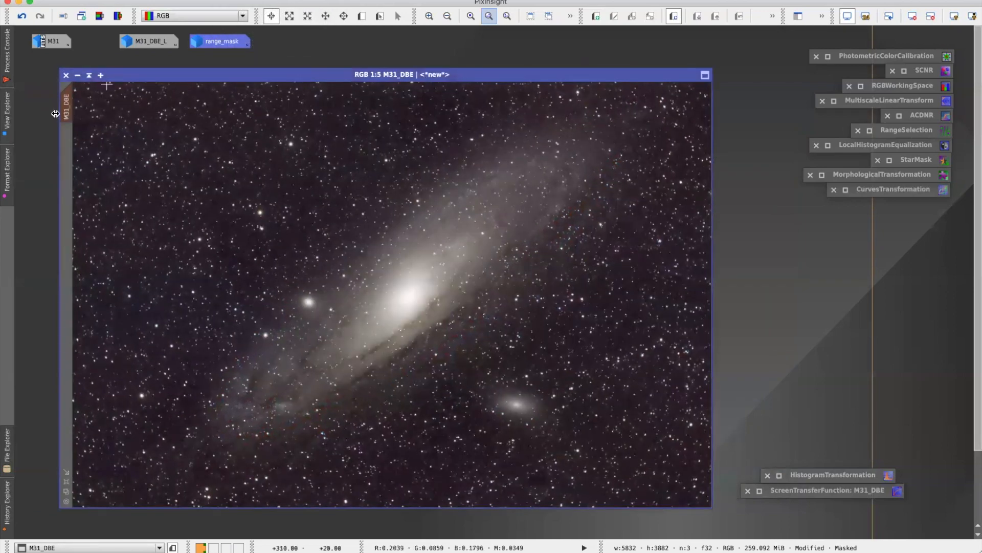
pyautogui.moveTo(75, 99)
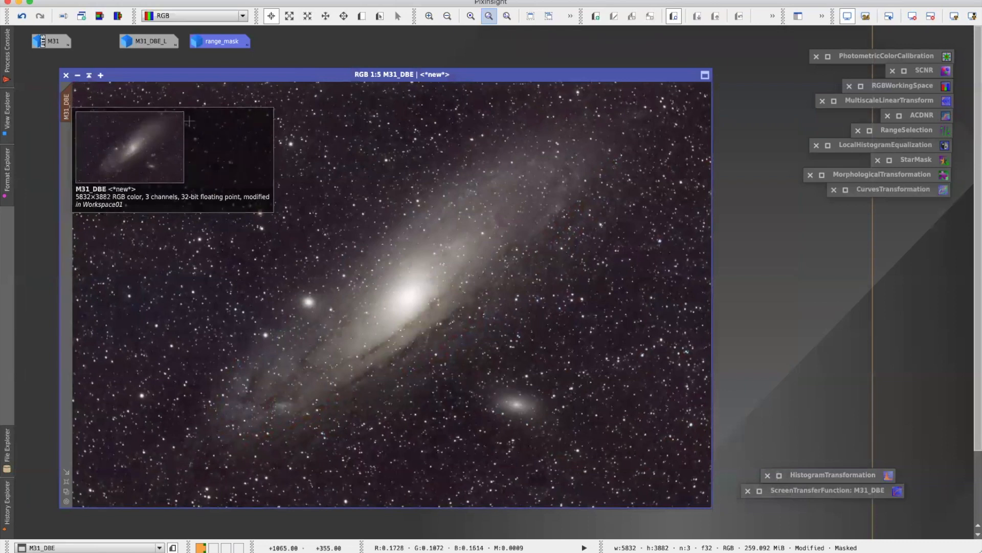
pyautogui.moveTo(588, 74); pyautogui.dragTo(573, 75)
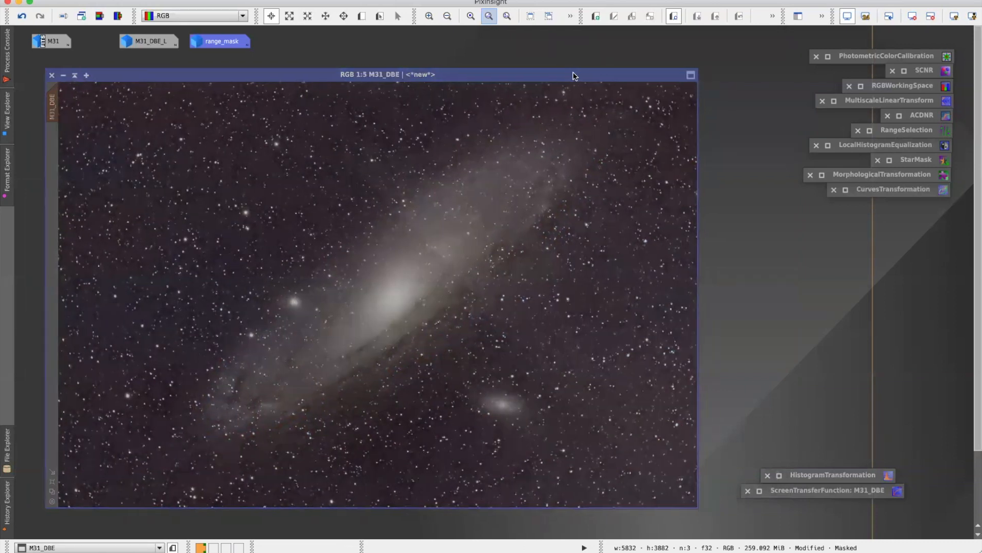
# Step: Preview LocalHistogramEqualization on M31_DBE in real time with amounts of 1.0 and 0.3, set the amount to 0.34, and end the preview
pyautogui.doubleClick(893, 149)
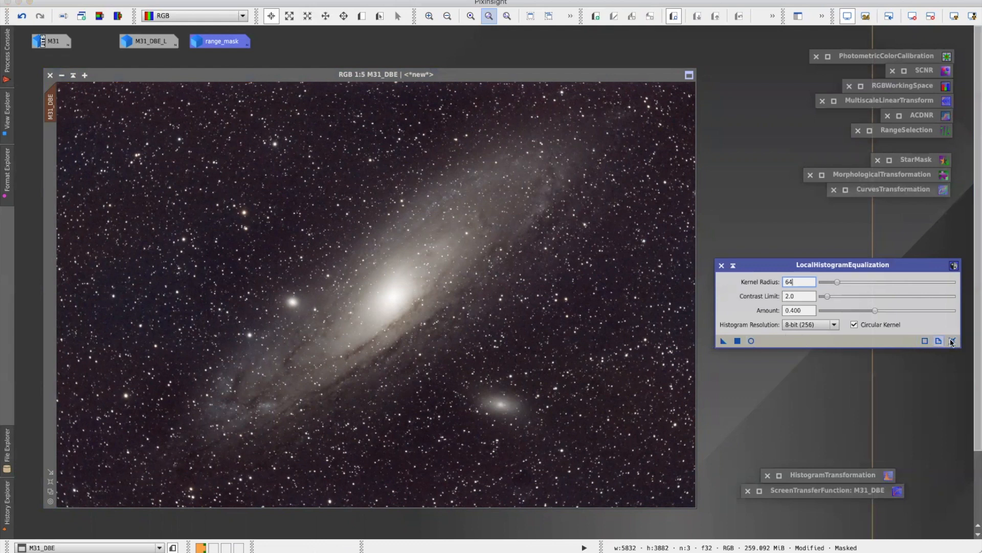
pyautogui.moveTo(875, 310); pyautogui.dragTo(950, 310)
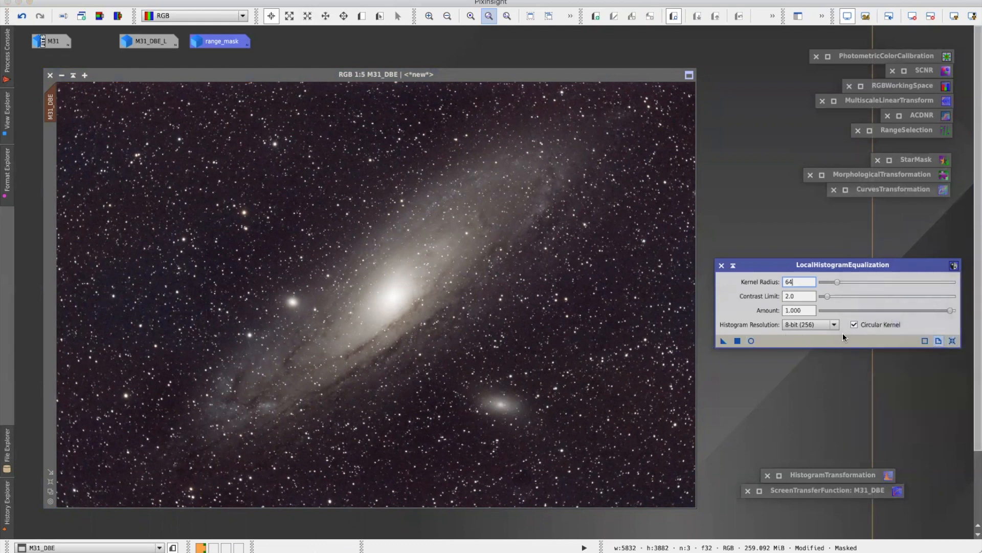
pyautogui.click(751, 341)
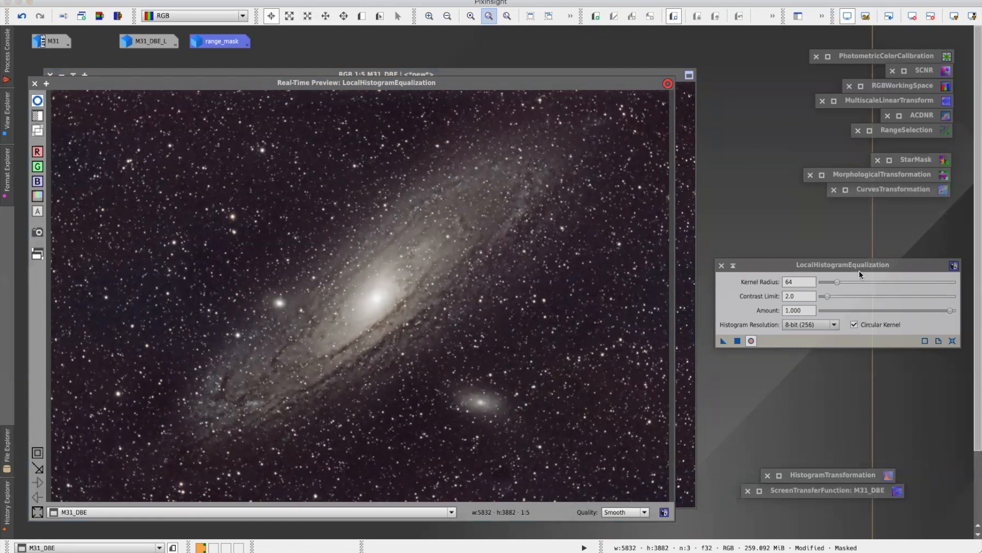
pyautogui.moveTo(950, 312); pyautogui.dragTo(861, 314)
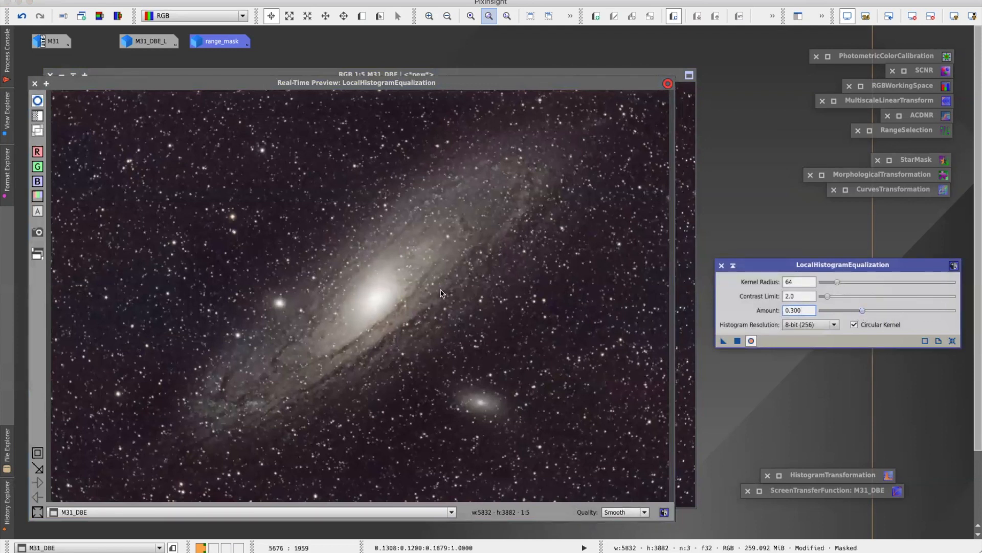
pyautogui.moveTo(861, 312); pyautogui.dragTo(866, 312)
pyautogui.click(34, 84)
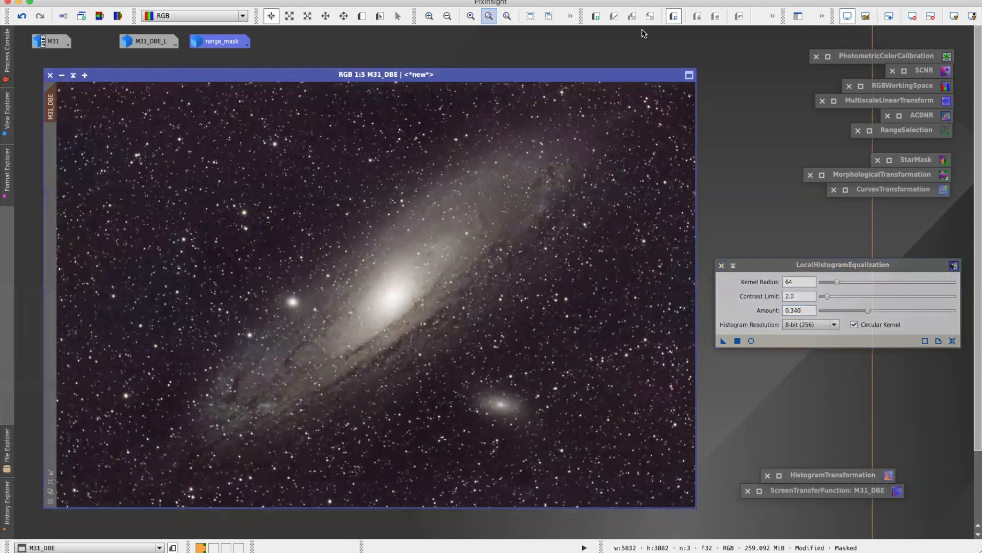
# Step: Define a preview of about 3815 by 3355 pixels around the galaxy and apply LocalHistogramEqualization to it
pyautogui.click(362, 15)
pyautogui.moveTo(186, 97); pyautogui.dragTo(590, 452)
pyautogui.moveTo(605, 467); pyautogui.dragTo(604, 466)
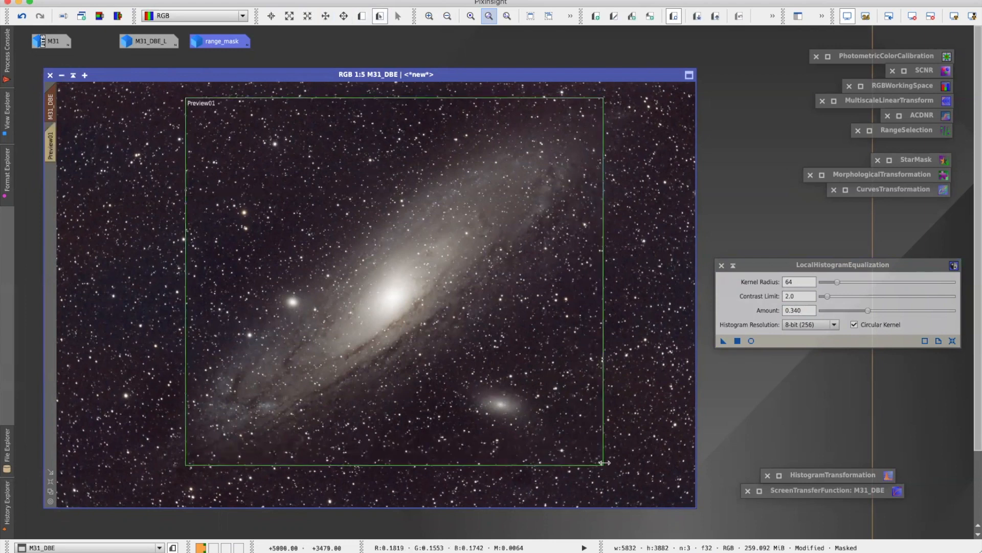
pyautogui.click(50, 145)
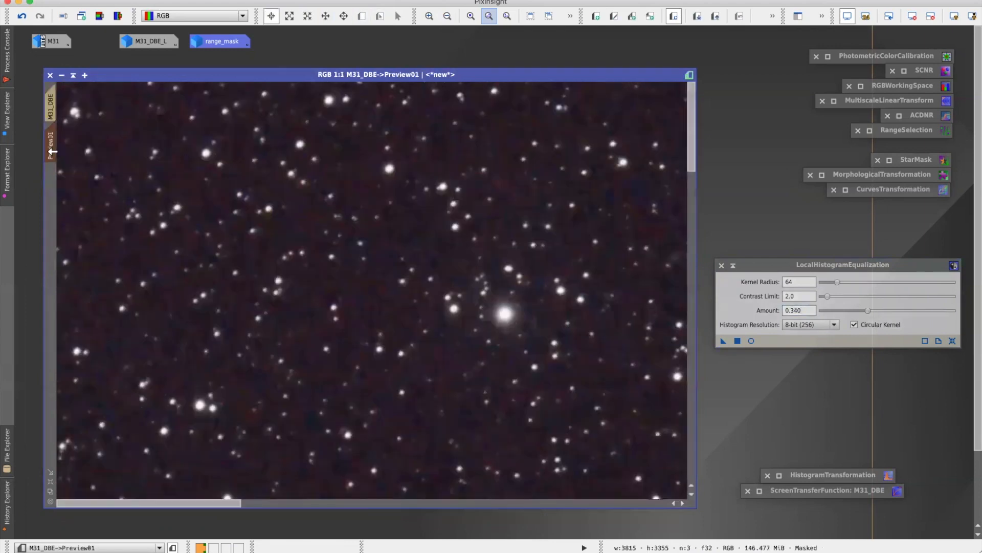
pyautogui.scroll(2, 563, 320)
pyautogui.scroll(-4, 542, 326)
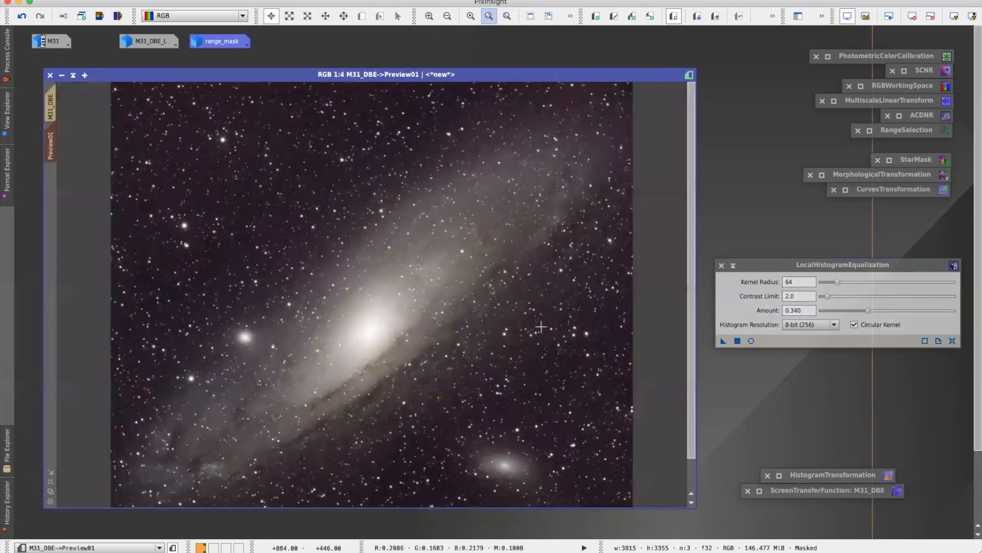
pyautogui.moveTo(723, 341); pyautogui.dragTo(420, 317)
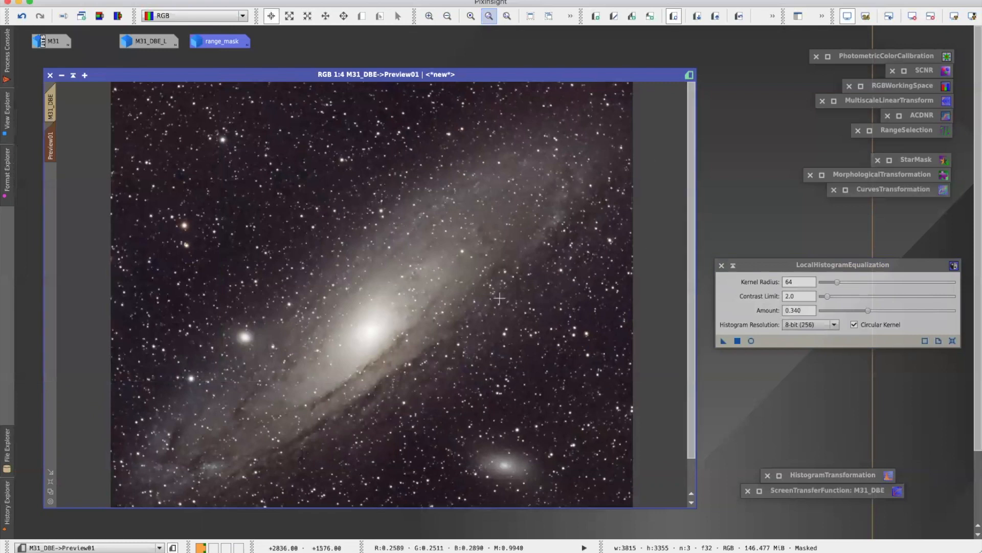
# Step: Examine the galaxy core and dust lanes in Preview01, switching repeatedly between the states before and after LocalHistogramEqualization
pyautogui.scroll(2, 409, 307)
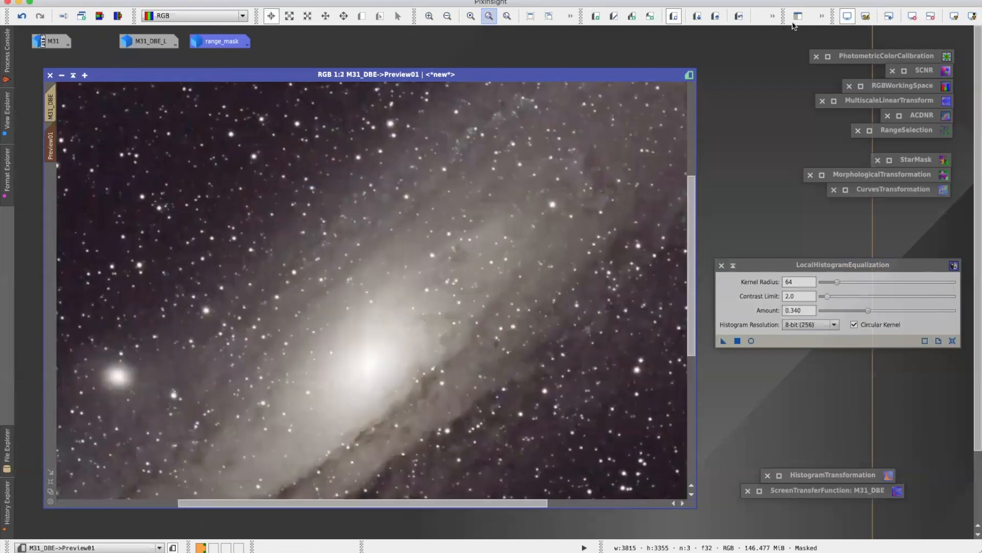
pyautogui.click(738, 18)
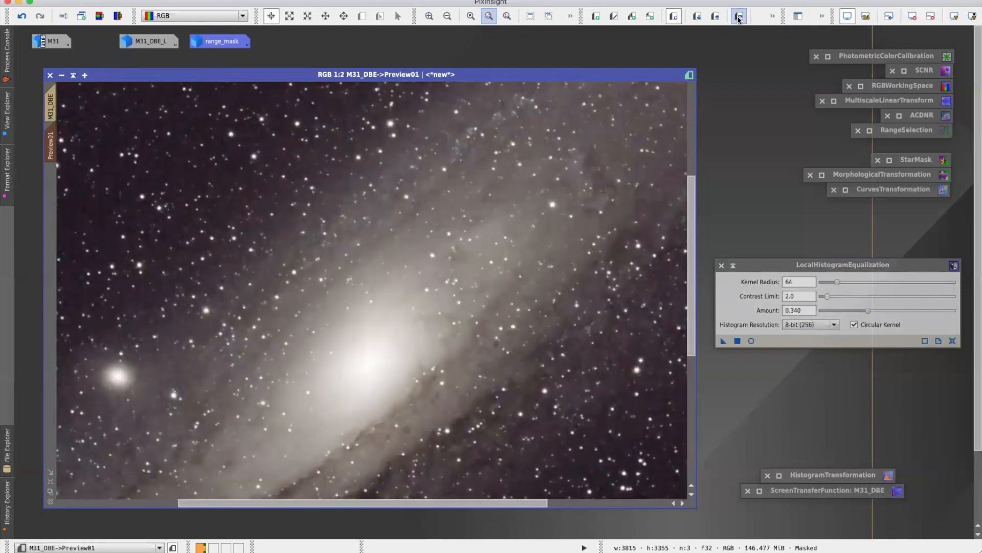
pyautogui.click(738, 18)
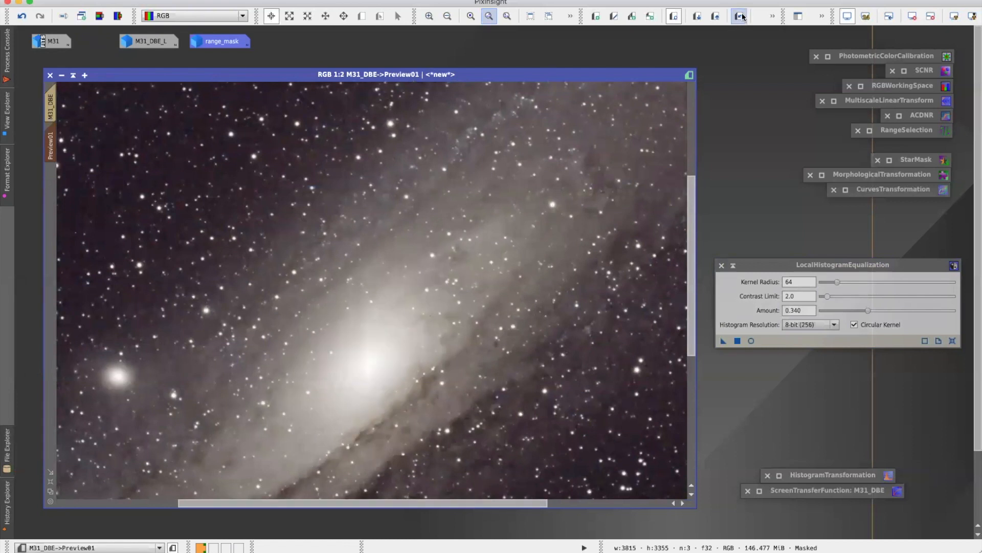
pyautogui.click(740, 18)
pyautogui.click(740, 18)
pyautogui.click(740, 17)
pyautogui.click(739, 18)
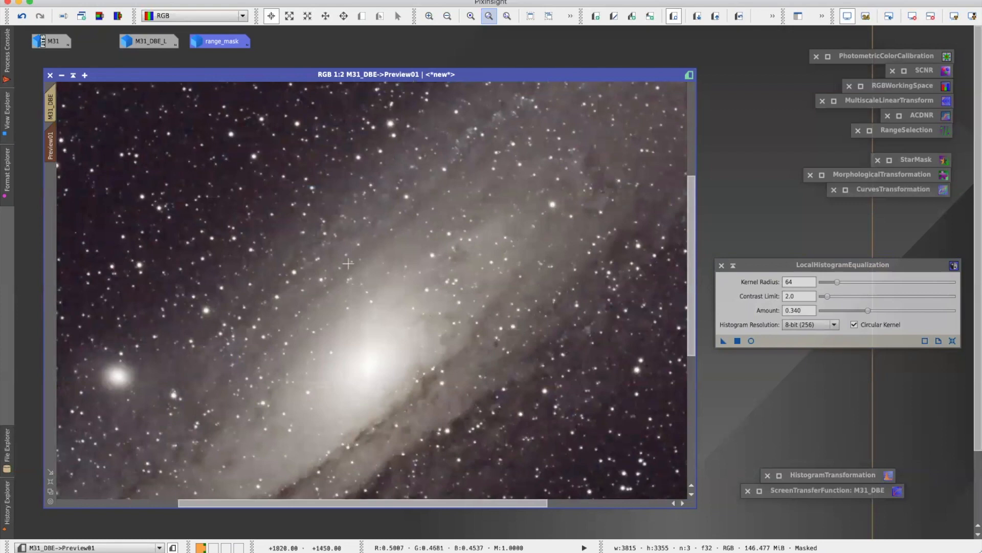
pyautogui.click(740, 18)
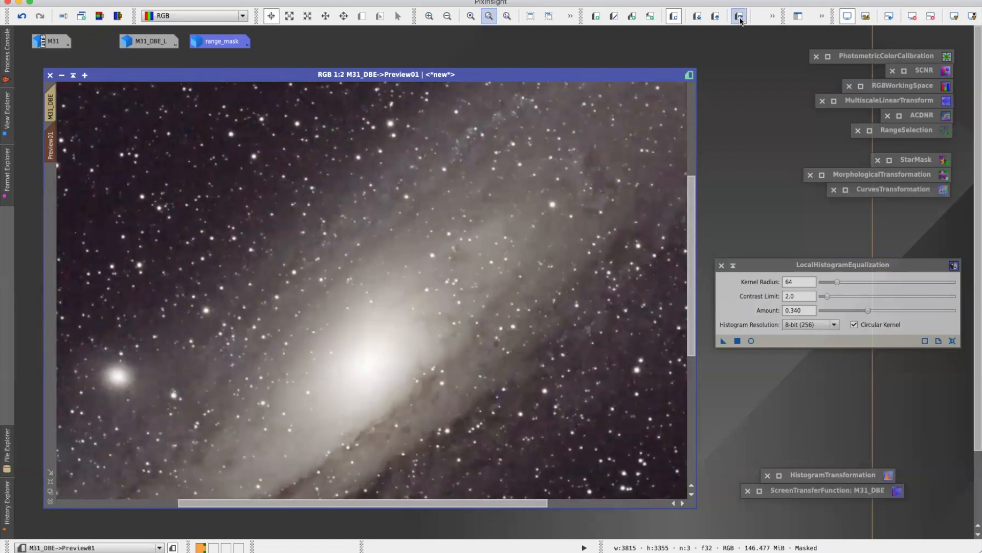
# Step: Compare the whole galaxy disc in Preview01 with and without LocalHistogramEqualization, at closer and wider magnifications
pyautogui.click(740, 18)
pyautogui.scroll(2, 465, 333)
pyautogui.scroll(-3, 464, 333)
pyautogui.scroll(1, 464, 334)
pyautogui.scroll(-1, 465, 333)
pyautogui.click(741, 17)
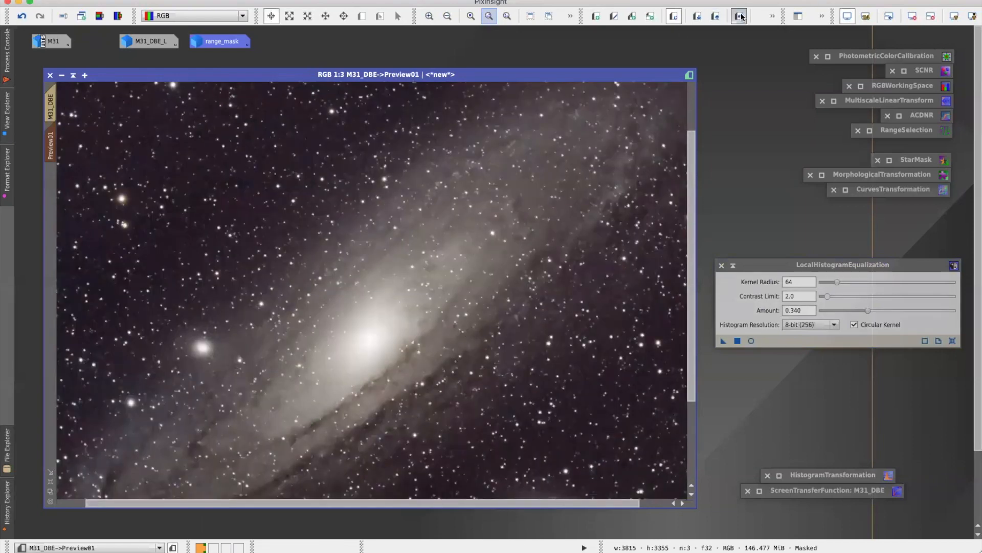
pyautogui.click(741, 17)
# Step: Delete all previews and apply LocalHistogramEqualization with an amount of 0.34 to the full M31_DBE image, and collapse the process window
pyautogui.click(194, 0)
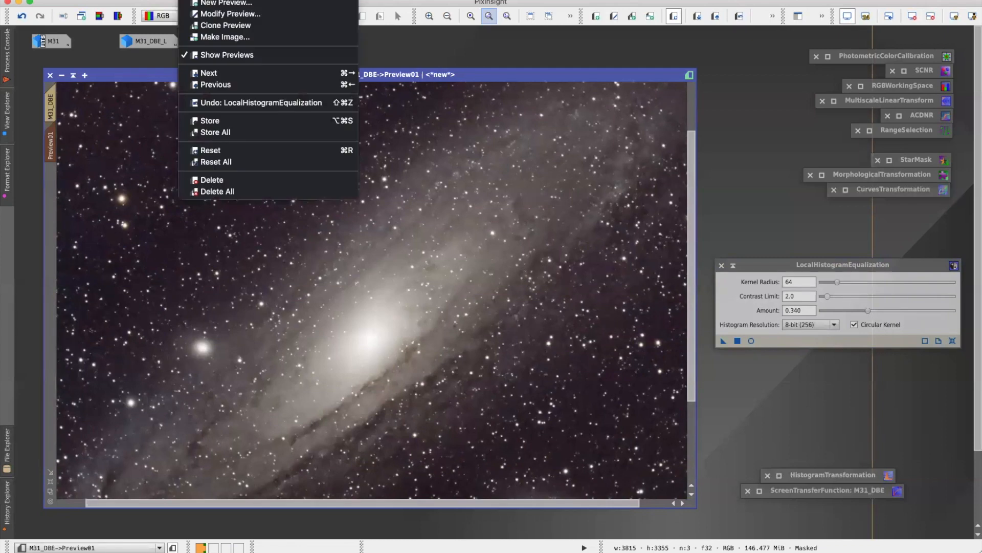
pyautogui.click(220, 192)
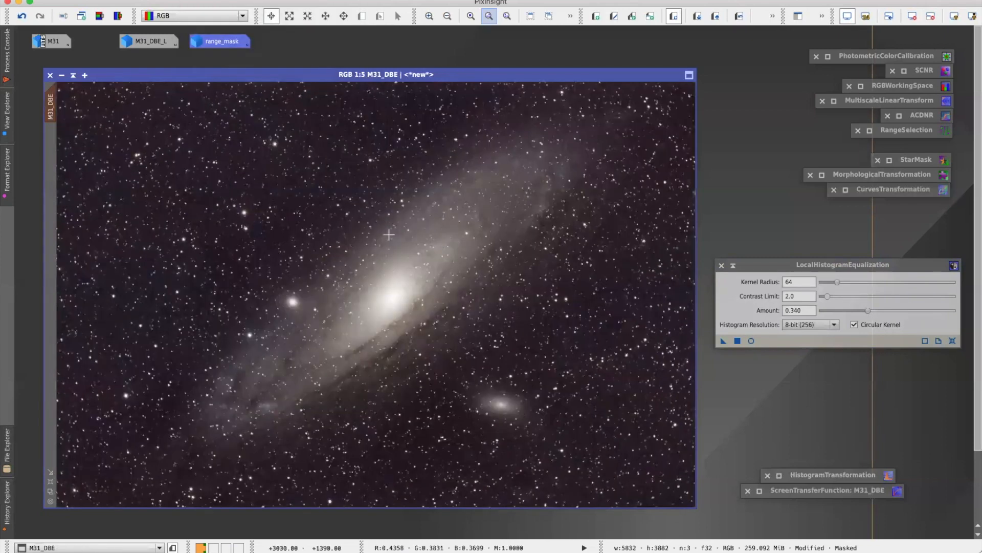
pyautogui.moveTo(726, 343); pyautogui.dragTo(484, 301)
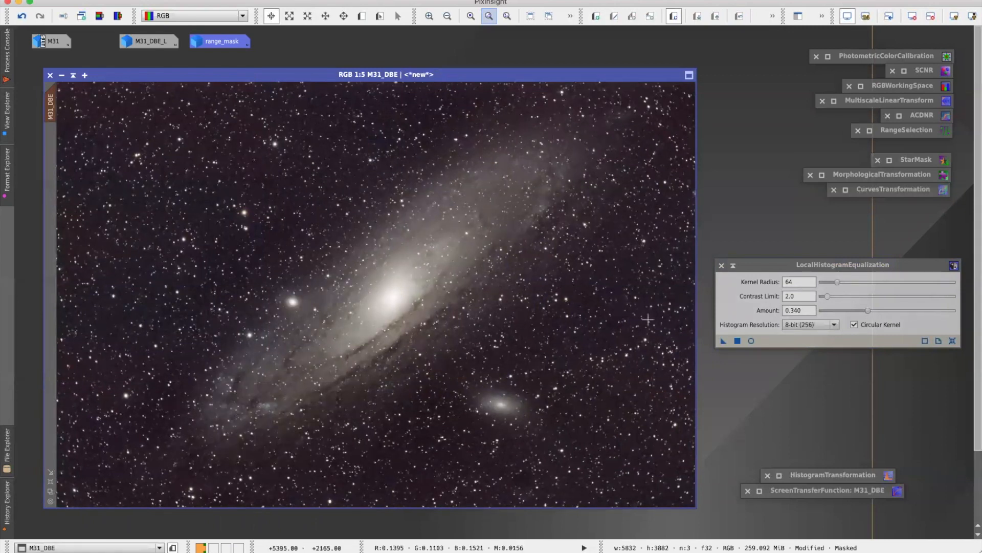
pyautogui.click(733, 265)
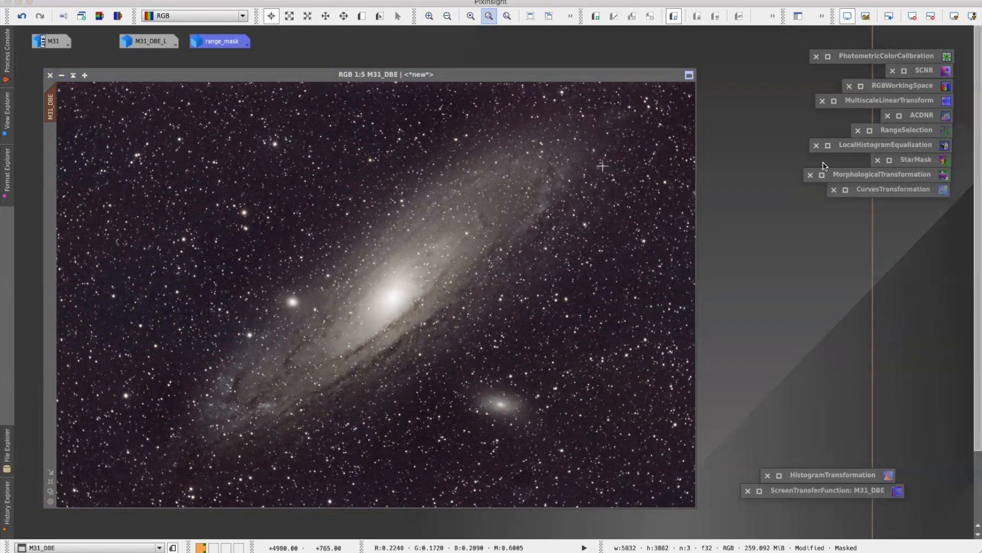
# Step: Preview RangeSelection on M31_DBE in real time, isolate the galaxy core with a lower limit of 0.68, and end the preview
pyautogui.doubleClick(904, 131)
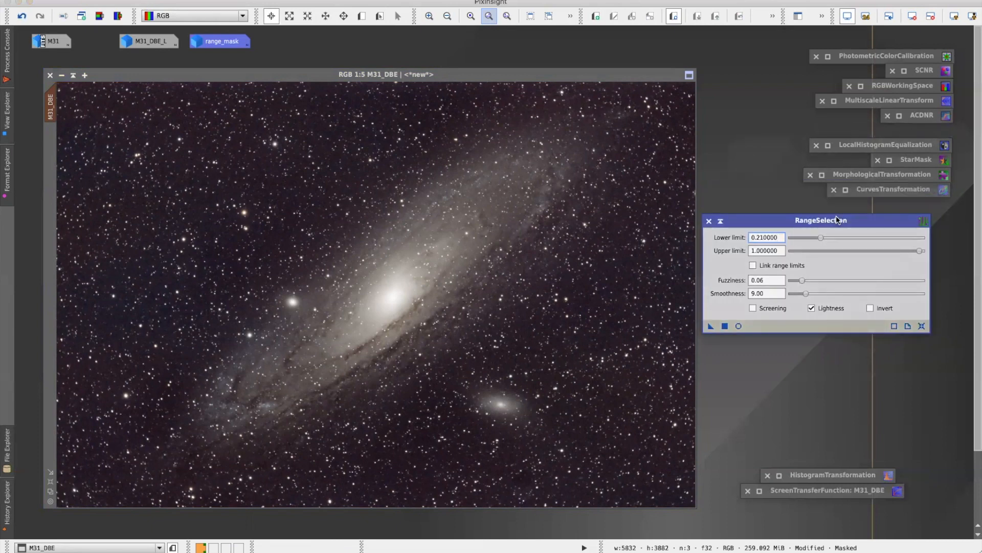
pyautogui.click(738, 326)
pyautogui.moveTo(821, 239); pyautogui.dragTo(871, 239)
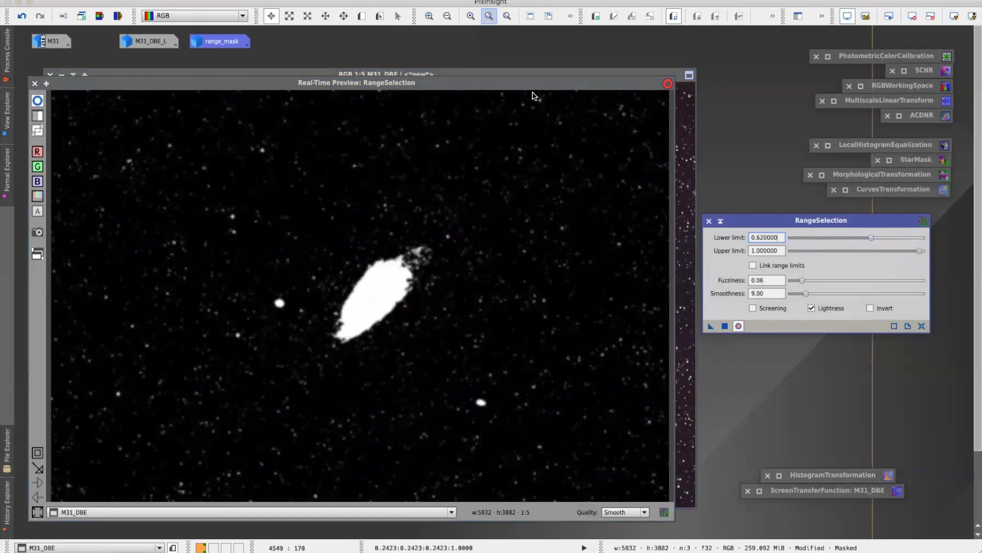
pyautogui.moveTo(536, 82)
pyautogui.mouseDown()
pyautogui.moveTo(552, 113)
pyautogui.moveTo(534, 82)
pyautogui.moveTo(546, 76)
pyautogui.mouseUp()
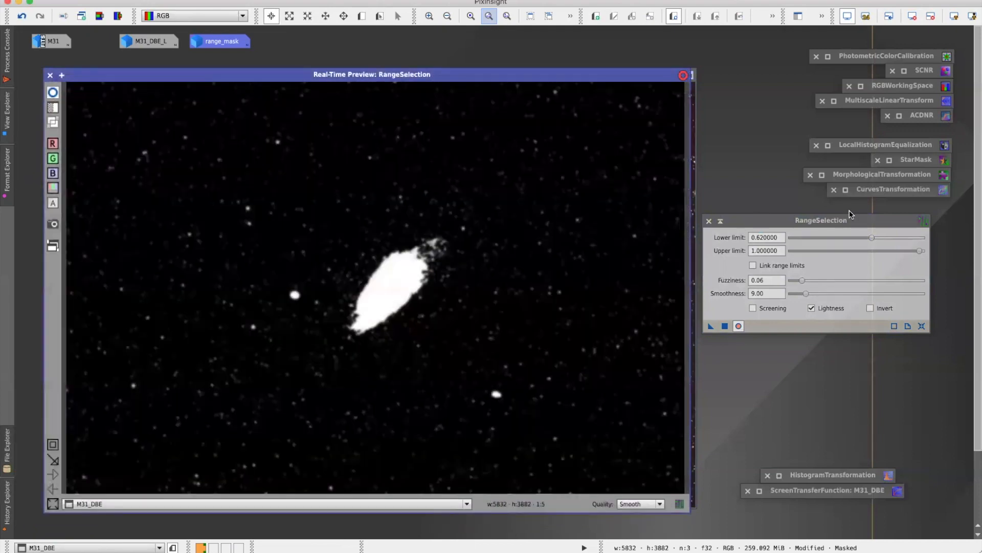
pyautogui.moveTo(871, 240); pyautogui.dragTo(880, 241)
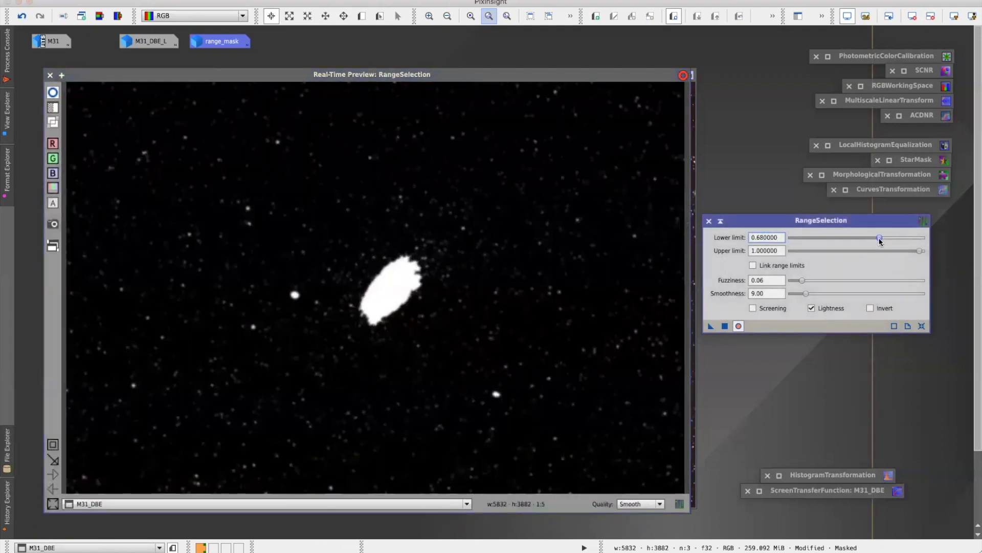
pyautogui.moveTo(500, 81); pyautogui.dragTo(498, 91)
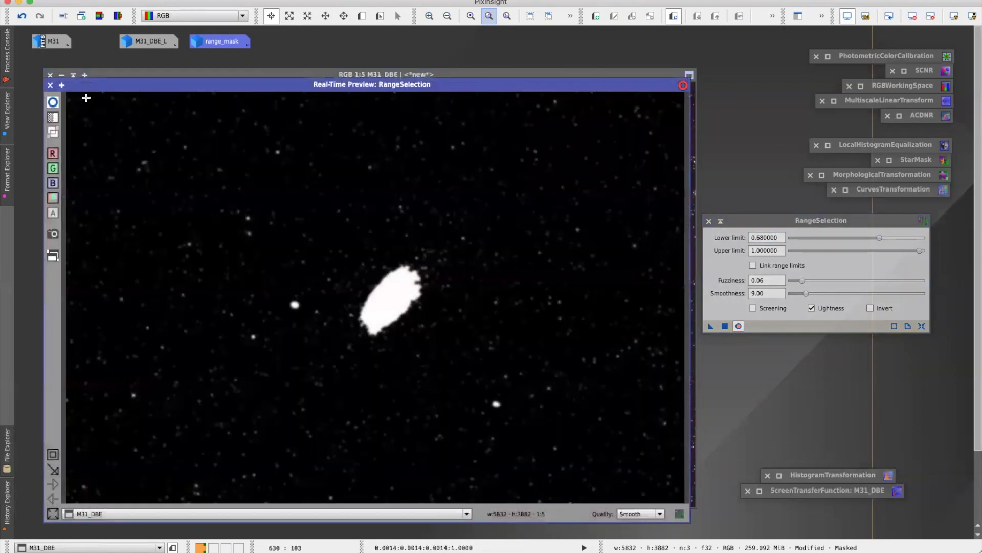
pyautogui.click(50, 85)
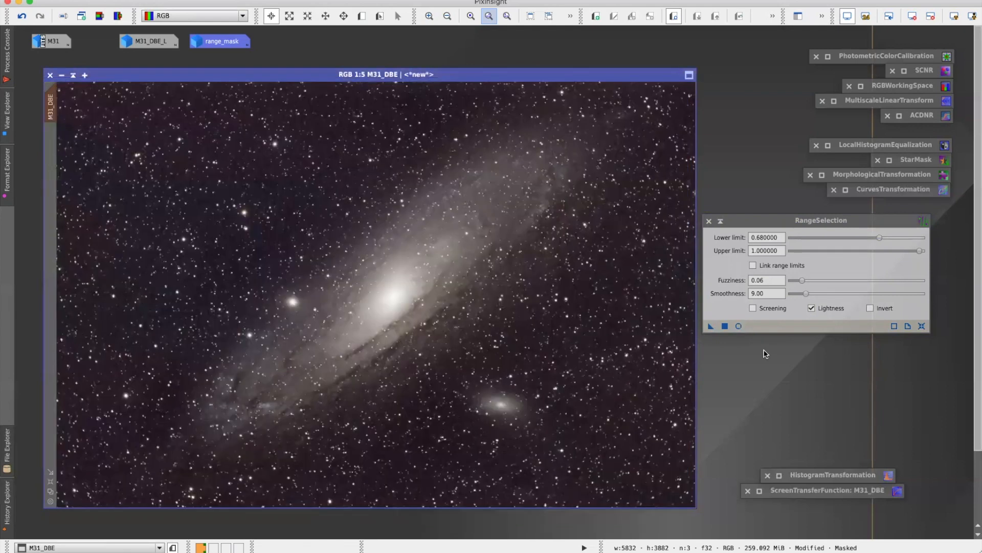
# Step: Generate the core range mask from M31_DBE with RangeSelection, and move the mask window away from the galaxy image
pyautogui.click(726, 327)
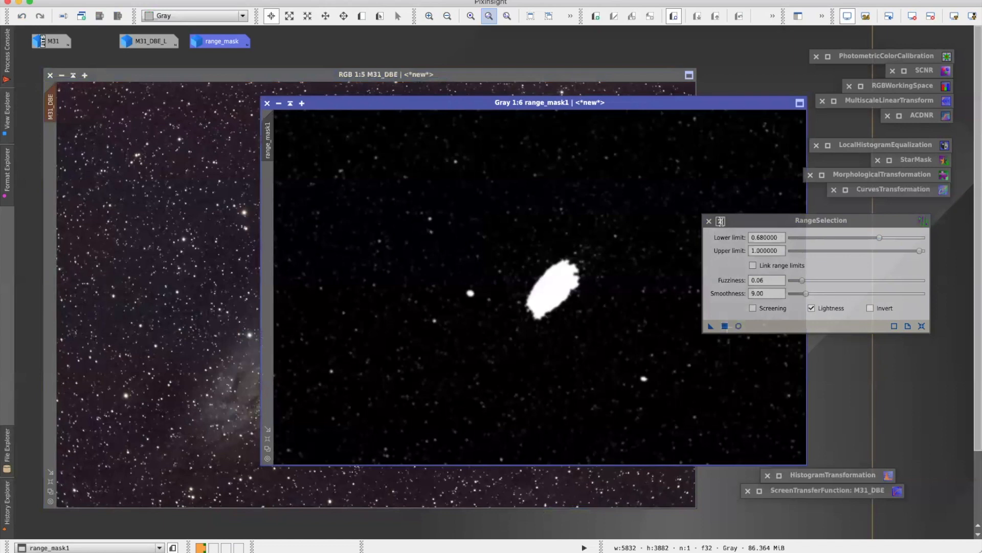
pyautogui.click(721, 221)
pyautogui.moveTo(478, 103); pyautogui.dragTo(550, 177)
# Step: Remove the existing mask from M31_DBE and assign range_mask1 as its new mask
pyautogui.click(155, 75)
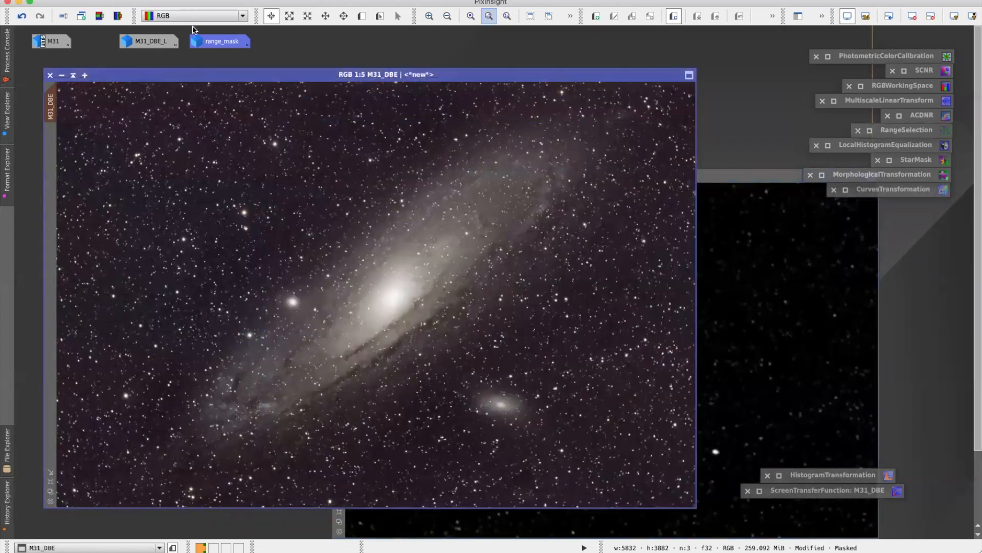
pyautogui.click(236, 1)
pyautogui.click(256, 14)
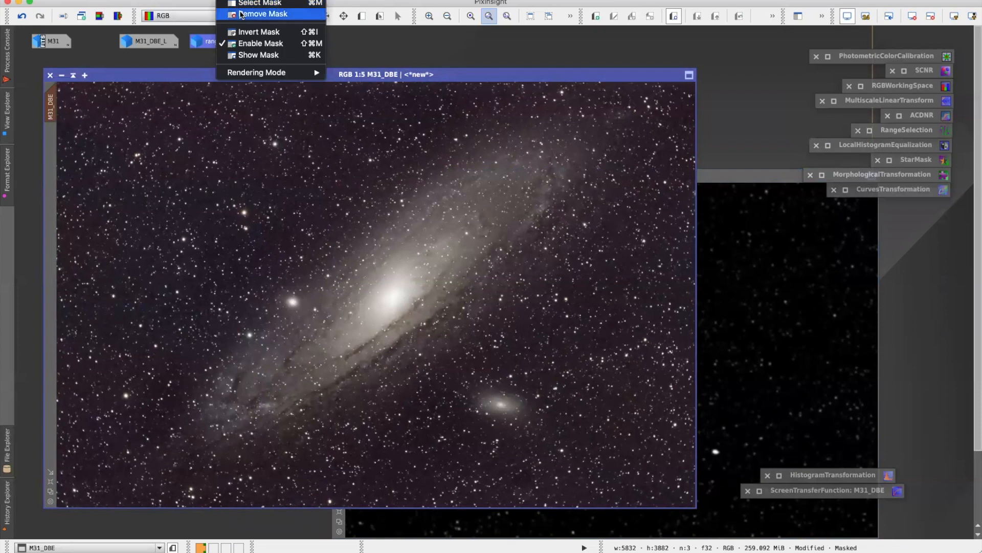
pyautogui.click(724, 177)
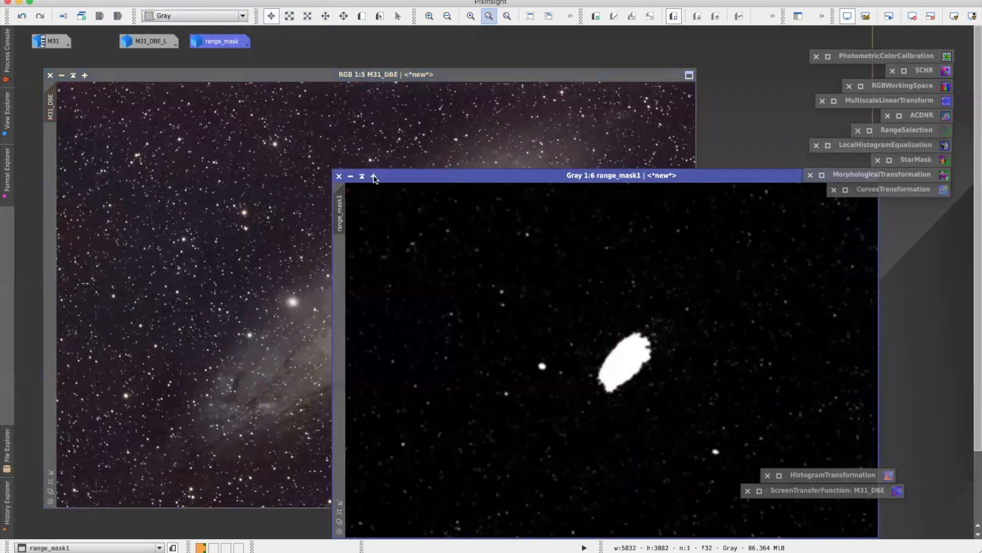
pyautogui.moveTo(340, 202); pyautogui.dragTo(51, 156)
# Step: Show the mask overlay on M31_DBE to check which area around the core is exposed, and hide it again
pyautogui.click(264, 79)
pyautogui.click(225, 1)
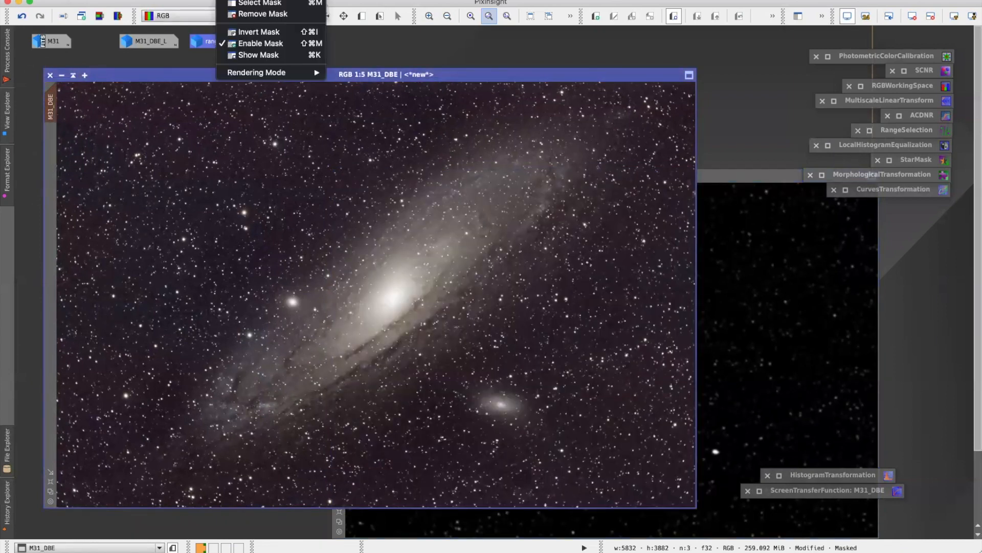
pyautogui.click(247, 55)
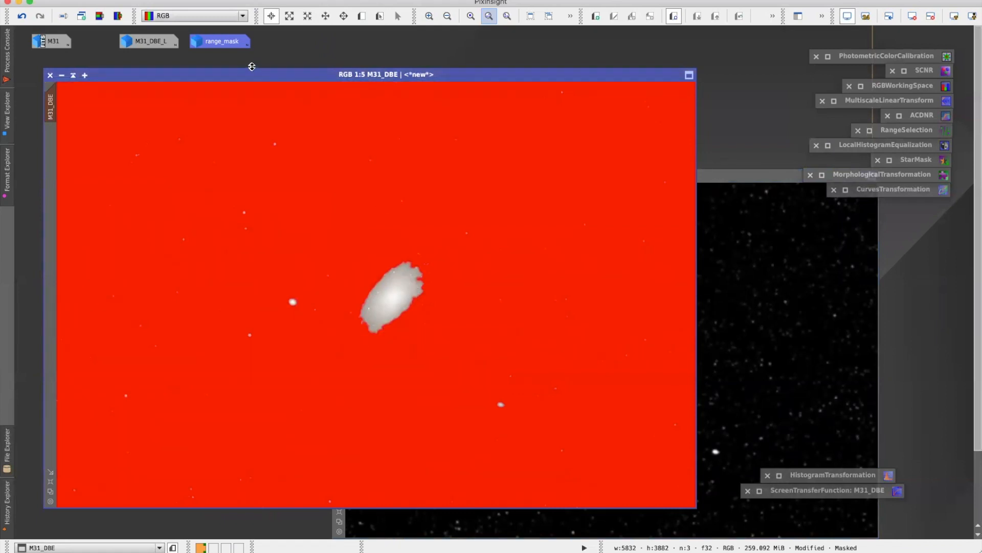
pyautogui.rightClick(362, 76)
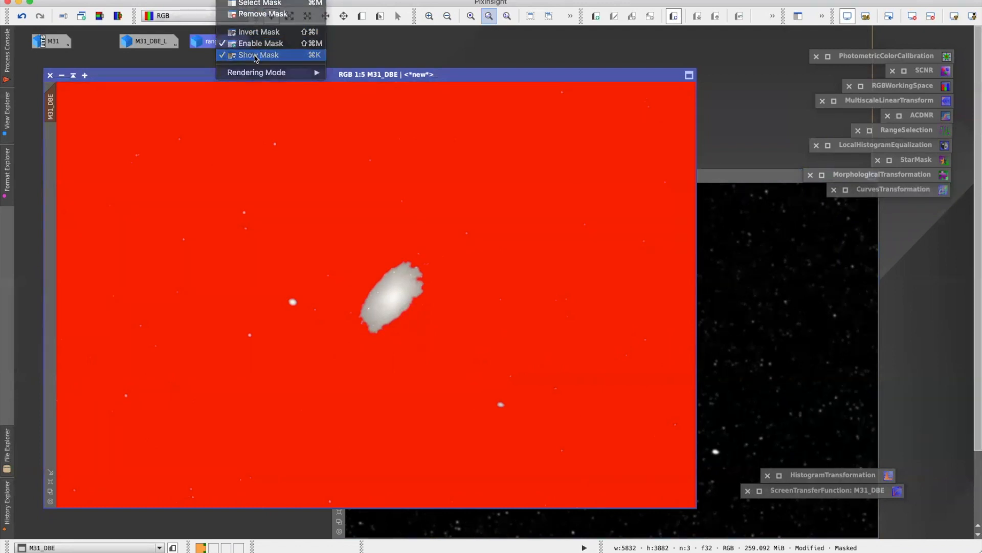
pyautogui.click(247, 54)
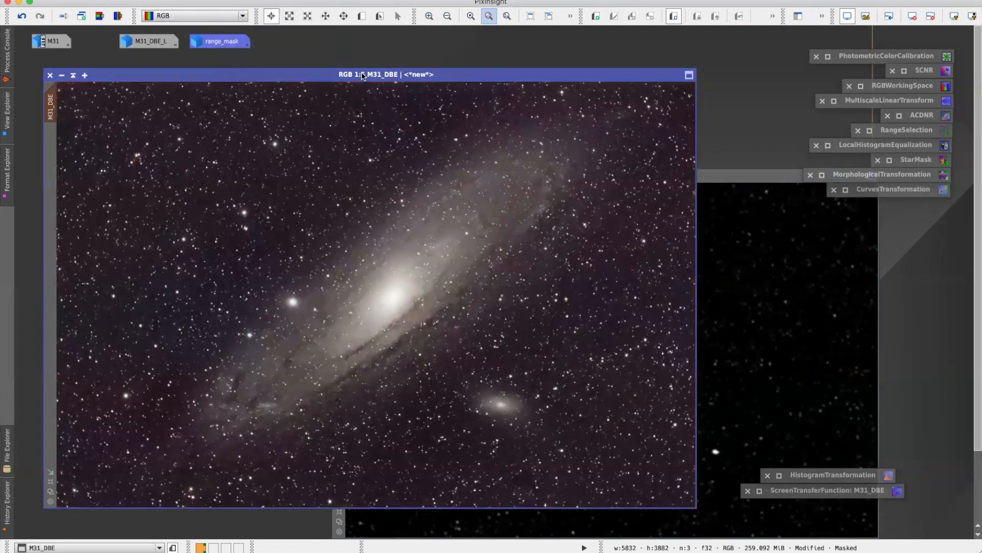
# Step: Reopen LocalHistogramEqualization, reduce range_mask1 to an icon beside range_mask, and reposition the M31_DBE window slightly
pyautogui.doubleClick(892, 150)
pyautogui.click(742, 175)
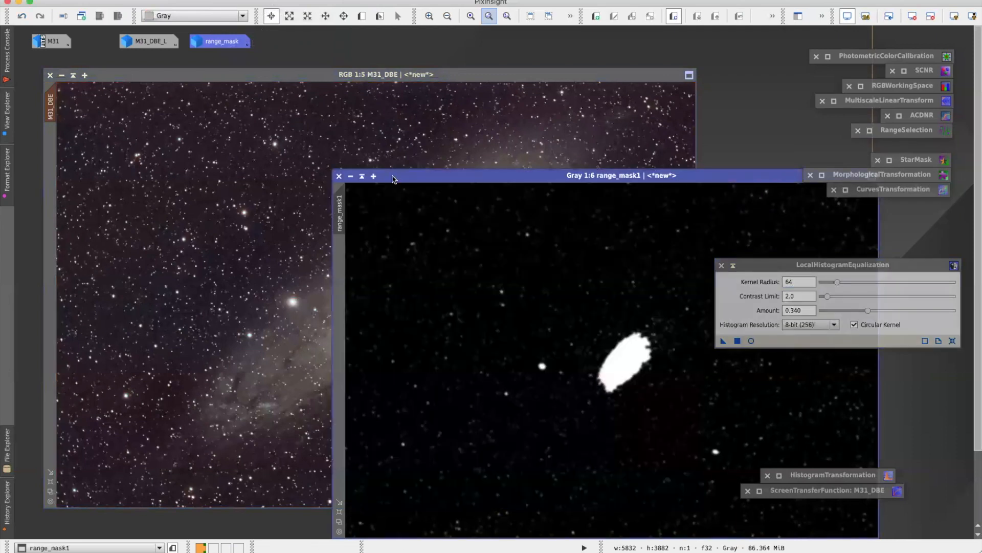
pyautogui.click(361, 176)
pyautogui.moveTo(639, 364); pyautogui.dragTo(288, 43)
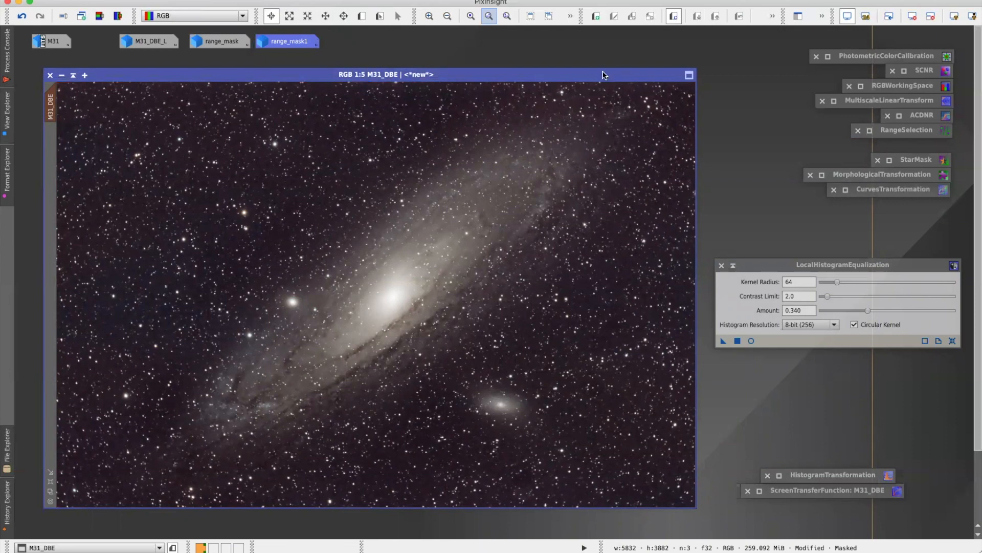
pyautogui.moveTo(603, 73); pyautogui.dragTo(604, 69)
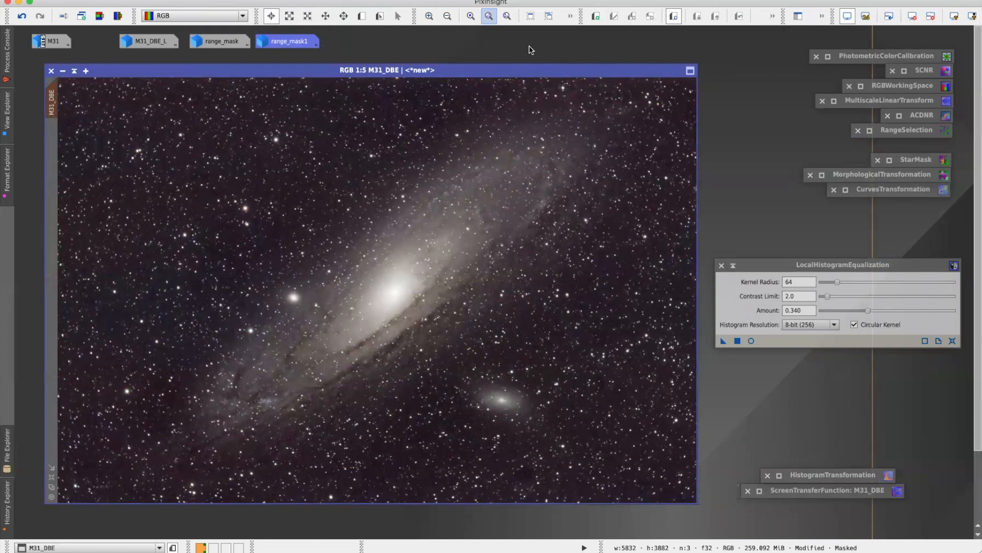
# Step: Preview LocalHistogramEqualization on the masked core in real time at an amount of 1.0, set the amount to 0.74, and end the preview
pyautogui.click(362, 17)
pyautogui.click(752, 341)
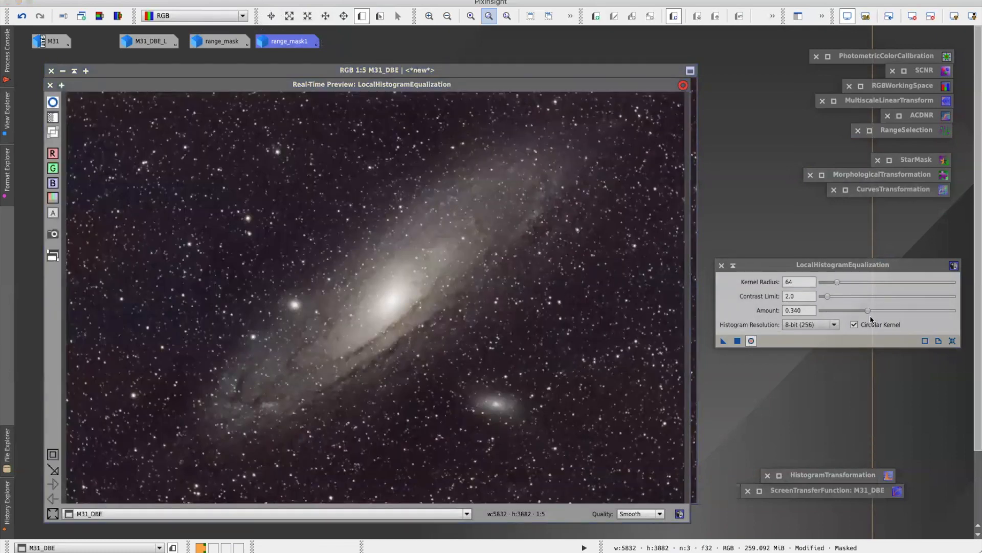
pyautogui.moveTo(868, 310); pyautogui.dragTo(962, 311)
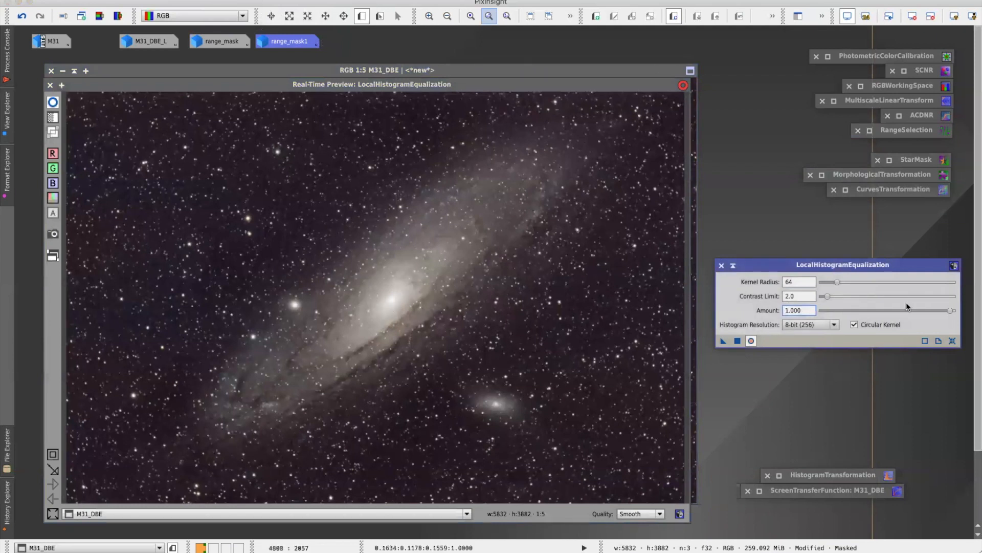
pyautogui.moveTo(914, 312)
pyautogui.mouseDown()
pyautogui.moveTo(874, 312)
pyautogui.moveTo(934, 314)
pyautogui.moveTo(918, 313)
pyautogui.mouseUp()
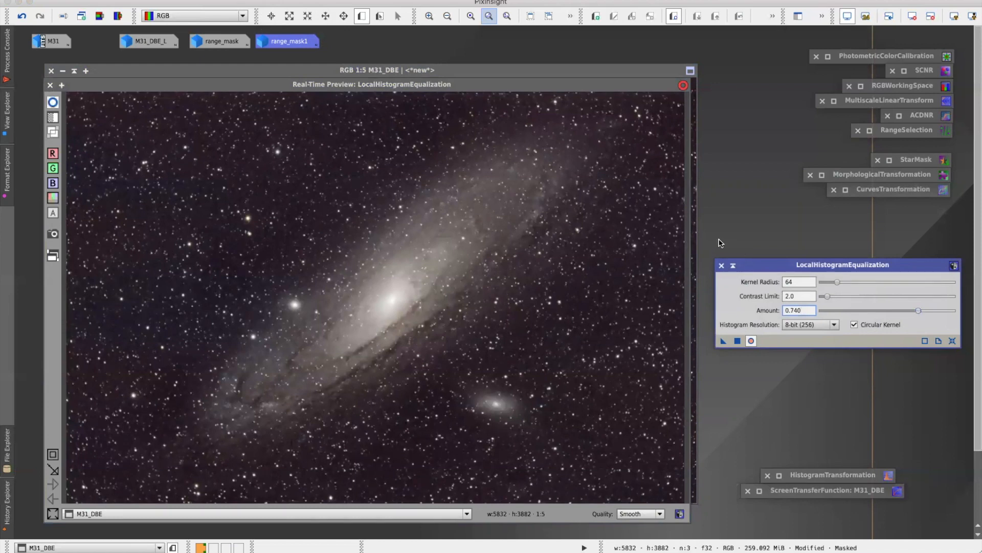
pyautogui.click(49, 85)
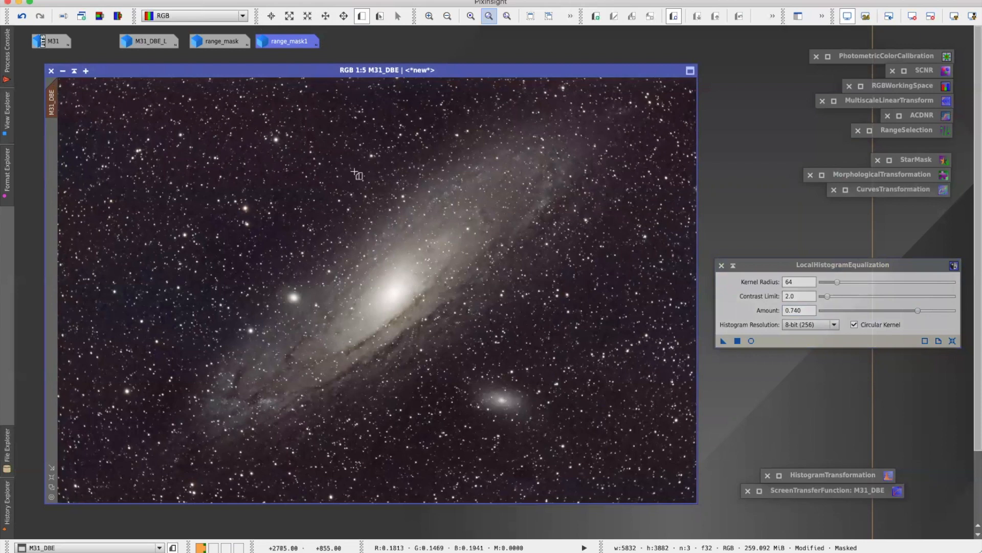
# Step: Define a preview of about 2360 by 2180 pixels around the galaxy core and apply LocalHistogramEqualization with an amount of 0.74 to it
pyautogui.moveTo(264, 184); pyautogui.dragTo(522, 423)
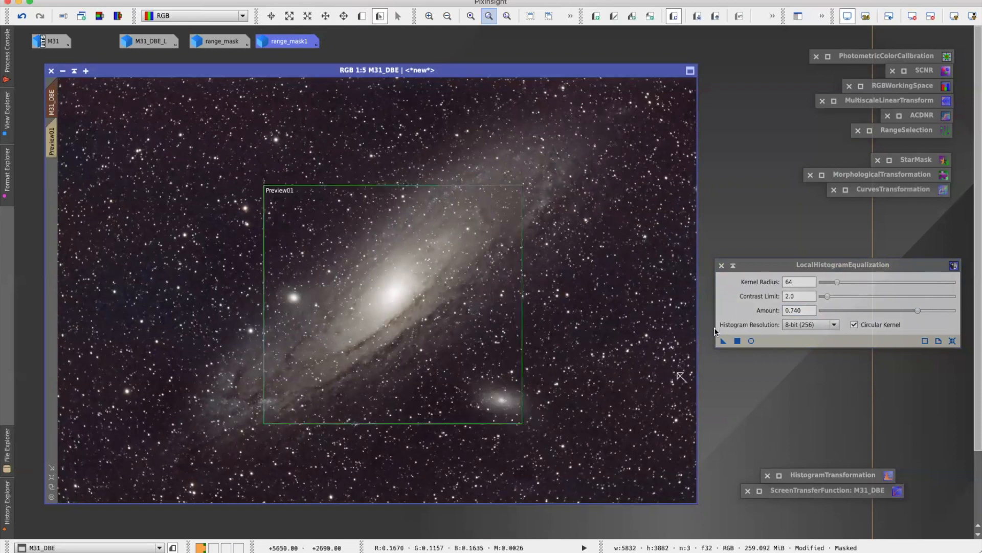
pyautogui.click(53, 143)
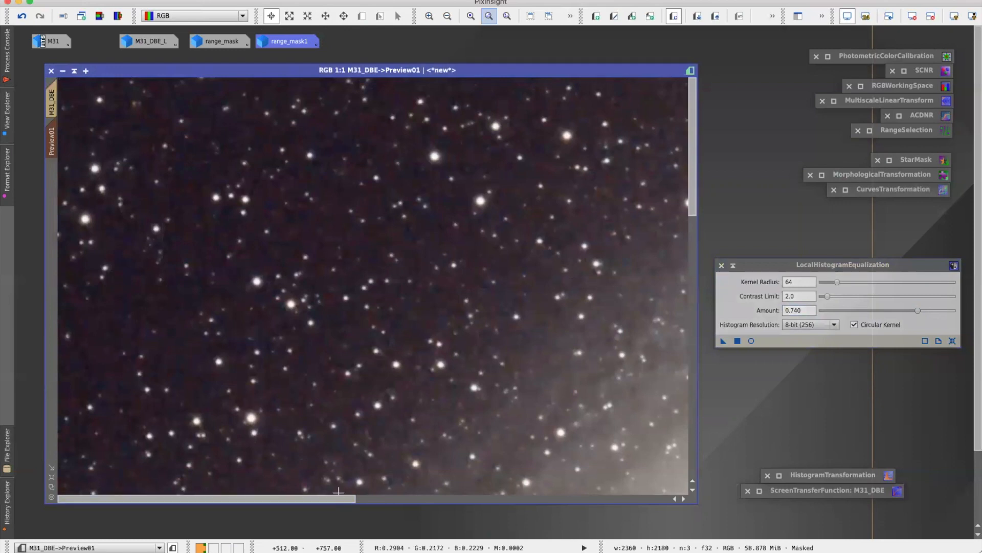
pyautogui.moveTo(340, 500); pyautogui.dragTo(551, 496)
pyautogui.scroll(2, 507, 320)
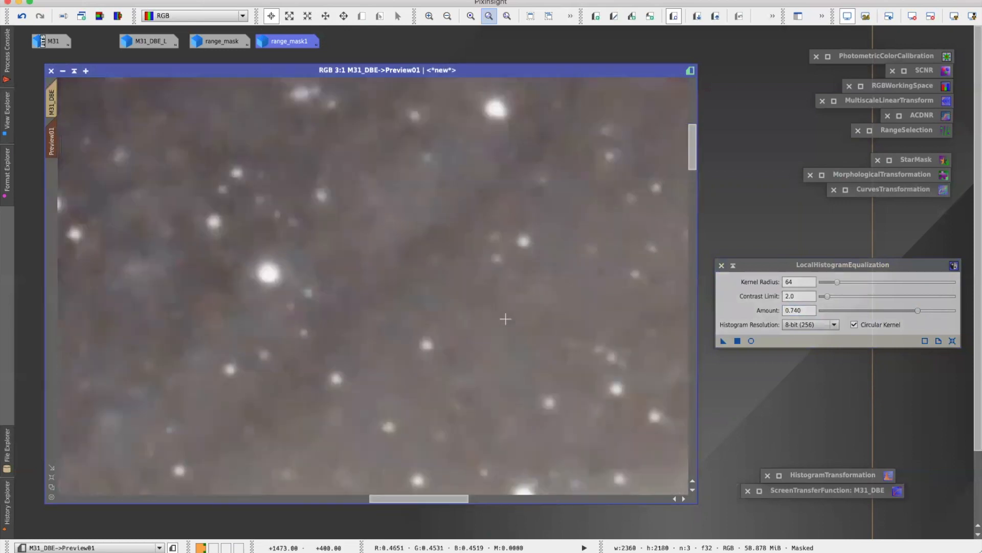
pyautogui.scroll(-4, 507, 321)
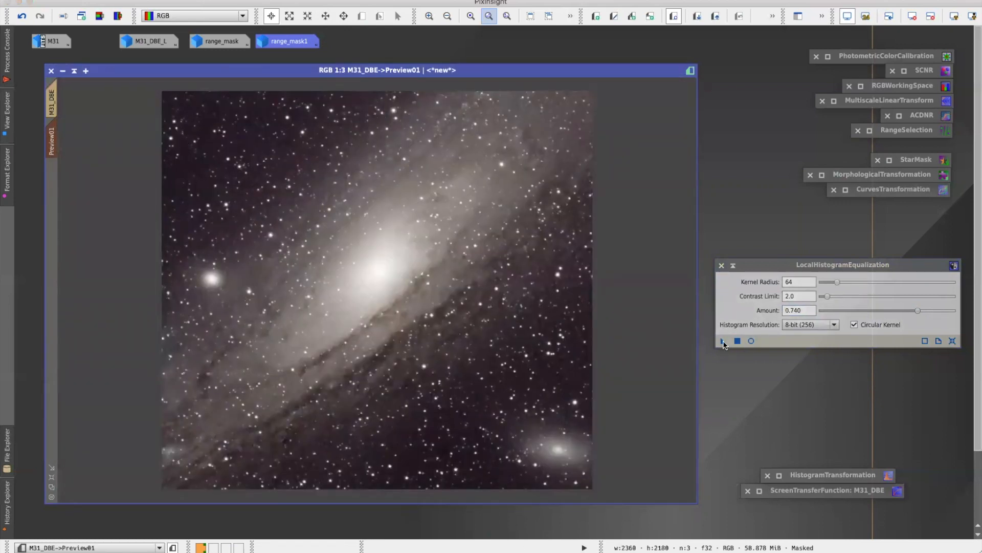
pyautogui.click(722, 340)
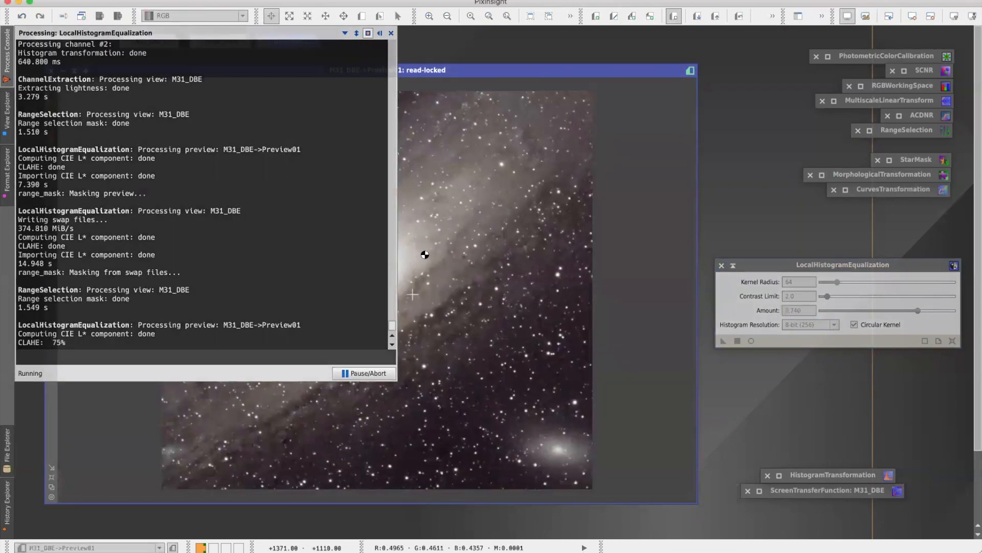
# Step: Compare the core in Preview01 before and after the 0.74 LocalHistogramEqualization, and delete all previews
pyautogui.click(739, 17)
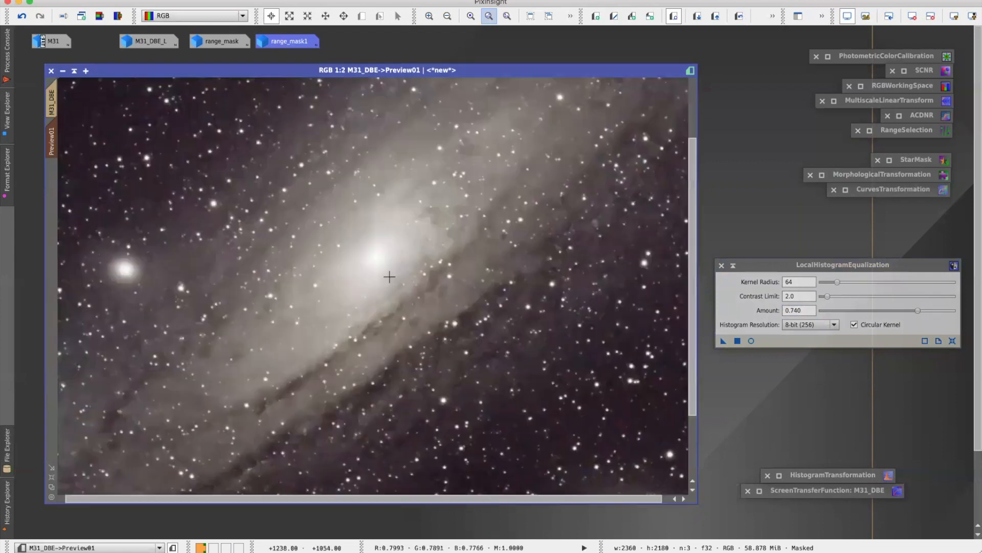
pyautogui.click(739, 17)
pyautogui.click(739, 17)
pyautogui.scroll(-1, 399, 296)
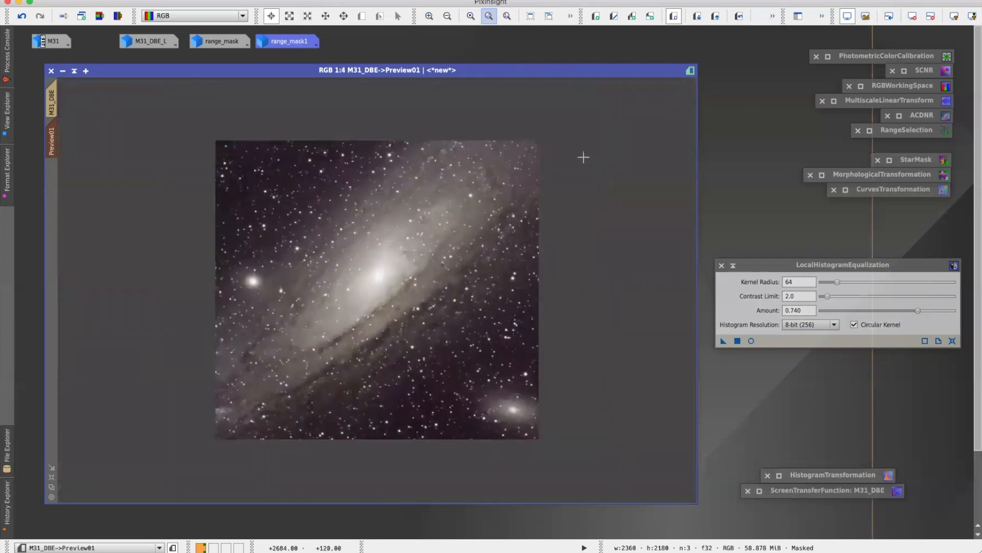
pyautogui.click(197, 0)
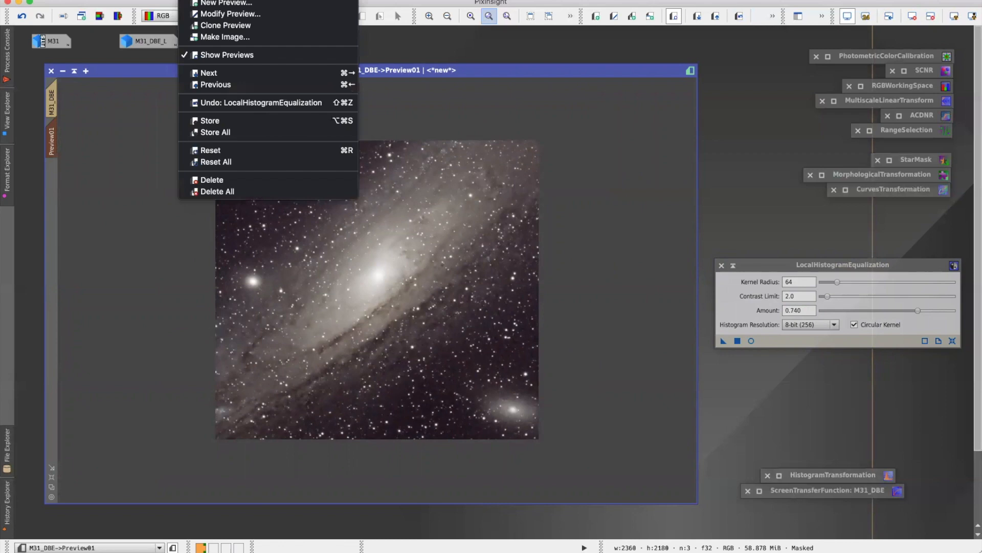
pyautogui.click(208, 193)
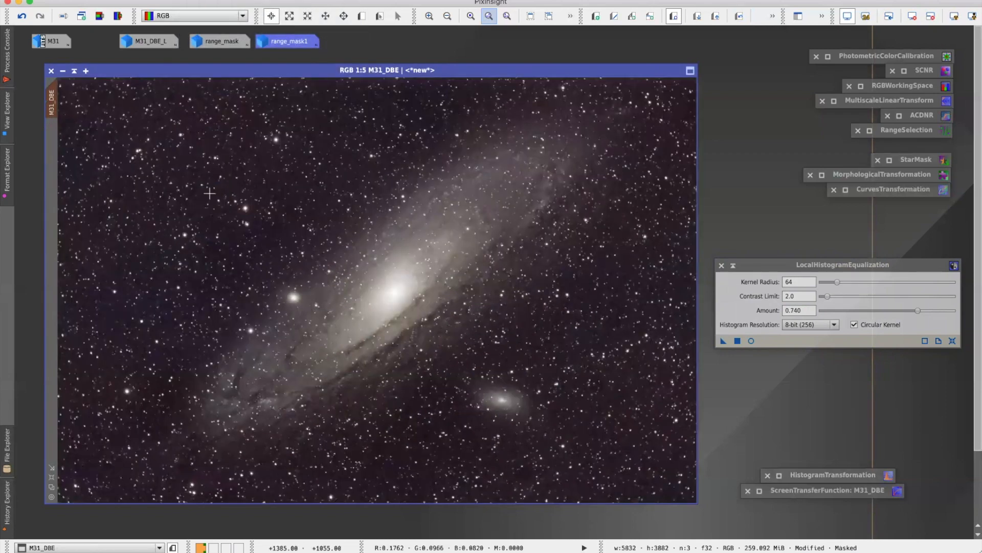
# Step: Apply LocalHistogramEqualization with an amount of 0.74 to the full M31_DBE image and remove its mask
pyautogui.click(723, 342)
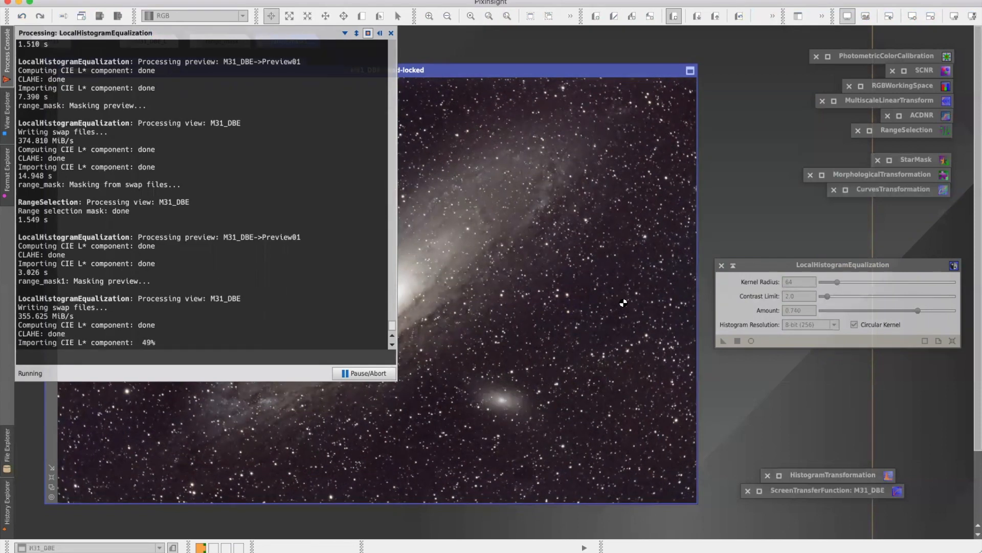
pyautogui.click(733, 266)
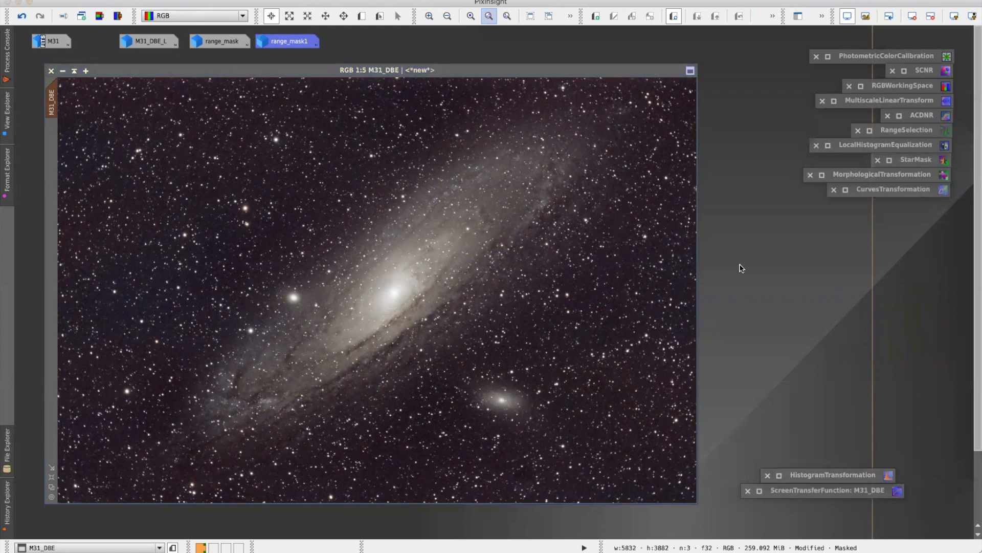
pyautogui.click(231, 1)
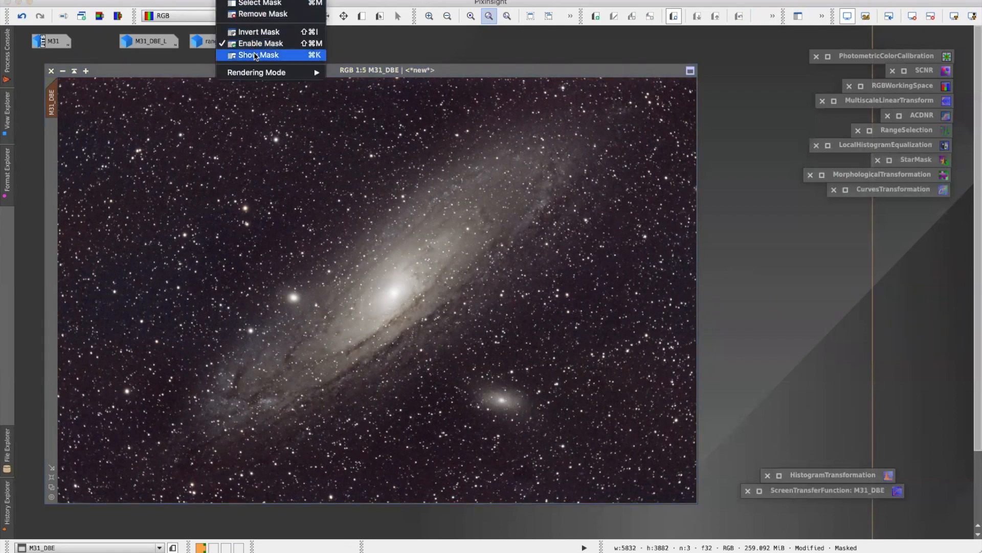
pyautogui.click(256, 14)
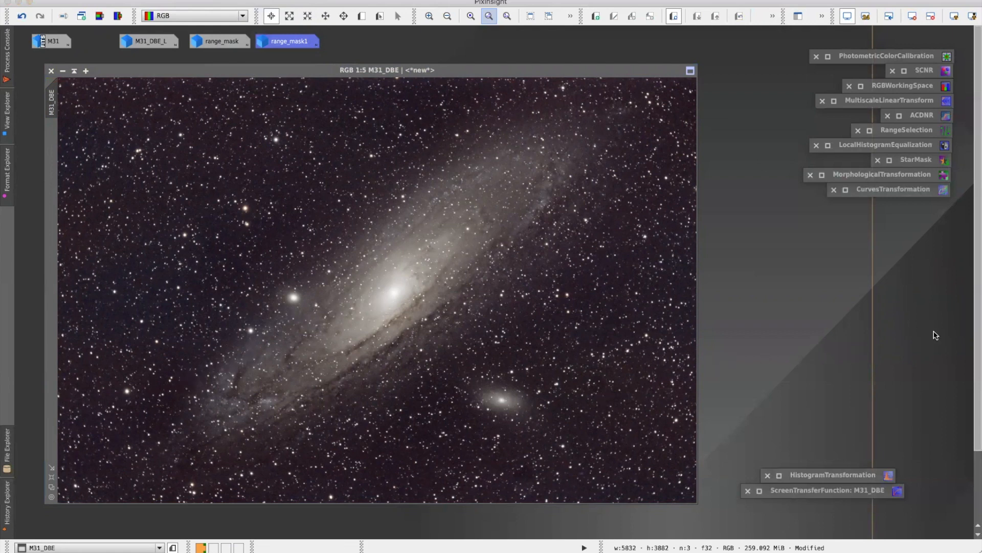
# Step: Open StarMask, reset its parameters to the defaults, and set the noise threshold to 0.15
pyautogui.doubleClick(914, 162)
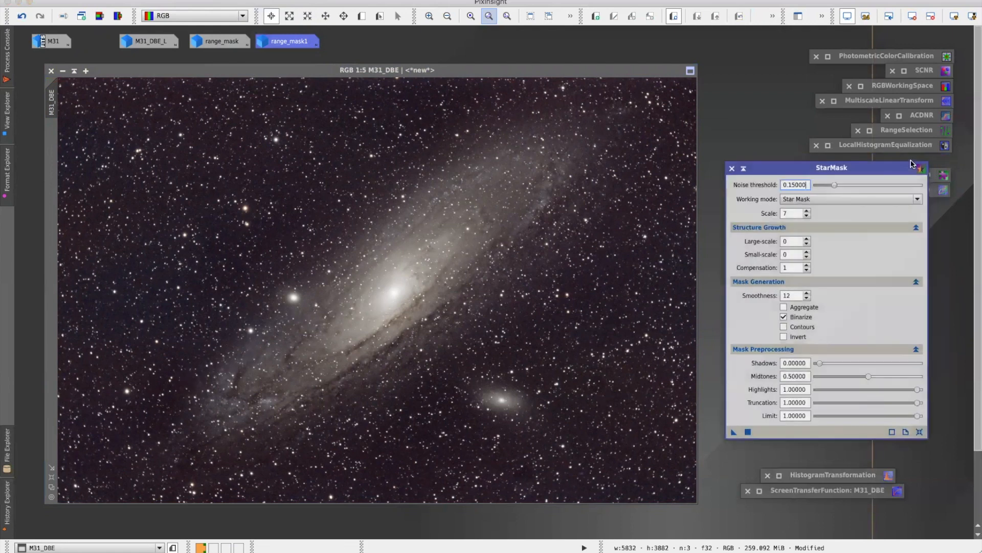
pyautogui.moveTo(857, 168); pyautogui.dragTo(720, 173)
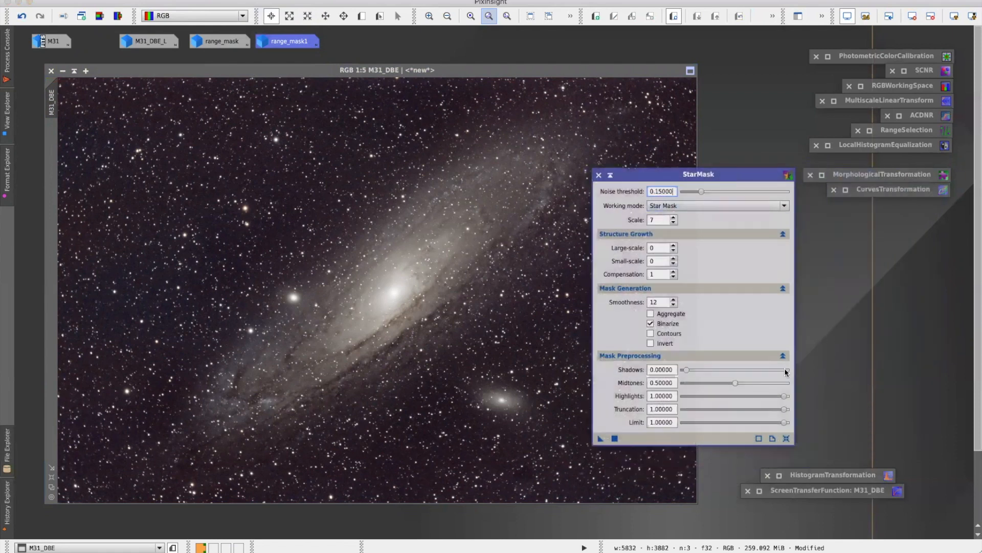
pyautogui.click(786, 439)
pyautogui.moveTo(720, 174); pyautogui.dragTo(720, 183)
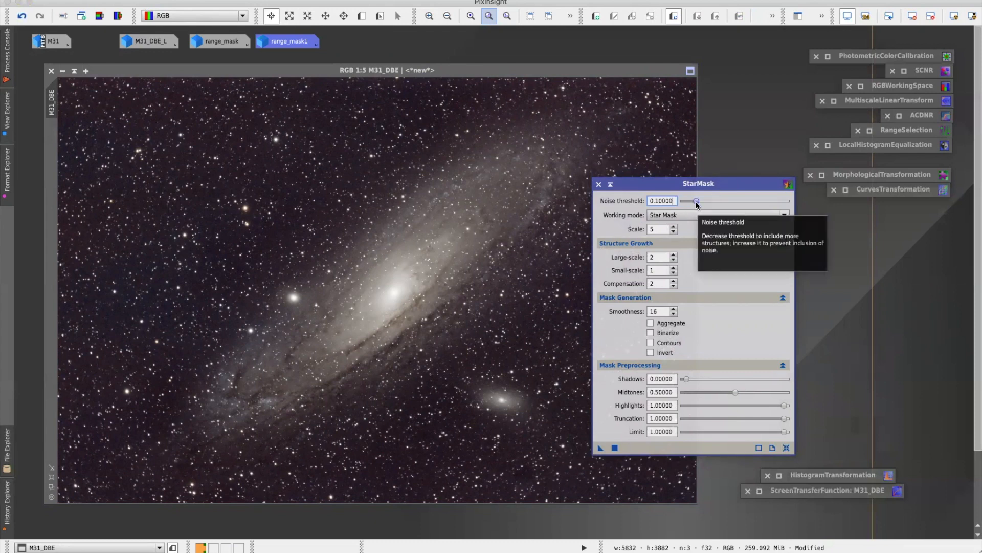
pyautogui.moveTo(697, 201); pyautogui.dragTo(700, 200)
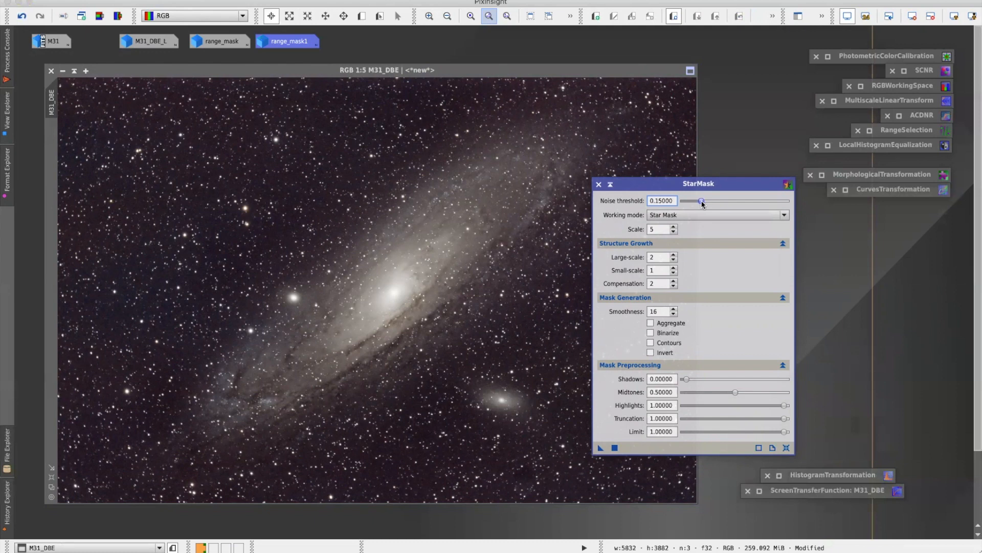
# Step: Set the star mask's scale to 6, large-scale and small-scale growth to 0, and compensation to 1, with Binarize enabled
pyautogui.click(674, 227)
pyautogui.click(674, 261)
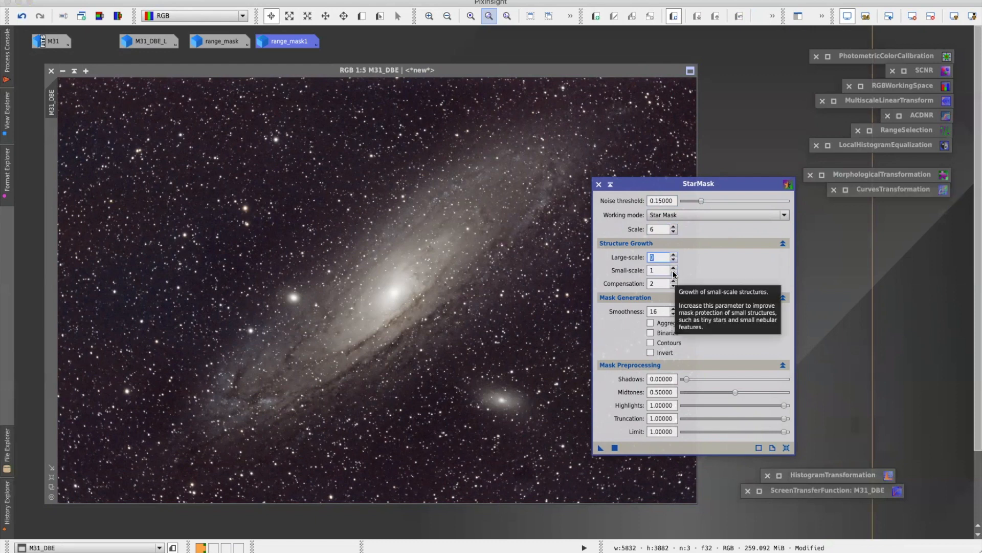
pyautogui.click(674, 273)
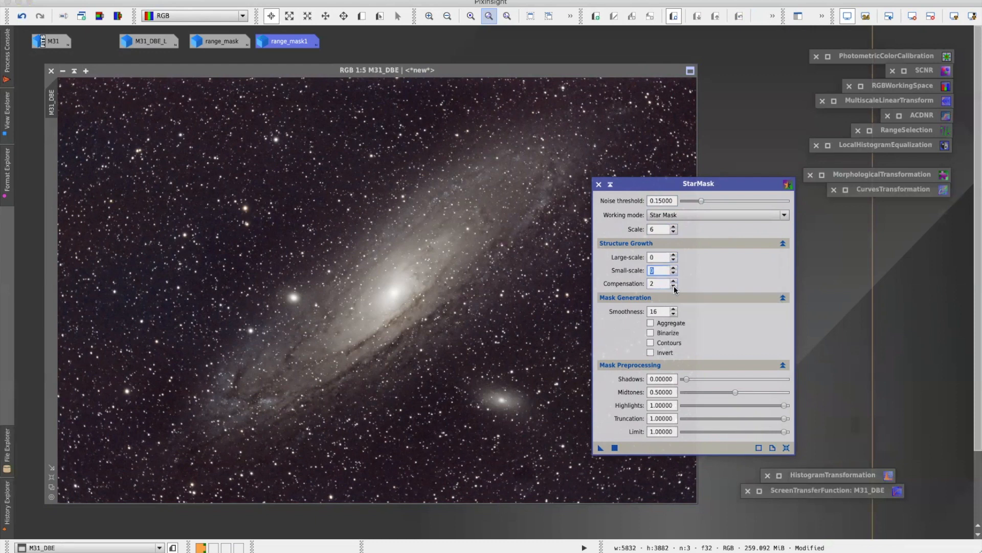
pyautogui.click(674, 285)
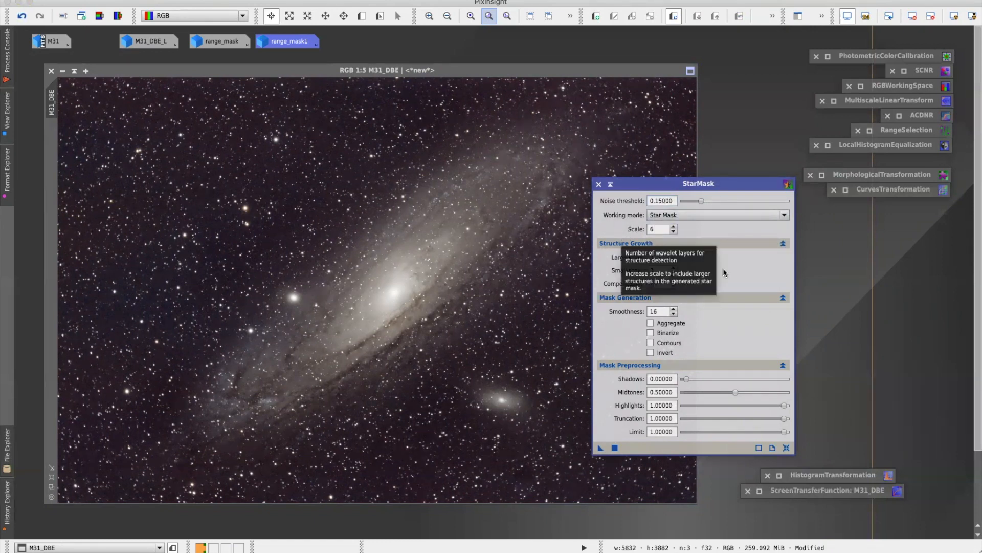
pyautogui.click(651, 333)
pyautogui.moveTo(665, 184); pyautogui.dragTo(774, 211)
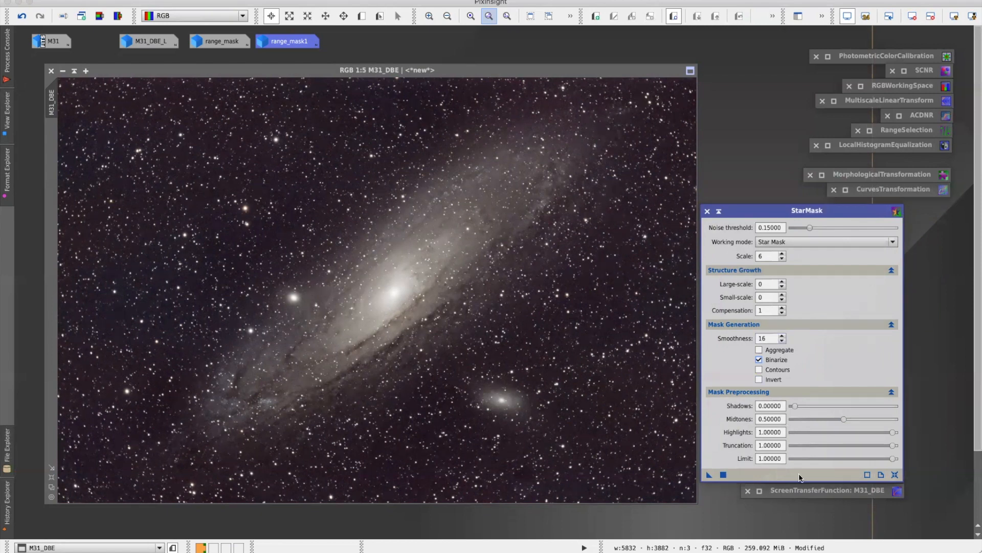
# Step: Generate the star mask, assign it to M31_DBE as its mask, and reduce the star_mask window to an icon
pyautogui.click(724, 475)
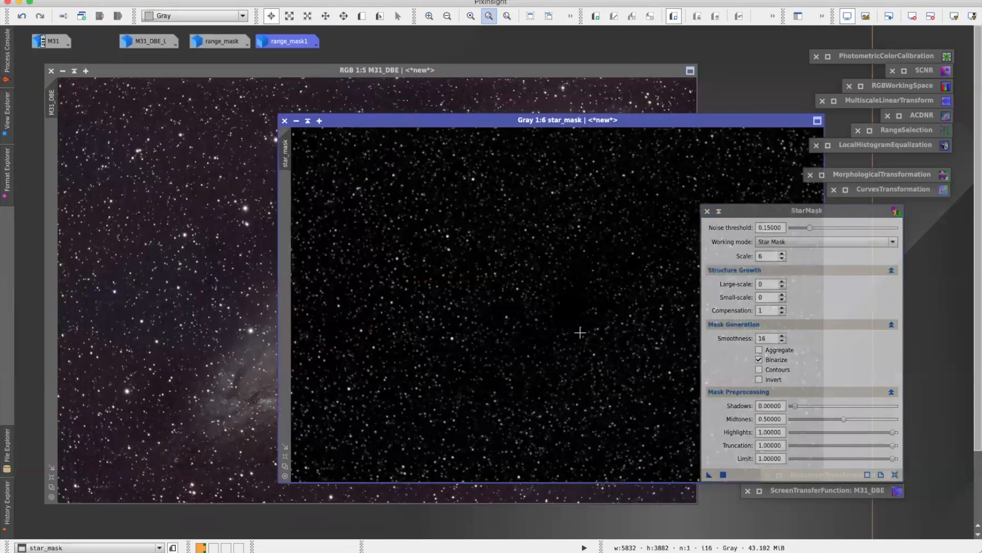
pyautogui.moveTo(545, 121); pyautogui.dragTo(368, 170)
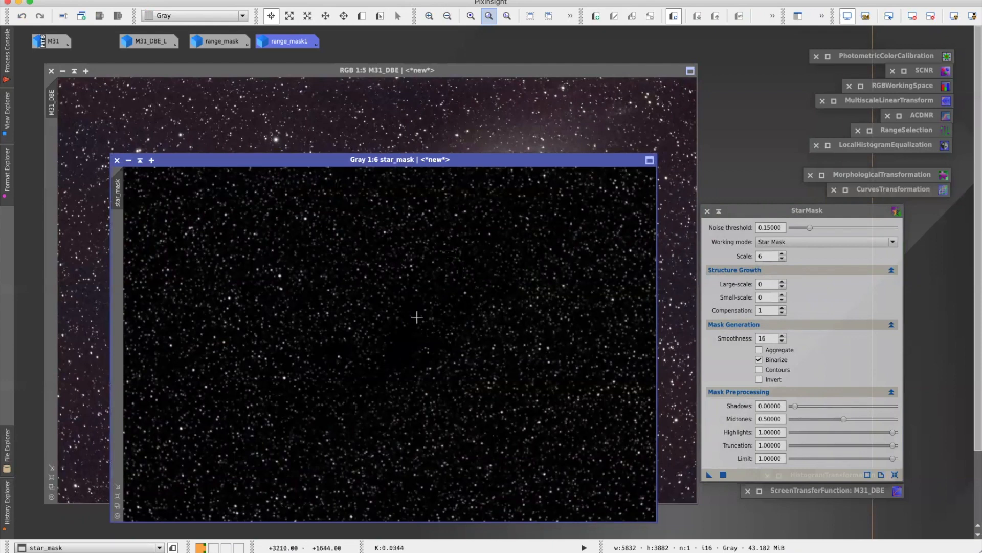
pyautogui.click(708, 211)
pyautogui.moveTo(543, 158); pyautogui.dragTo(674, 153)
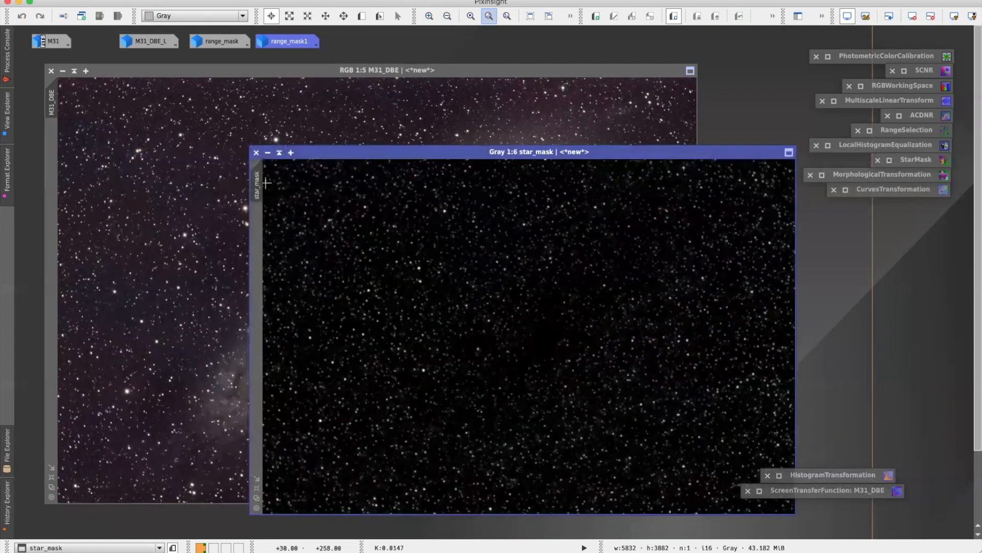
pyautogui.moveTo(261, 188); pyautogui.dragTo(56, 150)
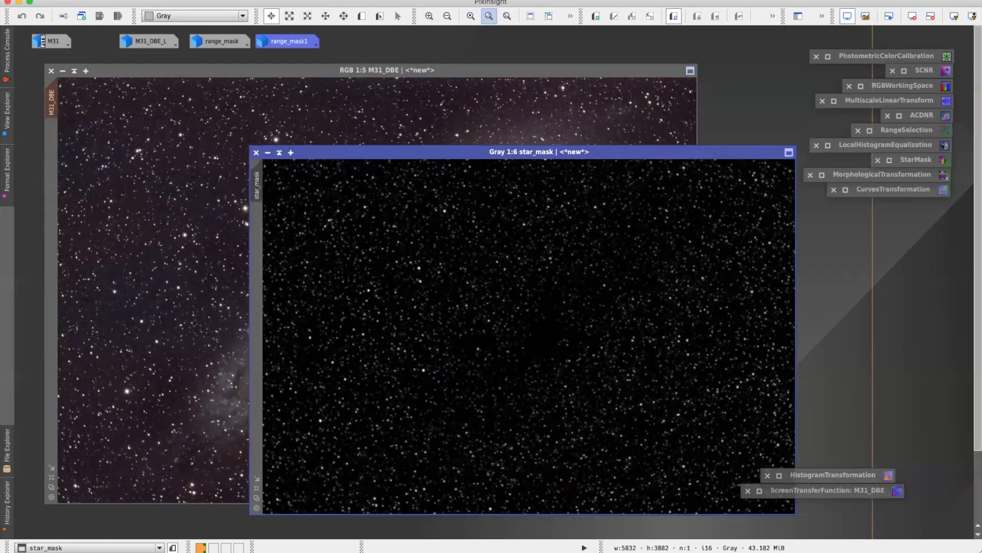
pyautogui.click(267, 153)
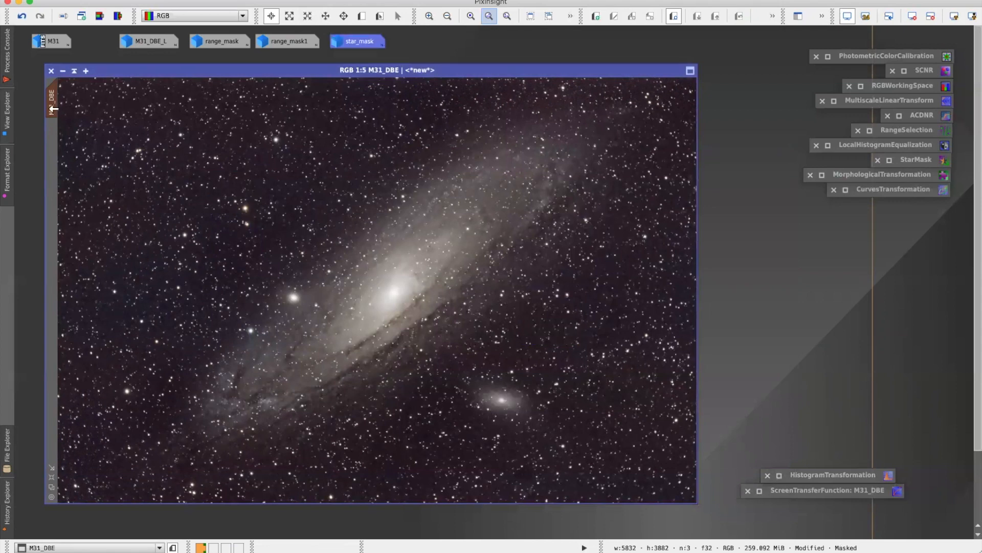
# Step: Show the mask overlay on M31_DBE to check which stars are selected, and hide it again
pyautogui.click(229, 0)
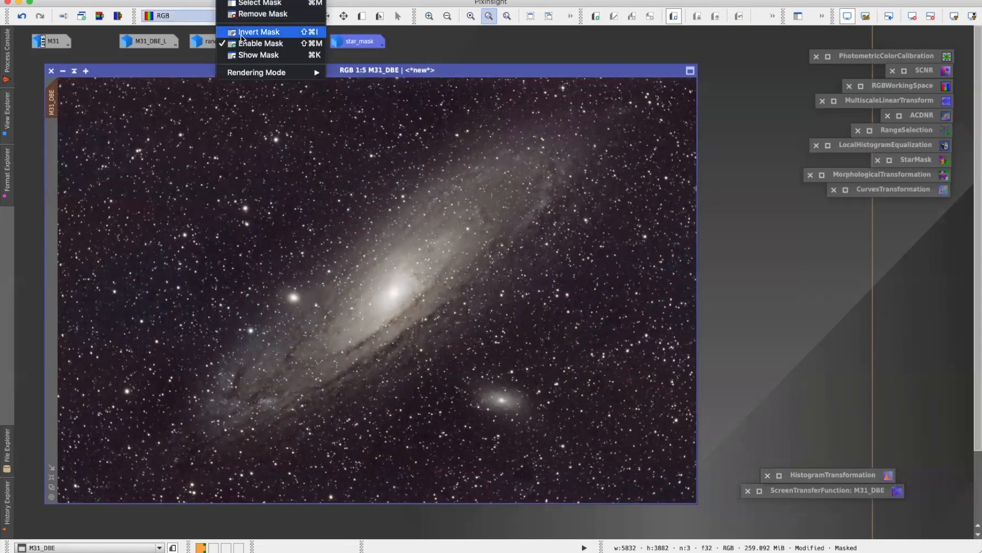
pyautogui.click(241, 57)
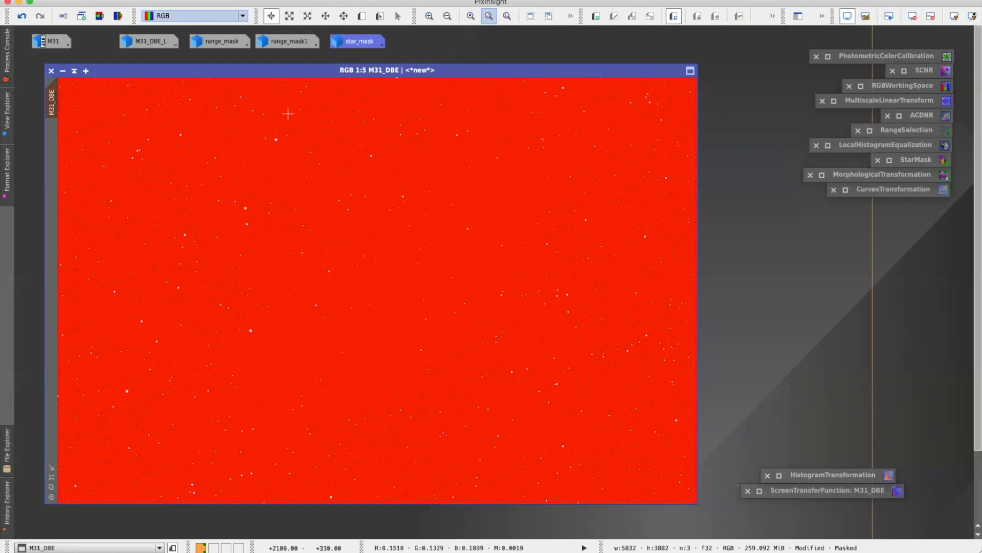
pyautogui.click(225, 1)
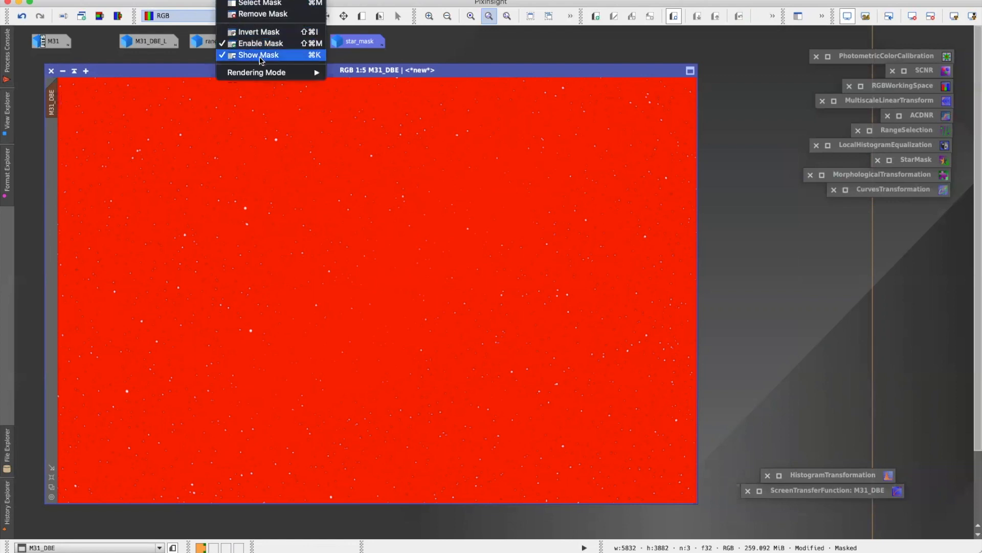
pyautogui.click(260, 56)
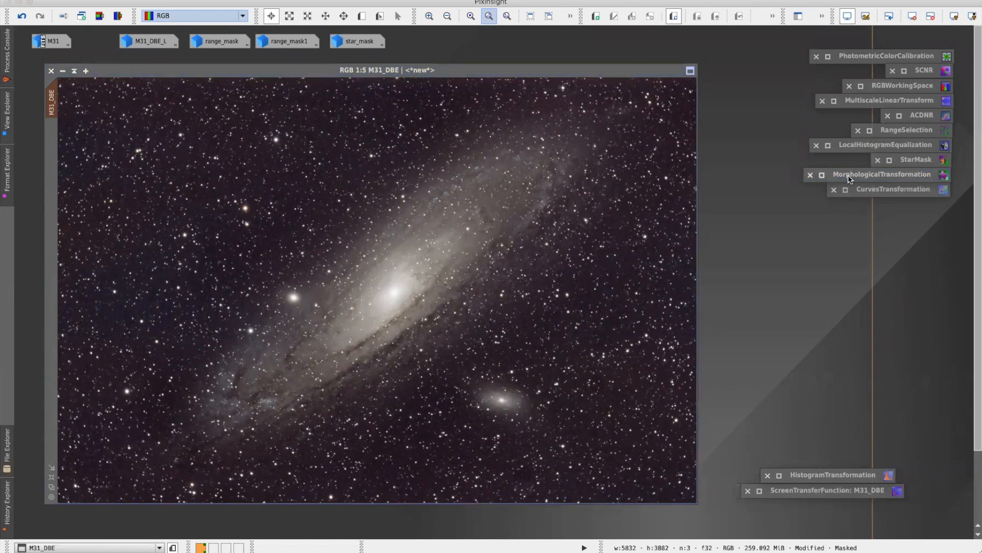
# Step: Configure MorphologicalTransformation with the Morphological Selection operator, 2 iterations, a selection of 0.30 and a structuring element size of 7 (49 elements)
pyautogui.doubleClick(848, 179)
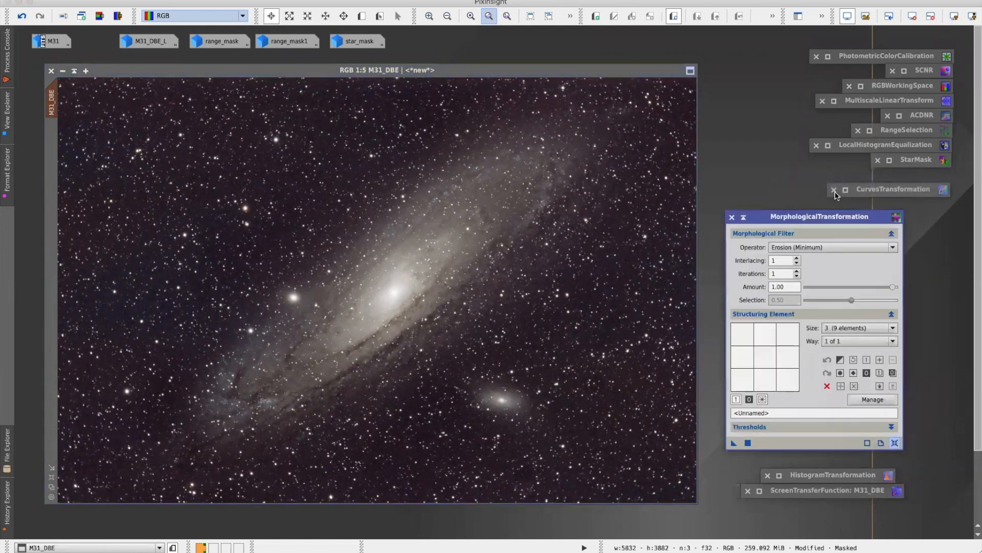
pyautogui.click(813, 249)
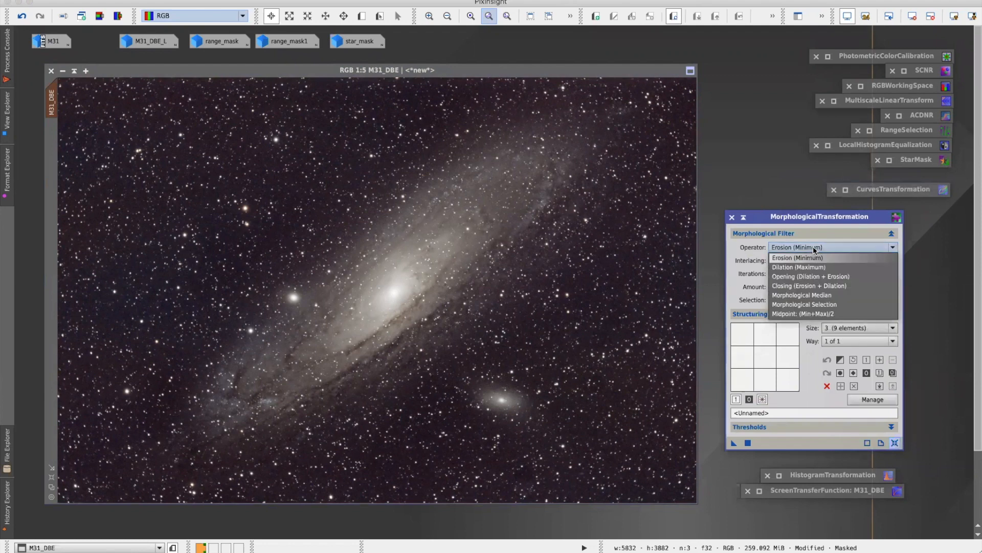
pyautogui.click(839, 305)
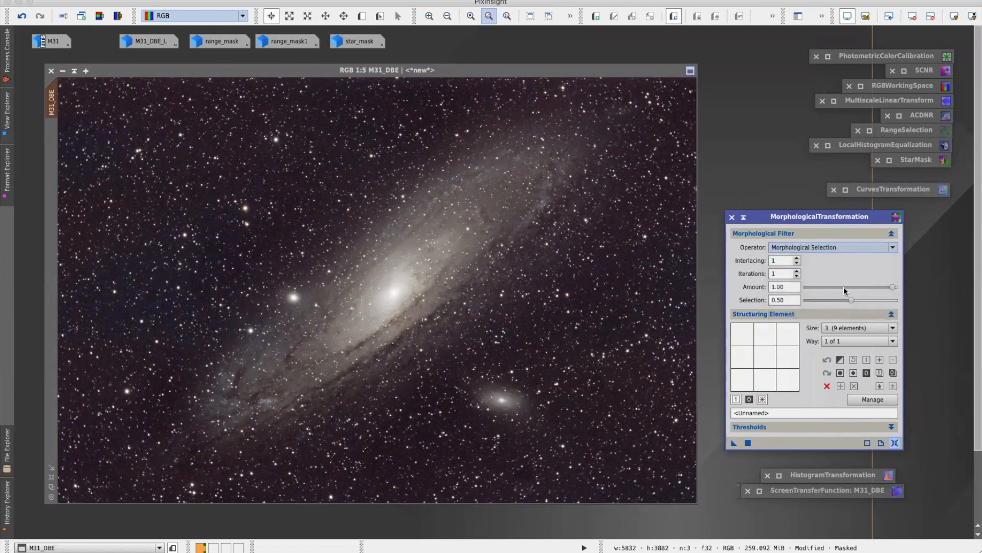
pyautogui.click(796, 271)
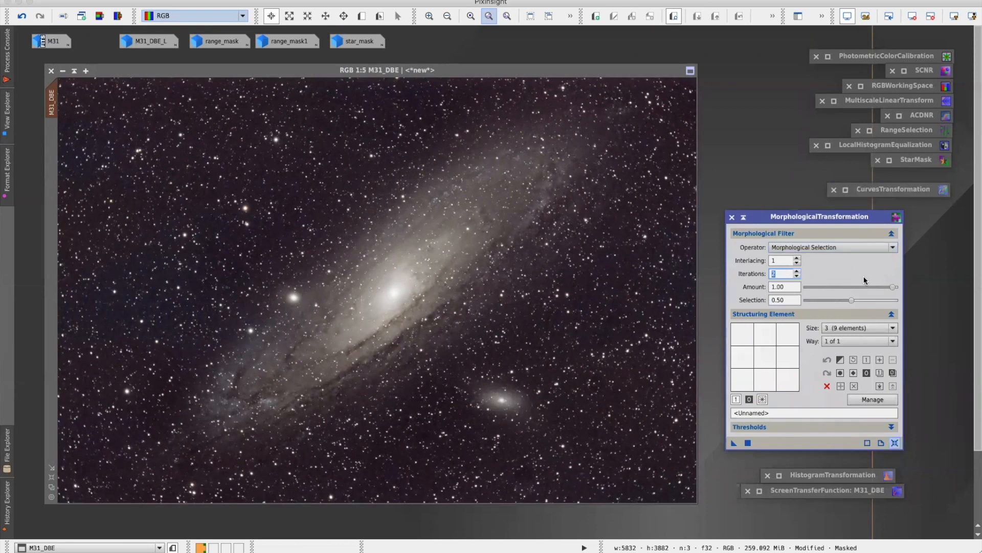
pyautogui.moveTo(852, 302); pyautogui.dragTo(836, 303)
pyautogui.moveTo(836, 304)
pyautogui.mouseDown()
pyautogui.moveTo(884, 304)
pyautogui.moveTo(837, 304)
pyautogui.mouseUp()
pyautogui.click(846, 326)
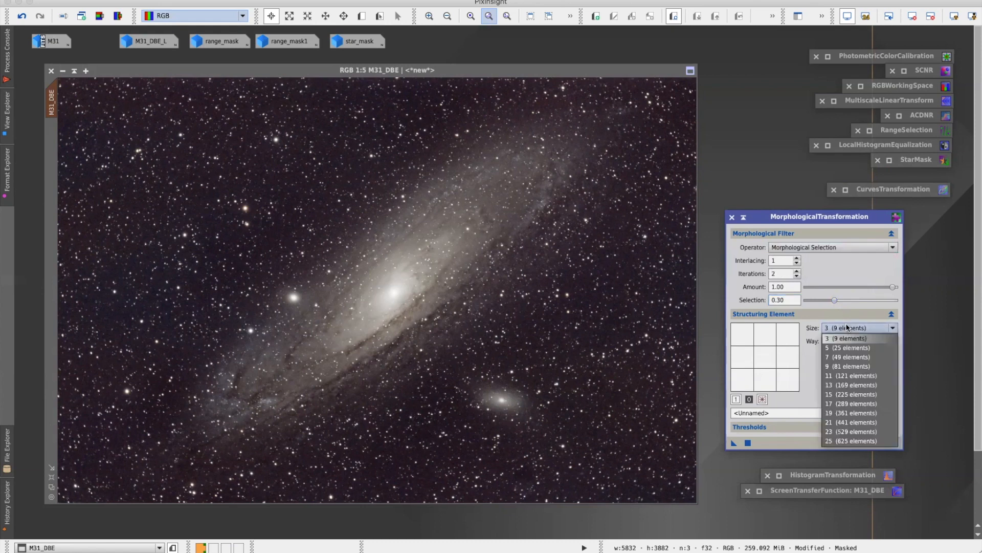
pyautogui.click(849, 357)
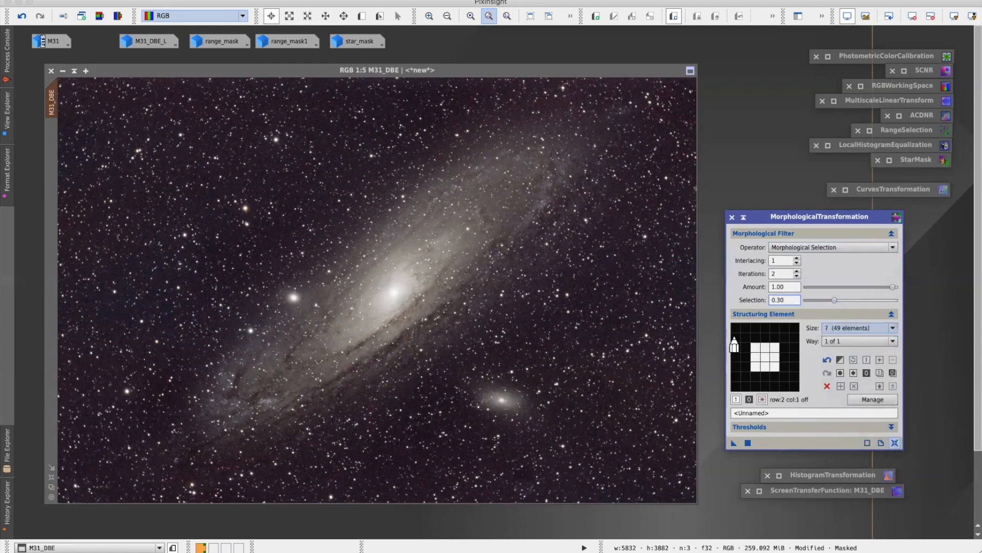
# Step: Switch on several individual outer cells of the size 7 structuring element by hand
pyautogui.click(784, 359)
pyautogui.click(782, 334)
pyautogui.click(775, 328)
pyautogui.click(746, 338)
pyautogui.click(736, 357)
pyautogui.click(755, 386)
pyautogui.click(794, 386)
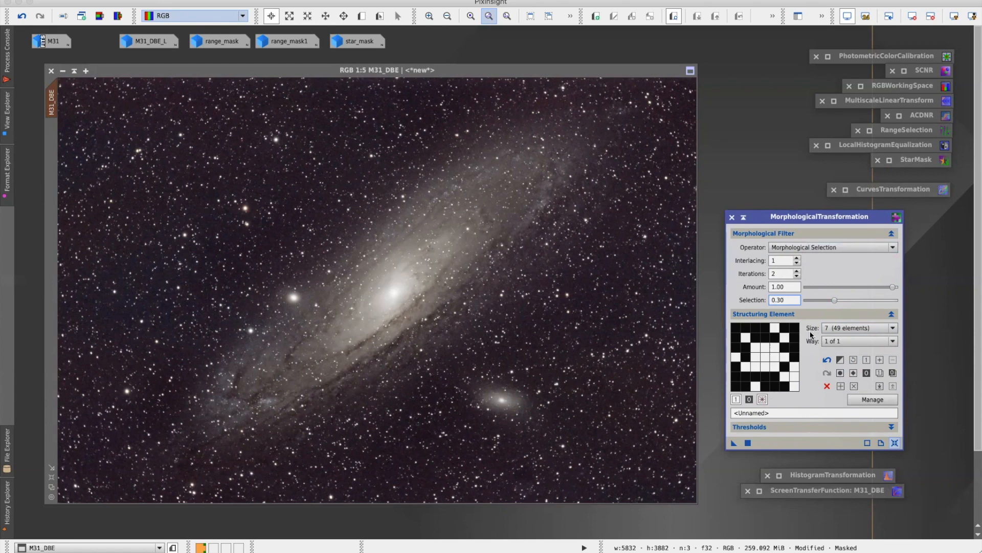
# Step: Change the size 7 structuring element to a circular shape
pyautogui.click(840, 374)
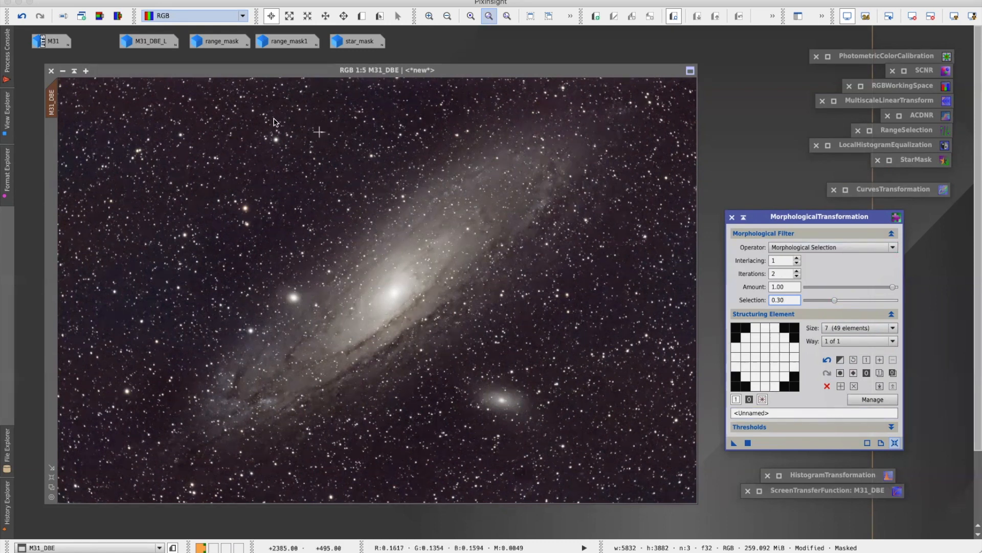
# Step: Define a preview of about 3240 by 3860 pixels over the right part of M31_DBE and apply MorphologicalTransformation to it
pyautogui.click(364, 17)
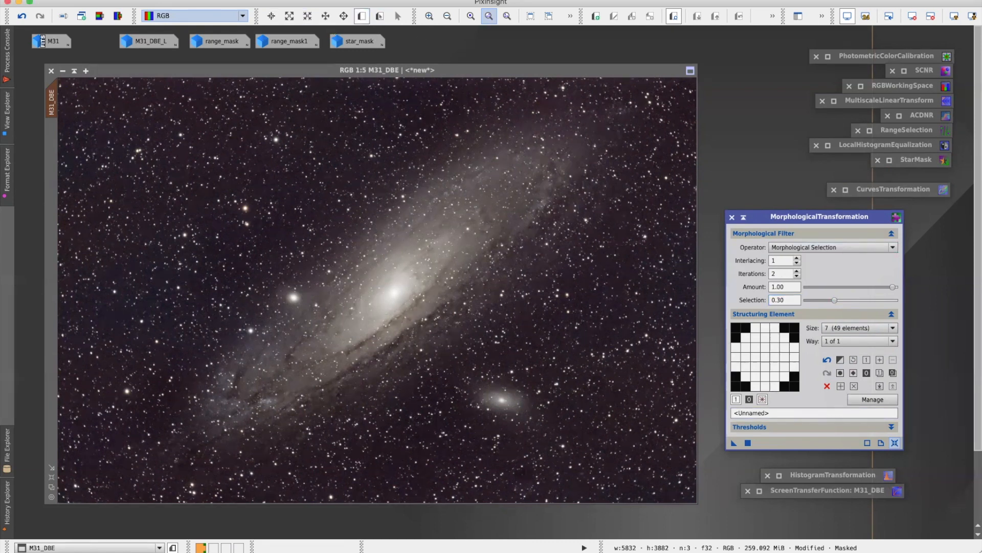
pyautogui.moveTo(342, 80); pyautogui.dragTo(696, 502)
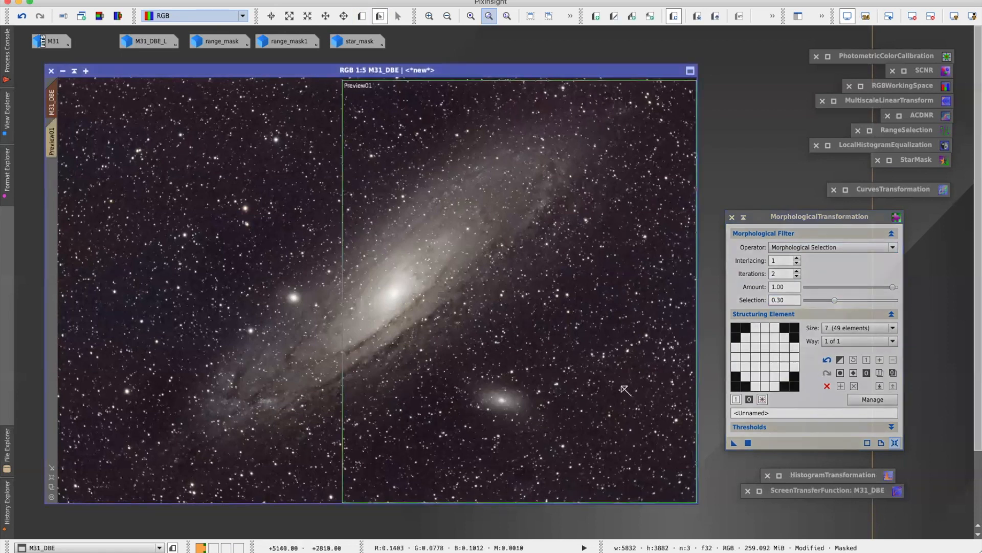
pyautogui.click(52, 141)
pyautogui.scroll(-3, 525, 283)
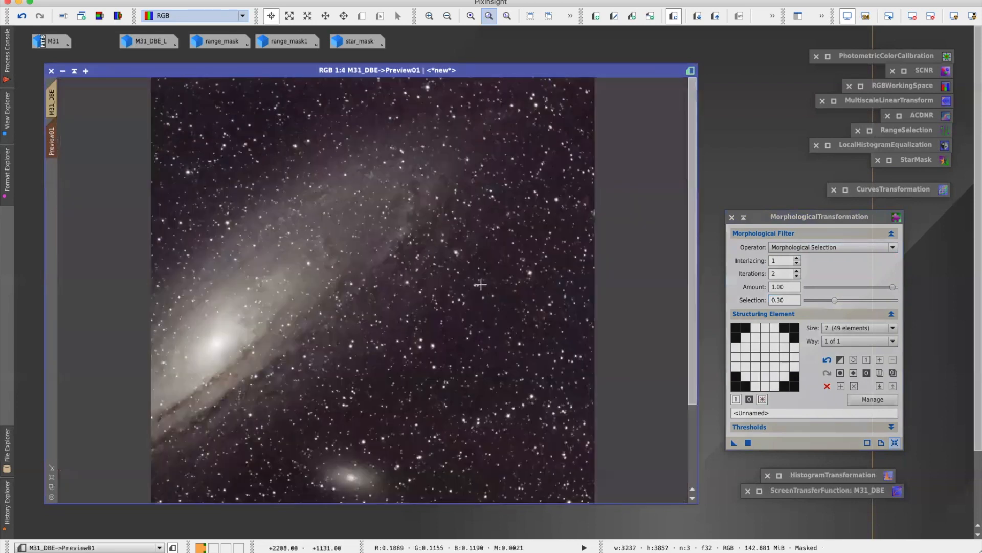
pyautogui.click(734, 443)
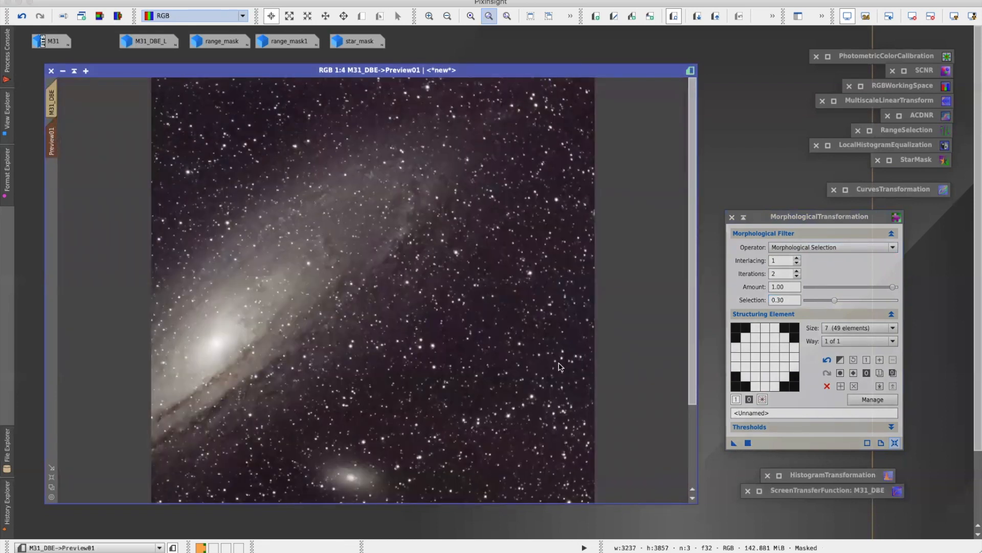
# Step: Compare the M31_DBE preview before and after the MorphologicalTransformation star reduction
pyautogui.moveTo(451, 336); pyautogui.dragTo(452, 337)
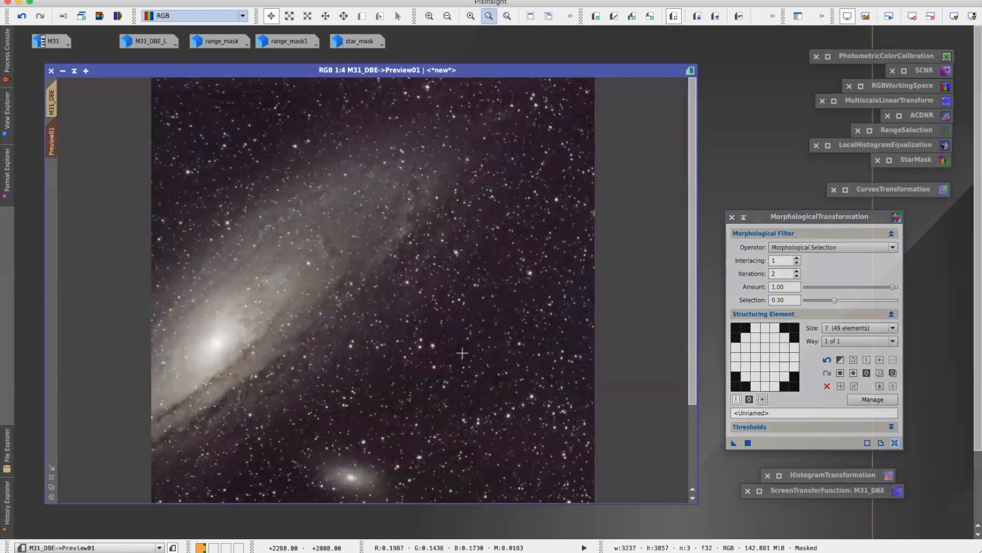
pyautogui.click(738, 18)
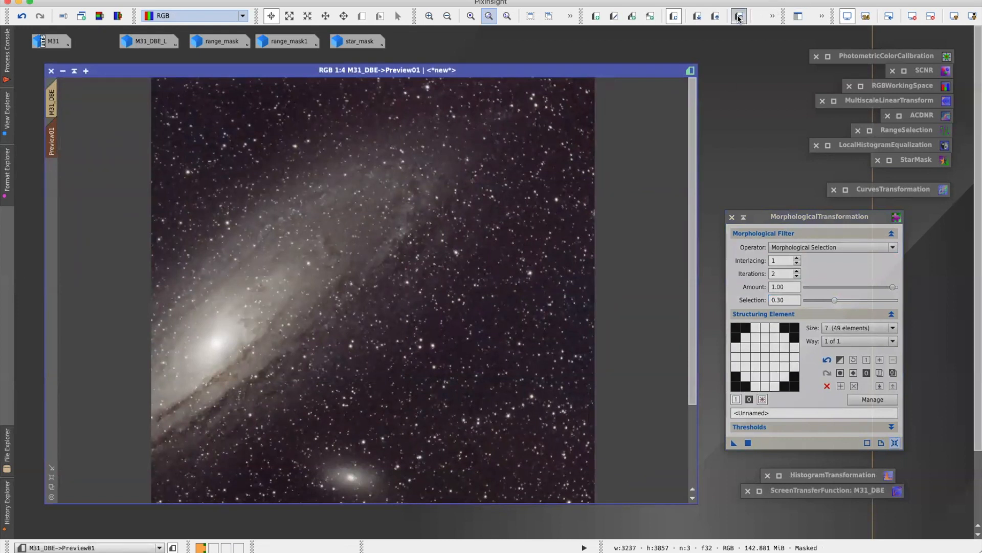
pyautogui.click(739, 18)
pyautogui.click(739, 19)
# Step: Try MorphologicalTransformation with a selection of 0.20 on the preview and compare it with the previous state
pyautogui.moveTo(834, 300); pyautogui.dragTo(829, 305)
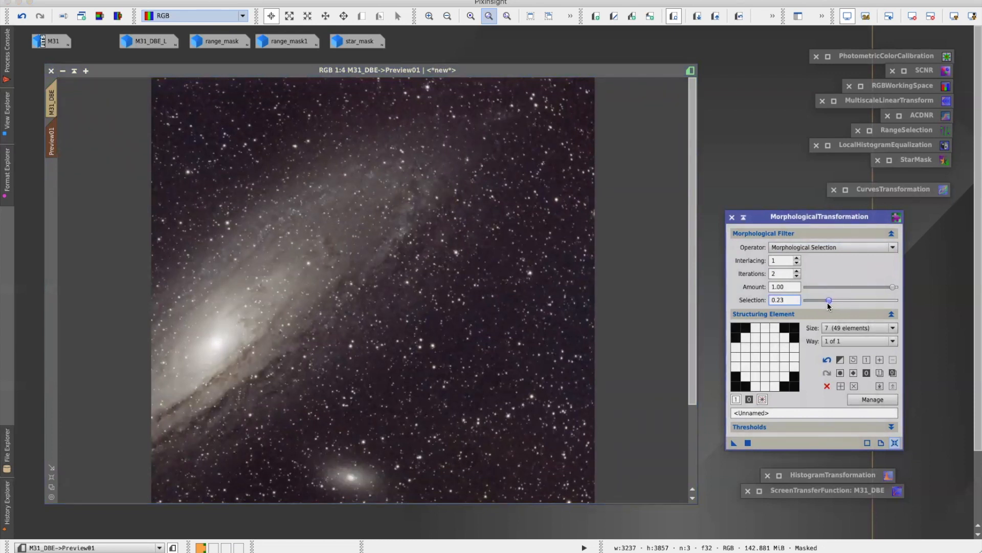
pyautogui.moveTo(829, 305); pyautogui.dragTo(827, 306)
pyautogui.moveTo(735, 444); pyautogui.dragTo(502, 325)
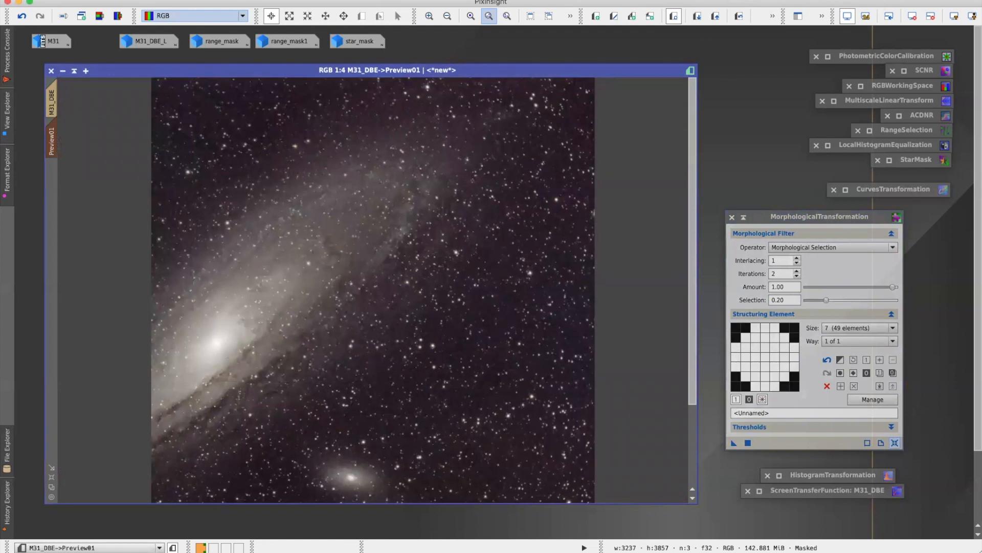
pyautogui.click(740, 18)
pyautogui.click(740, 17)
pyautogui.click(740, 18)
pyautogui.click(740, 18)
# Step: Set the MorphologicalTransformation selection to 0.30, reapply it to the preview and compare before and after
pyautogui.moveTo(827, 300); pyautogui.dragTo(835, 304)
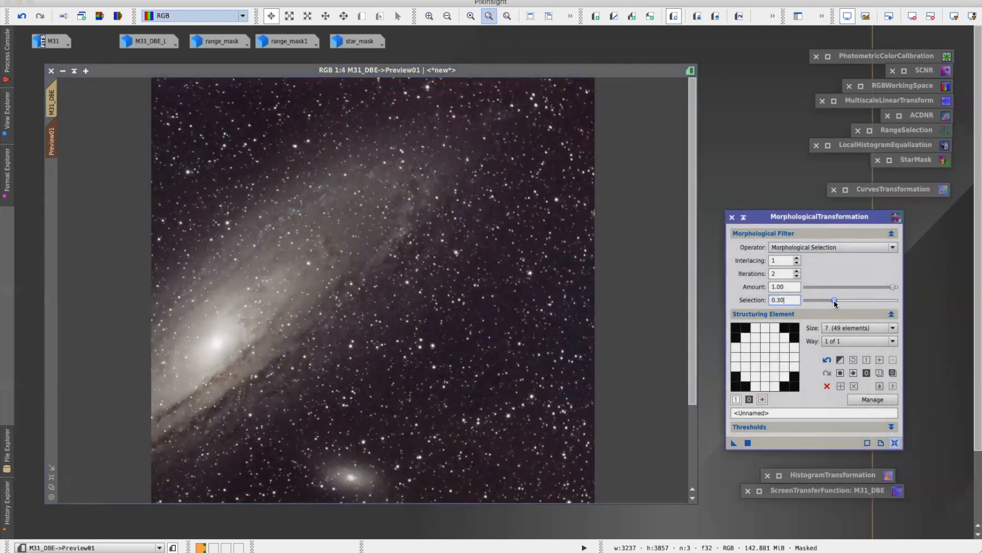
pyautogui.click(740, 18)
pyautogui.moveTo(735, 447); pyautogui.dragTo(445, 322)
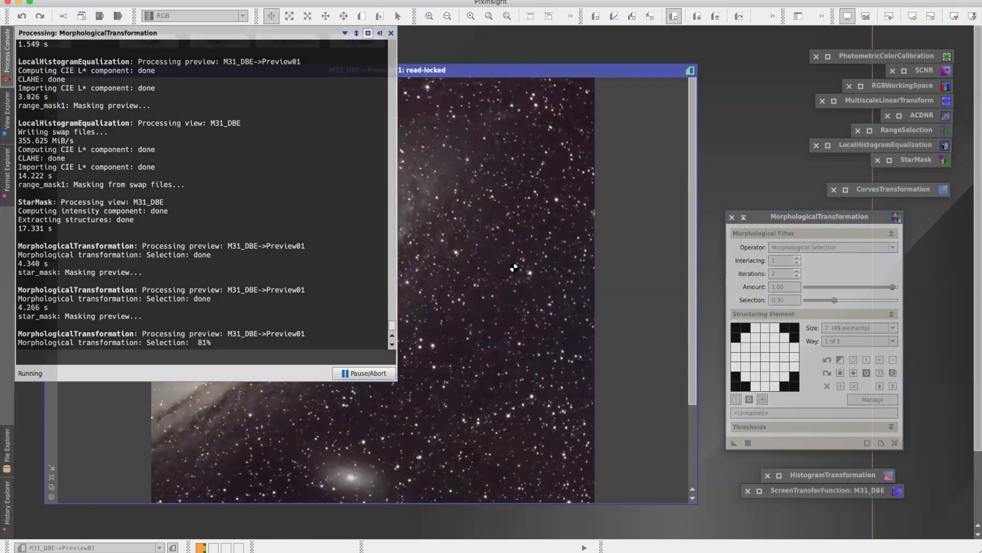
pyautogui.click(740, 18)
pyautogui.click(740, 17)
pyautogui.click(740, 17)
pyautogui.click(740, 17)
pyautogui.click(740, 18)
pyautogui.click(739, 18)
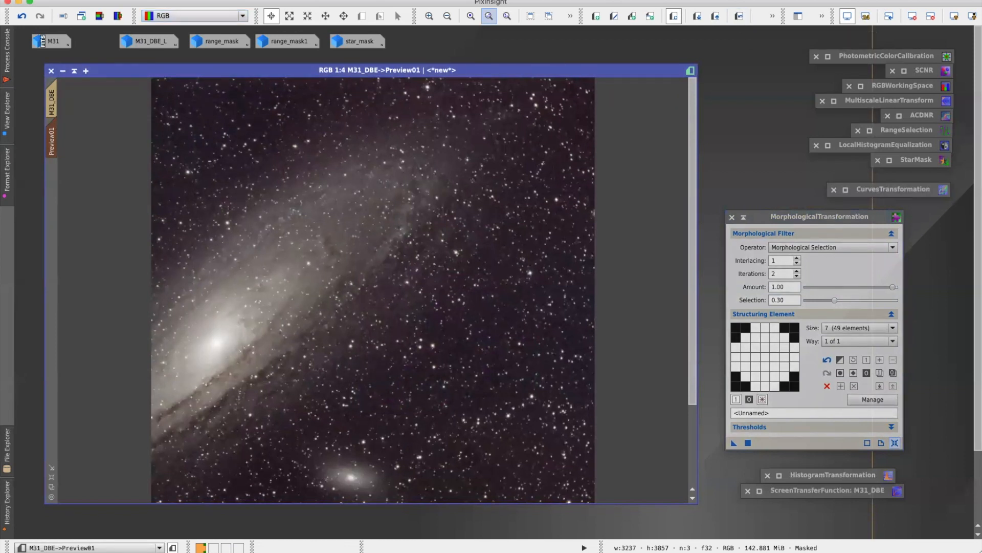
# Step: Delete the preview, apply MorphologicalTransformation to the whole M31_DBE image and collapse the process window
pyautogui.click(201, 0)
pyautogui.click(217, 191)
pyautogui.moveTo(734, 445); pyautogui.dragTo(560, 319)
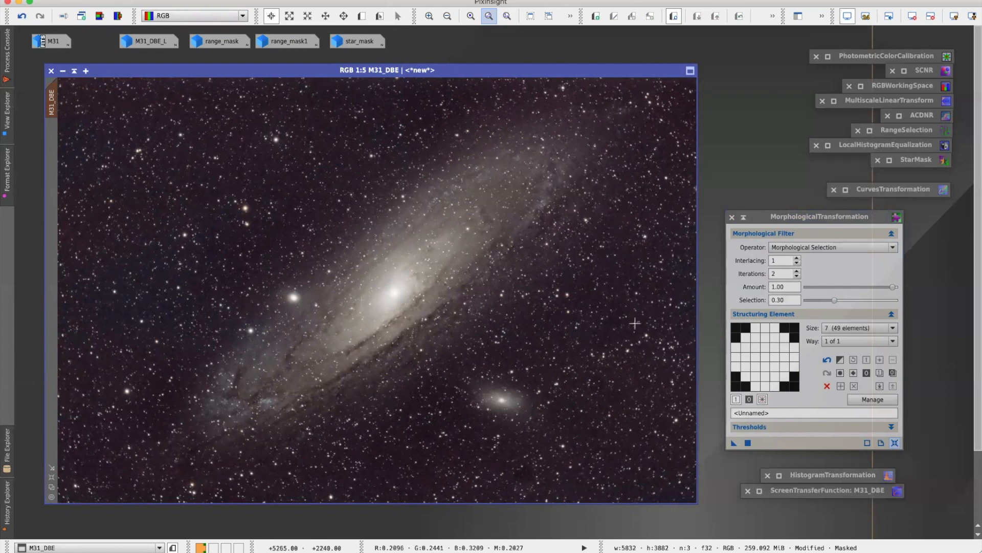
pyautogui.click(744, 217)
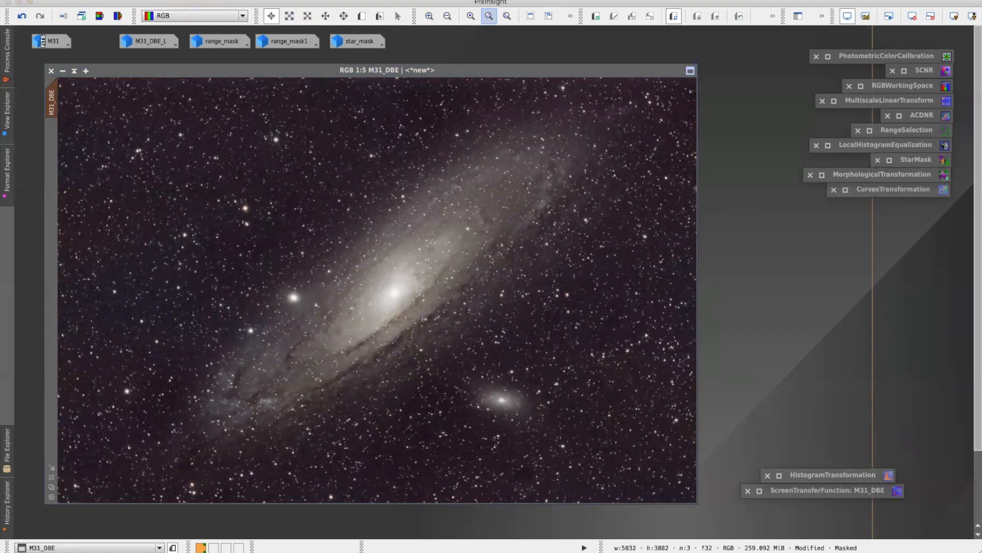
# Step: Remove the star mask from M31_DBE and extract the image's CIE L* component as a new grayscale image
pyautogui.click(229, 0)
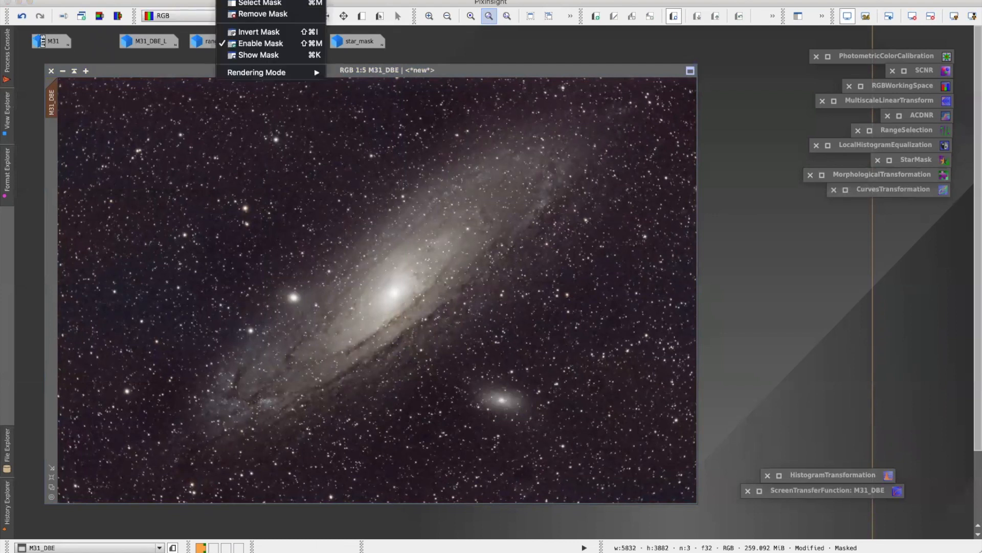
pyautogui.click(244, 15)
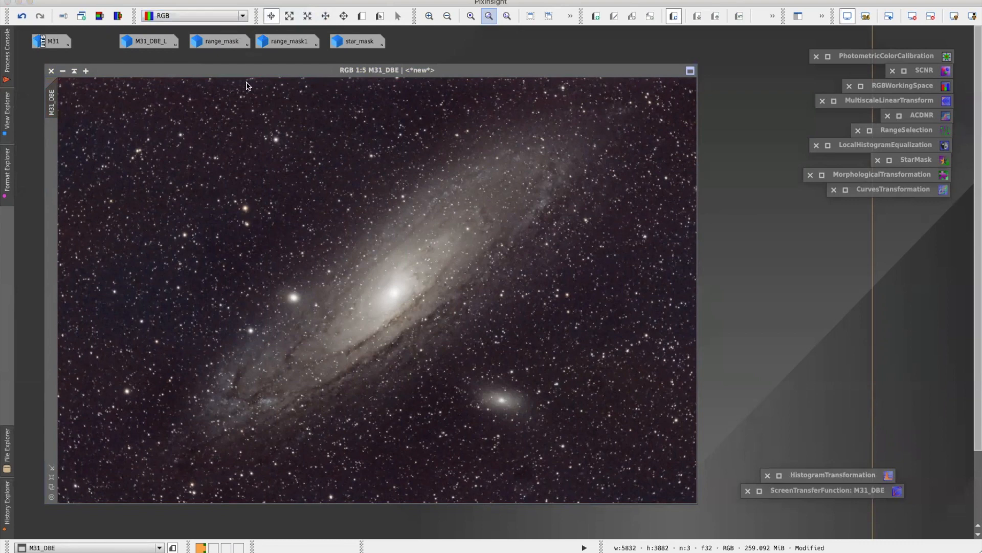
pyautogui.click(99, 17)
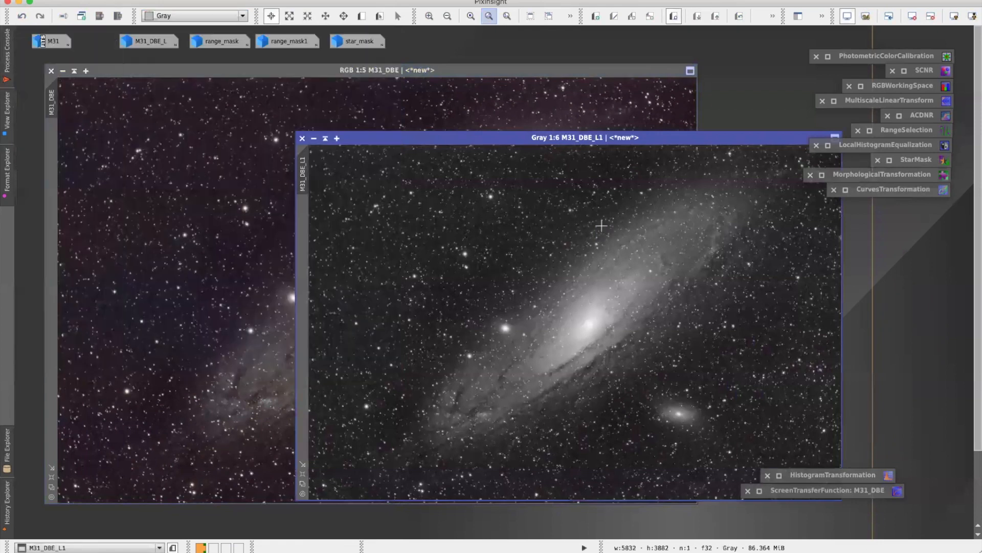
pyautogui.moveTo(559, 138); pyautogui.dragTo(534, 139)
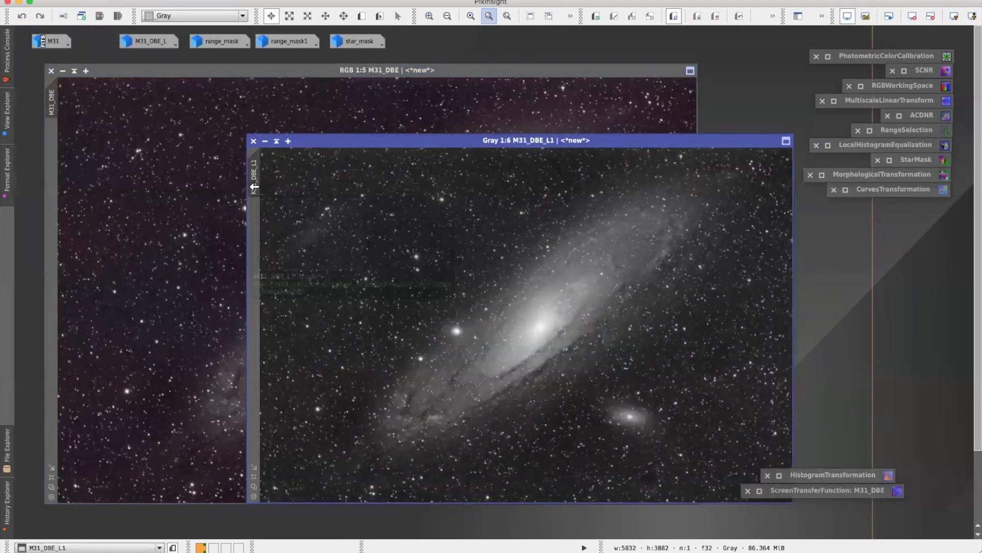
# Step: Apply the newly extracted luminance image as the mask of M31_DBE and park it minimized beside the other masks
pyautogui.moveTo(253, 179); pyautogui.dragTo(46, 166)
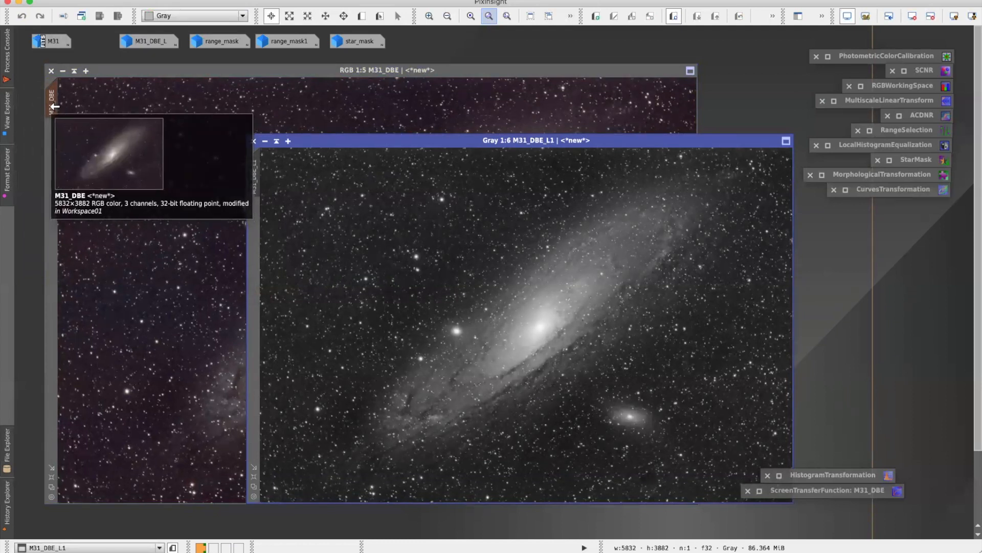
pyautogui.click(265, 141)
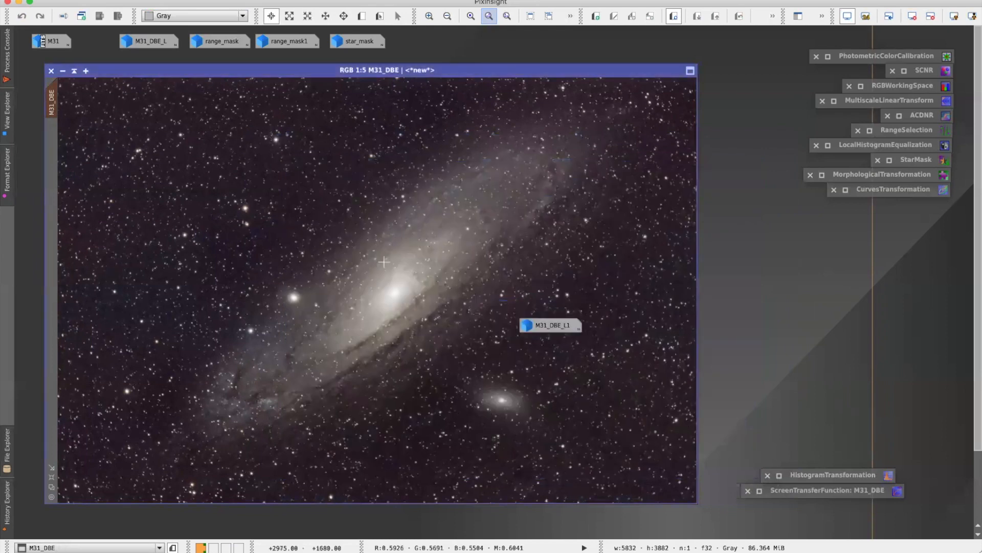
pyautogui.moveTo(537, 325); pyautogui.dragTo(435, 46)
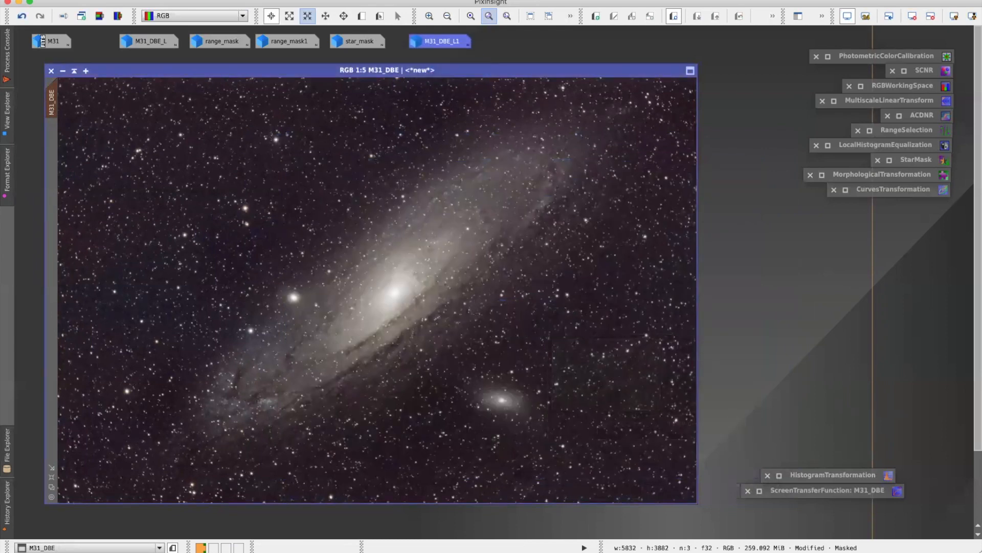
# Step: Show the luminance mask overlay on M31_DBE to check the protected areas, and hide it again
pyautogui.click(230, 0)
pyautogui.click(247, 53)
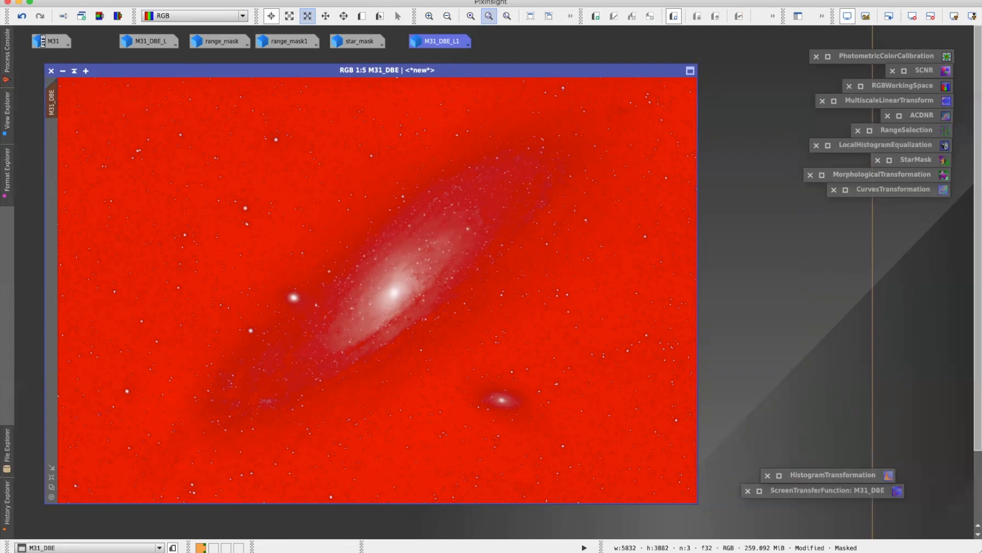
pyautogui.click(228, 0)
pyautogui.click(247, 55)
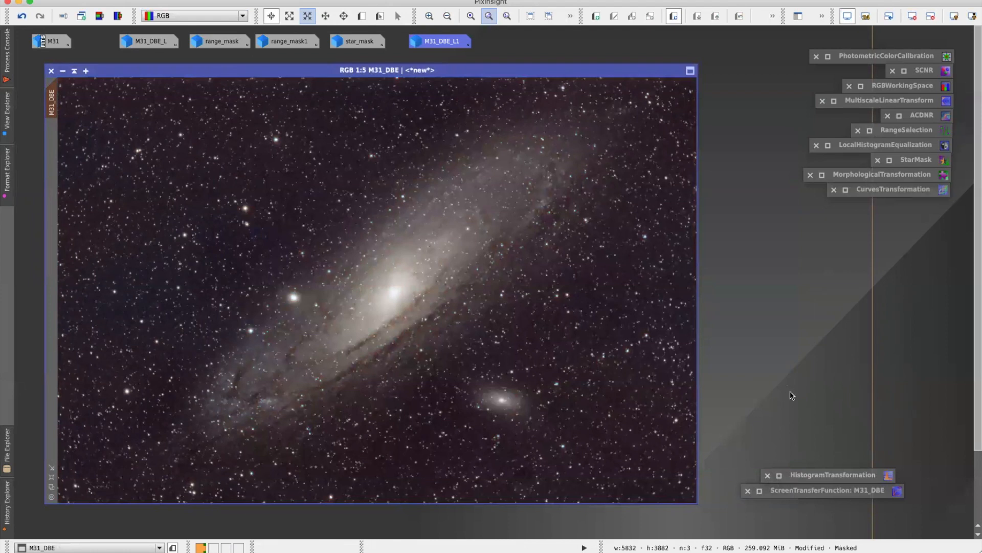
# Step: Reset CurvesTransformation and, with a real-time preview of M31_DBE, lower the RGB/K curve with a point at input 0.11053, output 0.06579
pyautogui.doubleClick(880, 194)
pyautogui.click(957, 458)
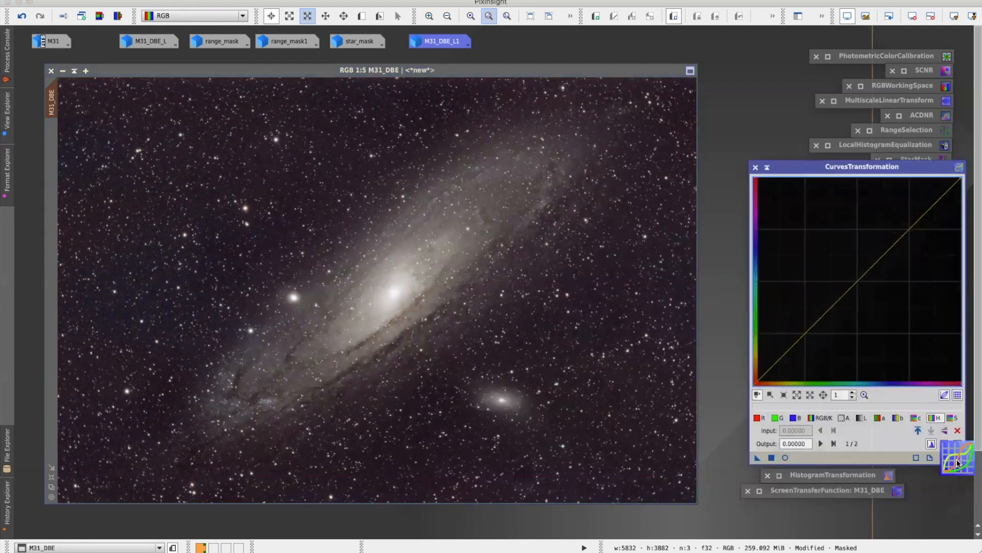
pyautogui.click(958, 421)
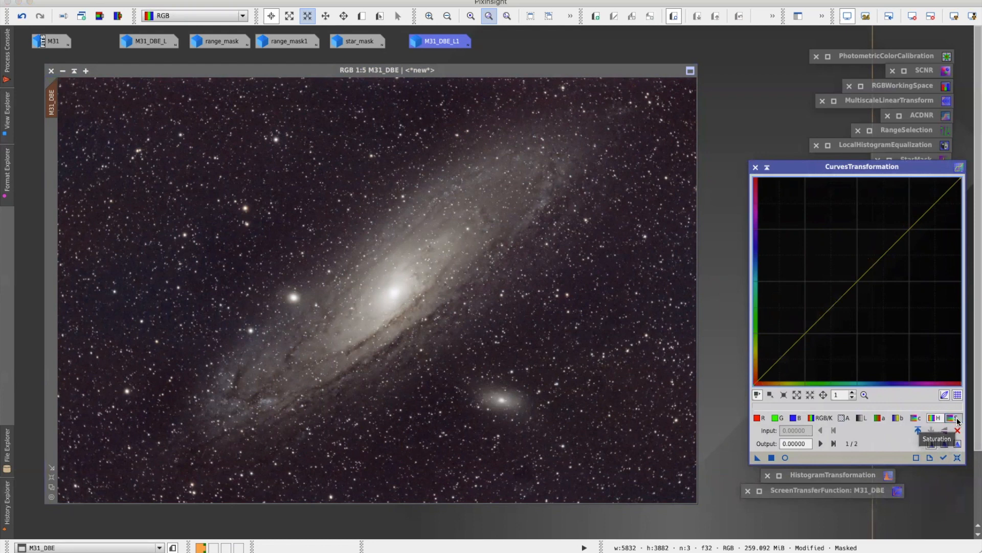
pyautogui.click(786, 458)
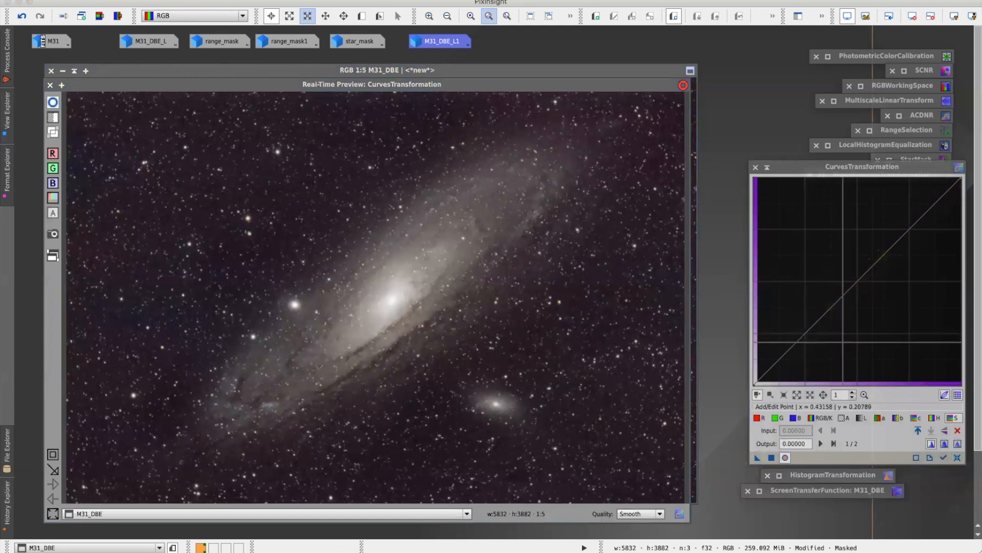
pyautogui.click(821, 418)
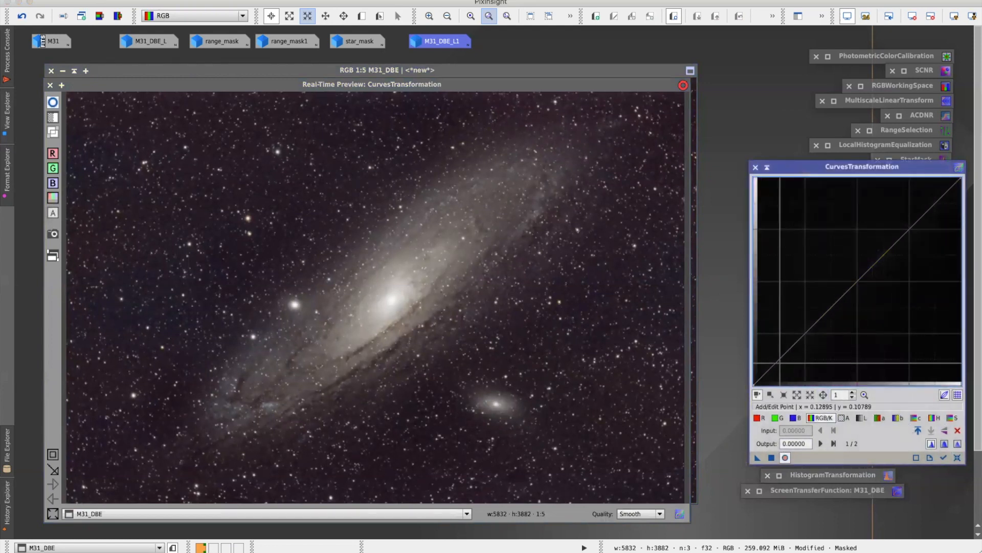
pyautogui.moveTo(778, 363); pyautogui.dragTo(776, 372)
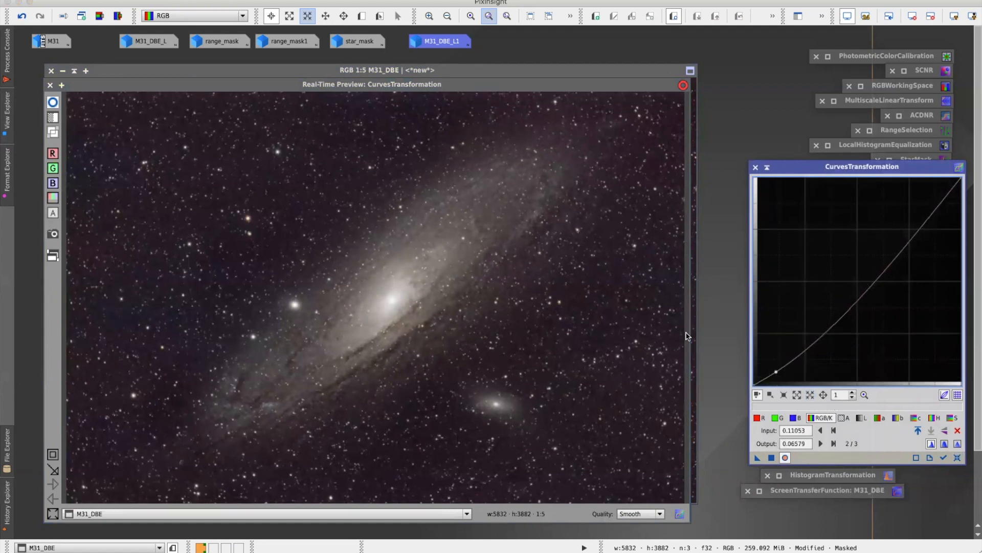
# Step: Compare the RGB/K curve's effect in the real-time preview, close the preview and apply CurvesTransformation to M31_DBE
pyautogui.click(786, 458)
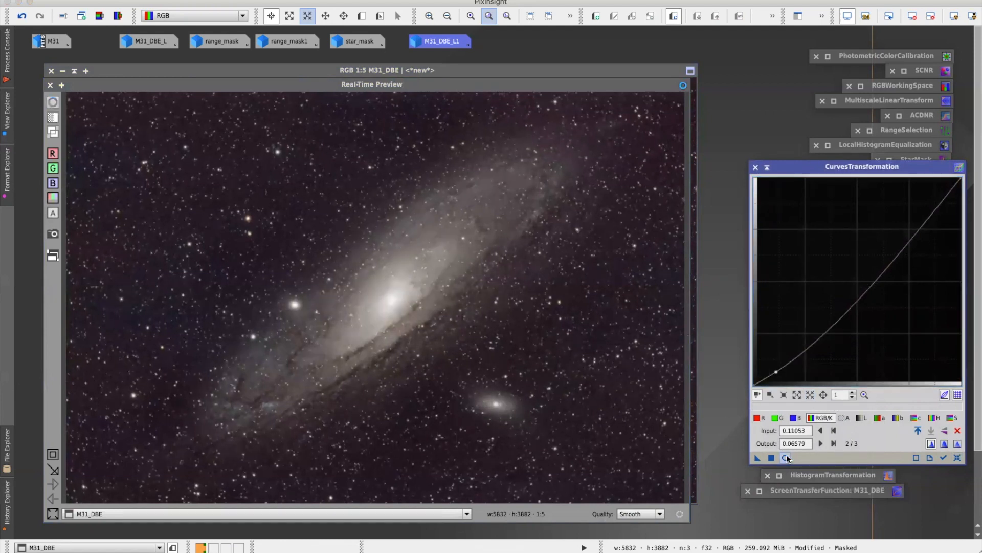
pyautogui.click(786, 457)
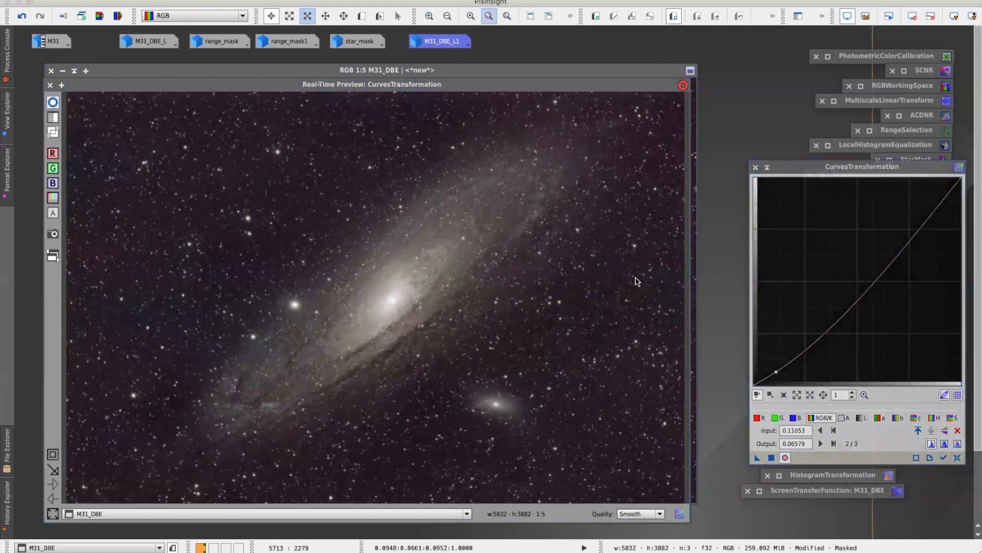
pyautogui.click(50, 86)
pyautogui.moveTo(757, 458); pyautogui.dragTo(467, 269)
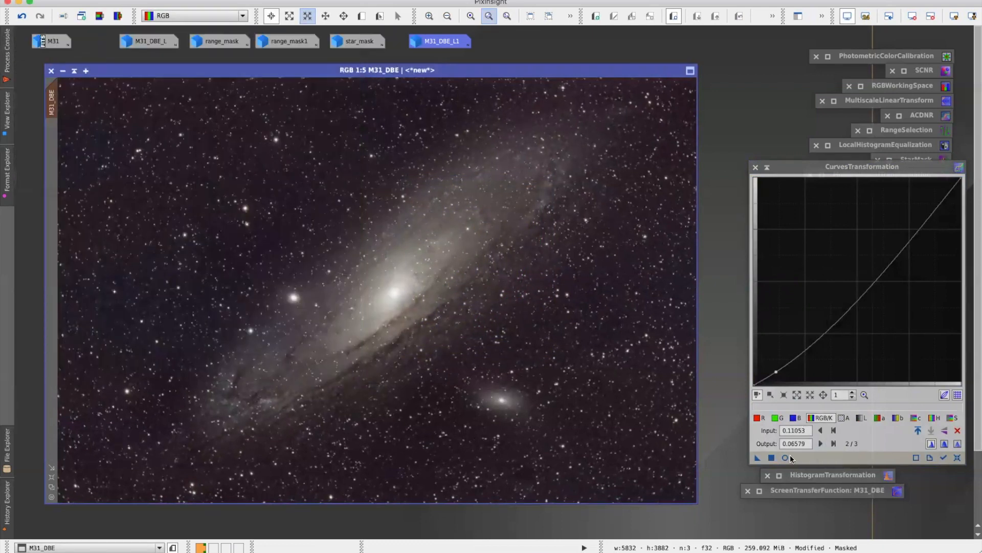
pyautogui.click(786, 458)
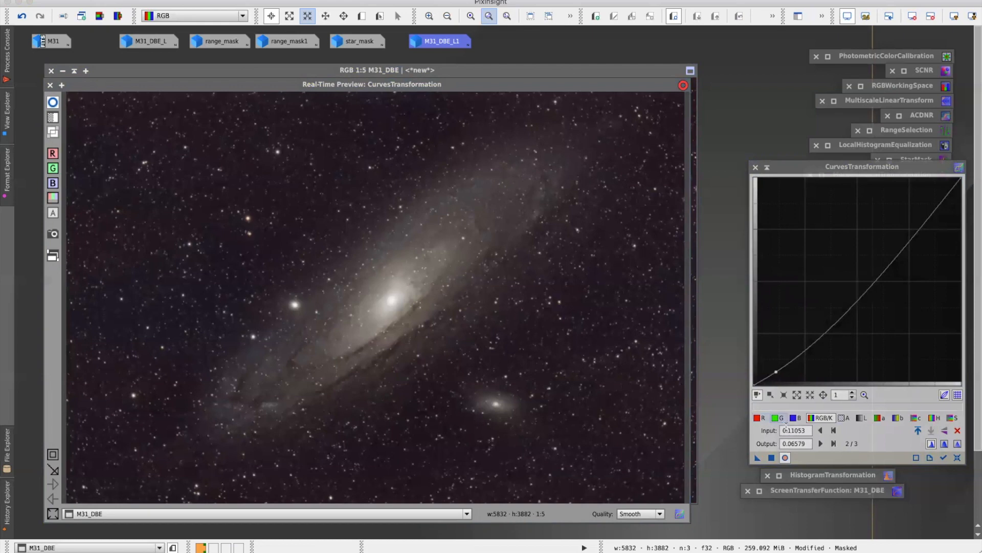
pyautogui.click(786, 458)
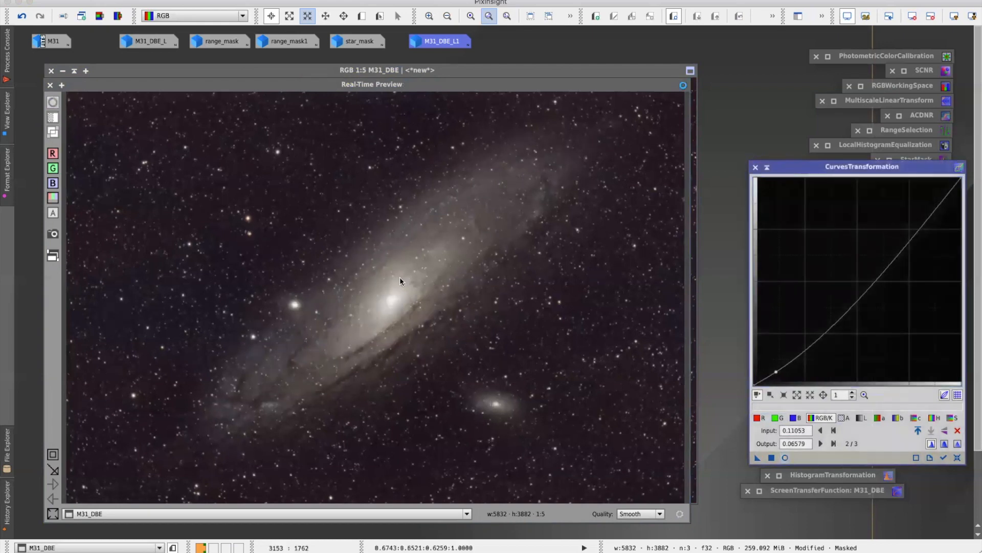
pyautogui.click(49, 85)
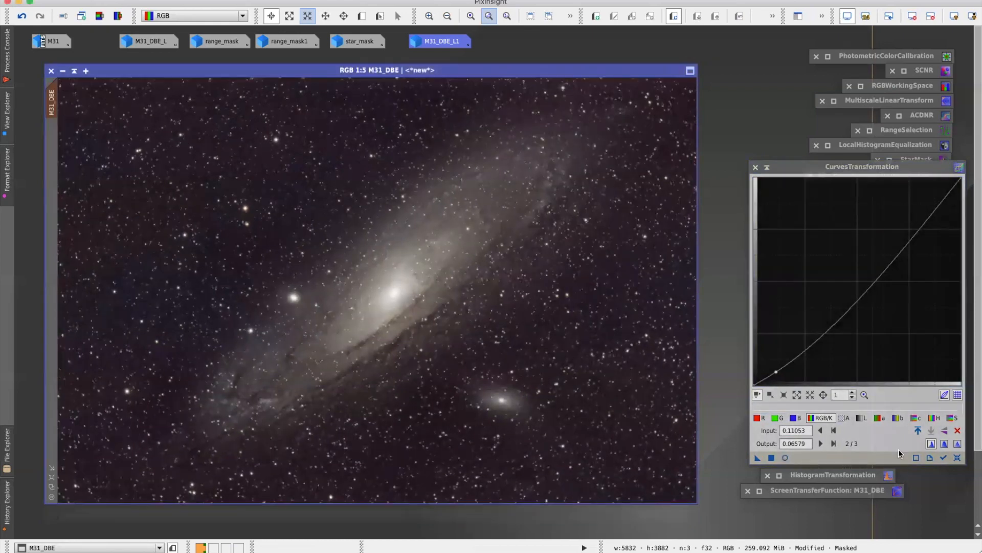
# Step: Reset the curves and, in a real-time preview, raise saturation at input 0.27105 to 0.69737 and chrominance at input 0.47632 to 0.53158
pyautogui.click(959, 457)
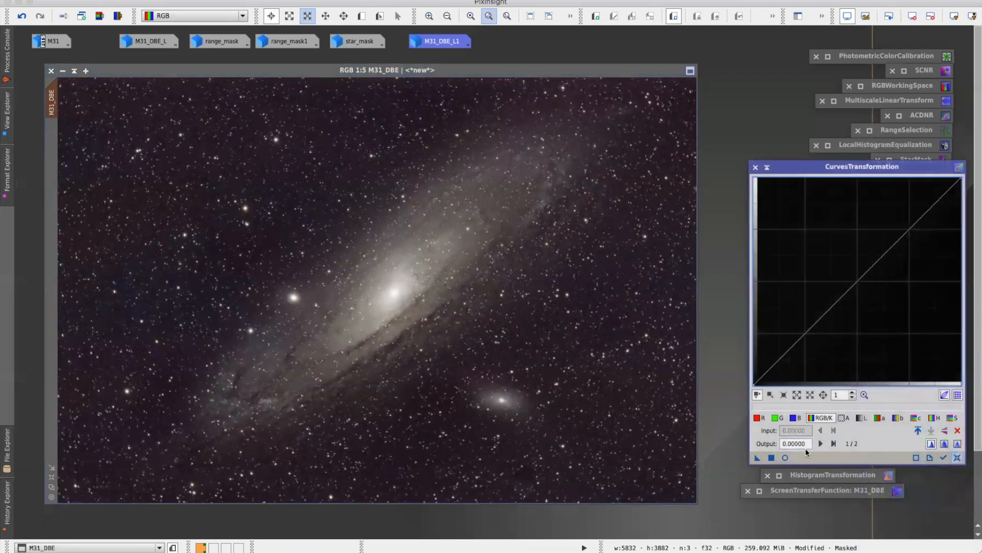
pyautogui.click(785, 458)
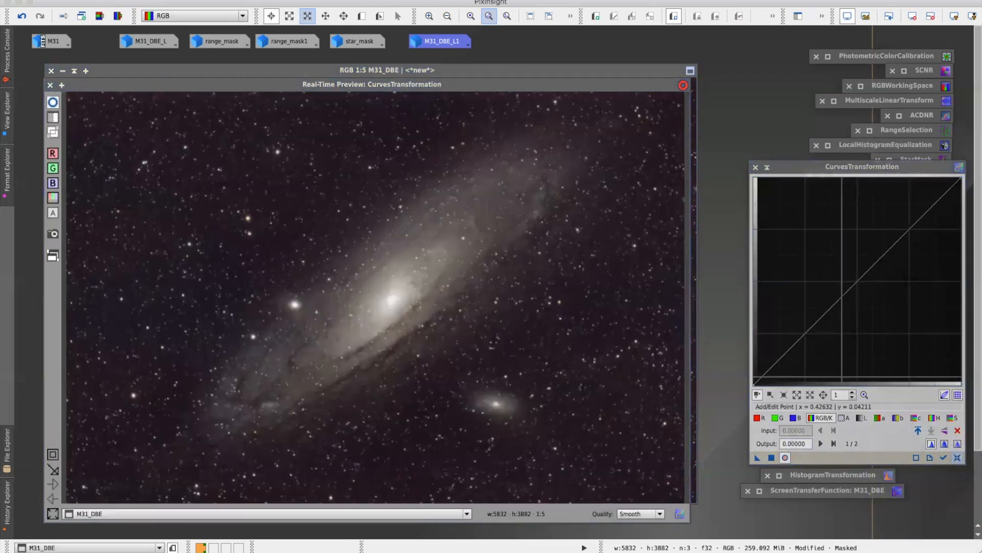
pyautogui.click(954, 420)
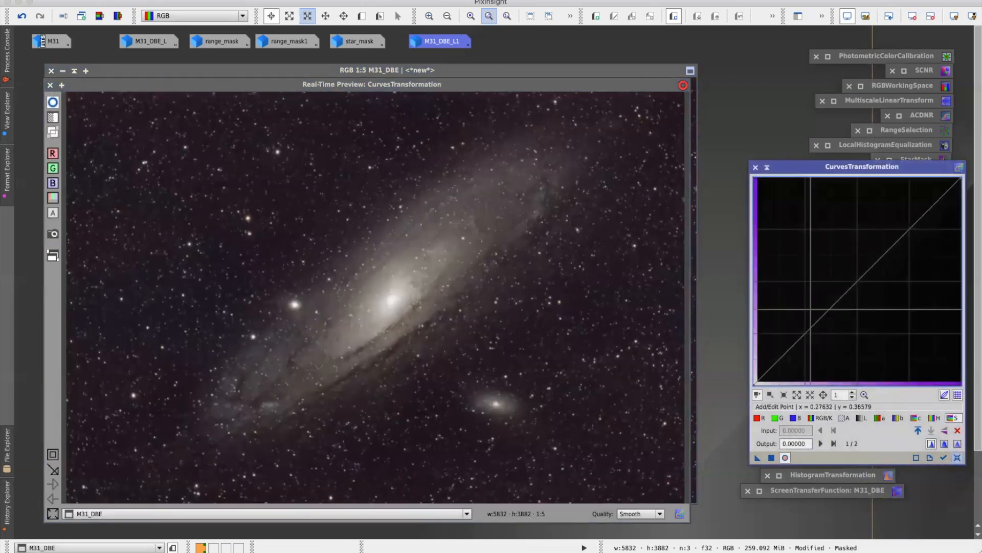
pyautogui.moveTo(834, 307); pyautogui.dragTo(810, 240)
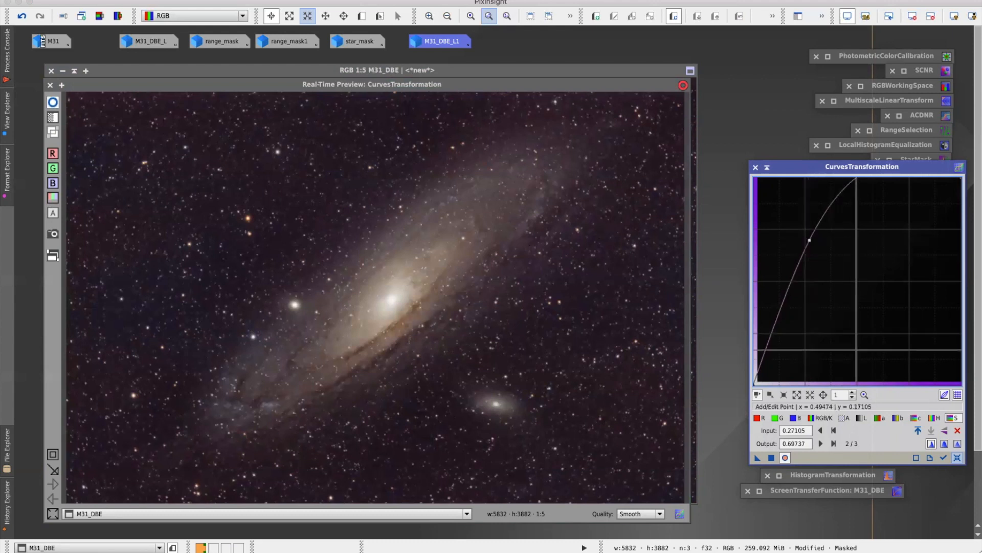
pyautogui.click(917, 419)
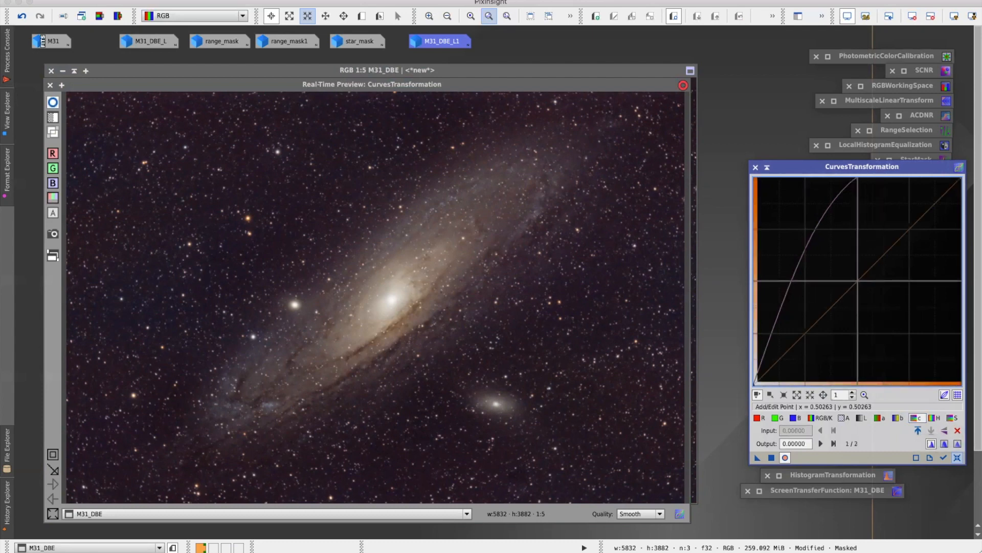
pyautogui.moveTo(859, 279)
pyautogui.mouseDown()
pyautogui.moveTo(791, 203)
pyautogui.moveTo(909, 361)
pyautogui.moveTo(830, 266)
pyautogui.moveTo(852, 274)
pyautogui.mouseUp()
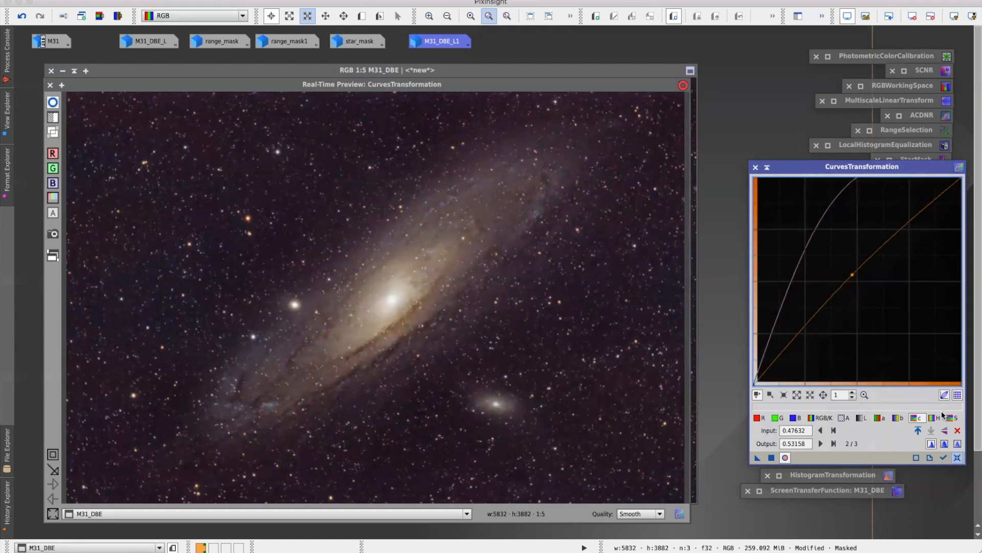
# Step: Adjust the hue curve slightly in the real-time preview with a point at input 0.49474, output 0.51316
pyautogui.click(938, 419)
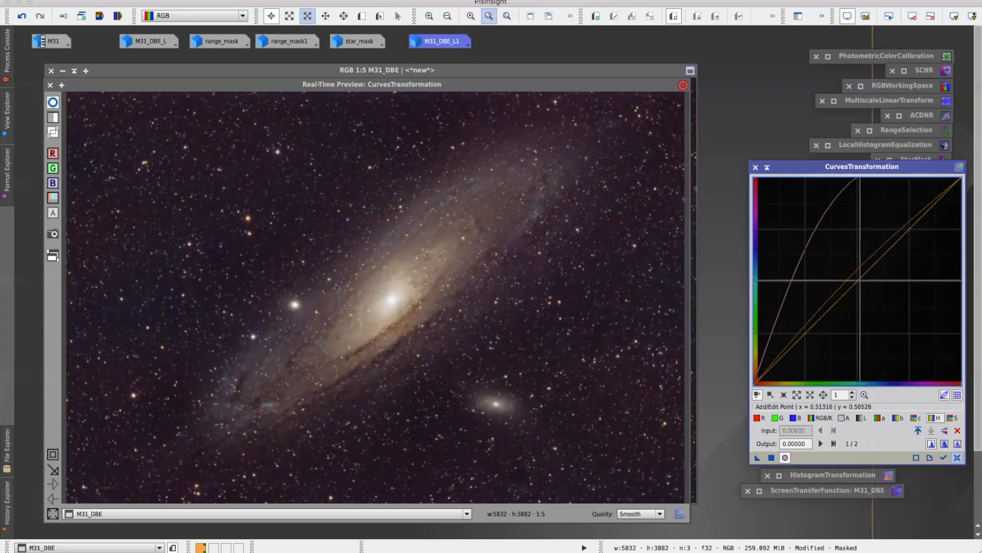
pyautogui.click(857, 281)
pyautogui.moveTo(857, 281); pyautogui.dragTo(929, 348)
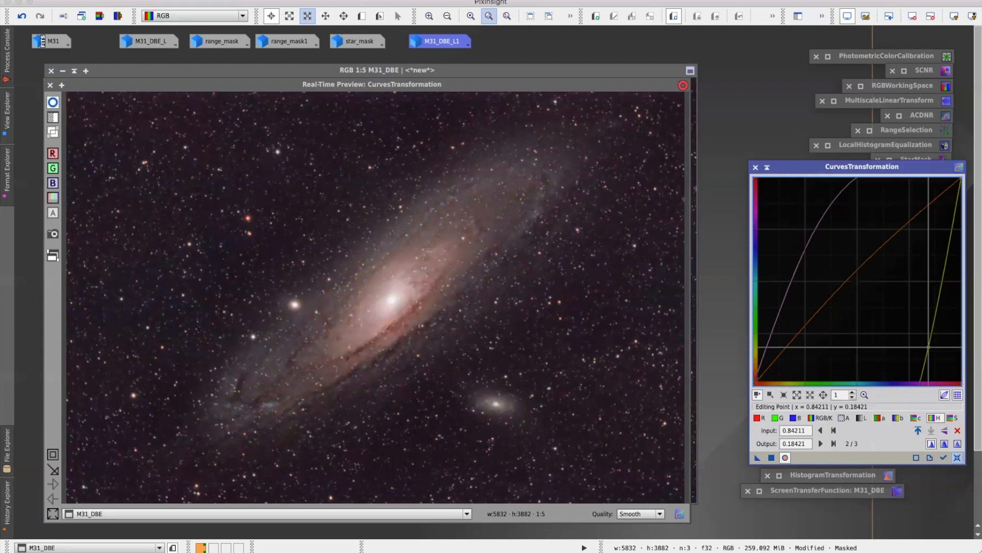
pyautogui.moveTo(928, 347); pyautogui.dragTo(856, 278)
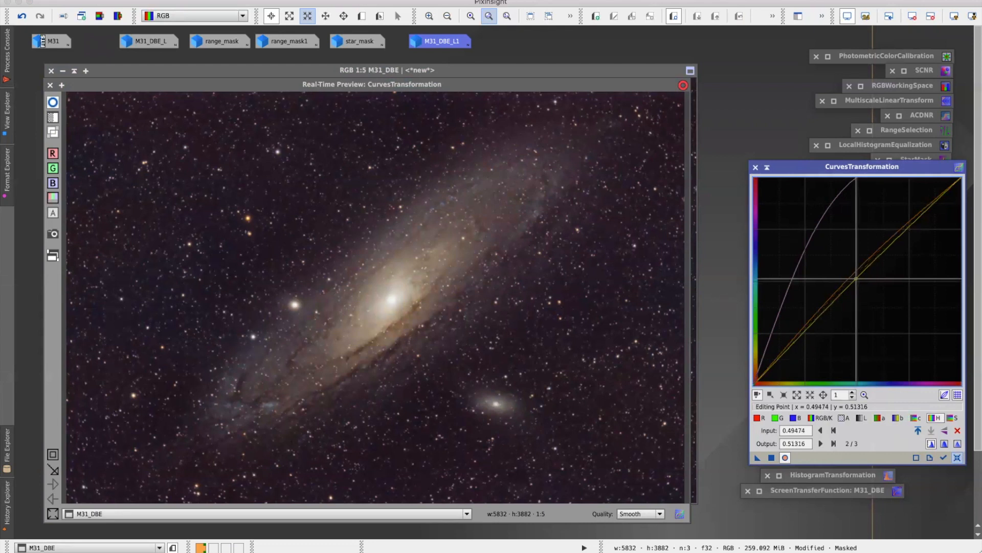
# Step: Compare the saturation, chrominance and hue curves' effect in the real-time preview, close the preview and apply CurvesTransformation to M31_DBE
pyautogui.click(785, 458)
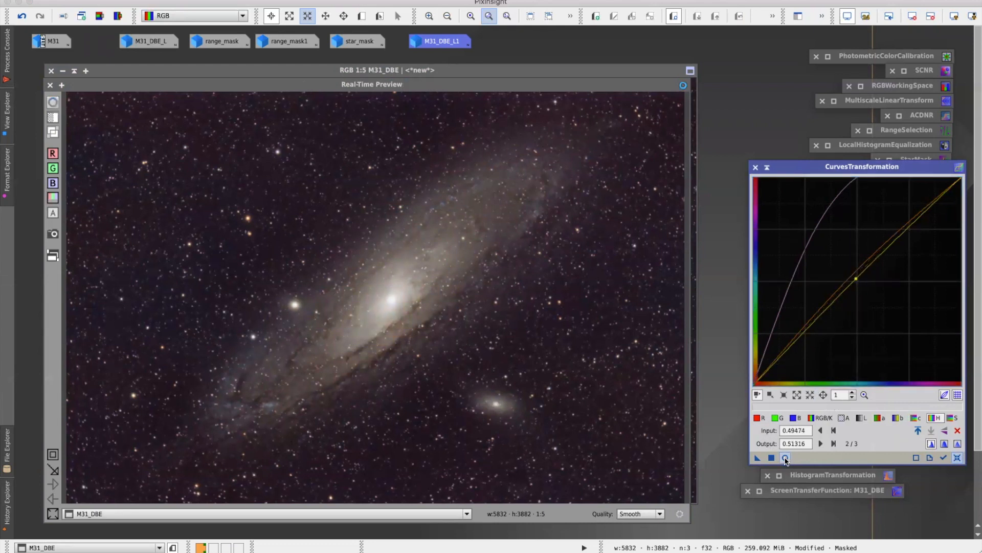
pyautogui.click(785, 458)
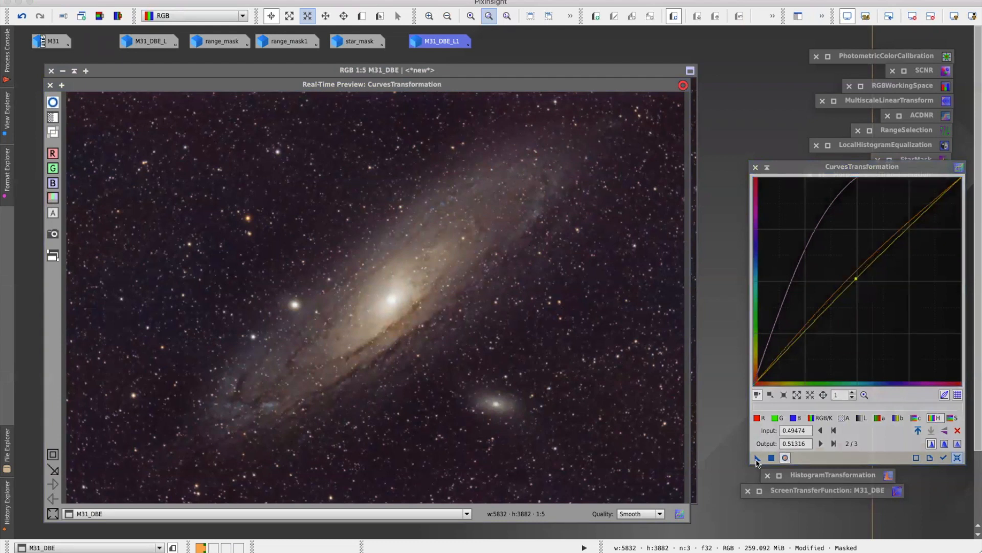
pyautogui.click(50, 86)
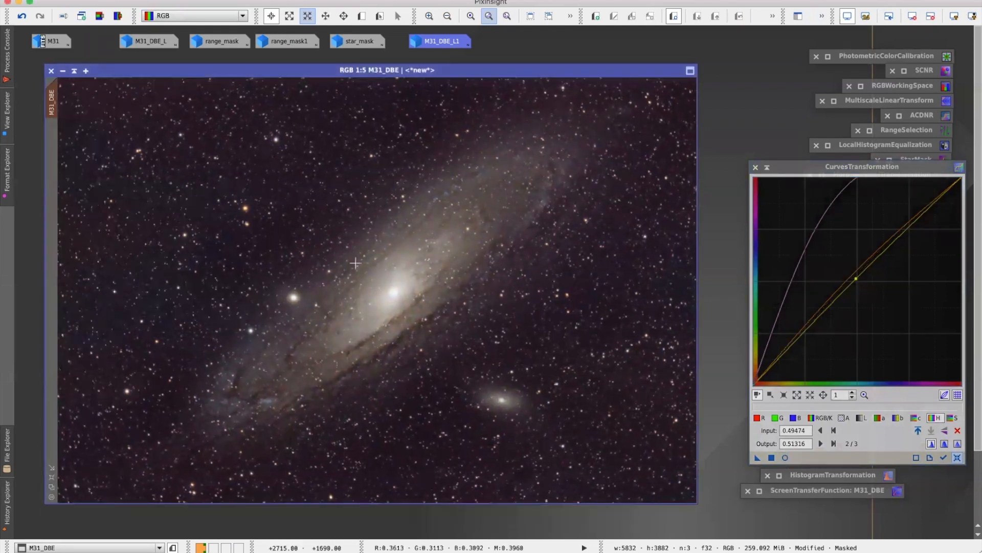
pyautogui.moveTo(758, 458); pyautogui.dragTo(428, 303)
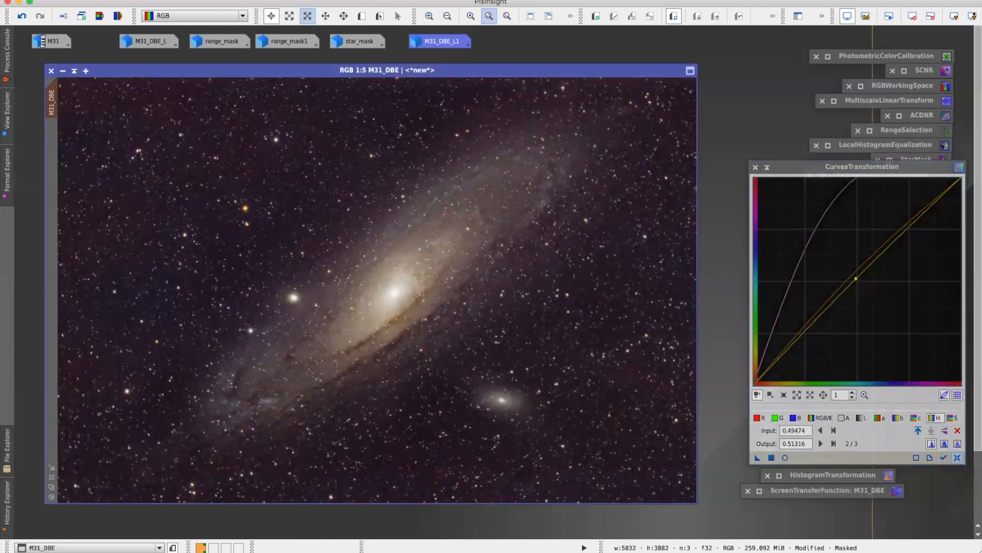
# Step: Remove the luminance mask from M31_DBE and collapse the CurvesTransformation window
pyautogui.click(229, 1)
pyautogui.click(252, 18)
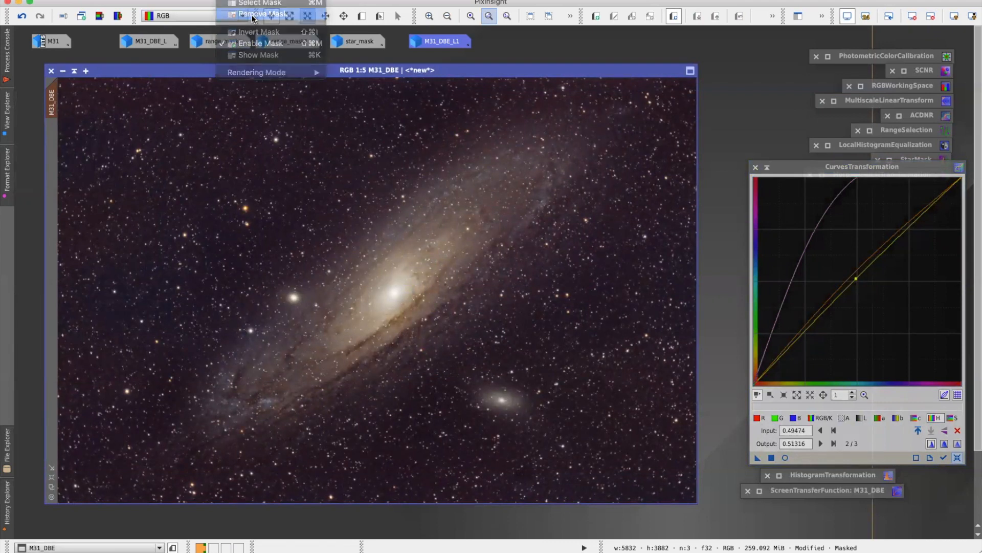
pyautogui.click(767, 167)
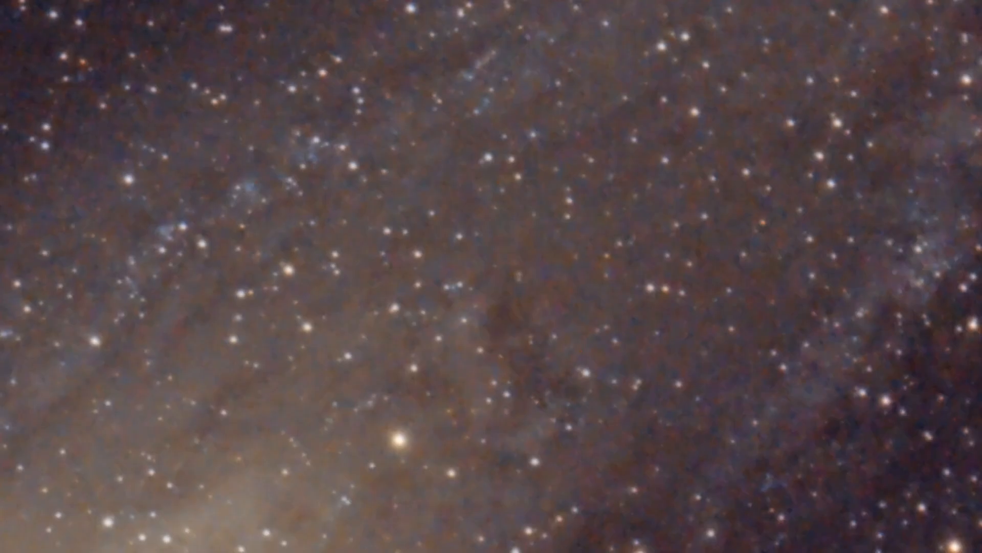